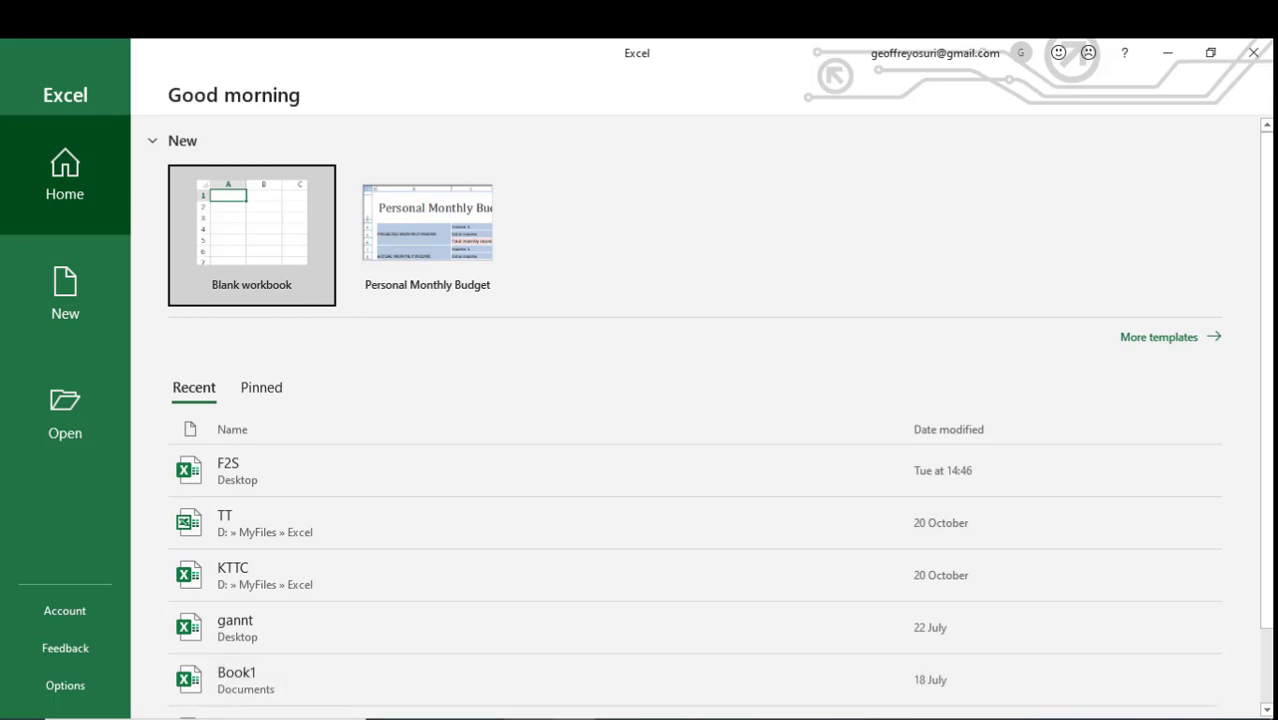
pyautogui.click(526, 717)
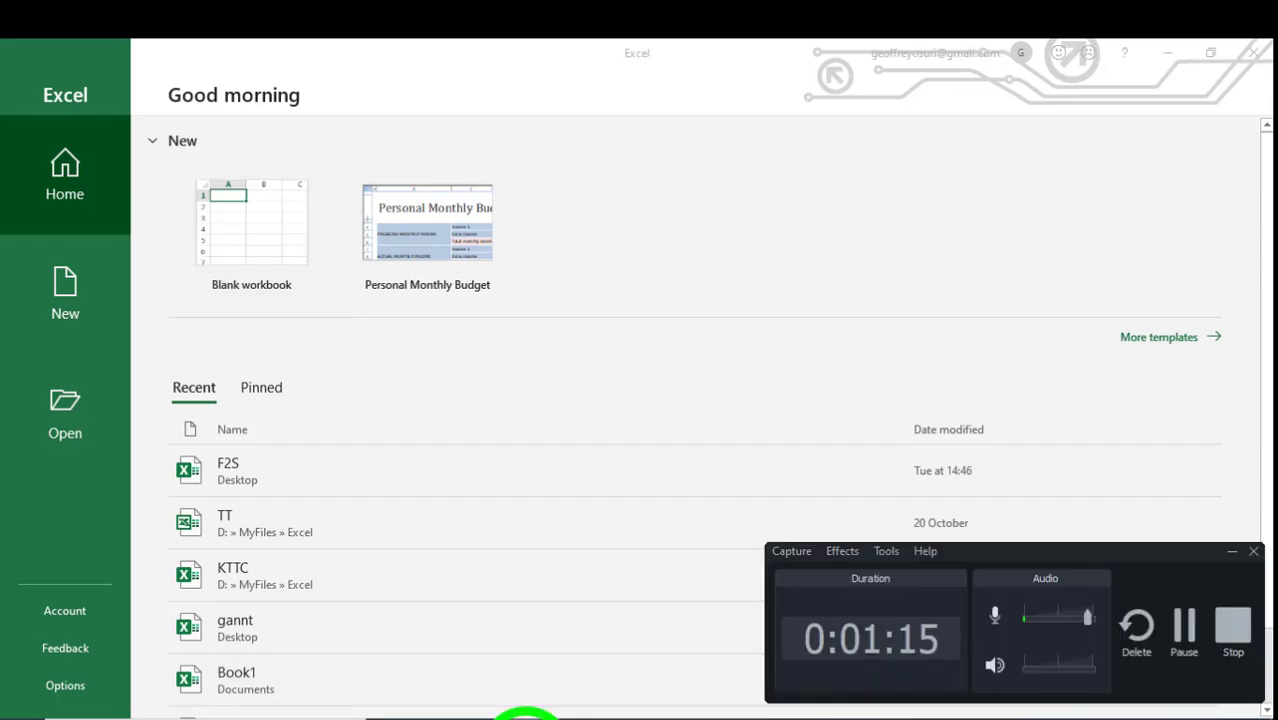
pyautogui.click(1184, 638)
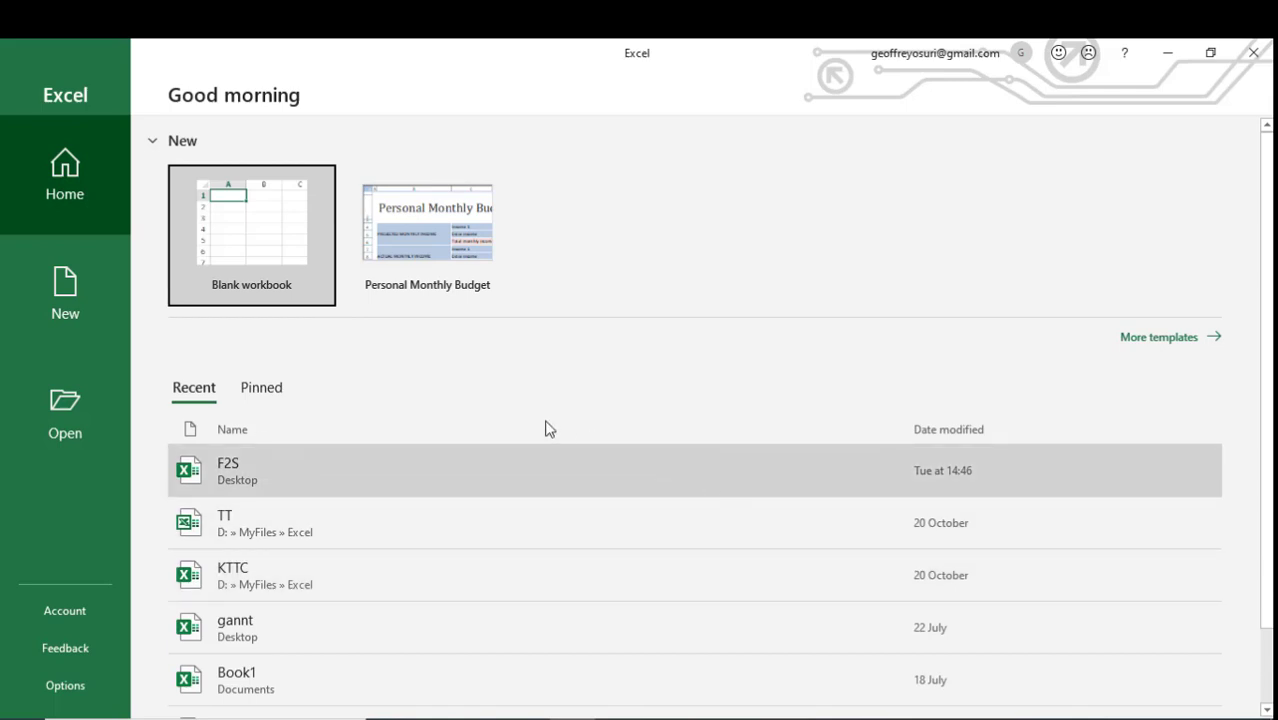
# Create a blank workbook and save it to the Desktop as "Introduction to Spreadsheets"
pyautogui.click(263, 250)
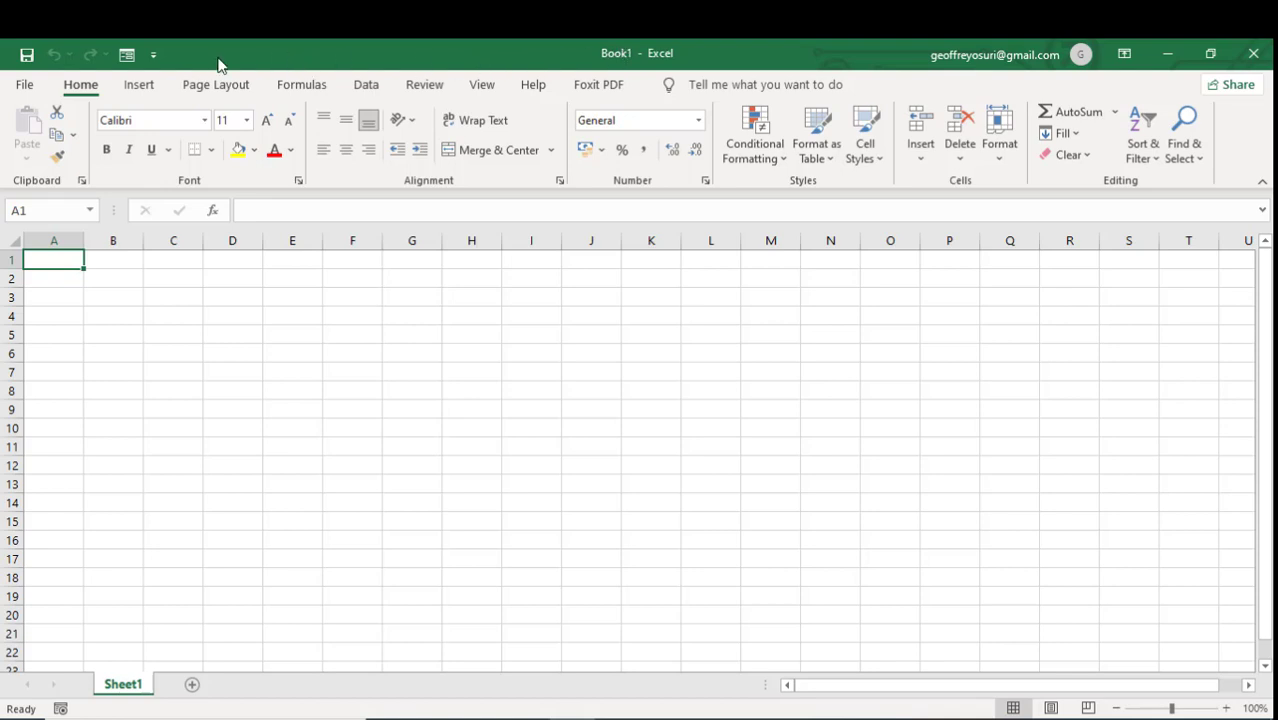
pyautogui.click(21, 87)
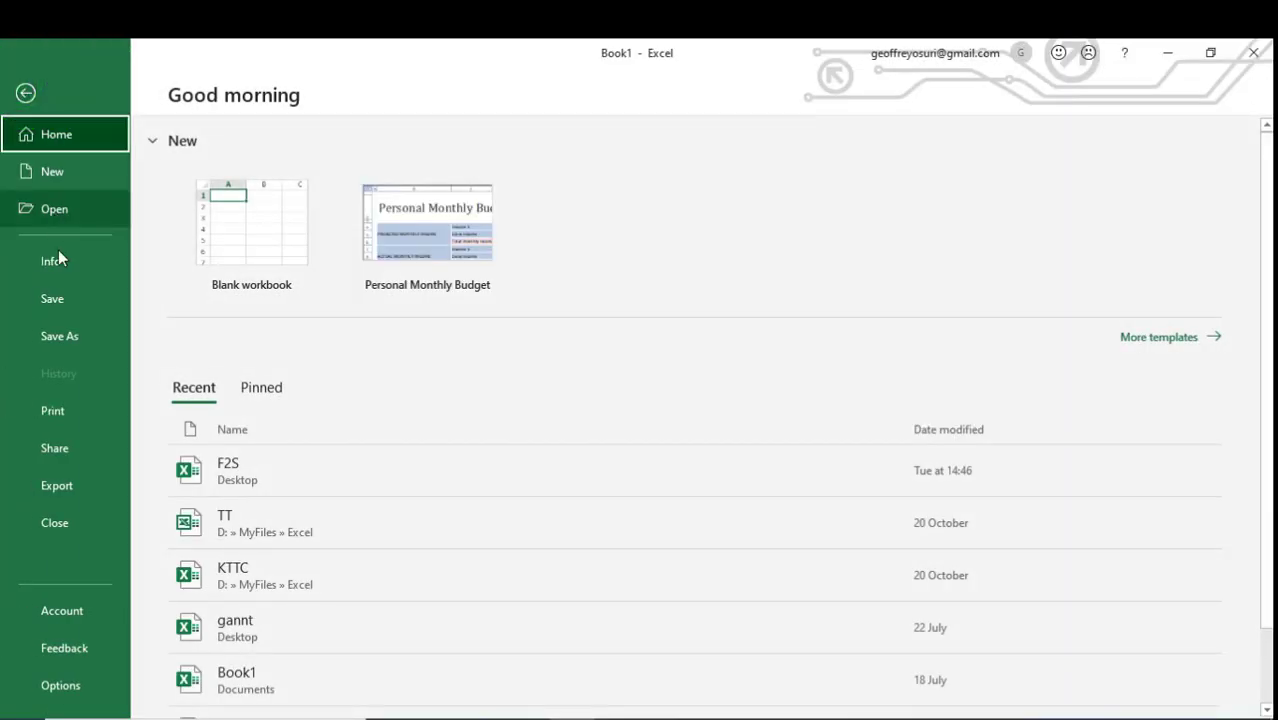
pyautogui.click(66, 336)
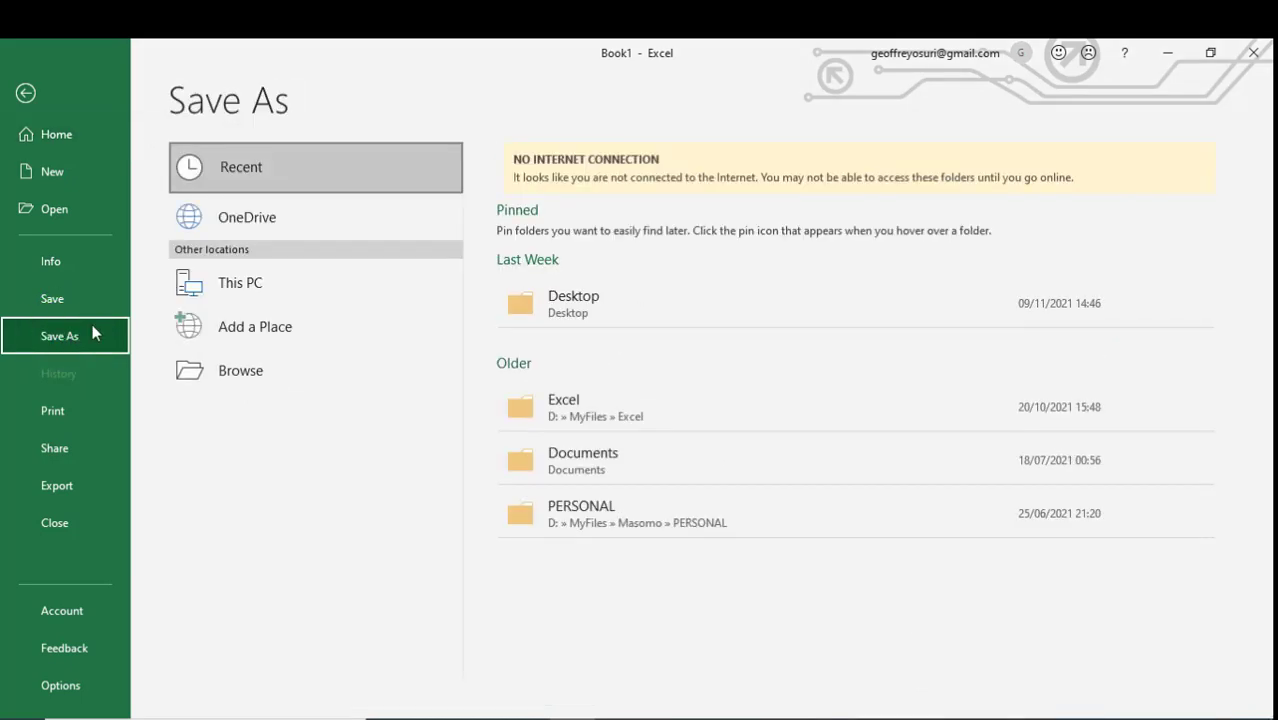
pyautogui.click(570, 300)
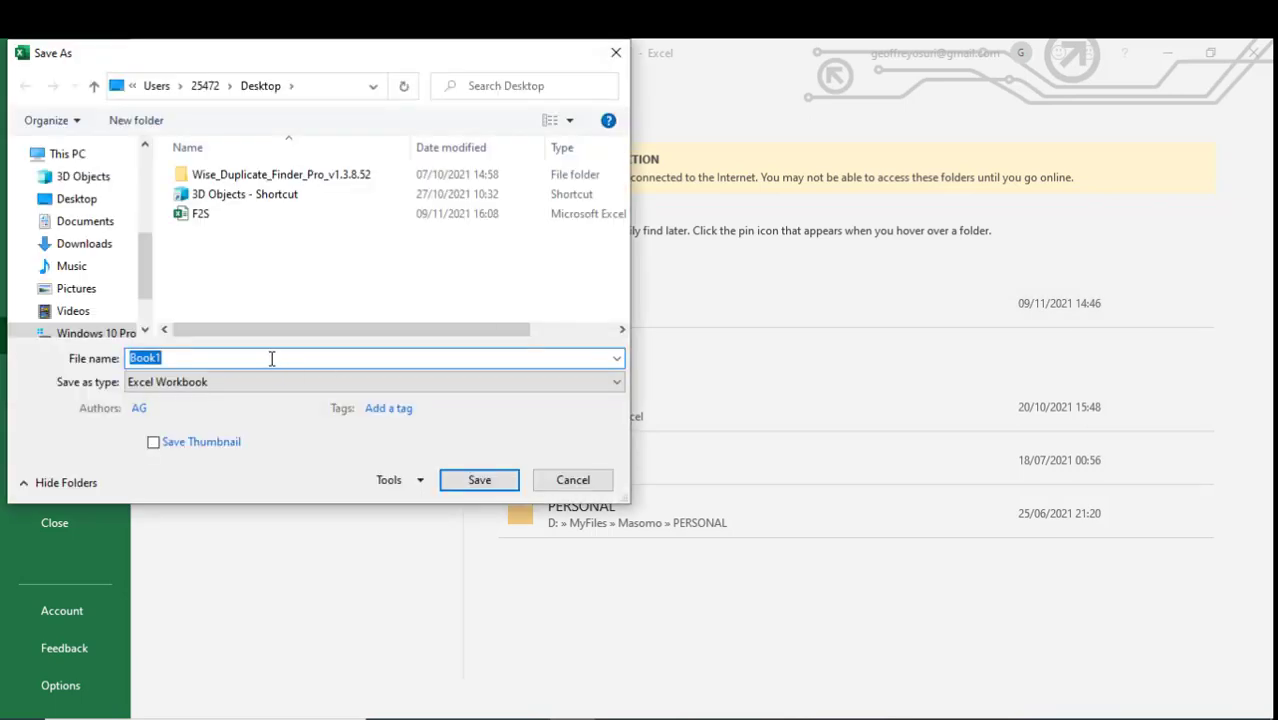
pyautogui.write('Int')
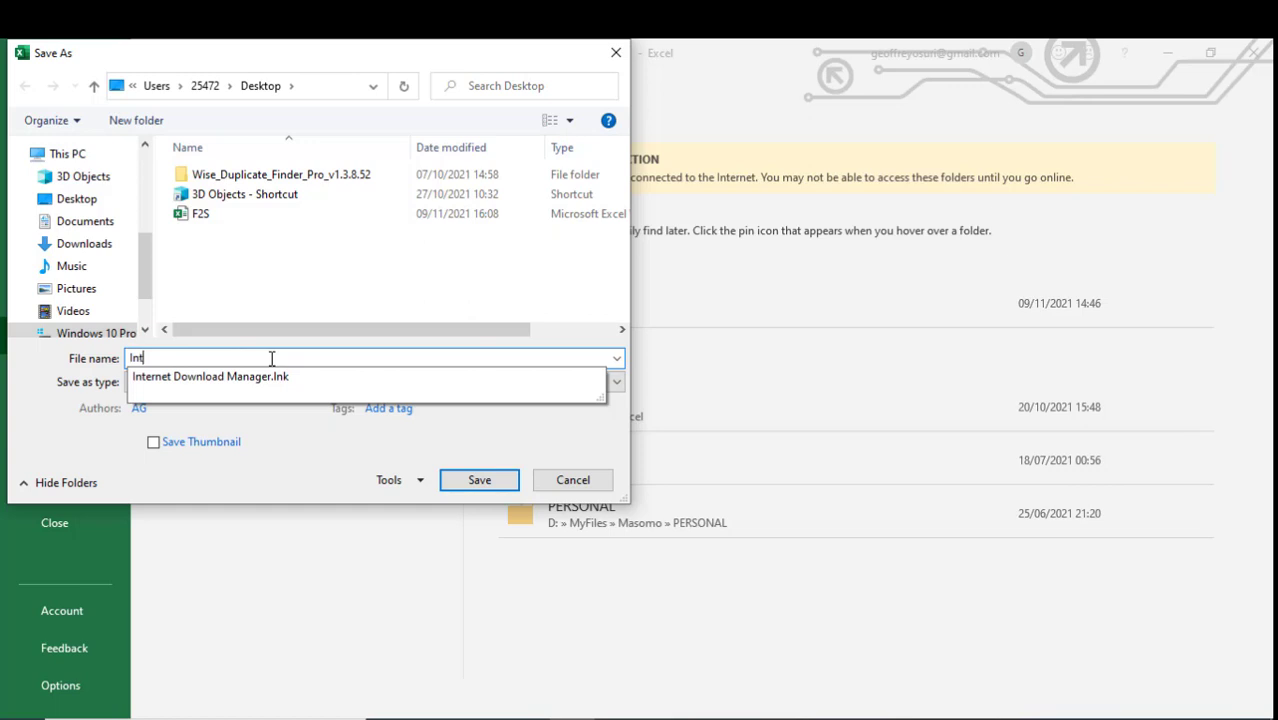
pyautogui.write('rodu')
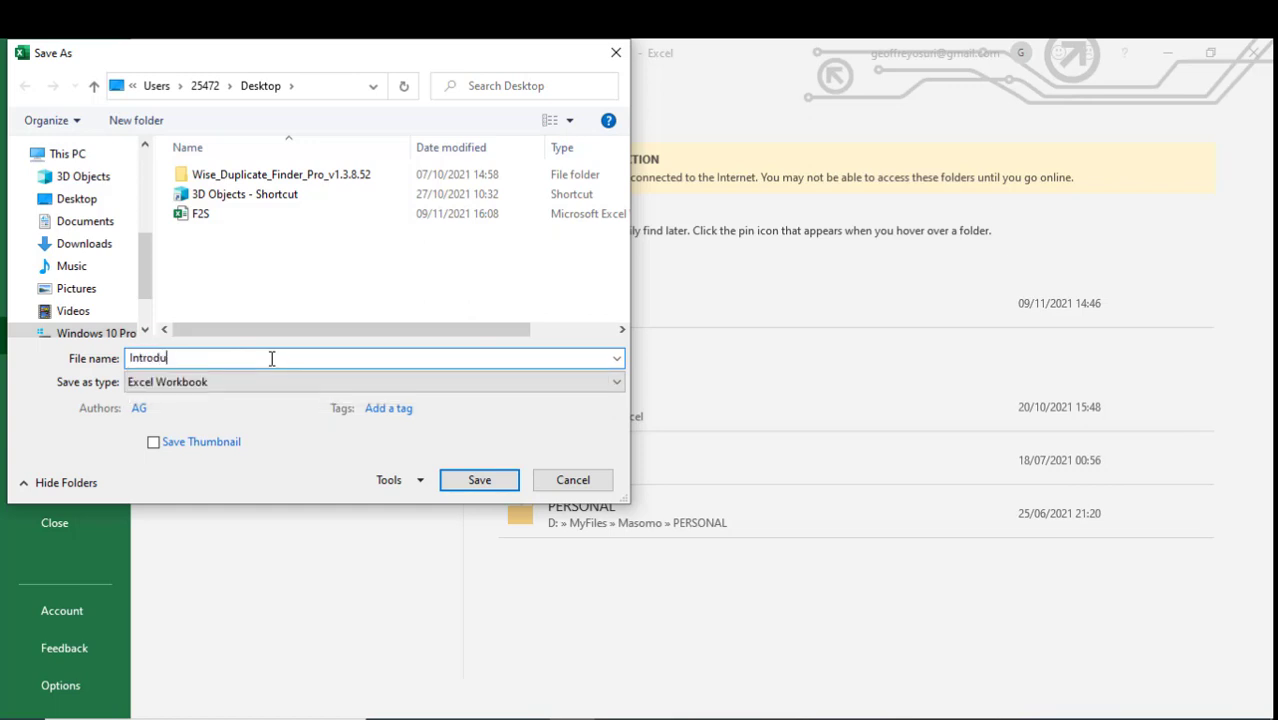
pyautogui.write('ction to Spreadsheets')
pyautogui.press('Return')
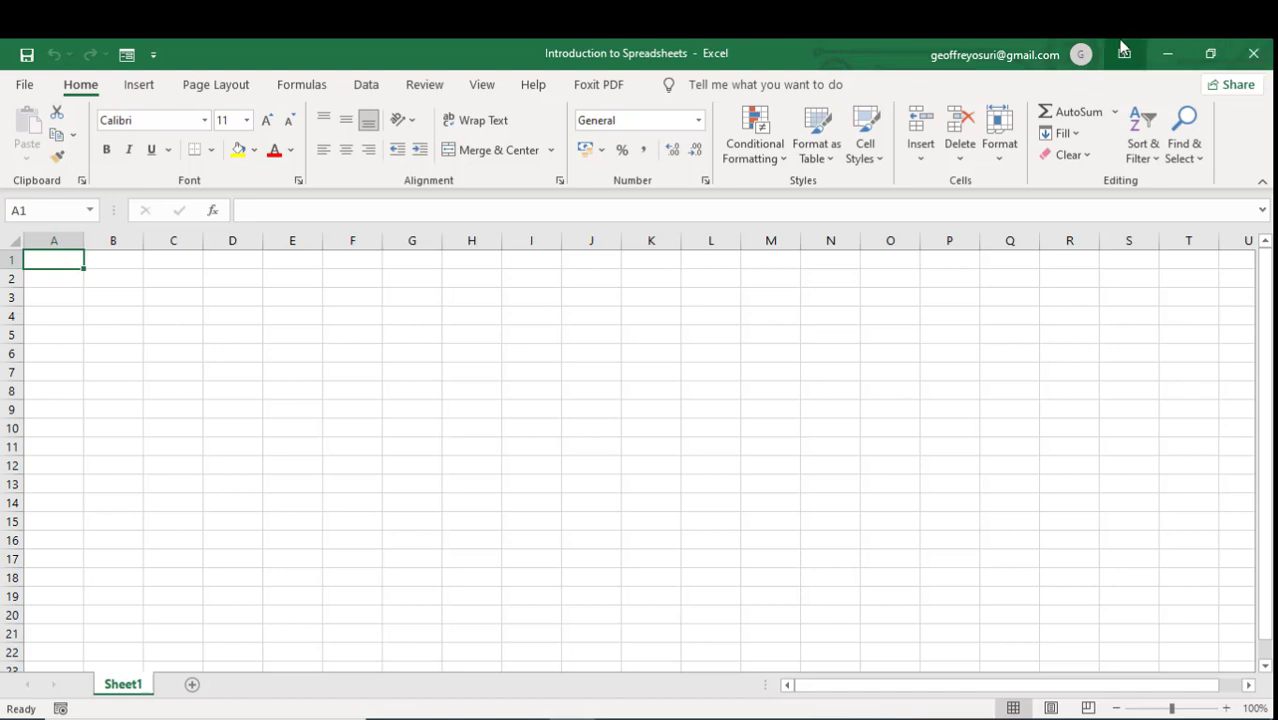
# Restore the workbook window to a smaller size and maximize it again
pyautogui.click(1207, 55)
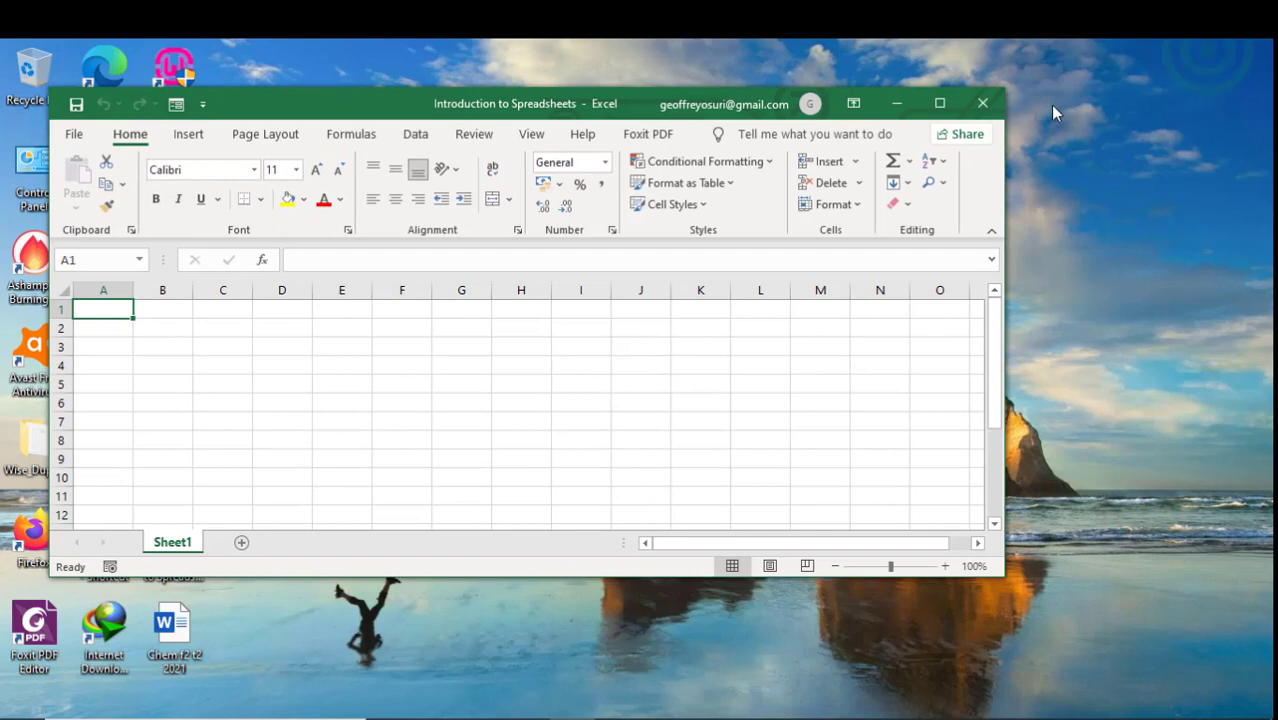
pyautogui.click(940, 104)
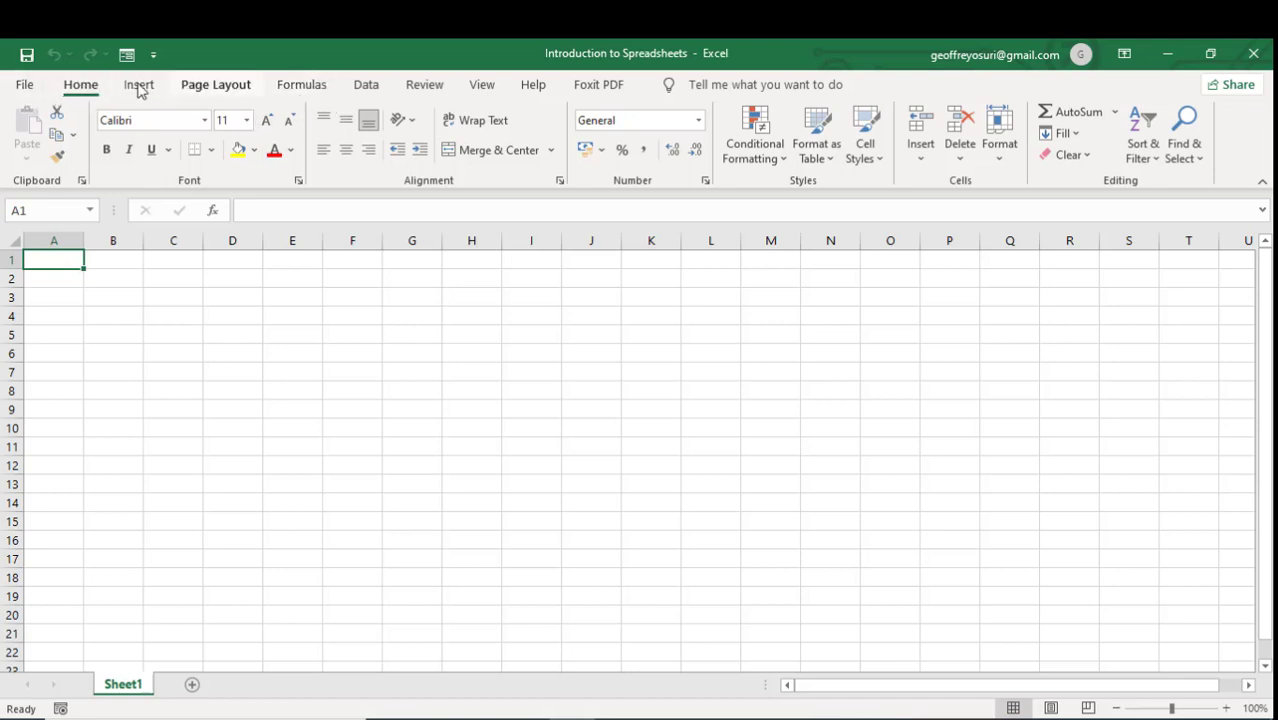
# Look through the file options and the Home, Insert and Formulas commands, and return to the Home commands
pyautogui.click(22, 88)
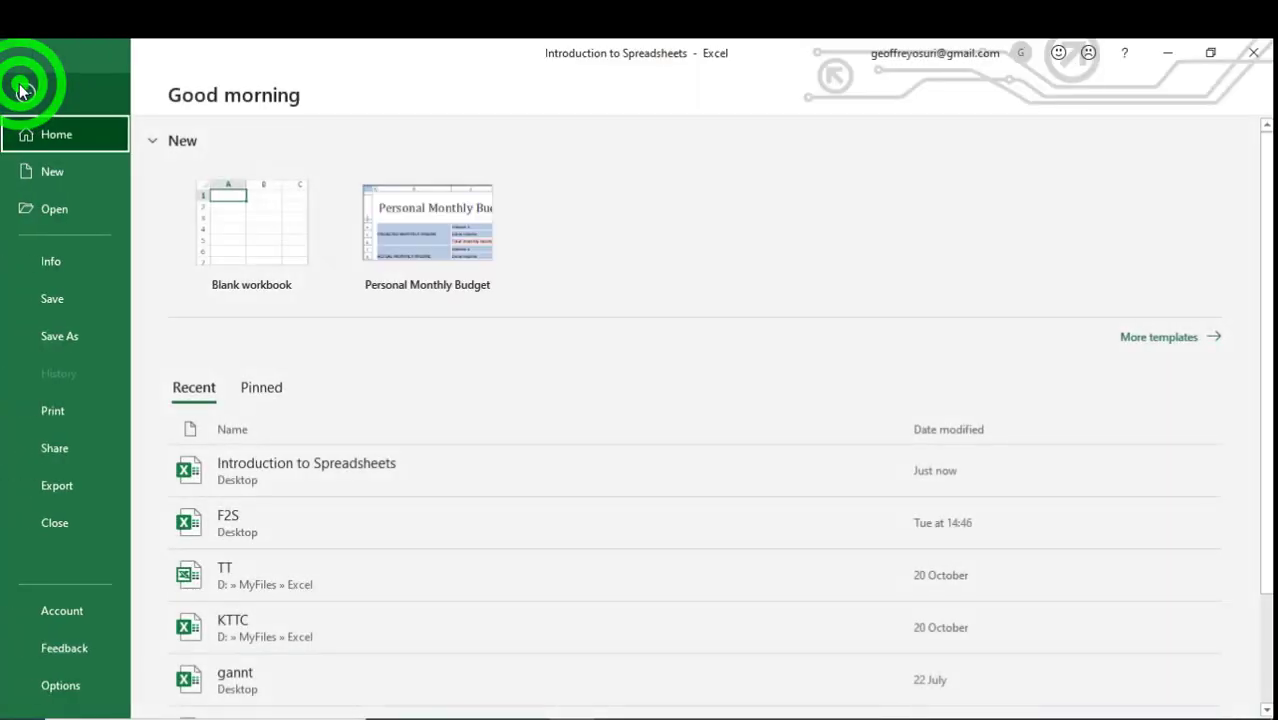
pyautogui.click(22, 86)
pyautogui.click(81, 88)
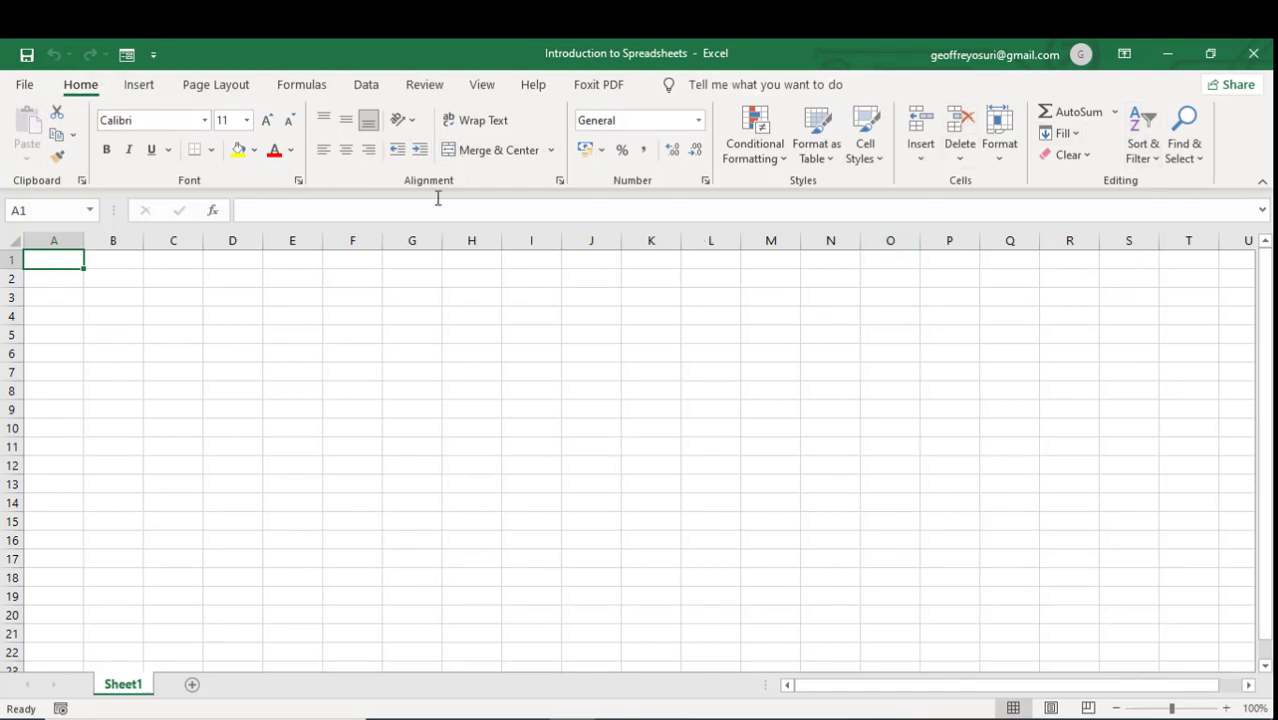
pyautogui.click(148, 88)
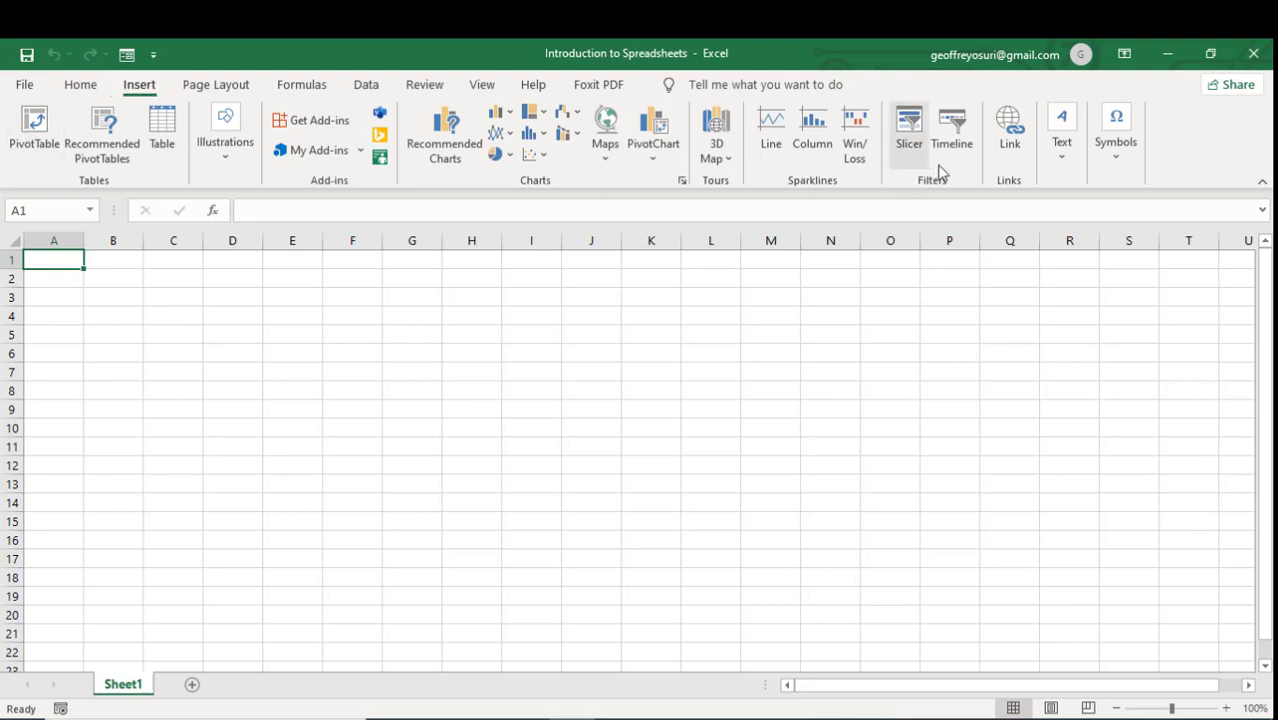
pyautogui.click(303, 86)
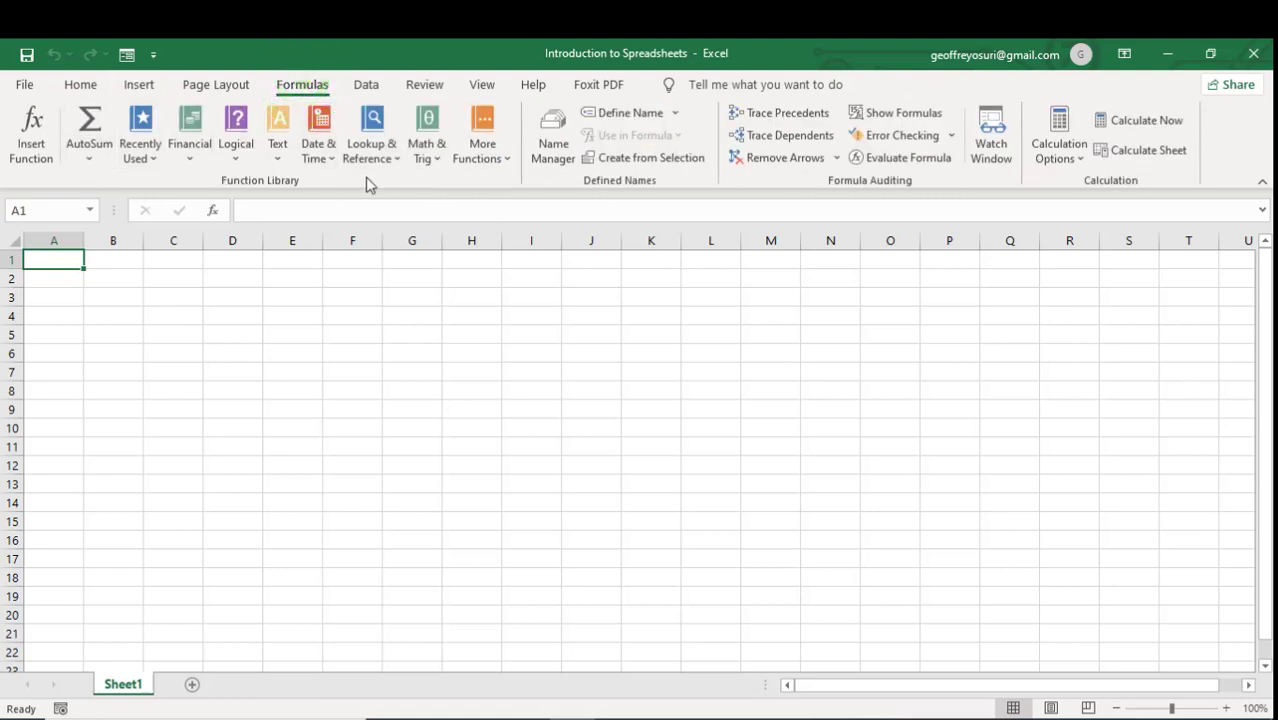
pyautogui.click(86, 88)
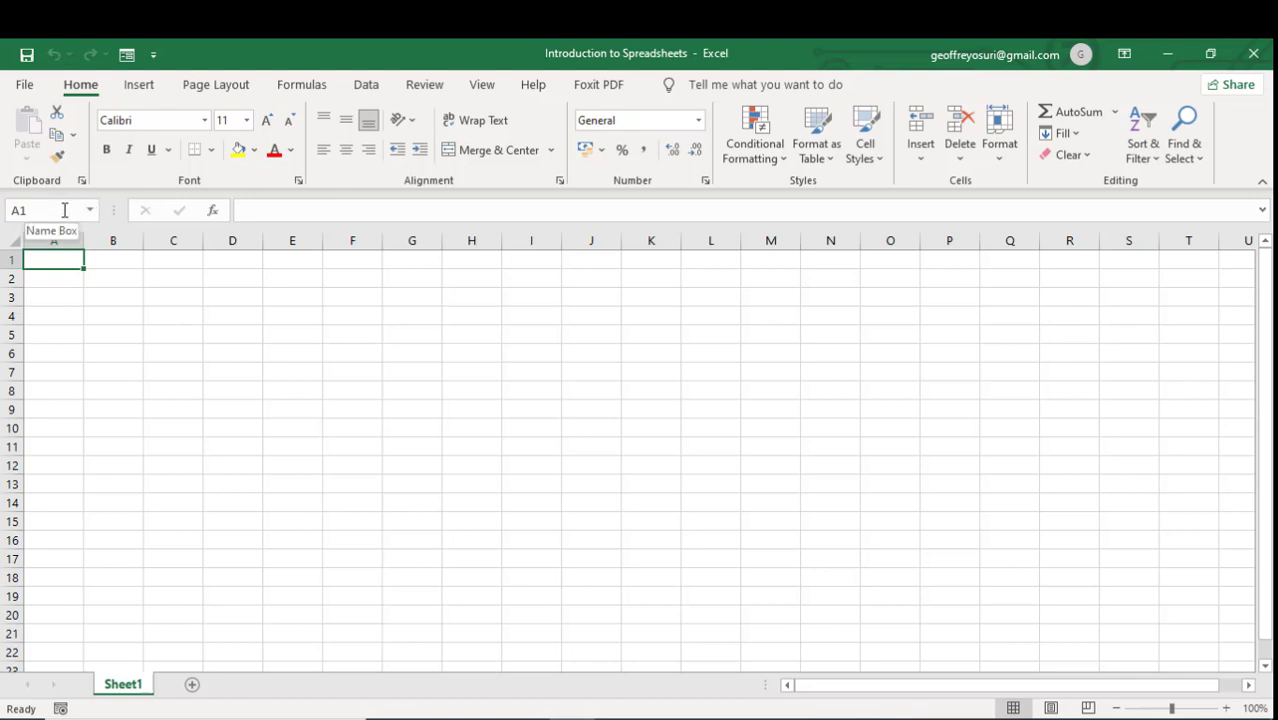
# Select cells A1, N16 and D13 in turn to examine how each cell's address is displayed
pyautogui.click(47, 262)
pyautogui.click(835, 541)
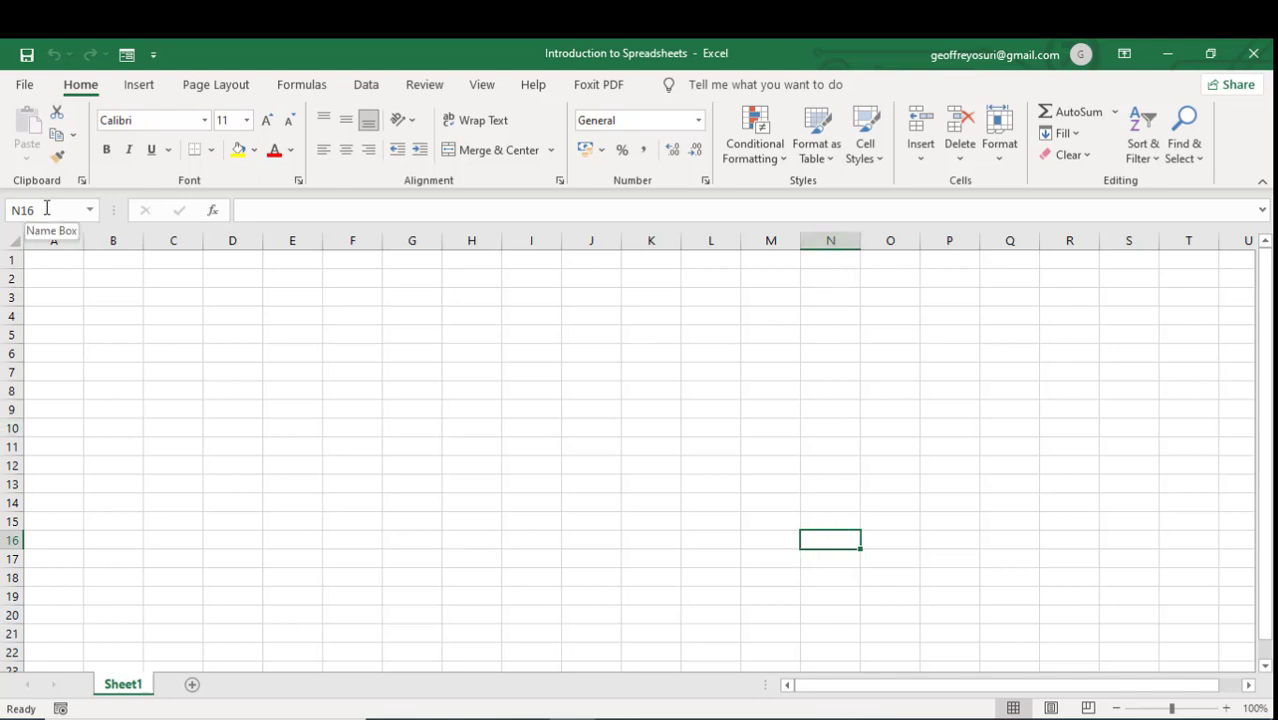
pyautogui.click(252, 486)
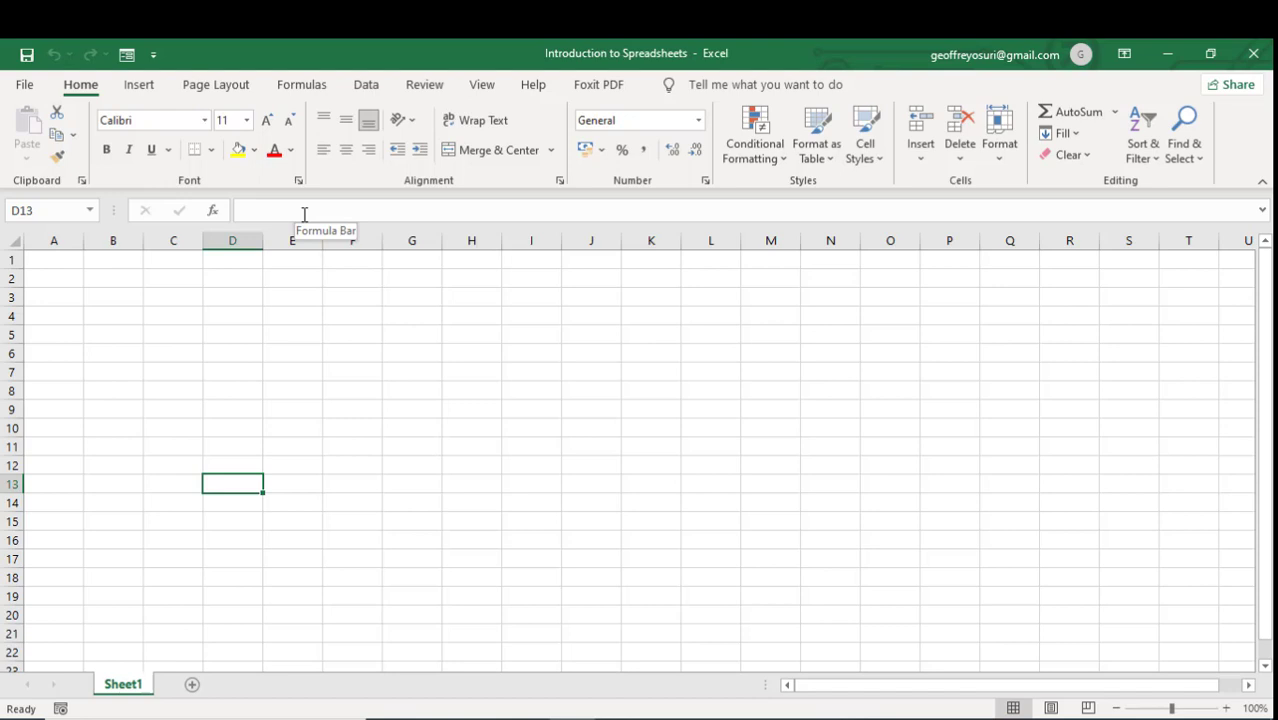
# Enter the text "Hey" in cell E5 and select it within the cell
pyautogui.click(292, 336)
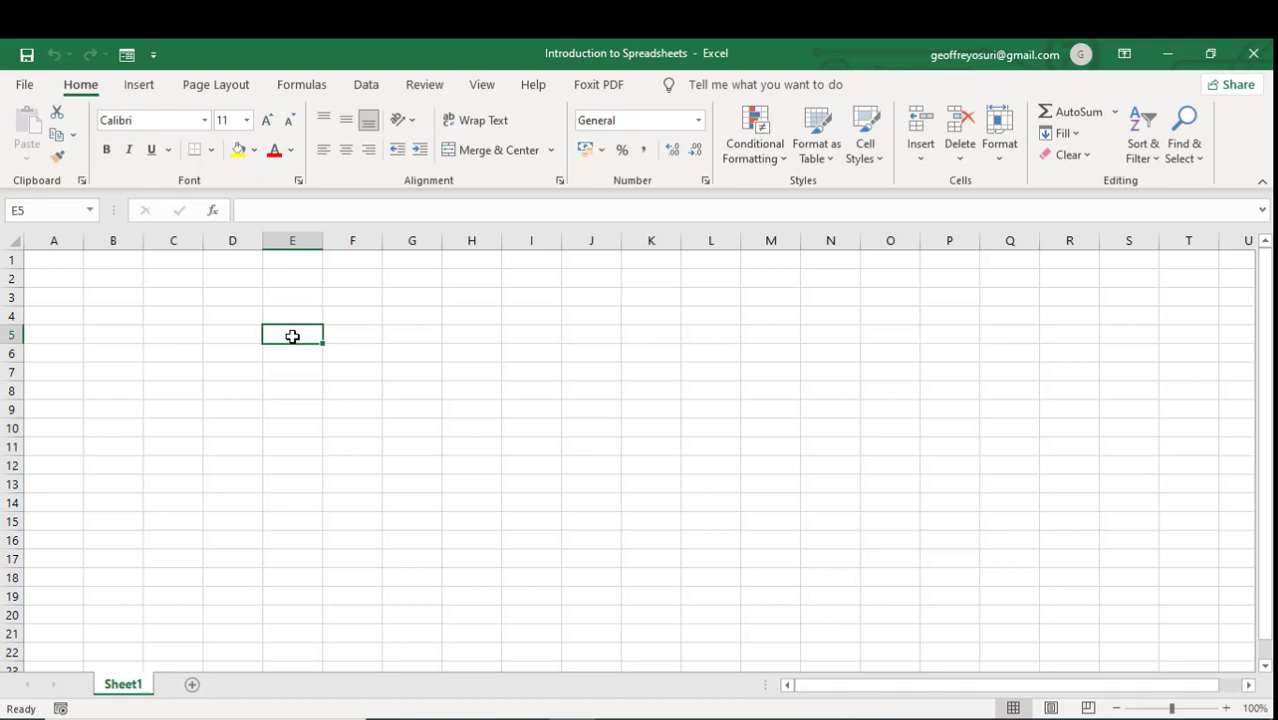
pyautogui.write('Hey')
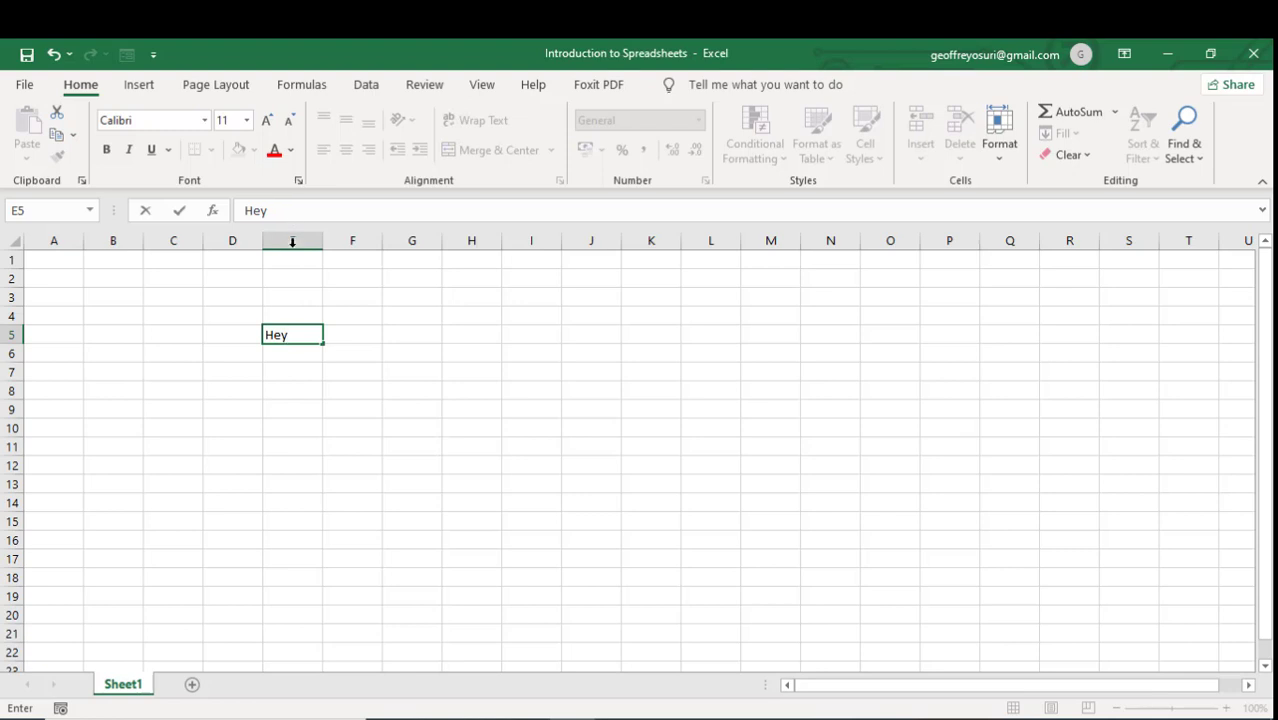
pyautogui.doubleClick(302, 335)
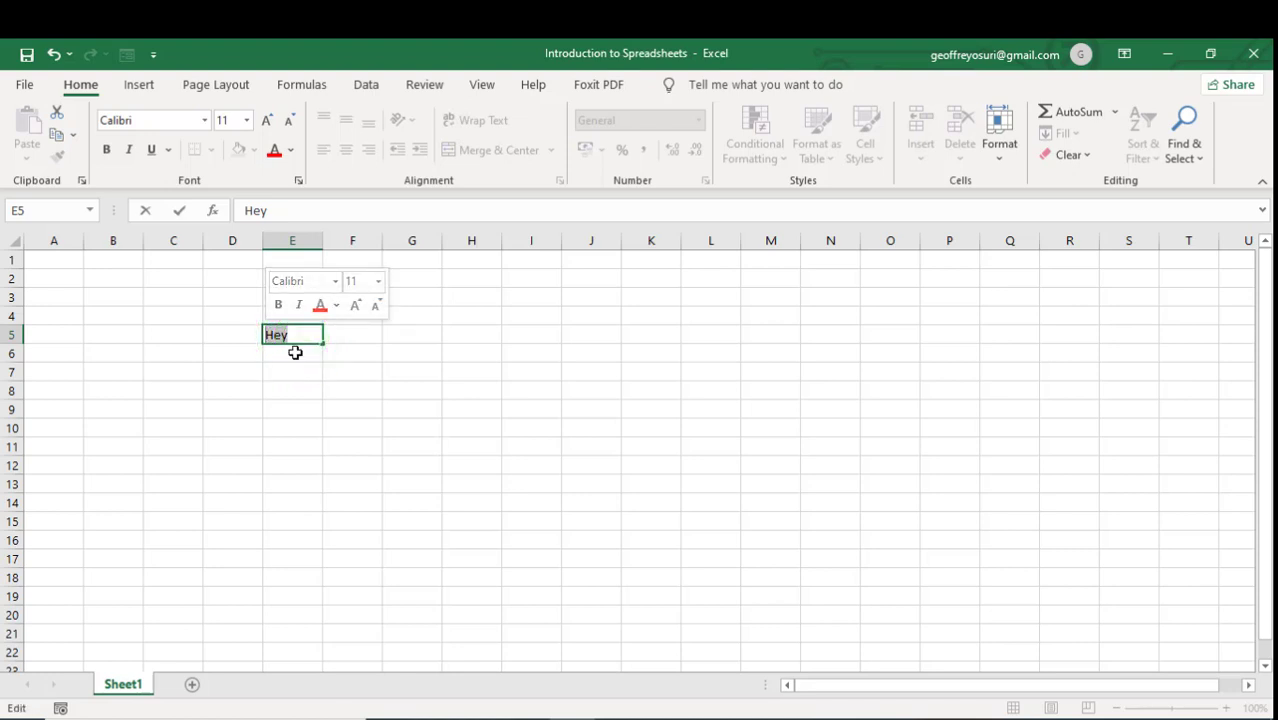
# Enter 12 in cell D2 and 13 in cell E2
pyautogui.click(247, 276)
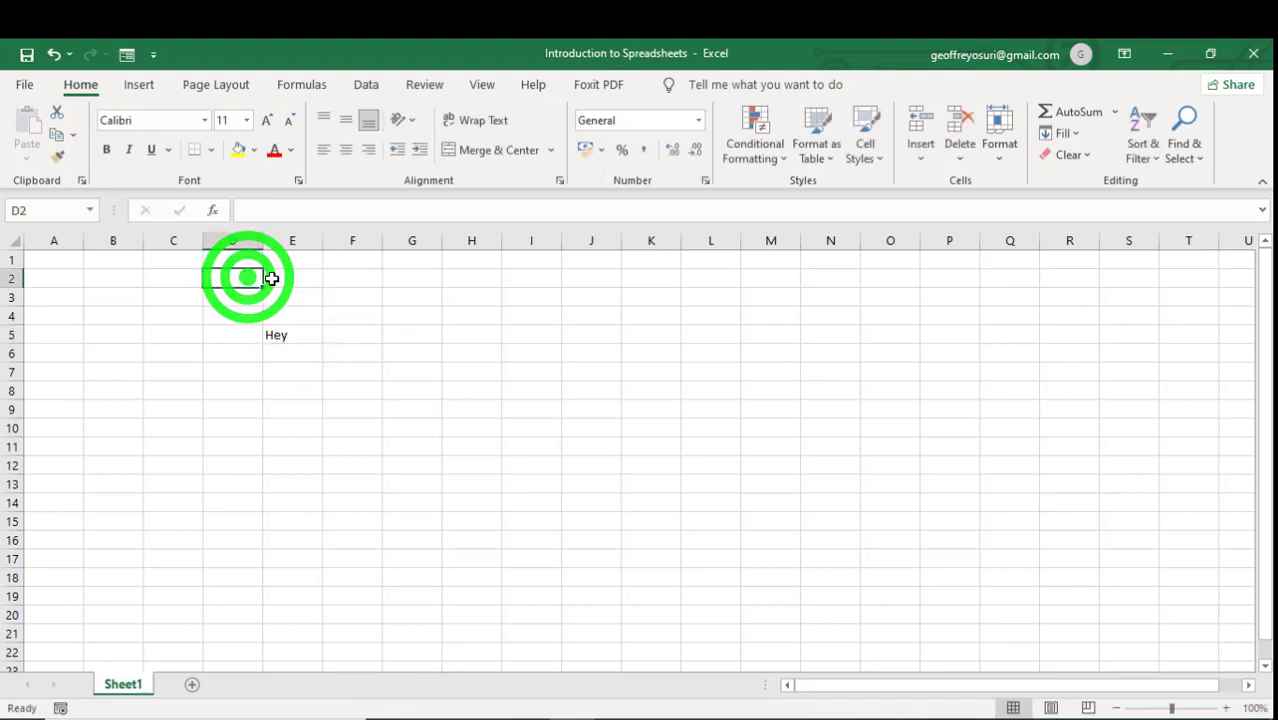
pyautogui.write('12')
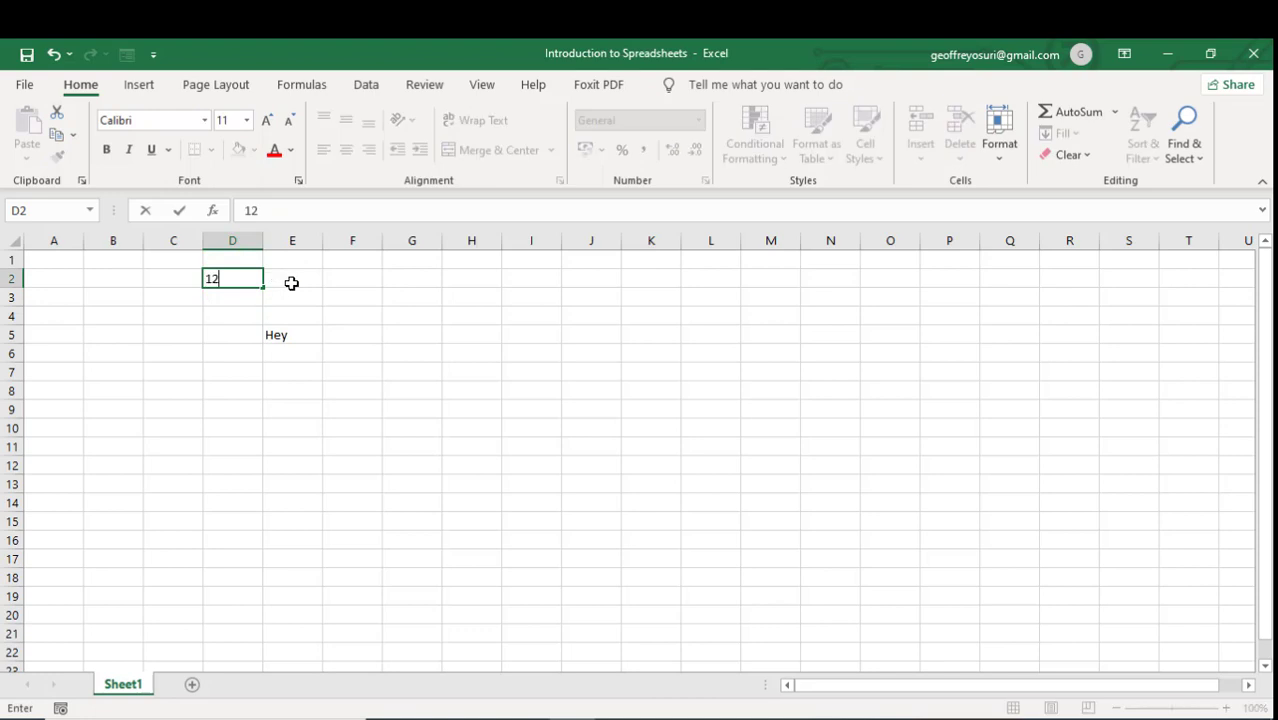
pyautogui.click(291, 281)
pyautogui.write('13')
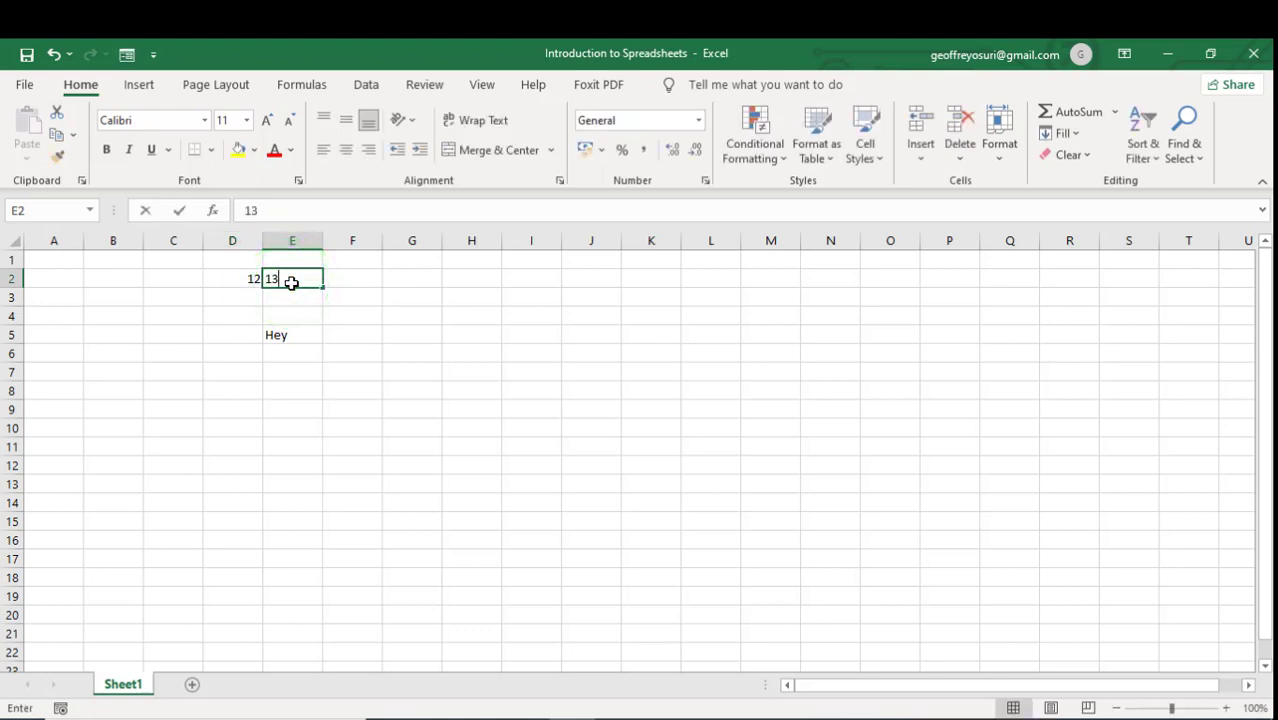
# Erase the text "Hey" from cell E5 and enter the beginning of a formula, =D, in its place
pyautogui.click(286, 338)
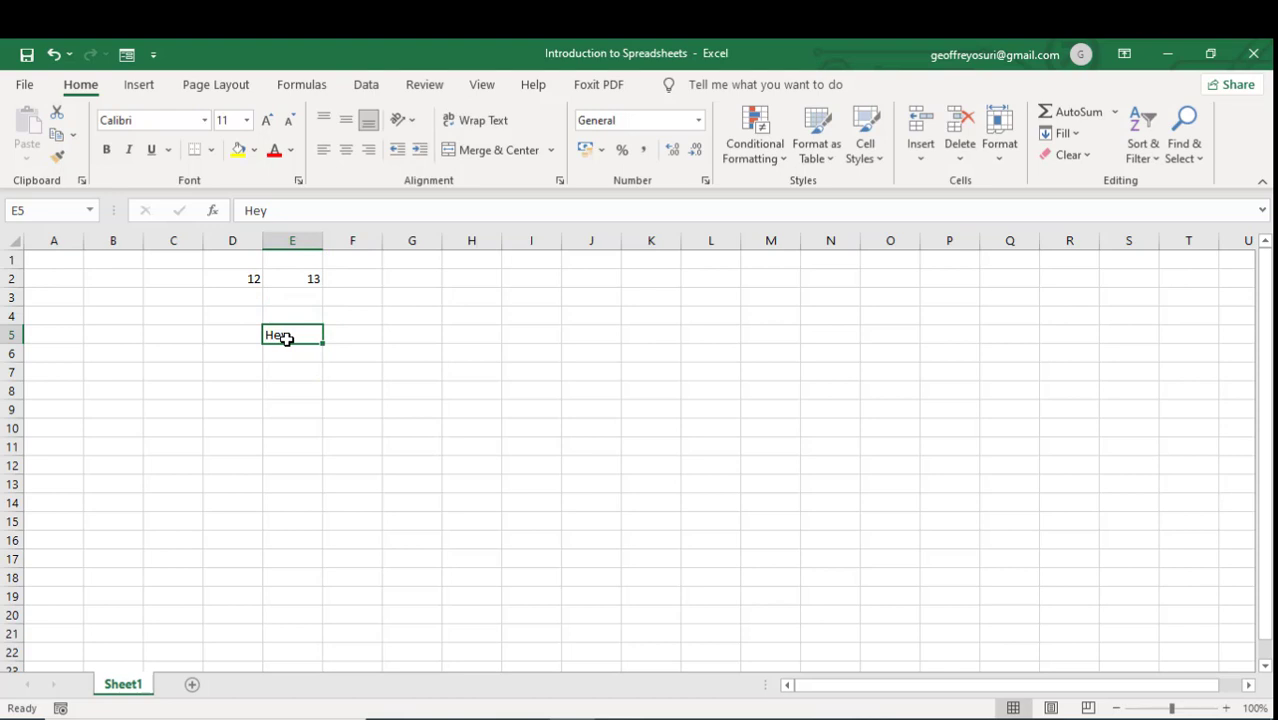
pyautogui.click(279, 212)
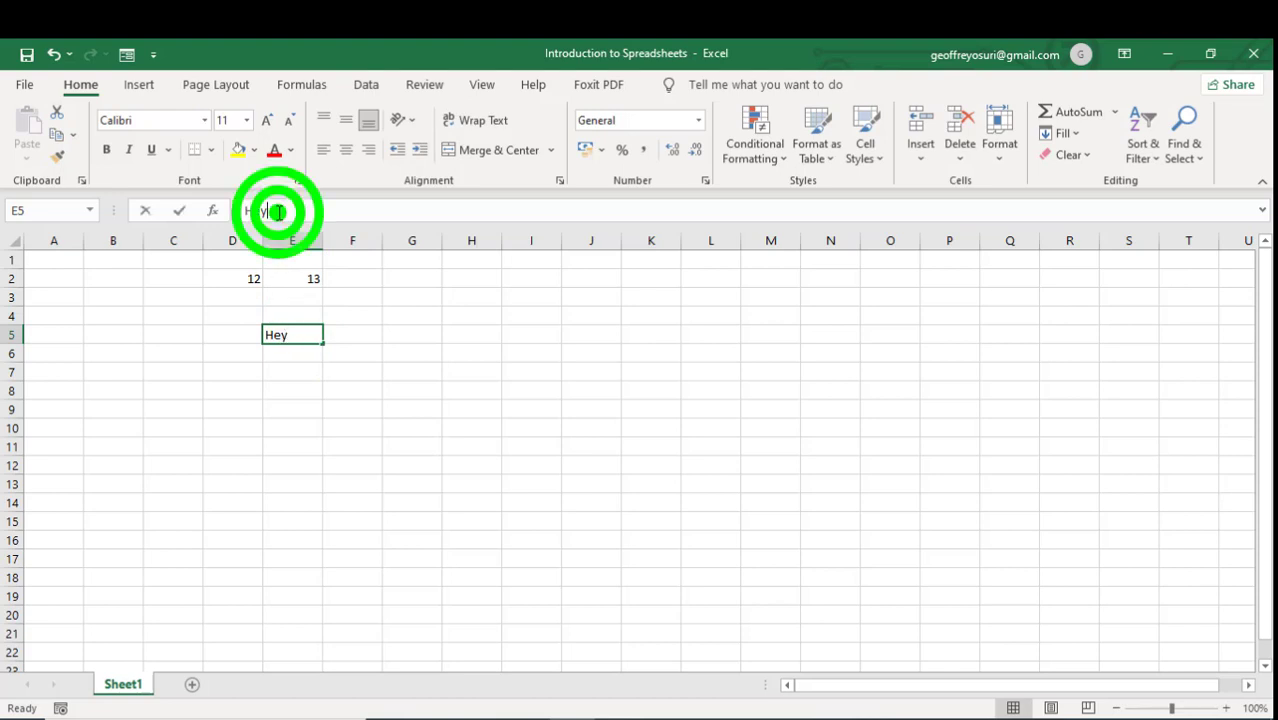
pyautogui.press('BackSpace')
pyautogui.press('BackSpace')
pyautogui.press('BackSpace')
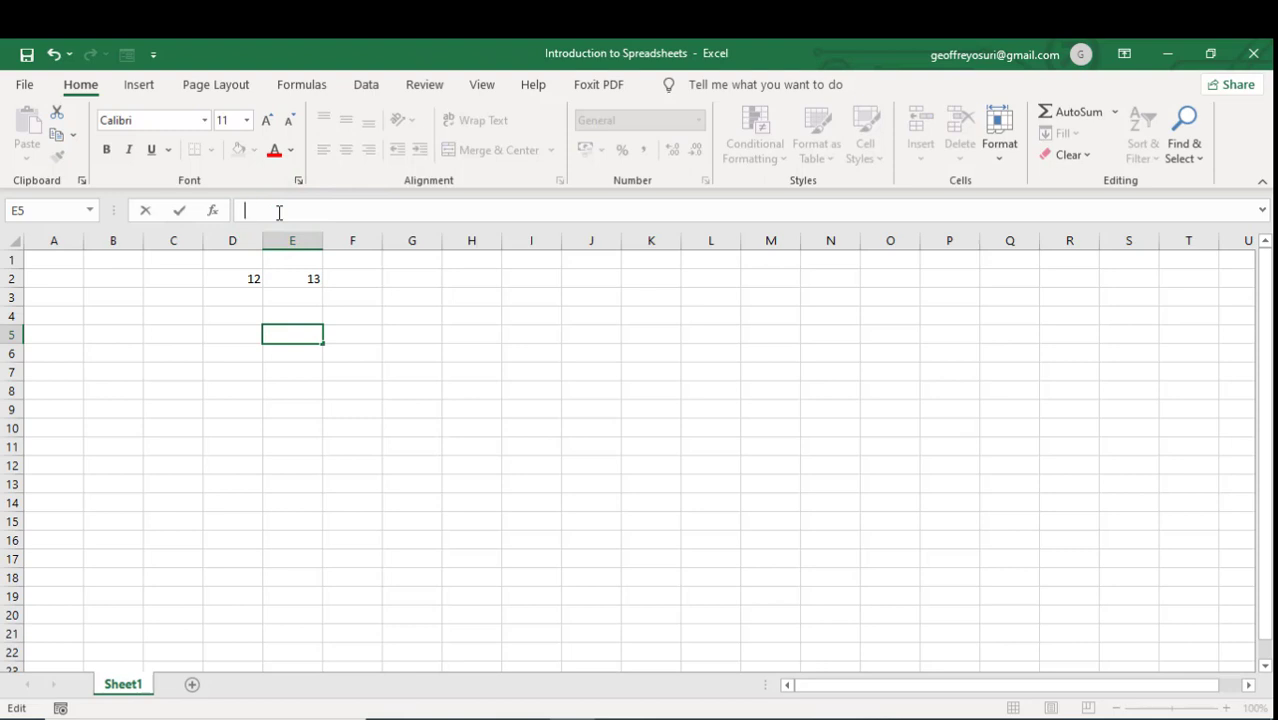
pyautogui.write('=')
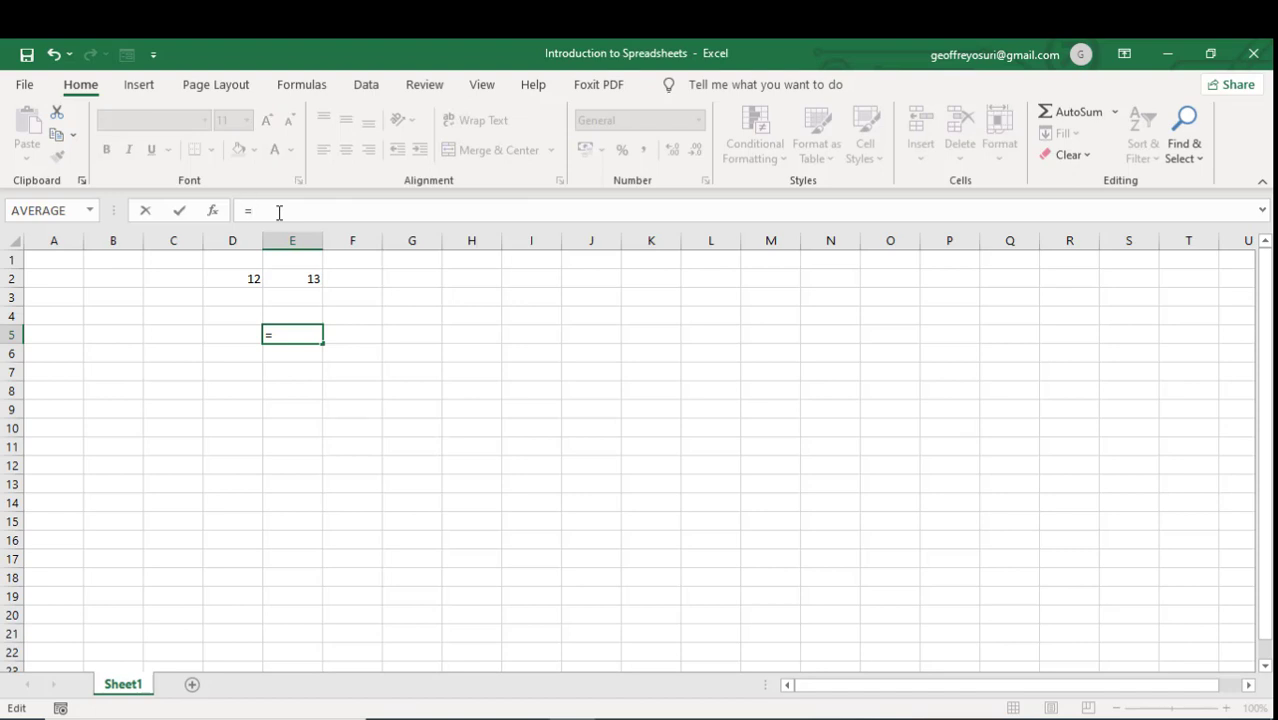
pyautogui.write('D')
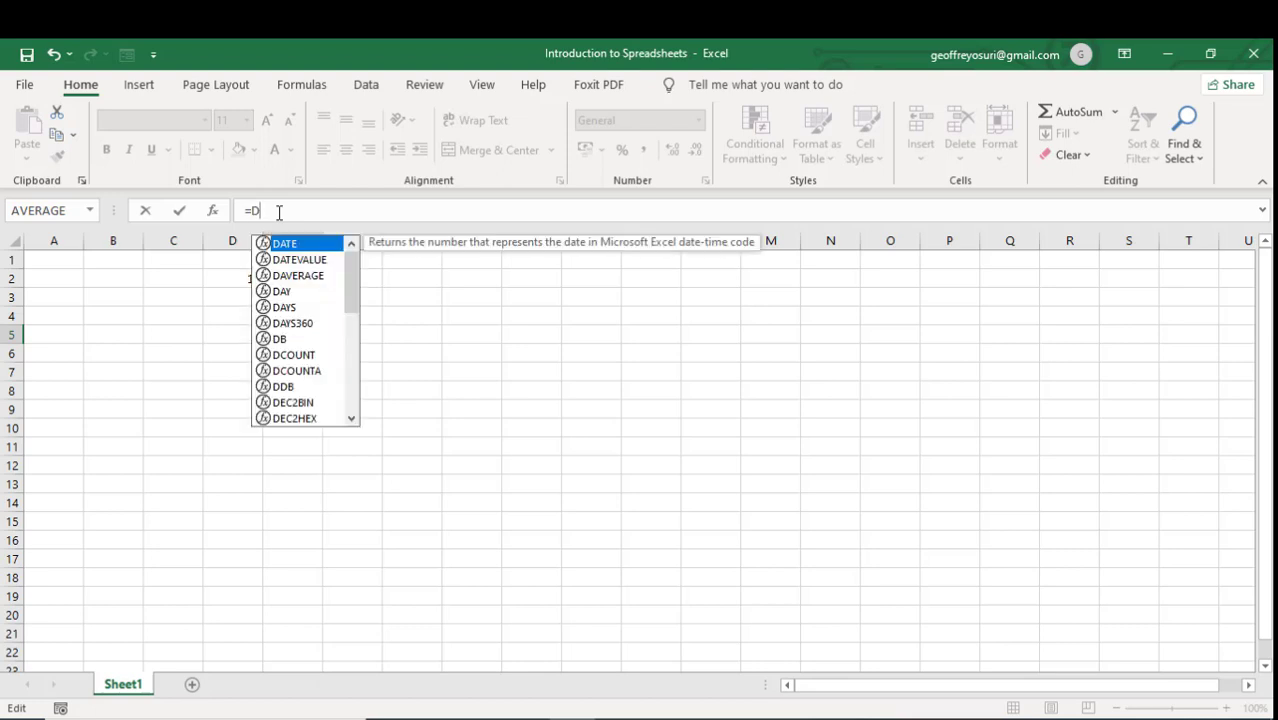
pyautogui.click(222, 306)
# Clear cell D2 and enter 12 in it again
pyautogui.click(254, 279)
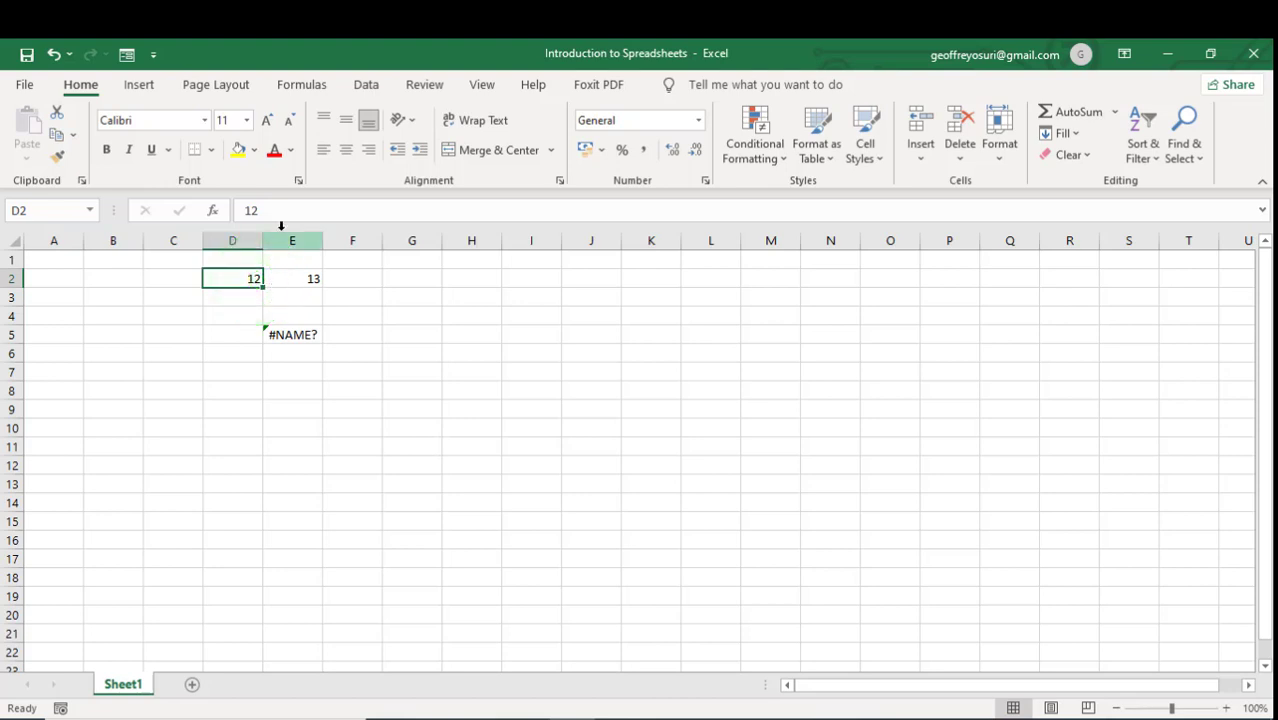
pyautogui.click(271, 210)
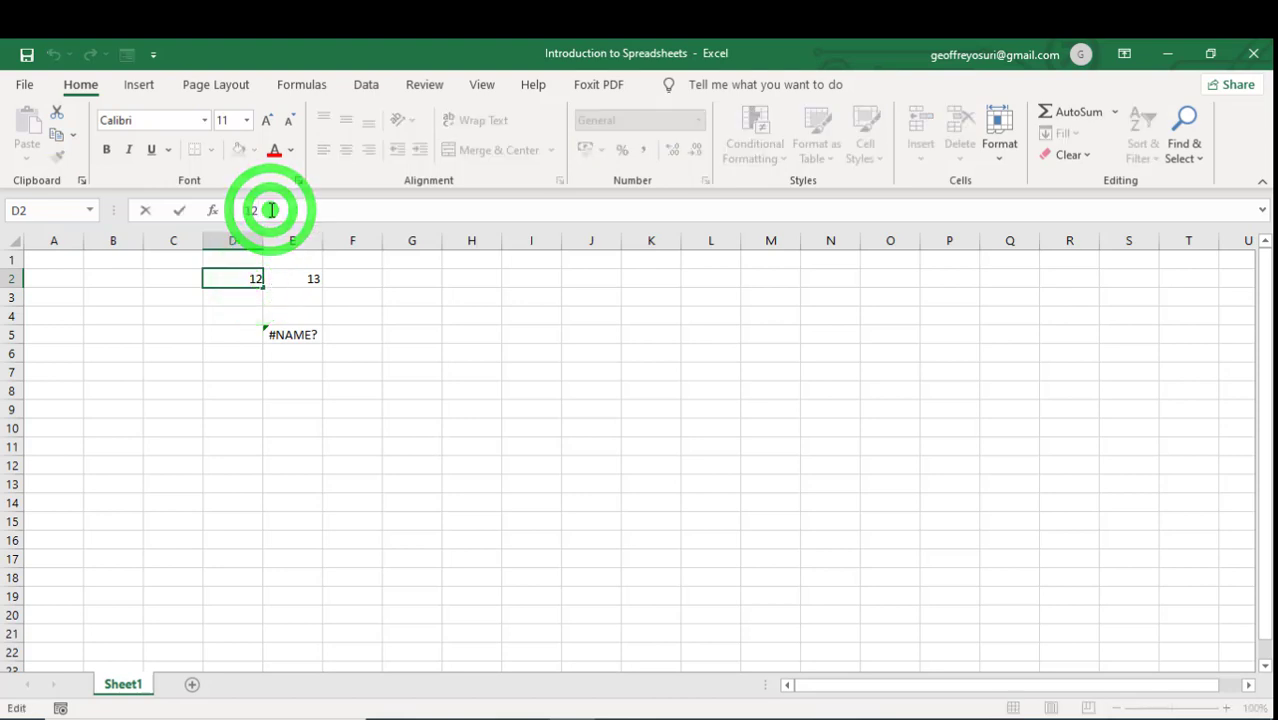
pyautogui.press('BackSpace')
pyautogui.press('BackSpace')
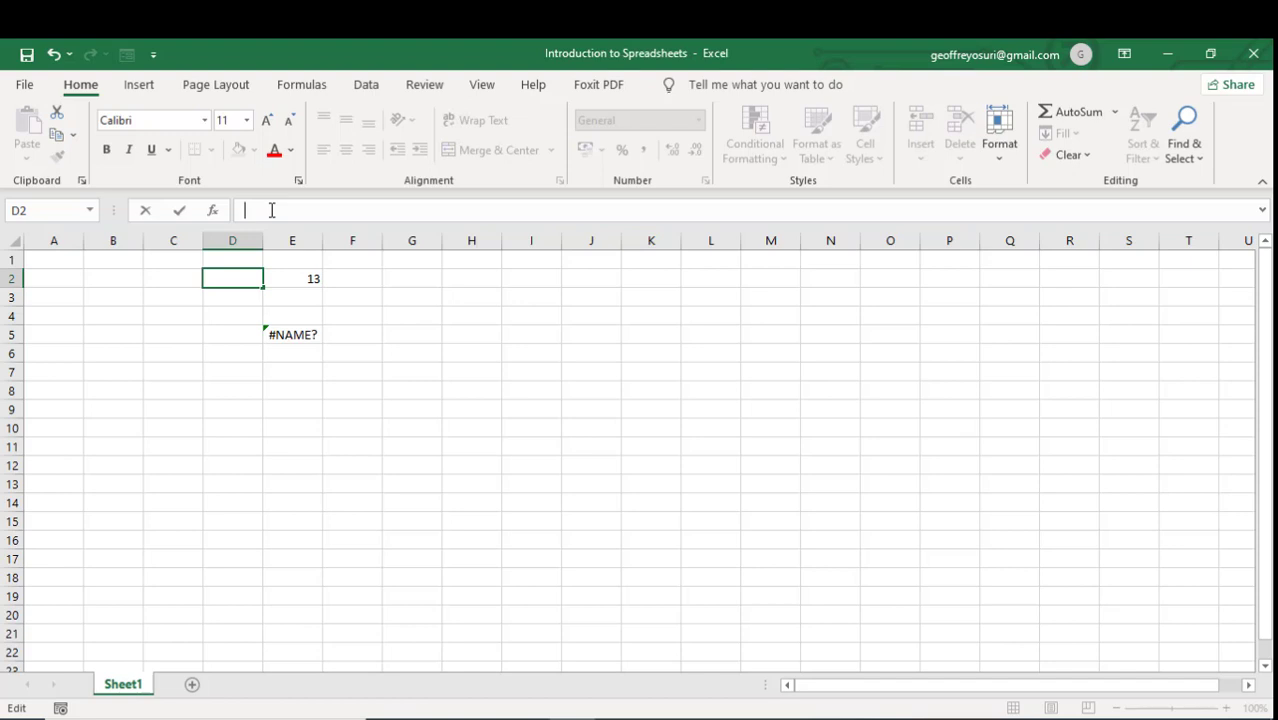
pyautogui.write('12')
# Complete the formula in cell E5 as =D2+E2 and reselect the cell to check its formula
pyautogui.click(296, 330)
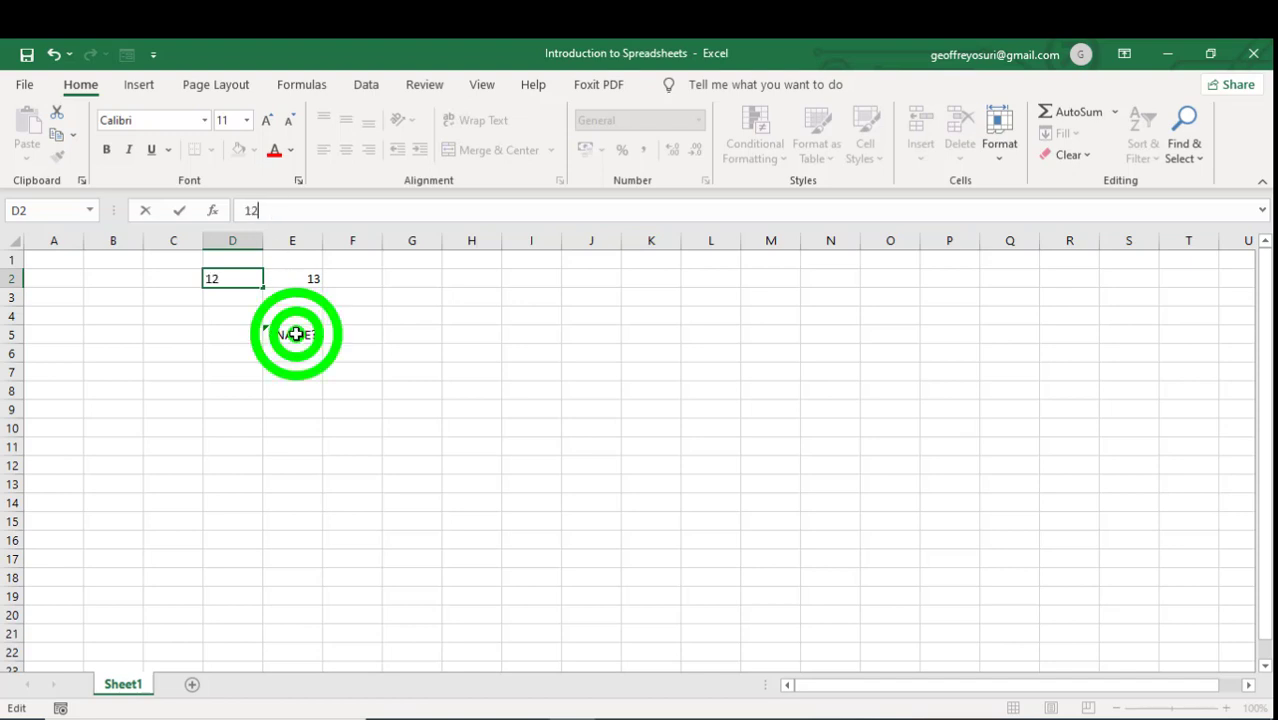
pyautogui.click(282, 211)
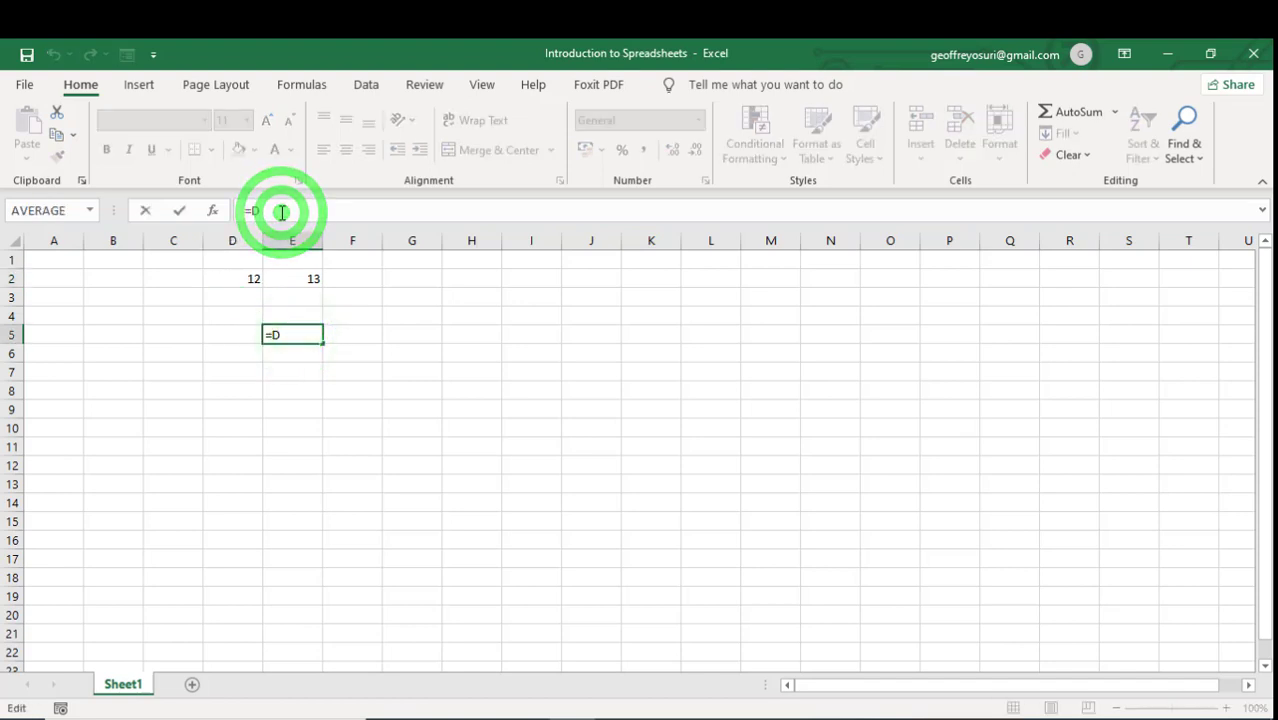
pyautogui.write('2')
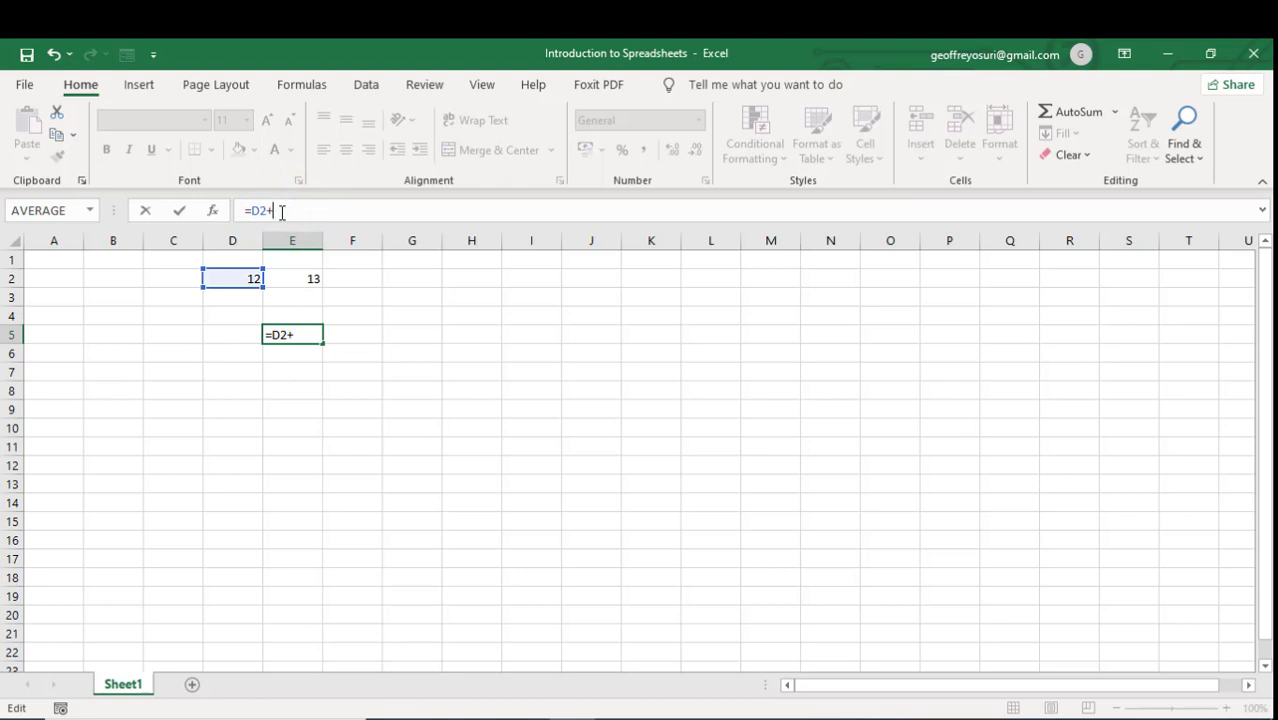
pyautogui.write('+E2')
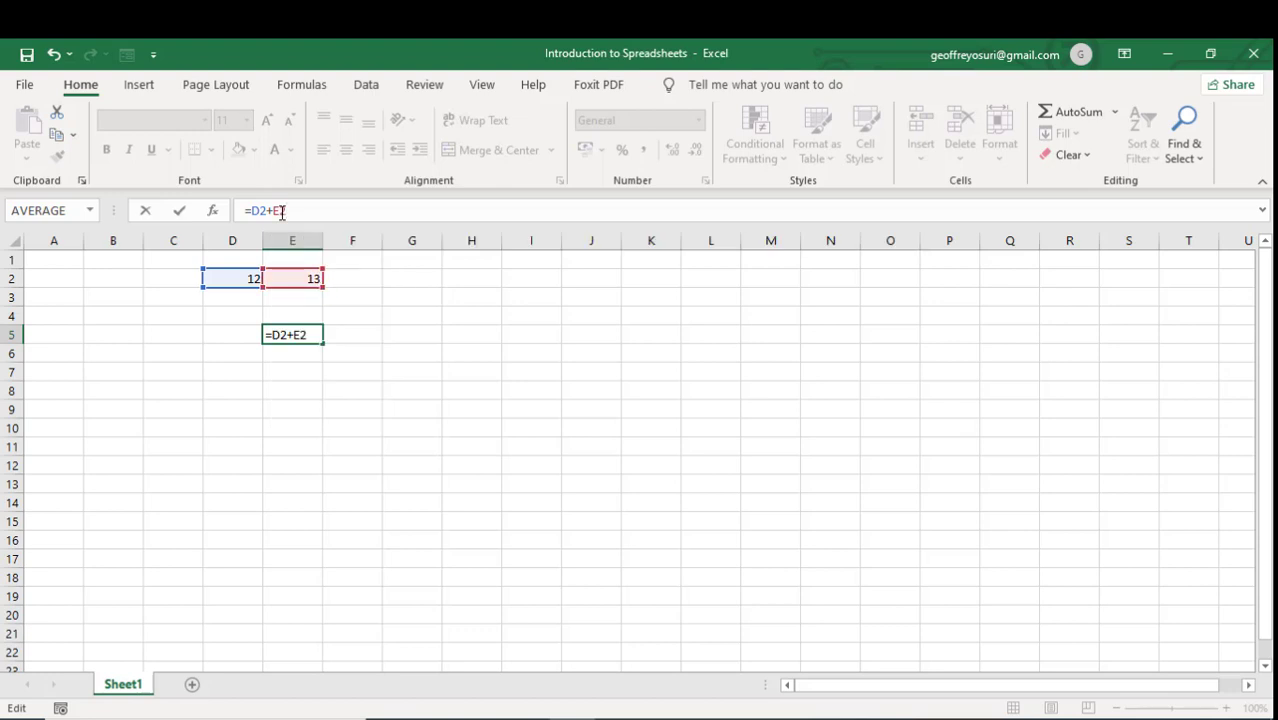
pyautogui.click(303, 357)
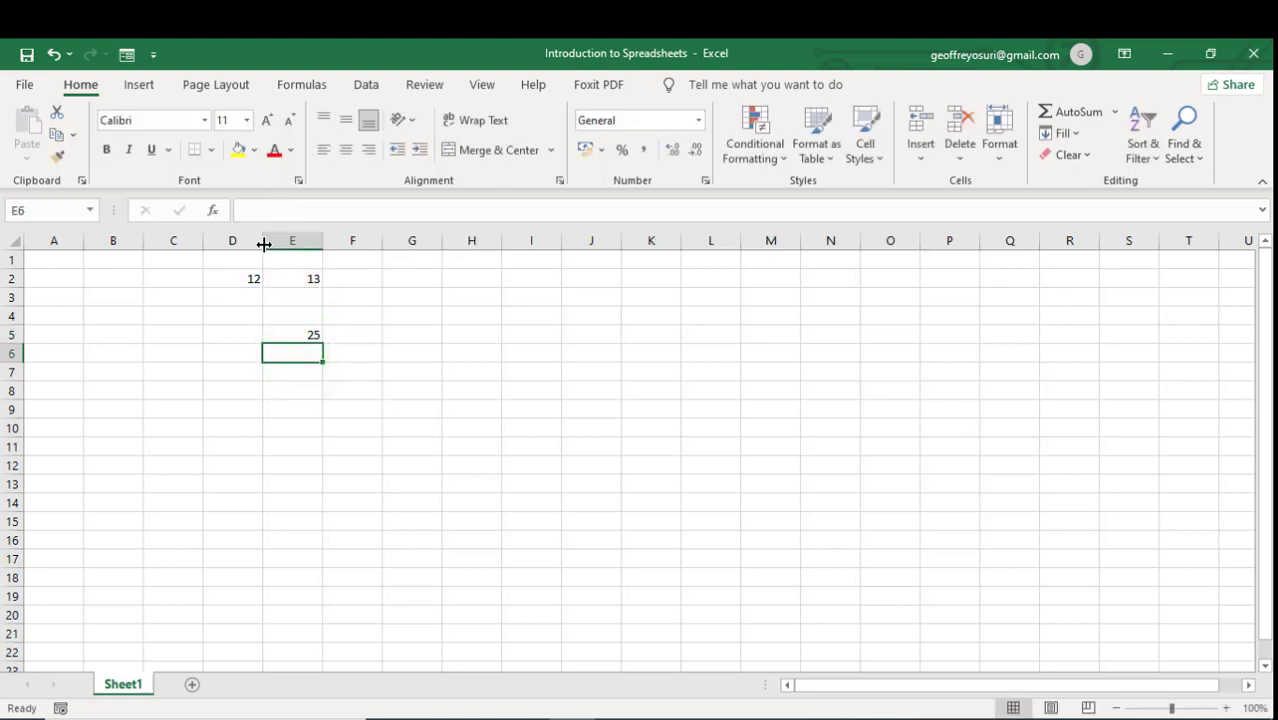
pyautogui.click(300, 334)
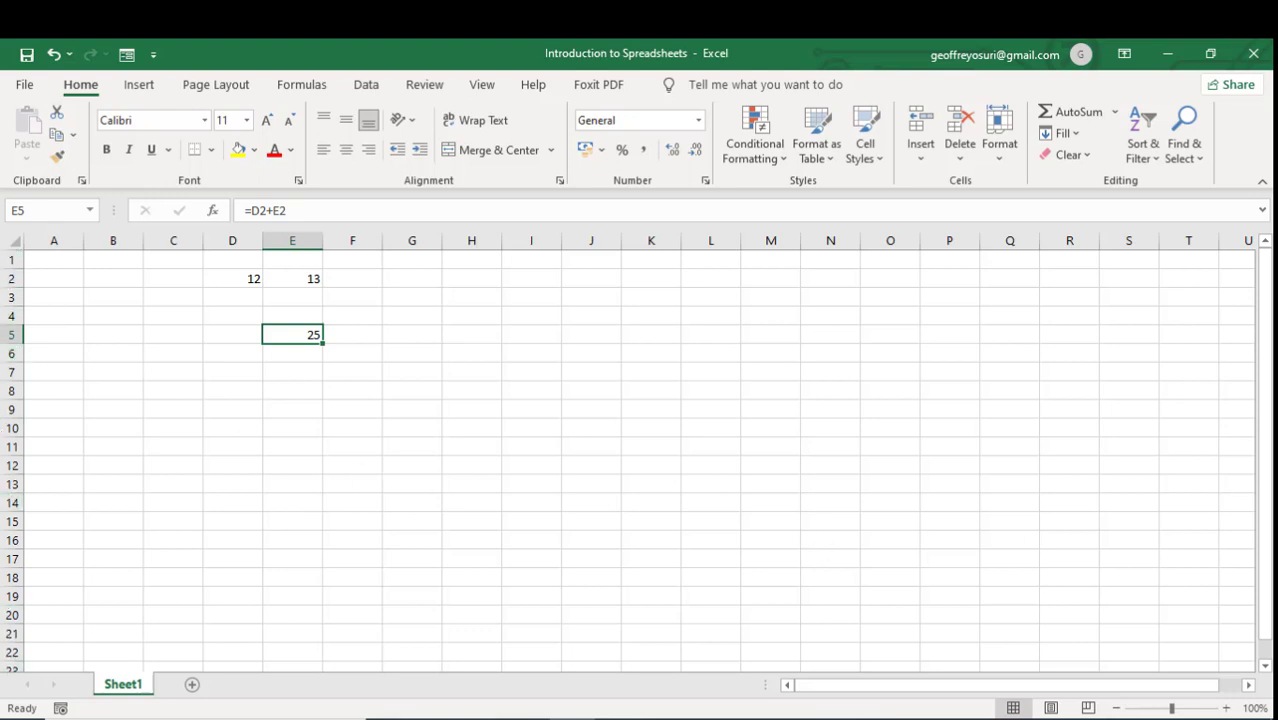
# Look over the rows just below the data on the worksheet and return to row 1
pyautogui.moveTo(1269, 426); pyautogui.dragTo(1269, 443)
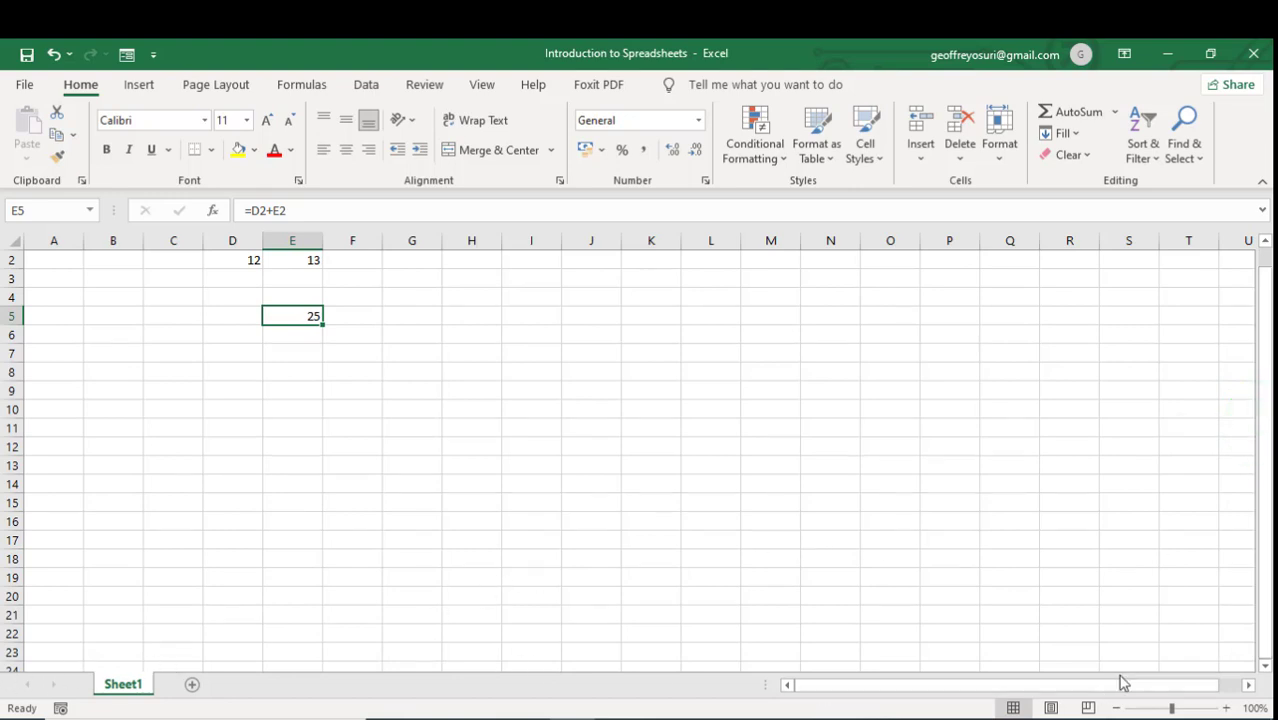
pyautogui.click(1266, 666)
pyautogui.click(1266, 666)
pyautogui.click(1266, 666)
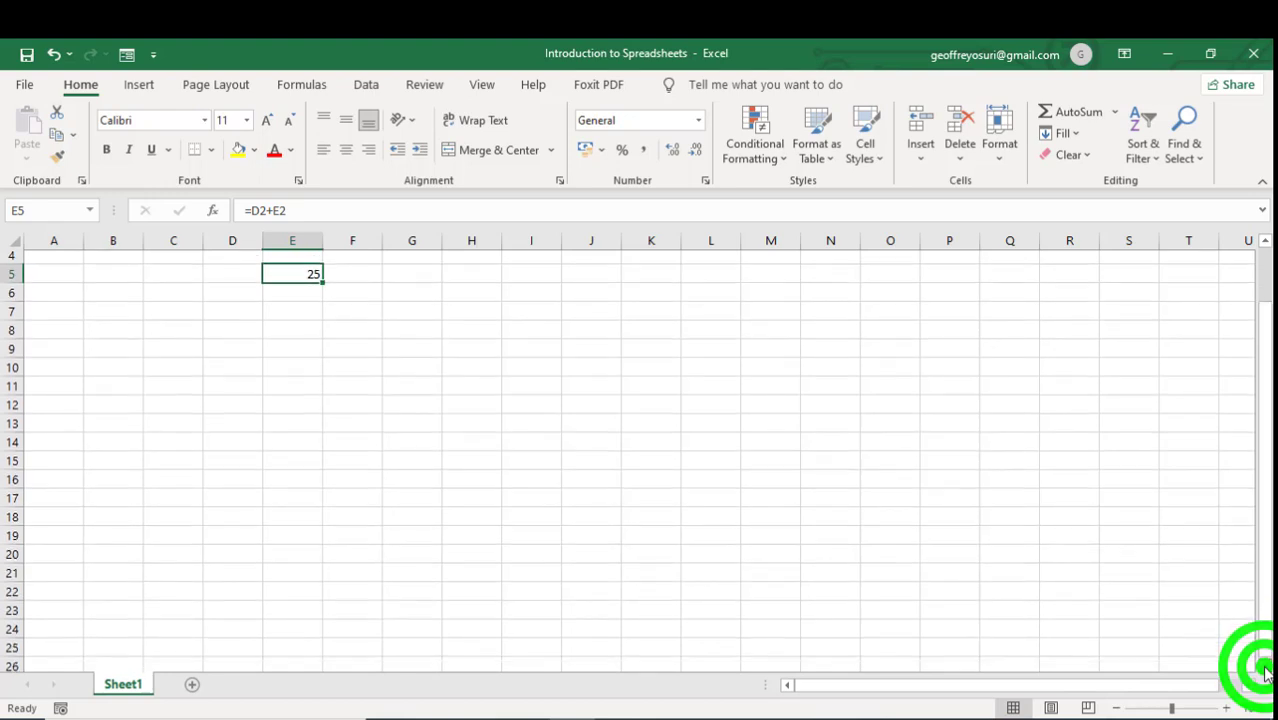
pyautogui.click(1266, 666)
pyautogui.moveTo(1267, 477); pyautogui.dragTo(1266, 369)
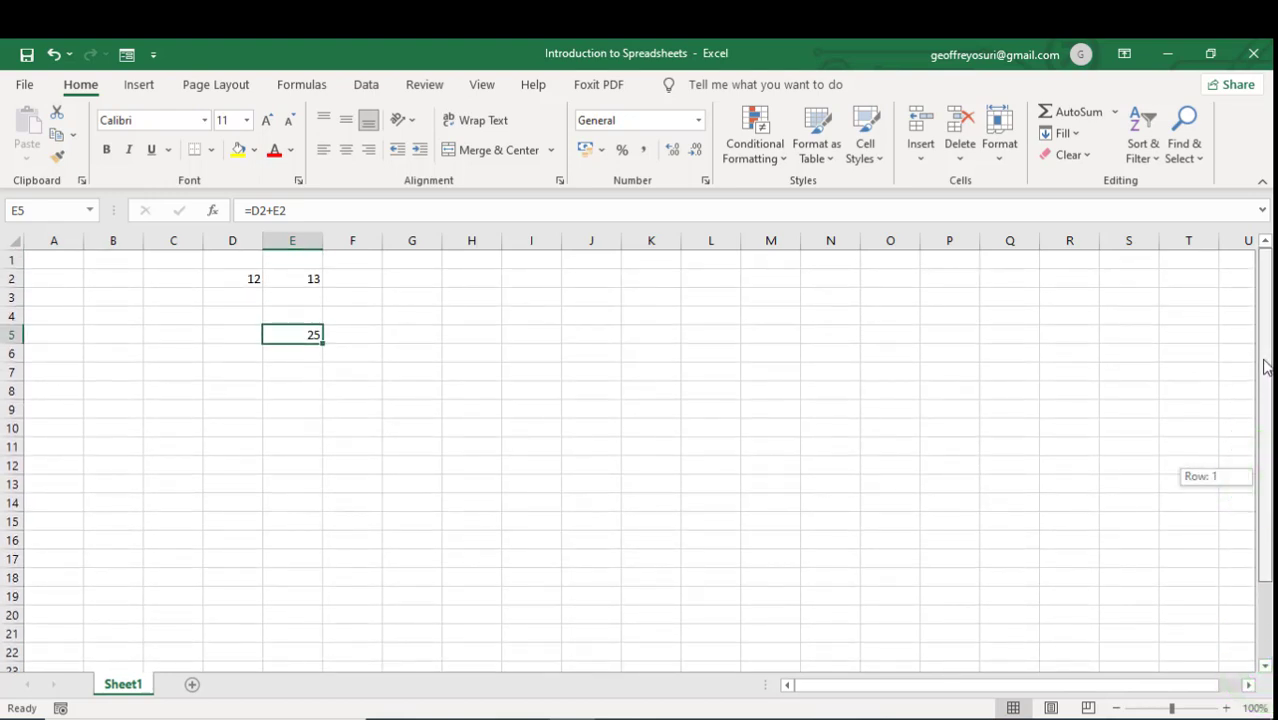
pyautogui.moveTo(1265, 358); pyautogui.dragTo(1265, 358)
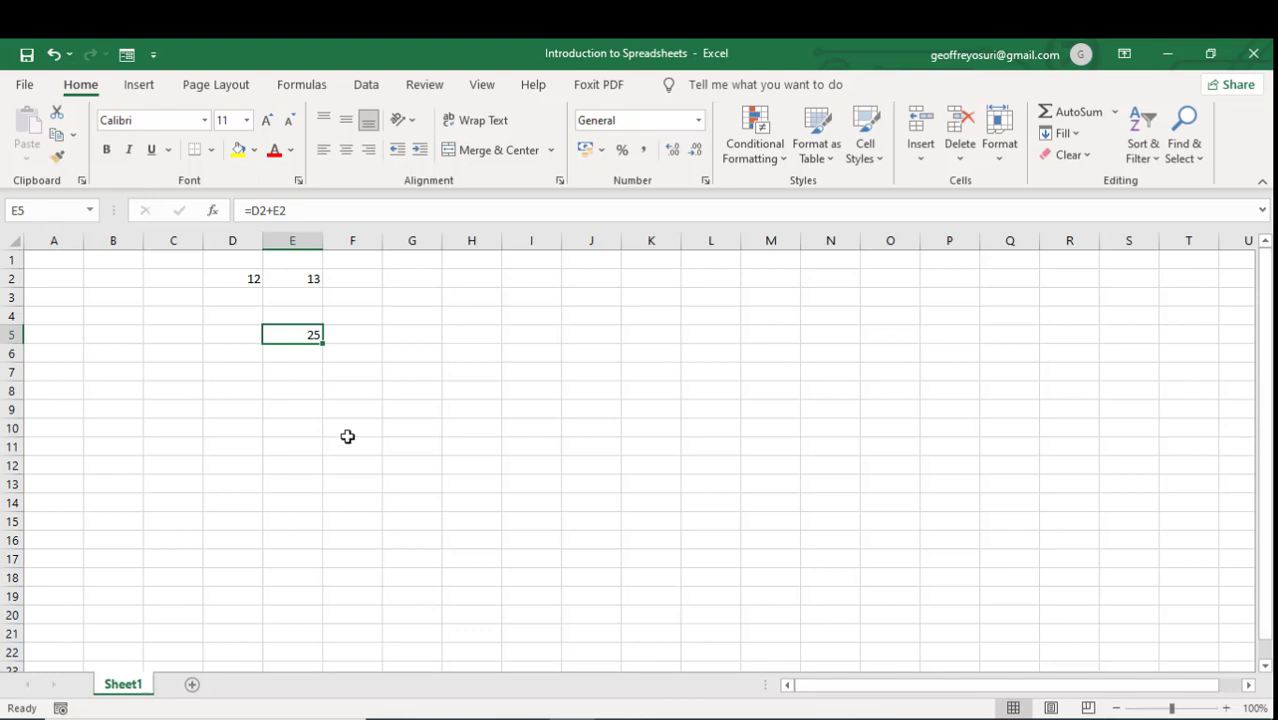
# Select the whole of column A, the whole of row 1, and the single cells L8, D9 and I5 in turn
pyautogui.click(31, 240)
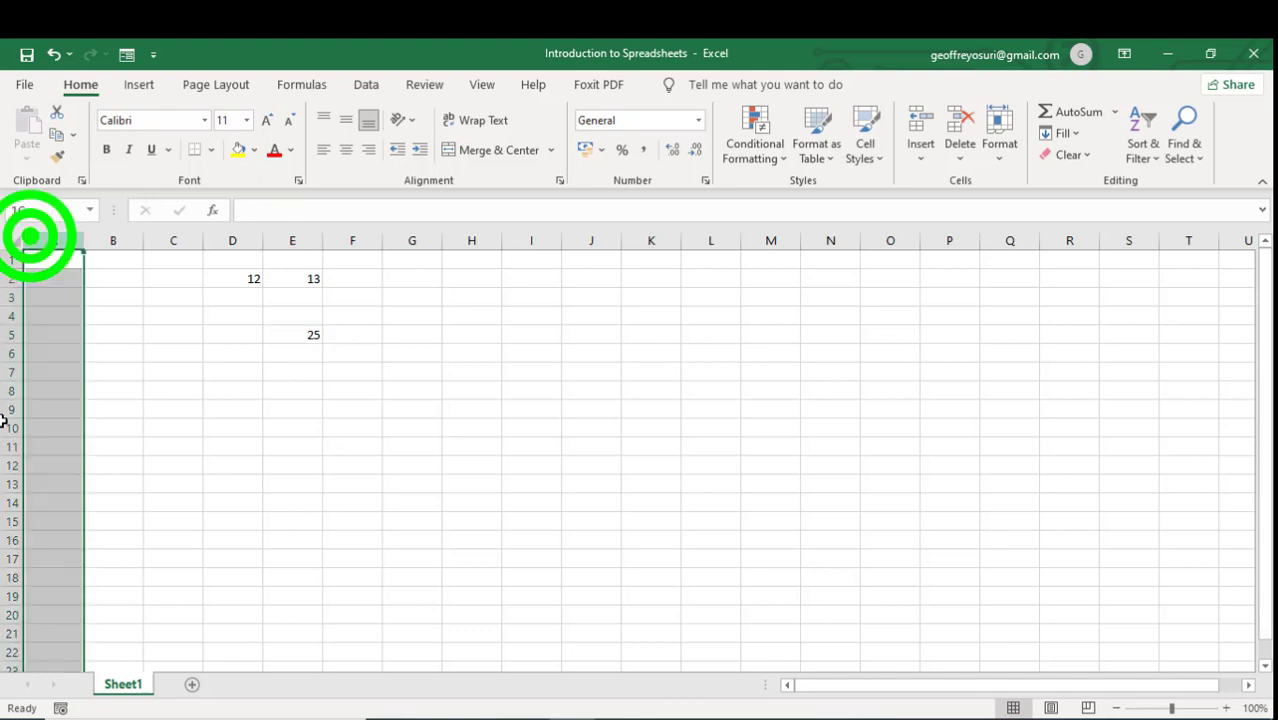
pyautogui.click(7, 259)
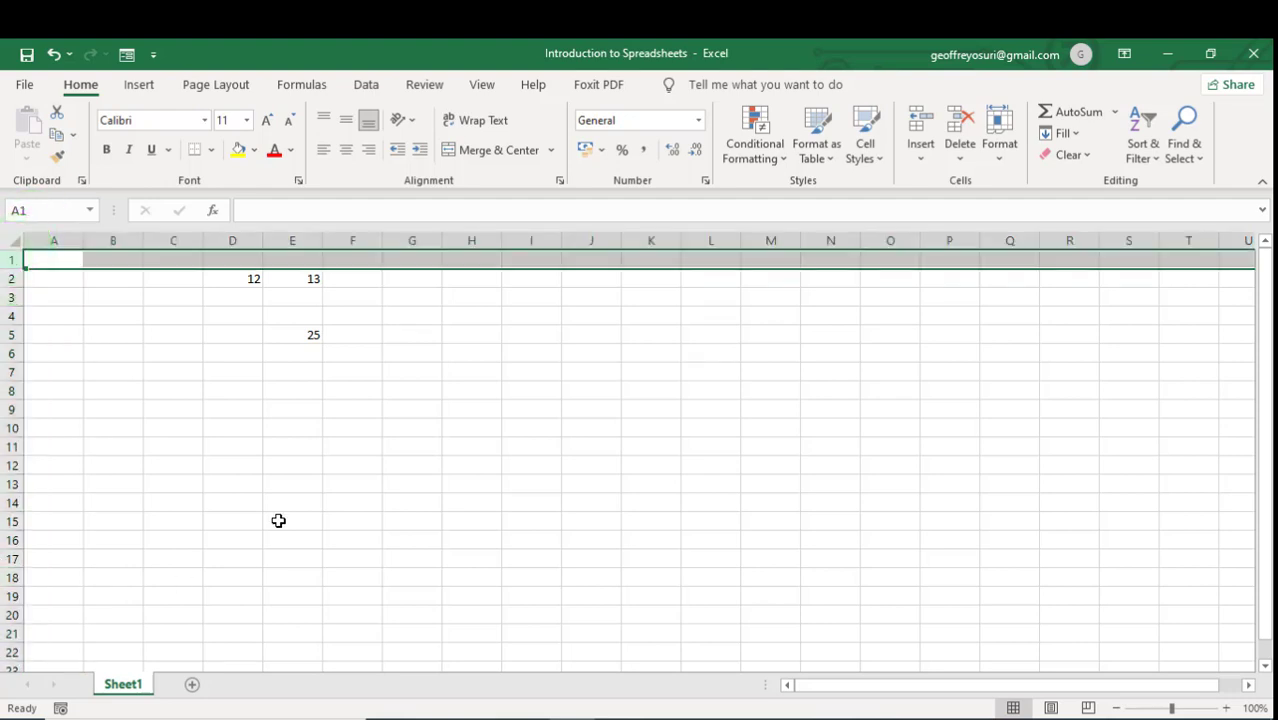
pyautogui.click(1266, 246)
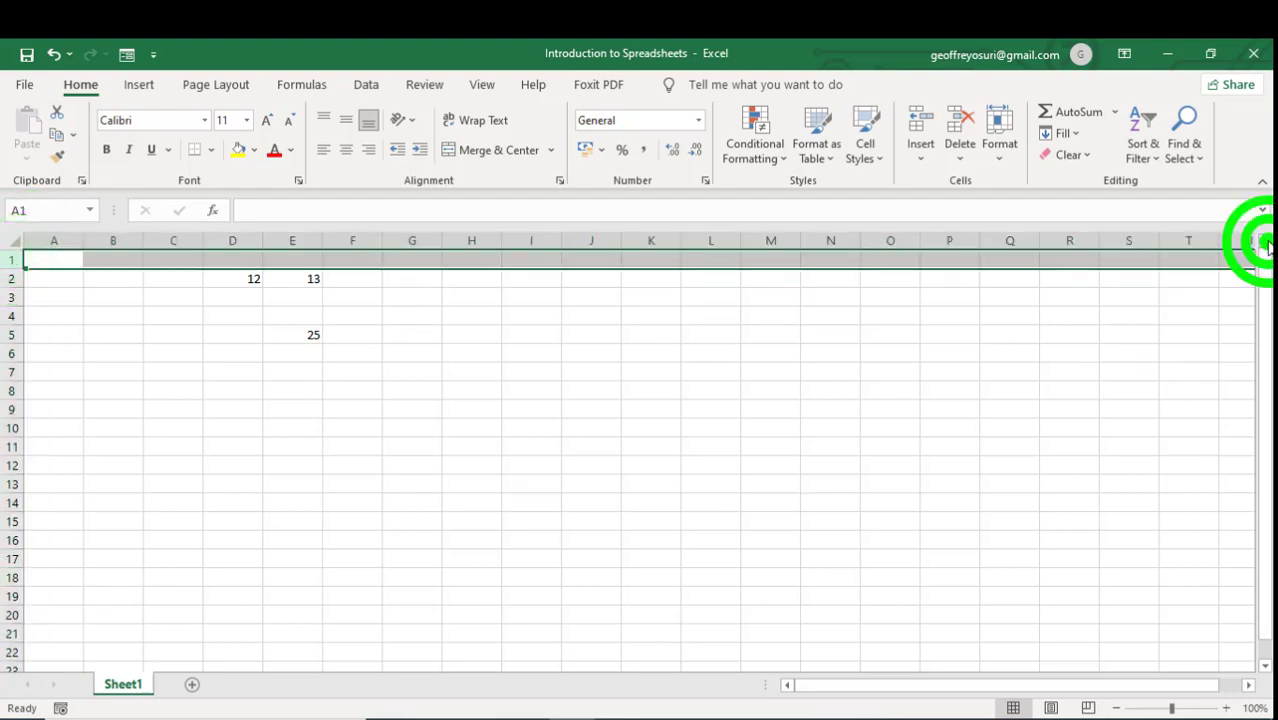
pyautogui.click(690, 396)
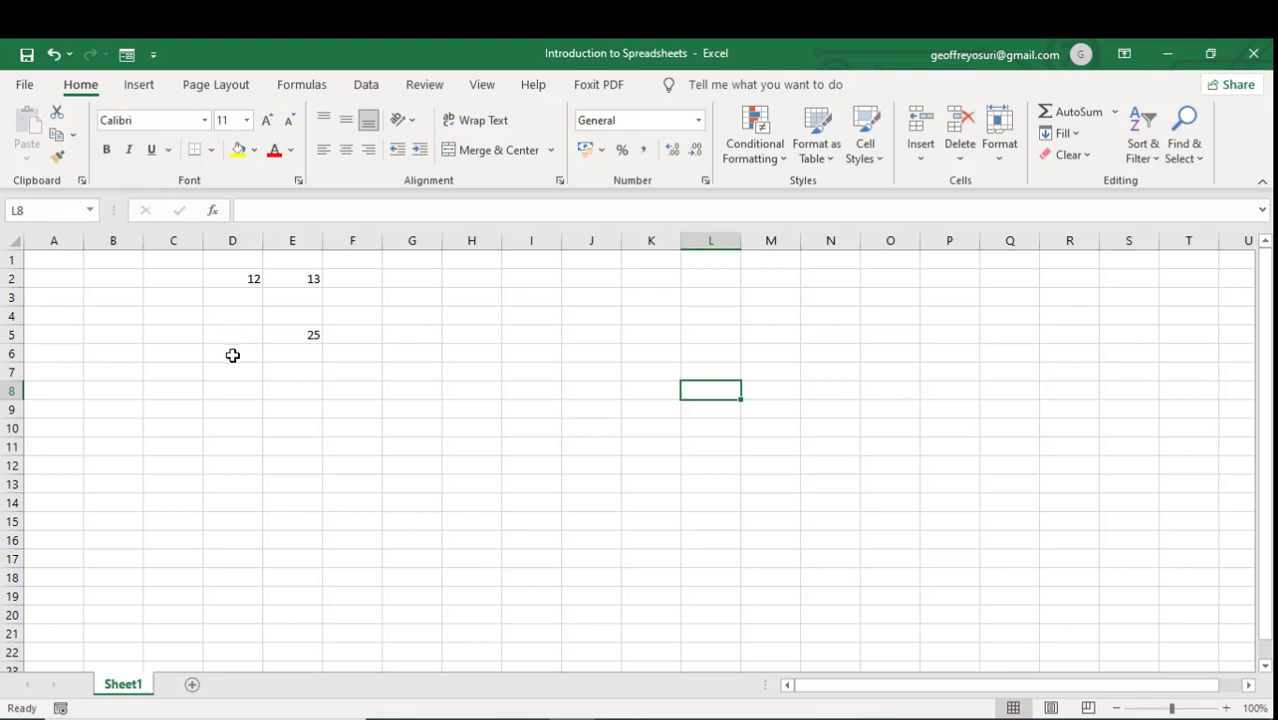
pyautogui.click(233, 405)
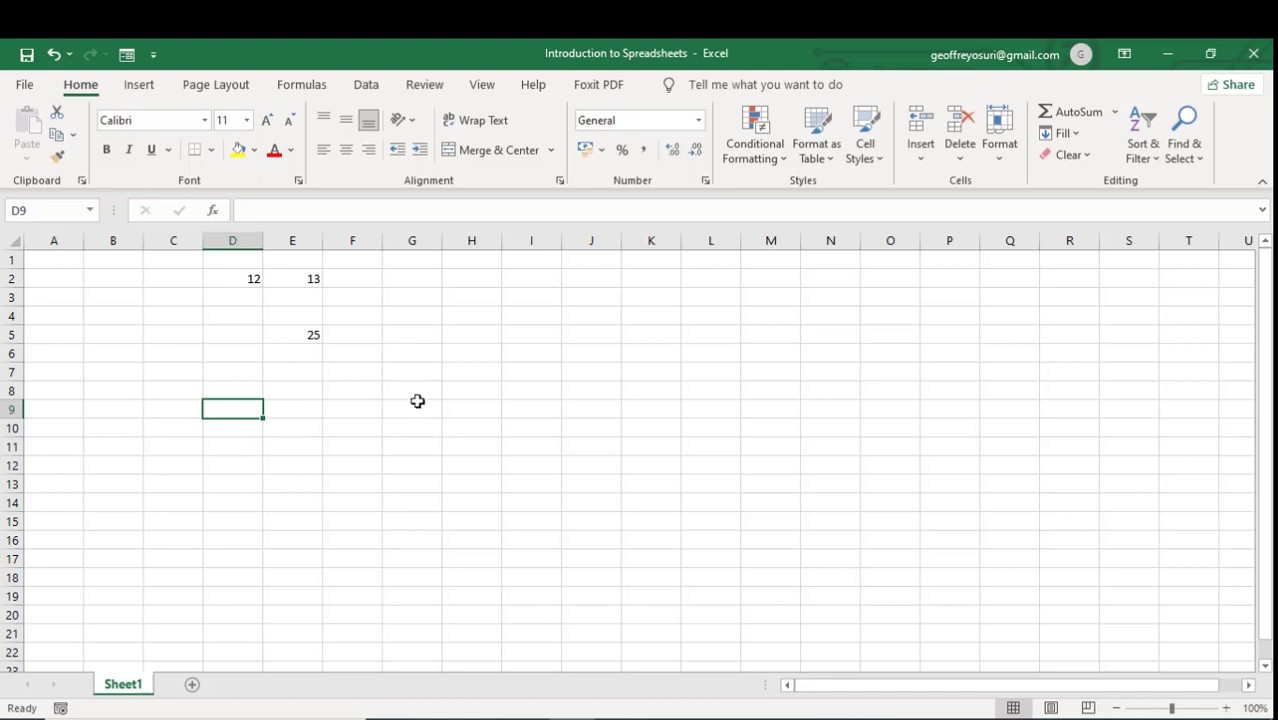
pyautogui.click(522, 334)
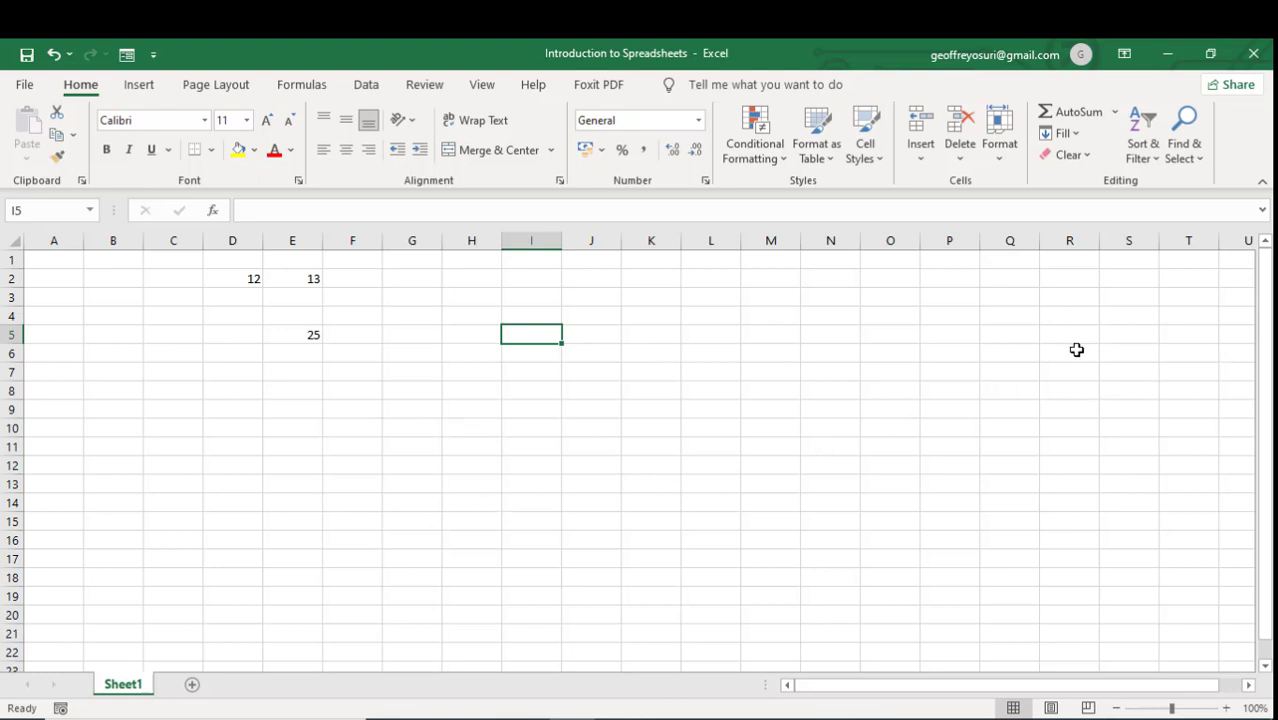
# Scroll the worksheet vertically between rows 1 and 2, ending back at row 1
pyautogui.moveTo(1266, 271); pyautogui.dragTo(1266, 245)
pyautogui.click(1266, 246)
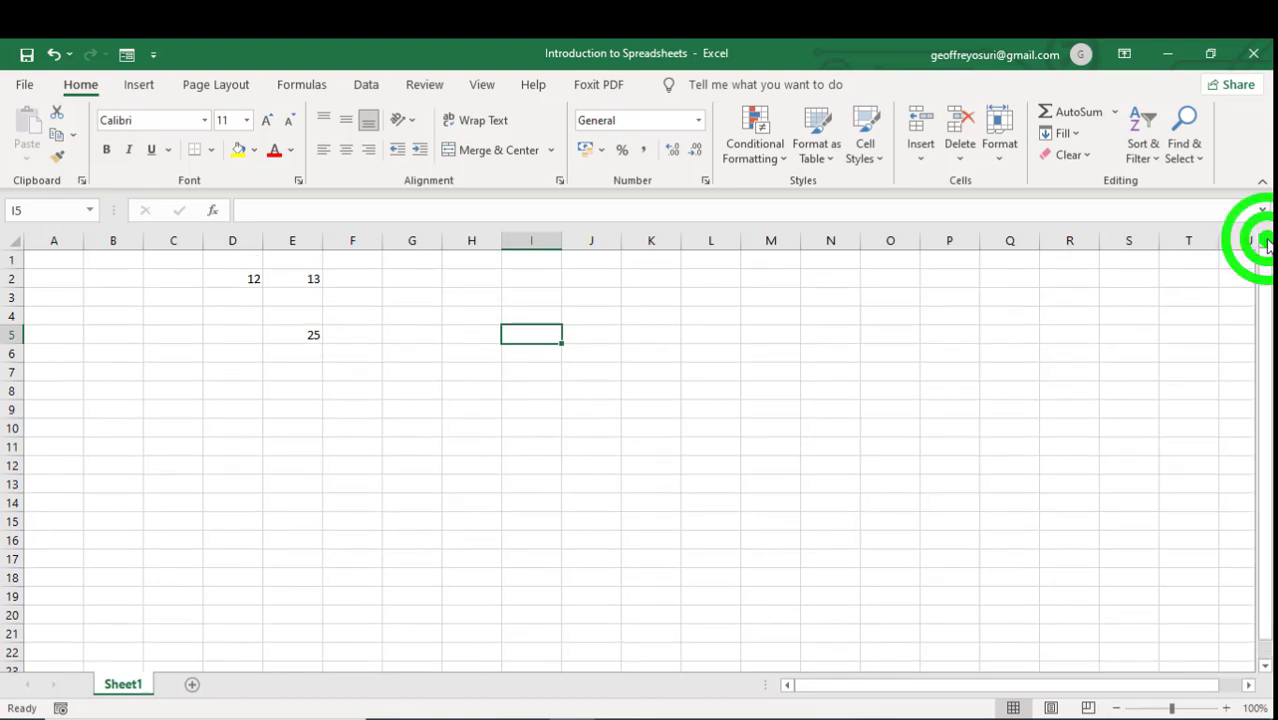
pyautogui.click(1266, 668)
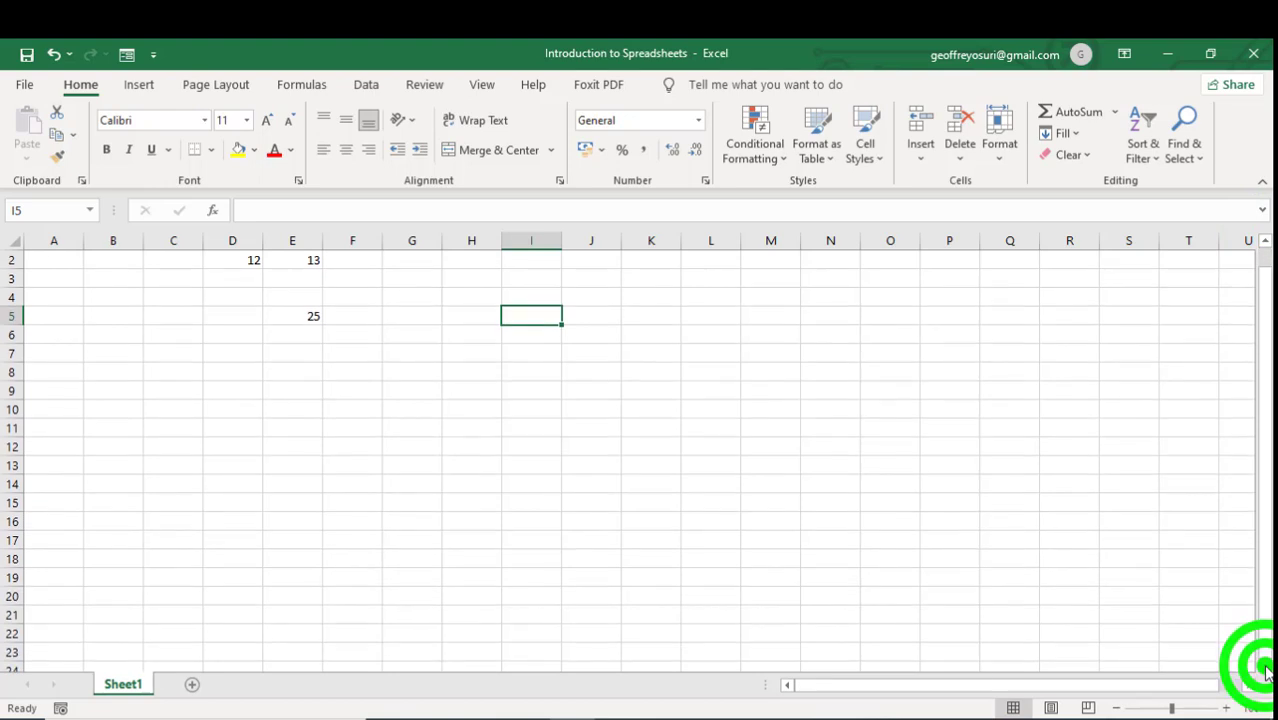
pyautogui.moveTo(1264, 642); pyautogui.dragTo(1264, 471)
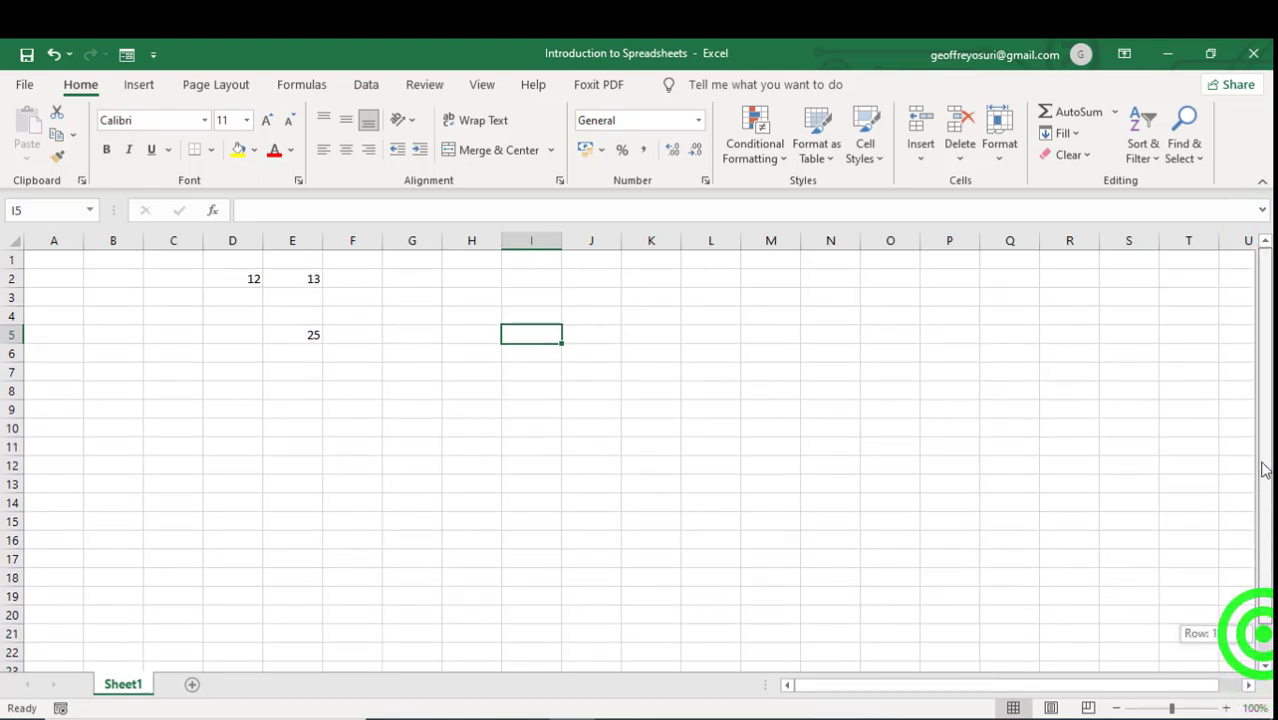
pyautogui.moveTo(1270, 332); pyautogui.dragTo(1268, 463)
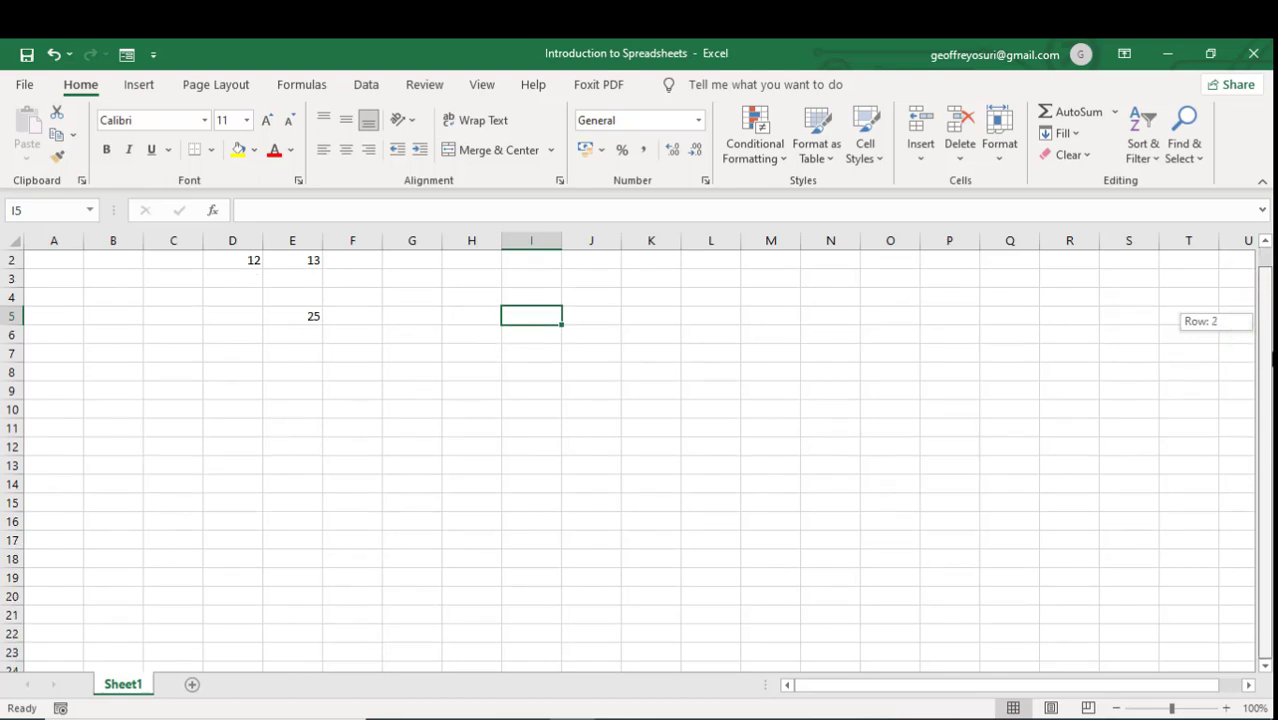
pyautogui.moveTo(1272, 352); pyautogui.dragTo(1268, 296)
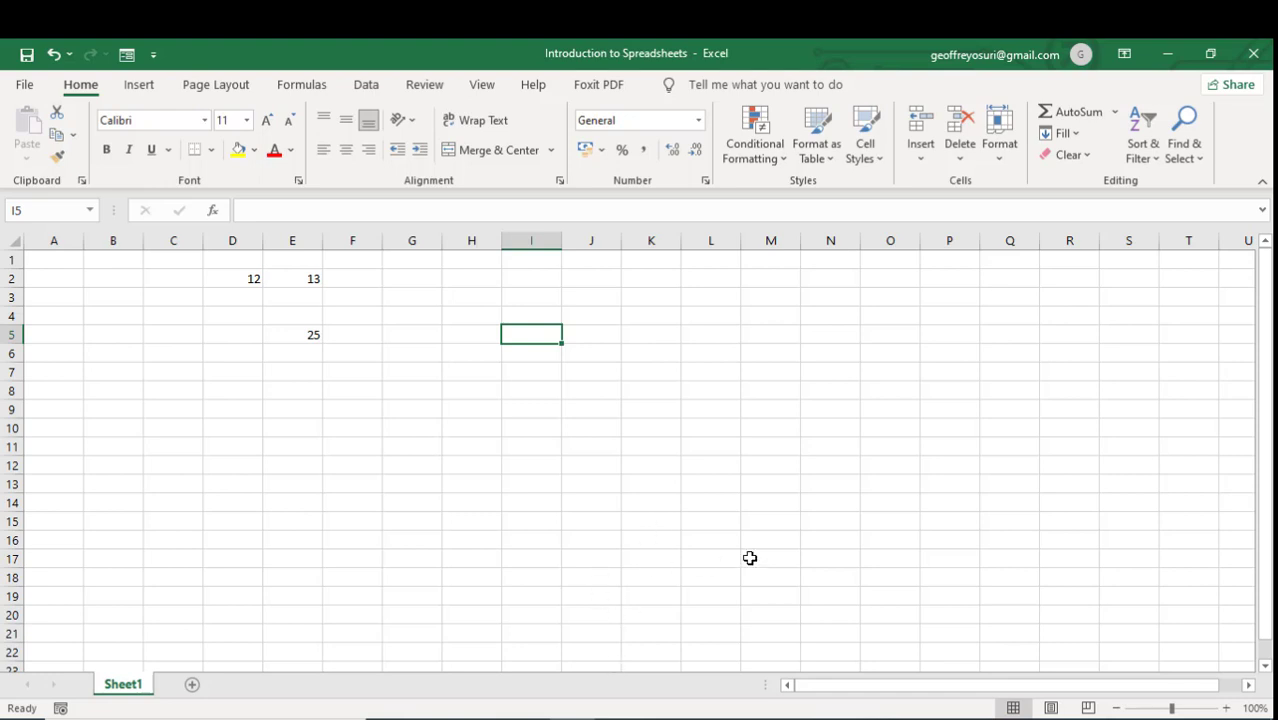
# Examine the empty rows down to about row 32, return to row 1, and shift the view one column sideways to column V
pyautogui.moveTo(1264, 538); pyautogui.dragTo(1264, 550)
pyautogui.click(1265, 666)
pyautogui.click(1266, 667)
pyautogui.click(1266, 667)
pyautogui.click(1266, 667)
pyautogui.click(1266, 667)
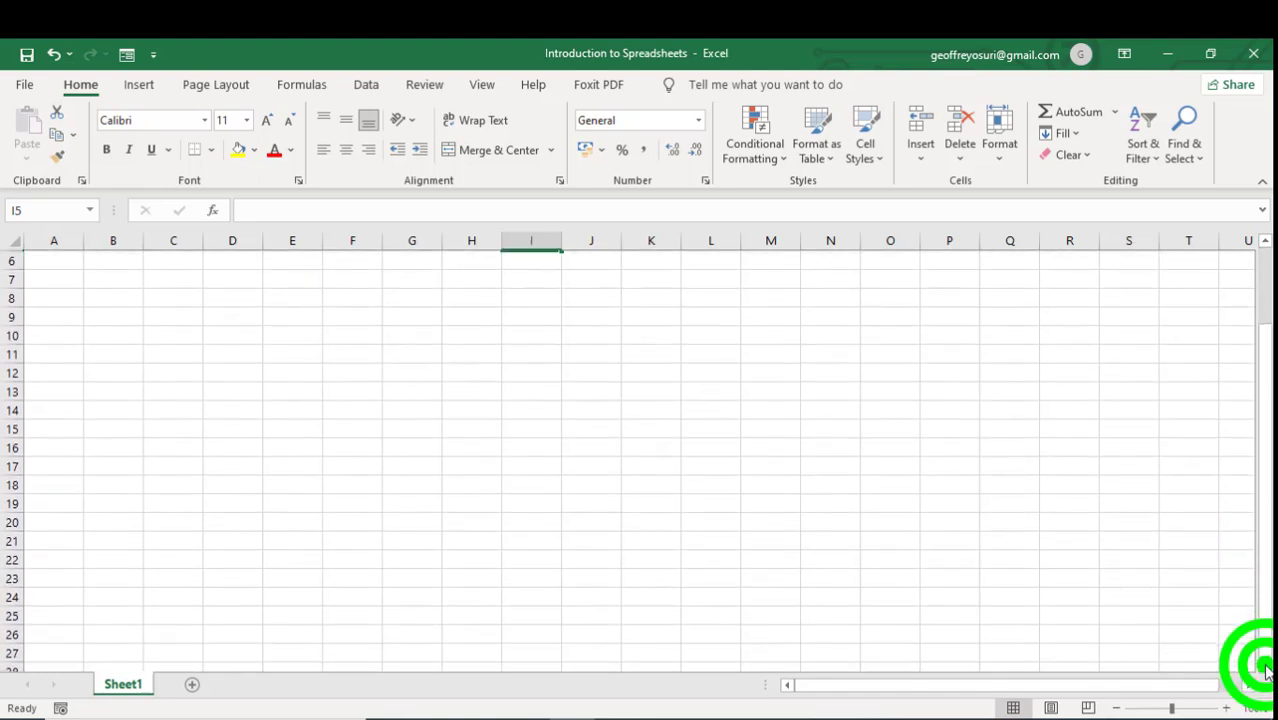
pyautogui.click(1266, 667)
pyautogui.click(1266, 667)
pyautogui.click(1266, 667)
pyautogui.click(1266, 667)
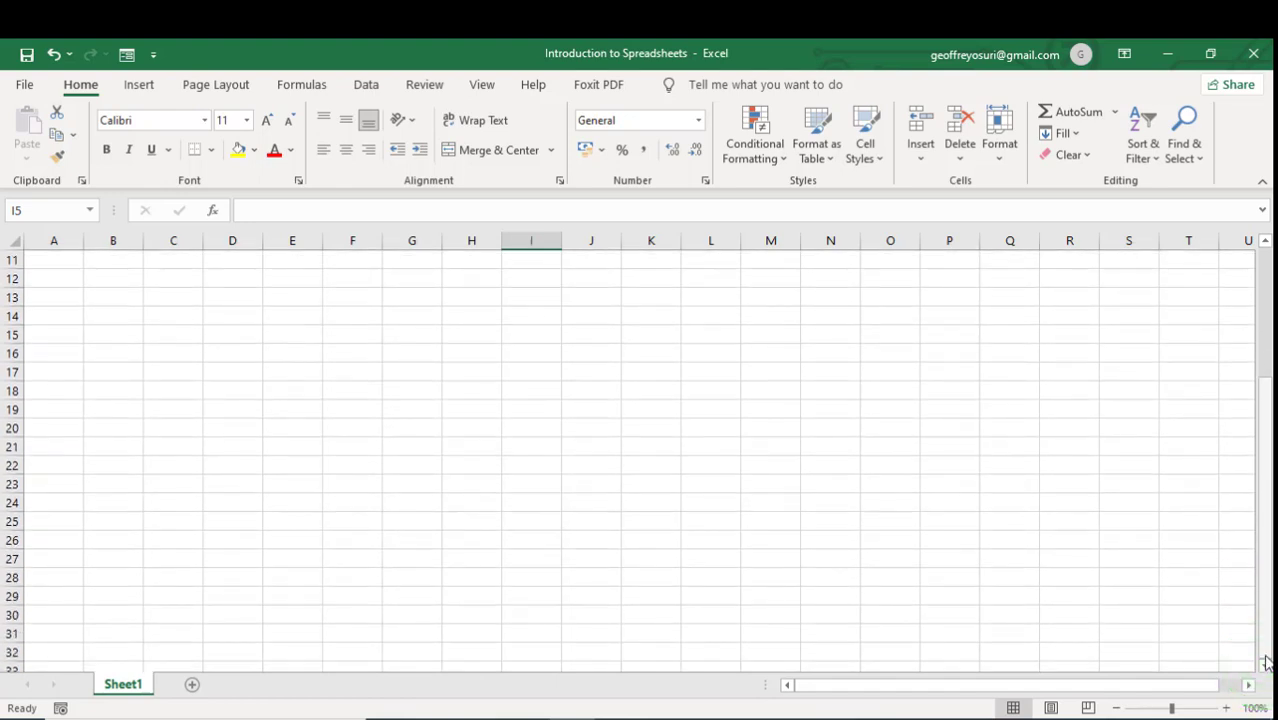
pyautogui.moveTo(1266, 644); pyautogui.dragTo(1265, 505)
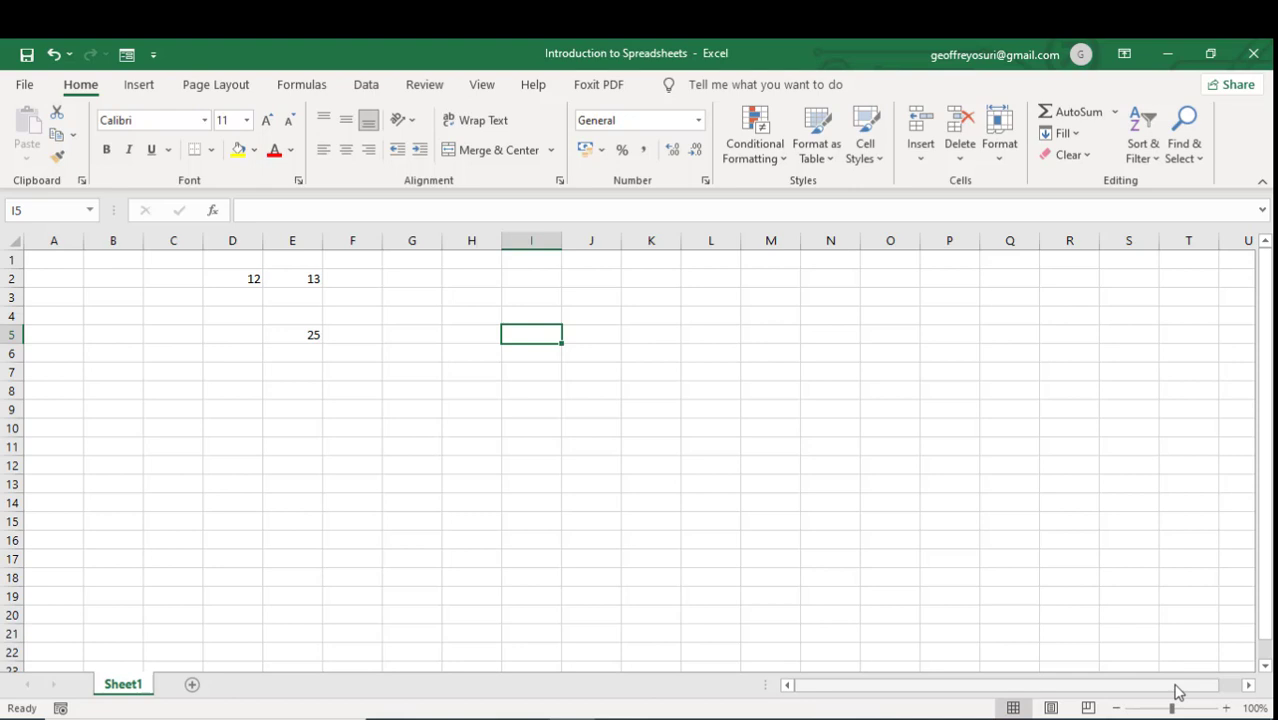
pyautogui.moveTo(1165, 690); pyautogui.dragTo(1180, 690)
pyautogui.moveTo(1202, 687)
pyautogui.mouseDown()
pyautogui.moveTo(1033, 697)
pyautogui.moveTo(1185, 697)
pyautogui.mouseUp()
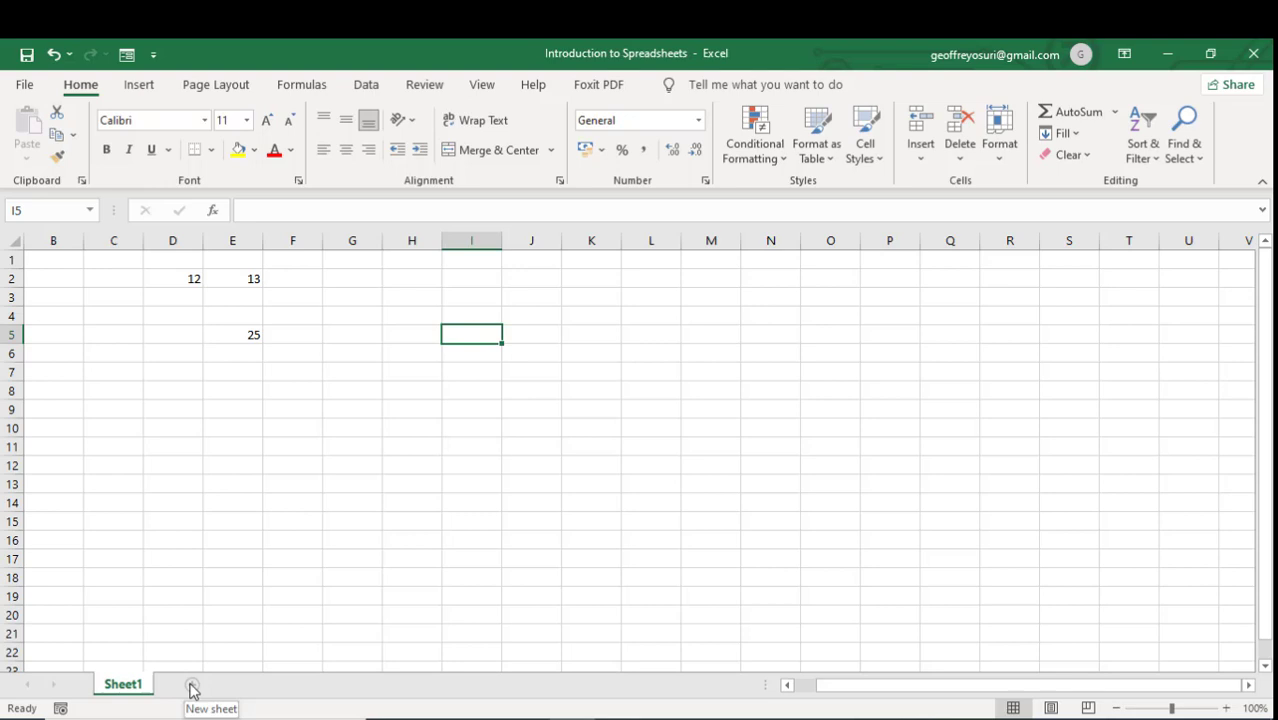
# Add two new worksheets to the workbook and return to Sheet1
pyautogui.click(192, 686)
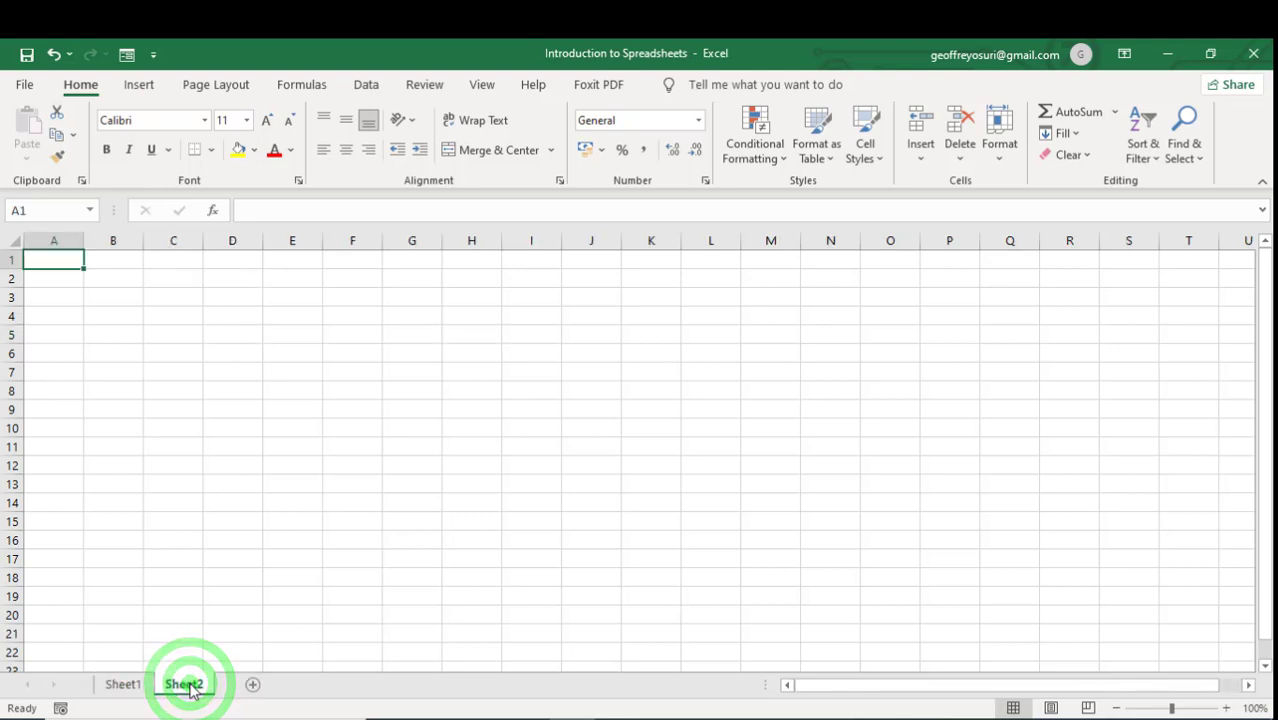
pyautogui.click(250, 685)
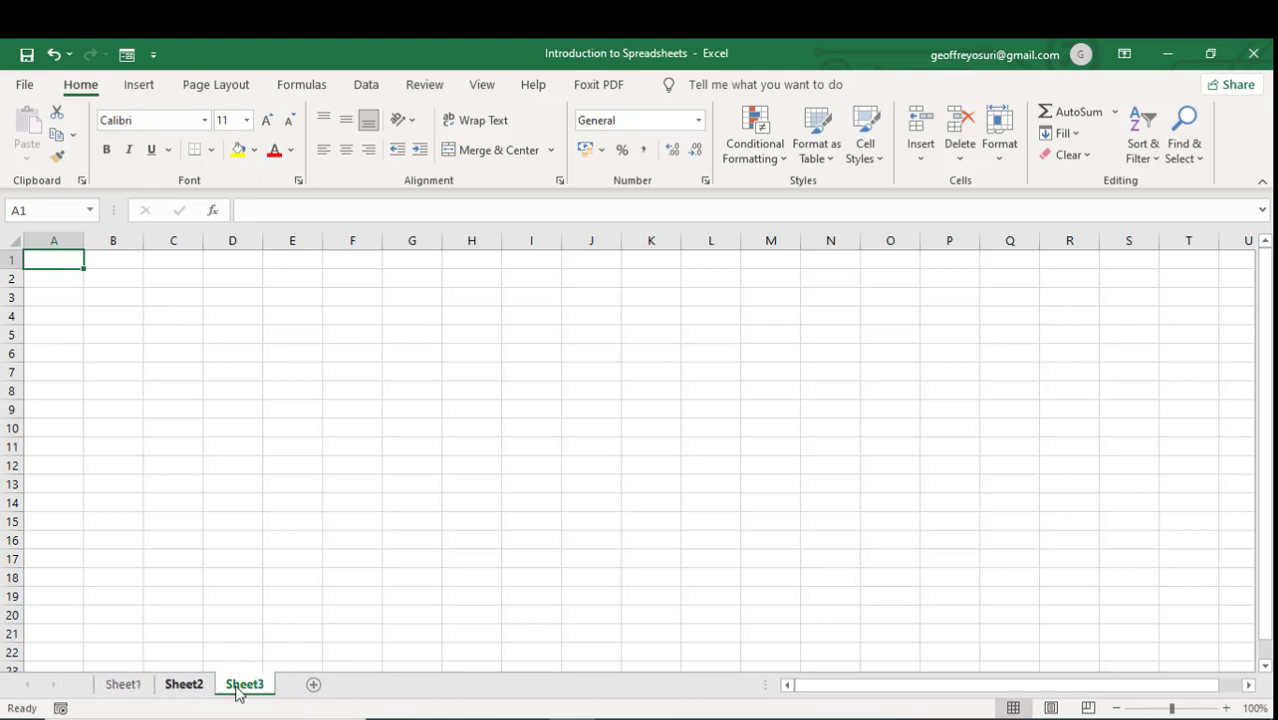
pyautogui.click(128, 686)
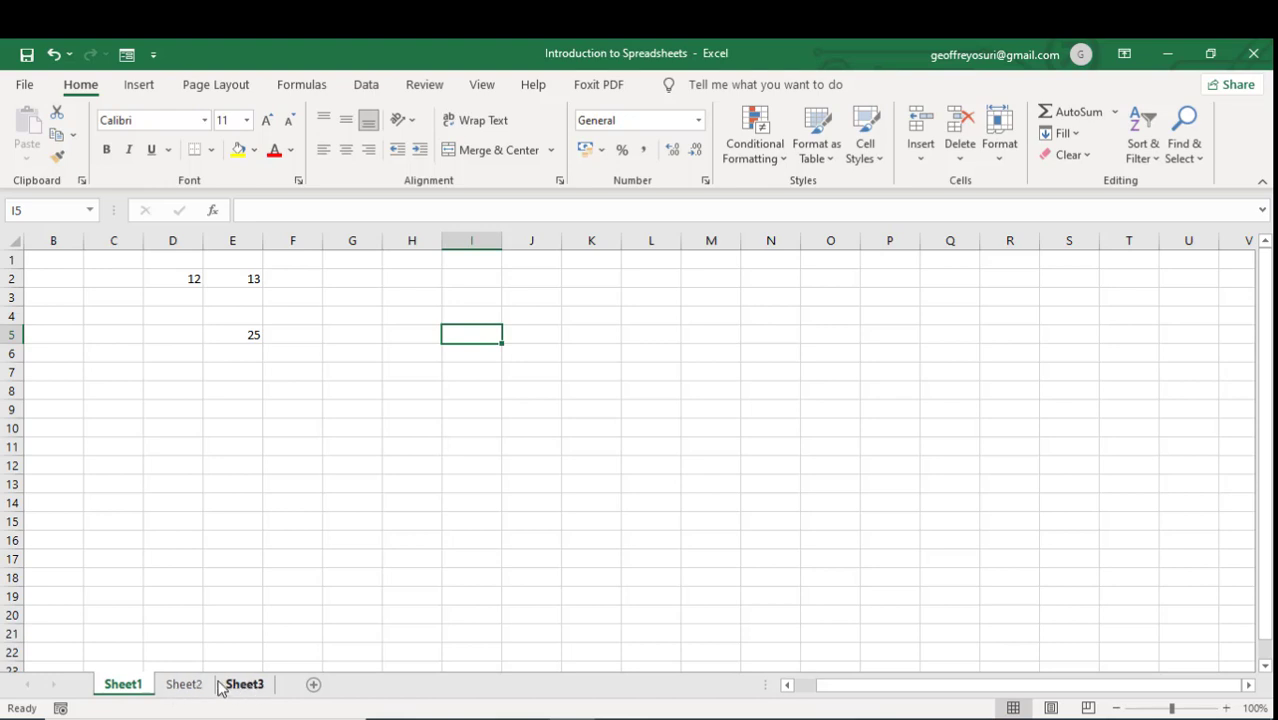
# View Sheet2 and Sheet3 in turn and go back to Sheet1
pyautogui.click(126, 685)
pyautogui.click(176, 685)
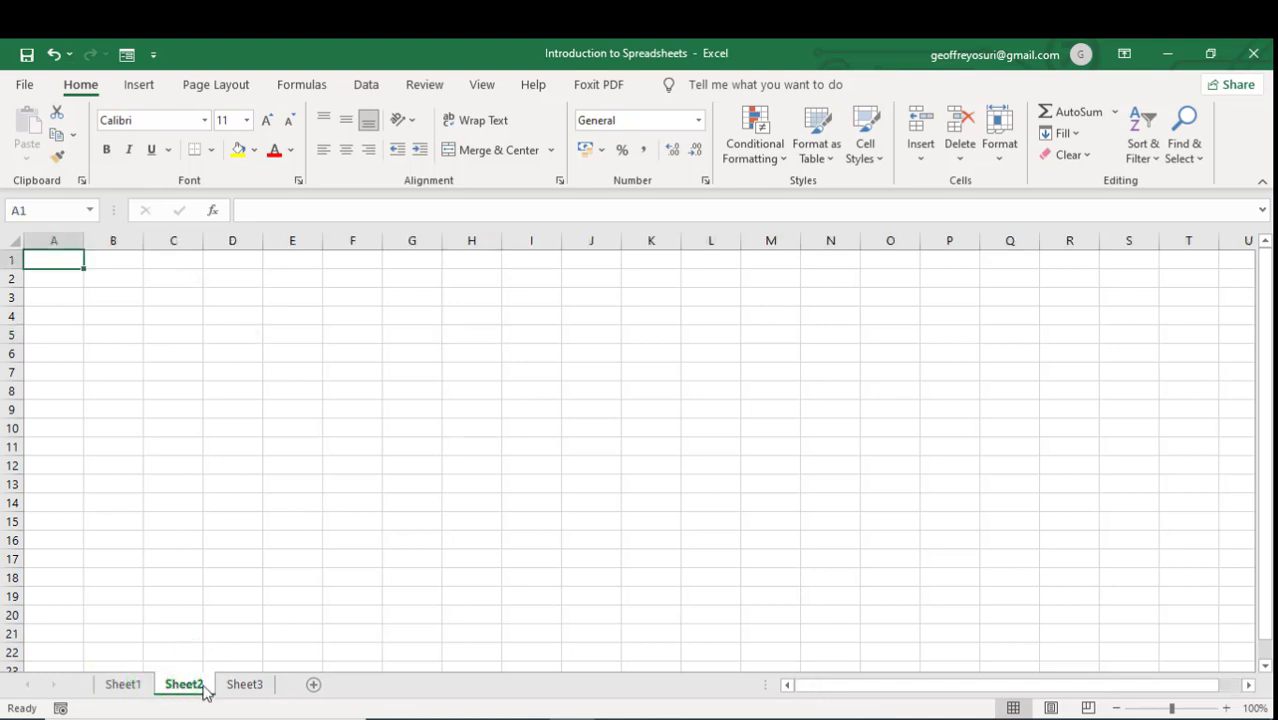
pyautogui.click(241, 686)
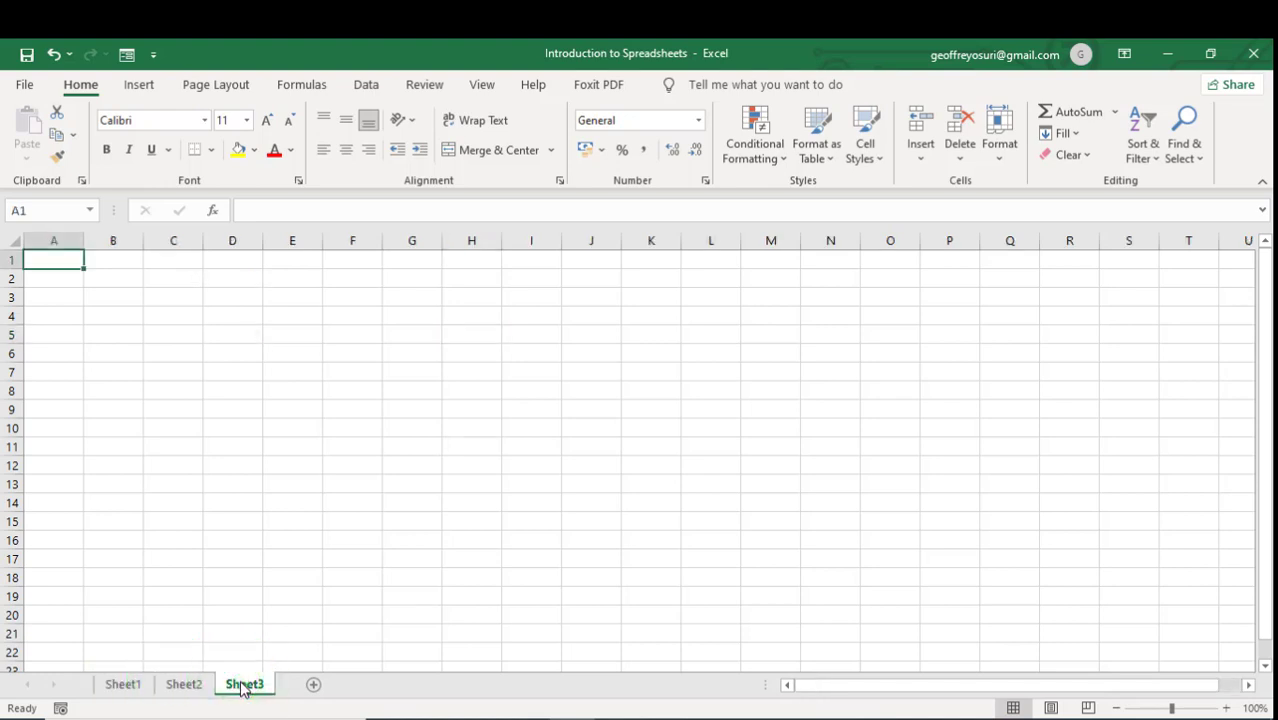
pyautogui.click(130, 690)
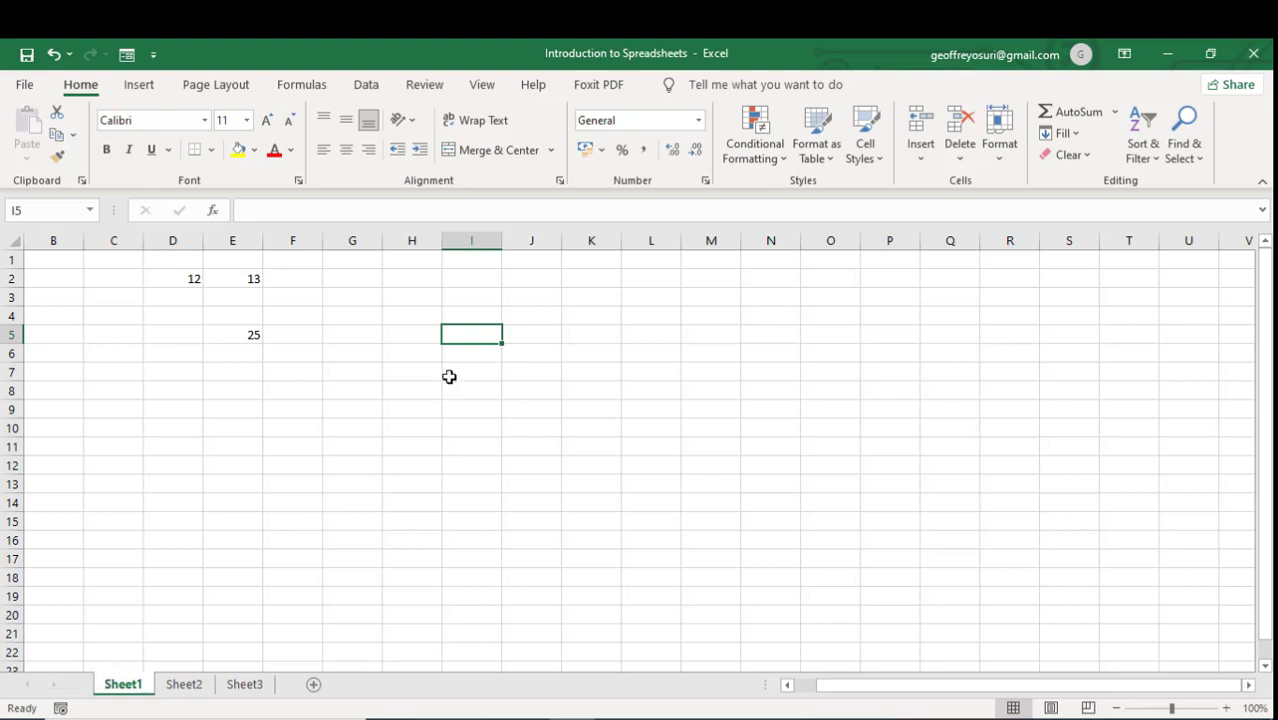
pyautogui.click(477, 334)
pyautogui.doubleClick(477, 335)
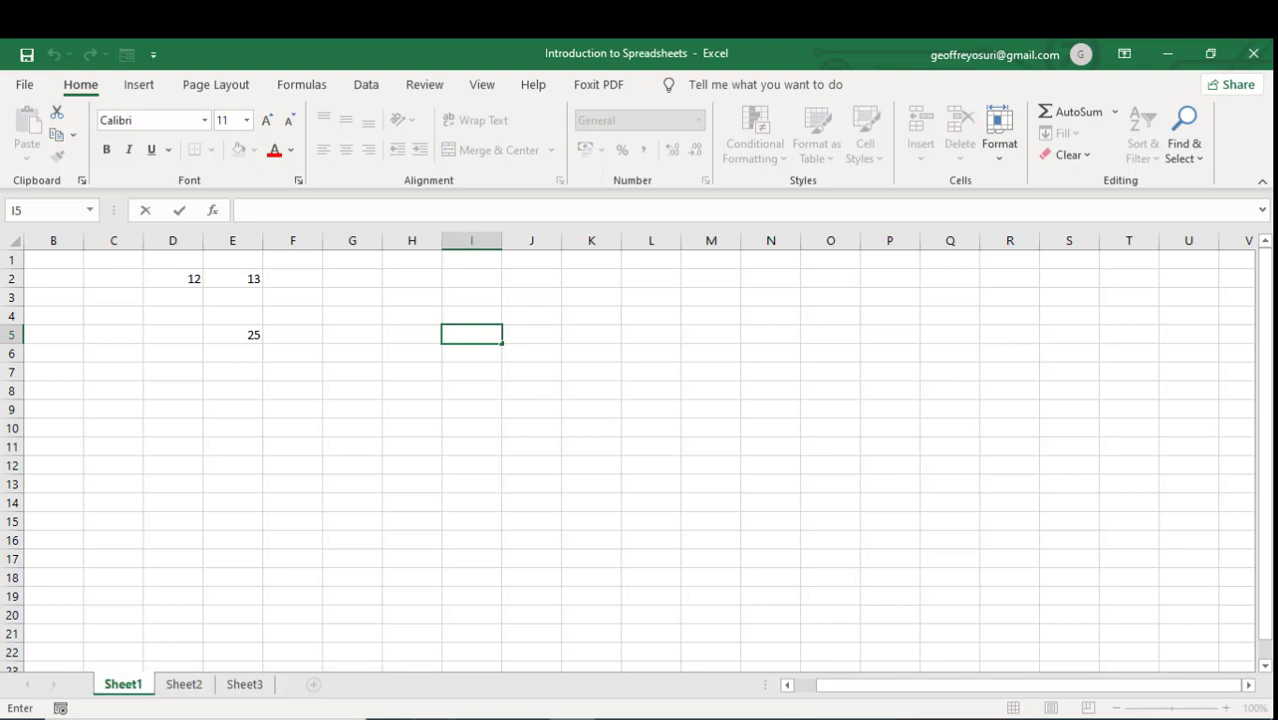
pyautogui.click(1117, 708)
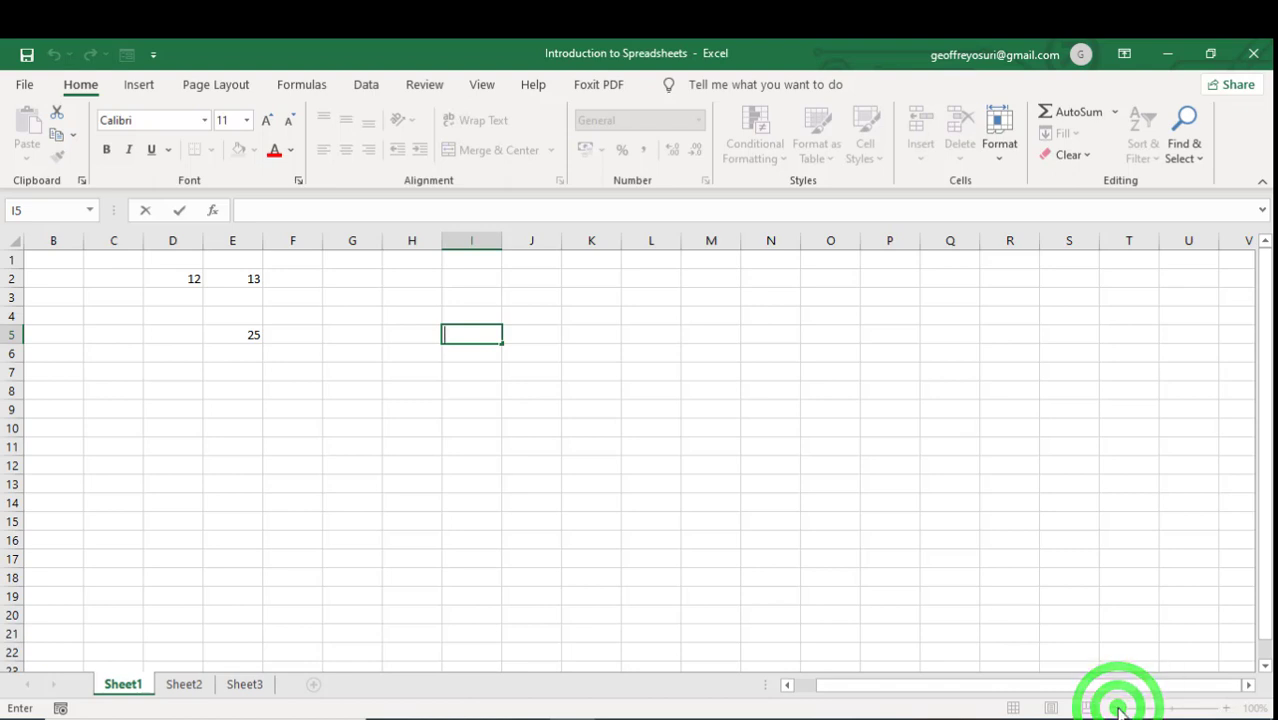
pyautogui.click(1225, 709)
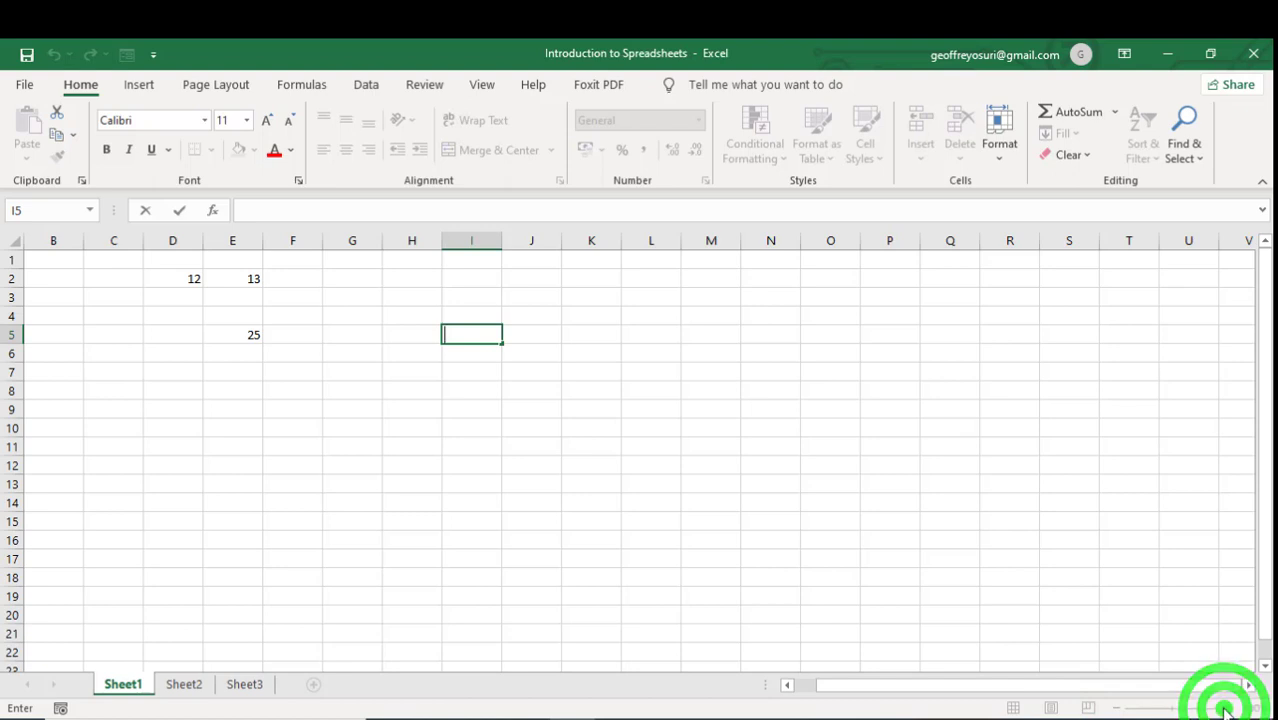
pyautogui.click(1120, 708)
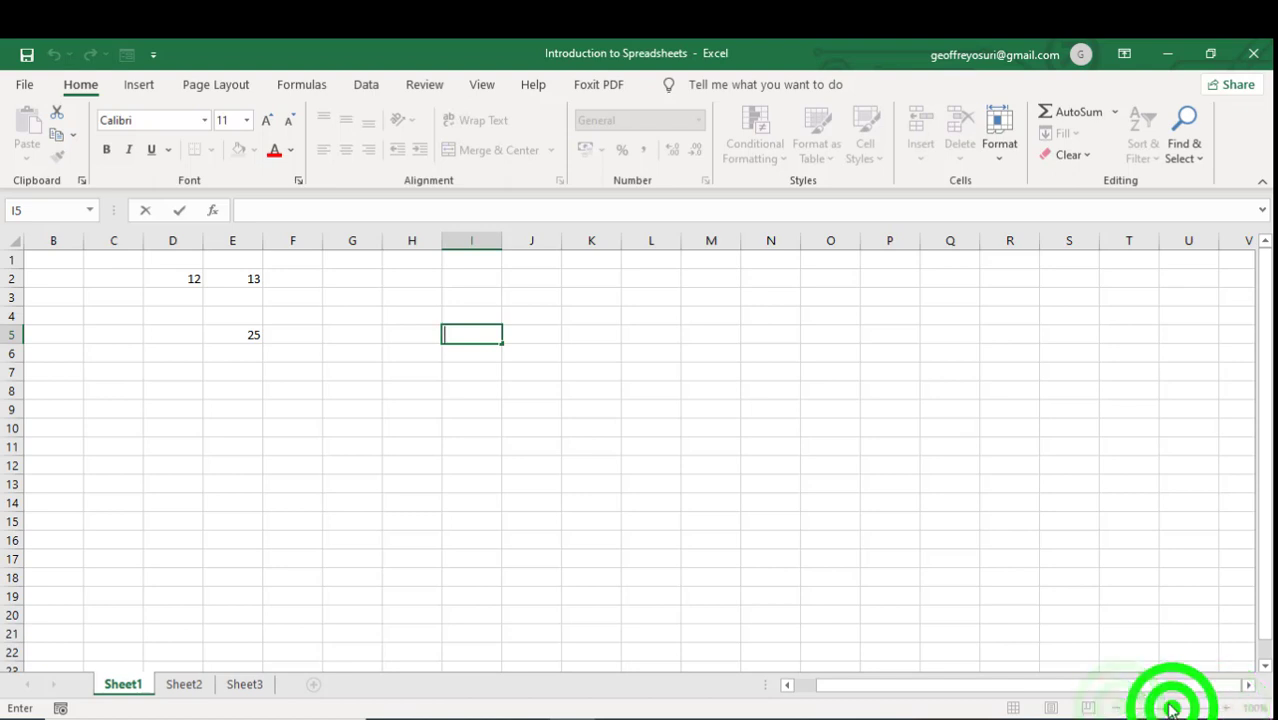
pyautogui.click(1095, 597)
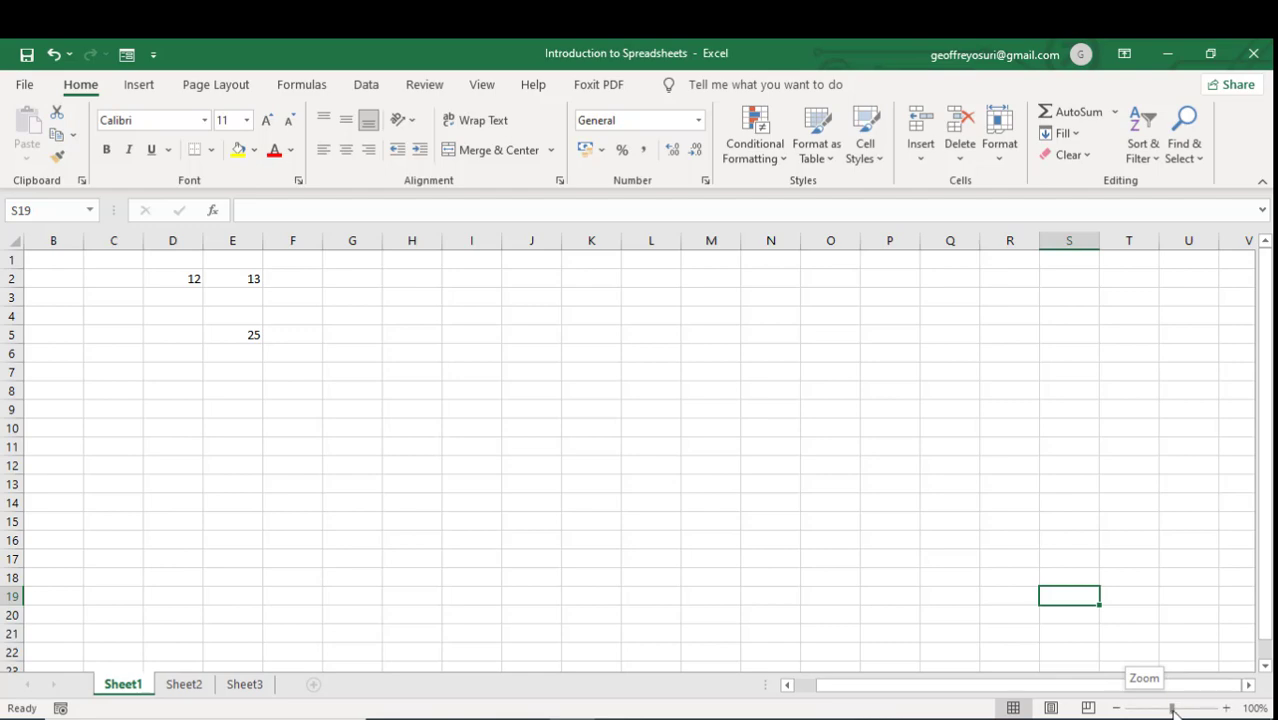
# Zoom the worksheet out to 69%, in to 400%, out to 10%, and back to 100%
pyautogui.moveTo(1172, 709); pyautogui.dragTo(1159, 710)
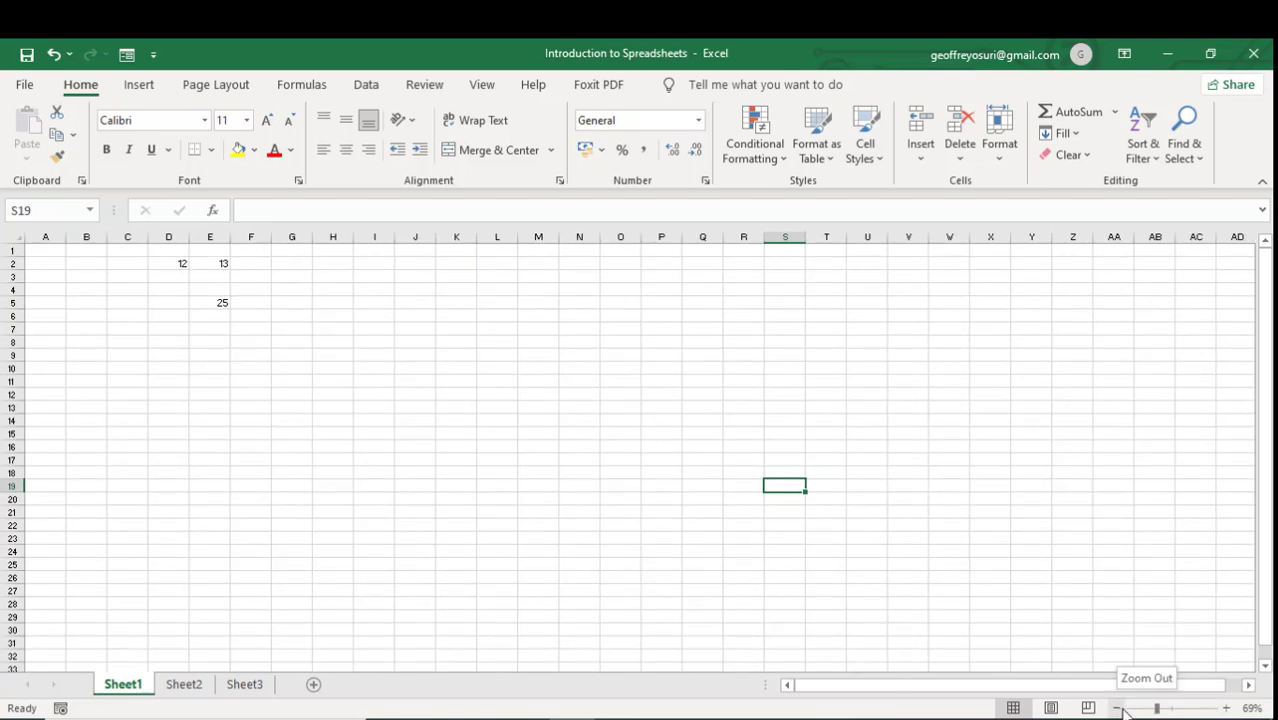
pyautogui.moveTo(1158, 710); pyautogui.dragTo(1209, 710)
pyautogui.moveTo(1214, 711); pyautogui.dragTo(1224, 712)
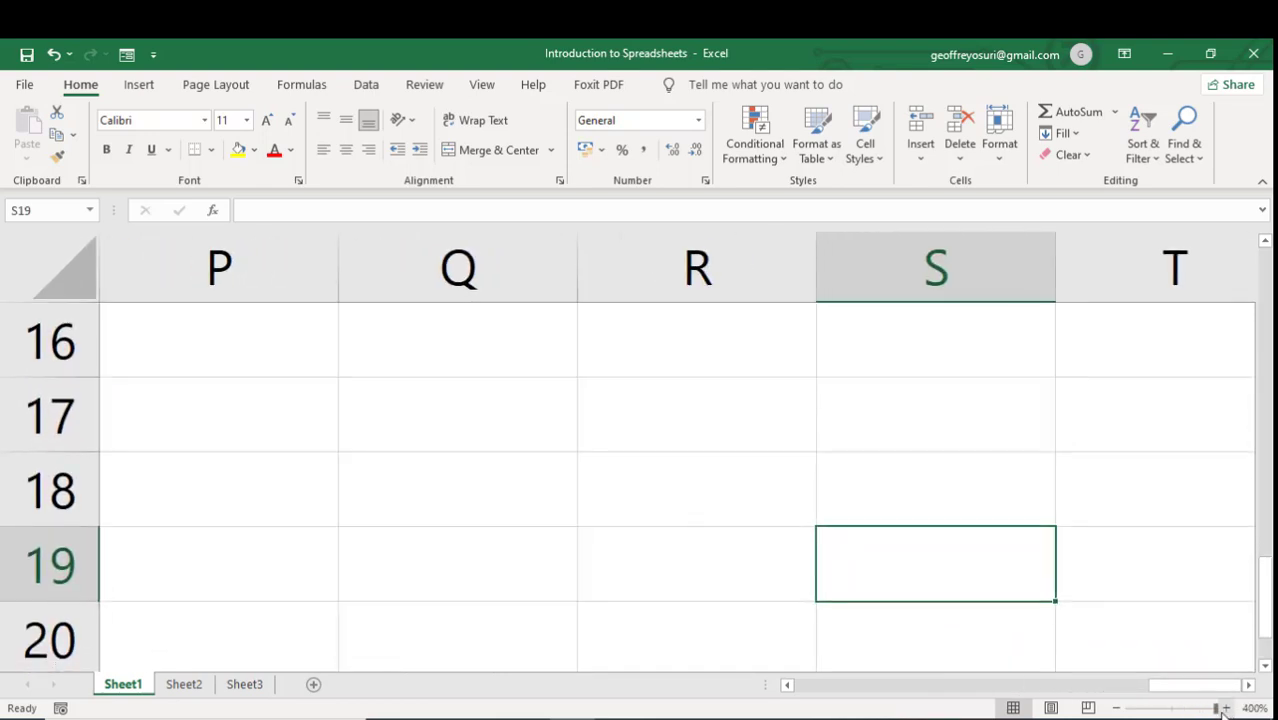
pyautogui.click(1220, 708)
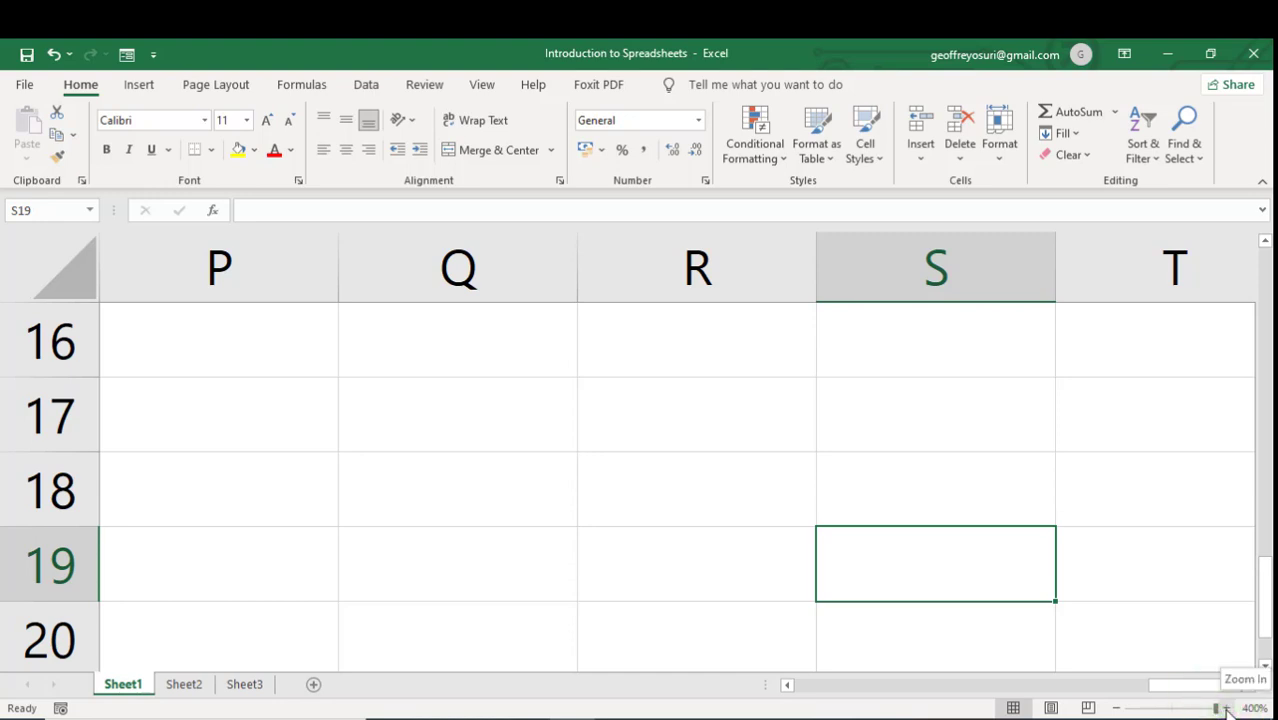
pyautogui.moveTo(1217, 710); pyautogui.dragTo(1118, 710)
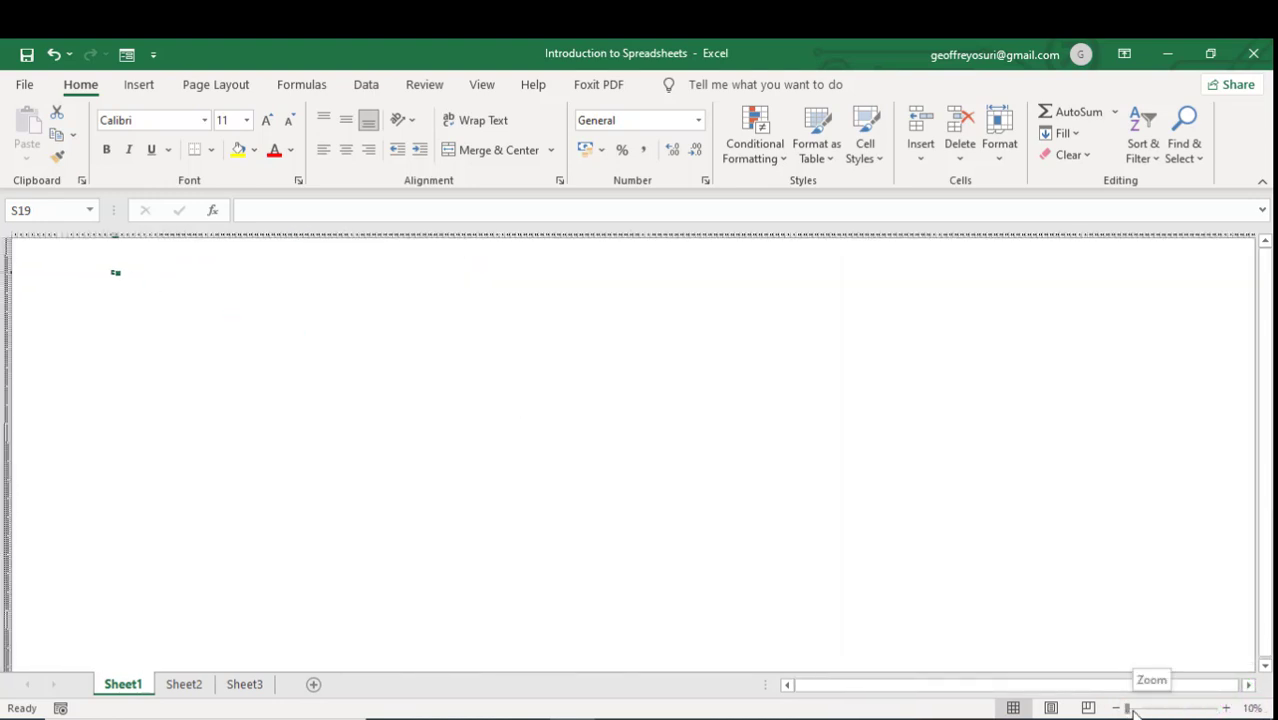
pyautogui.moveTo(1127, 710); pyautogui.dragTo(1177, 714)
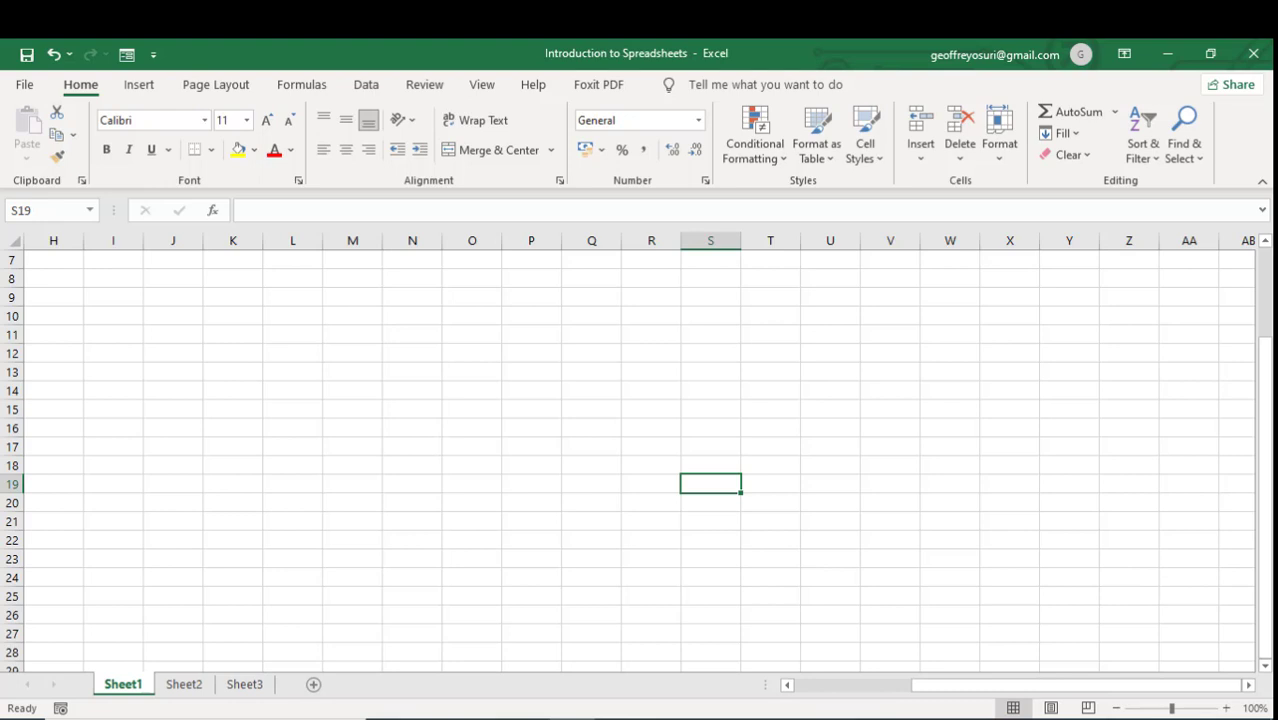
pyautogui.moveTo(1263, 506); pyautogui.dragTo(1258, 386)
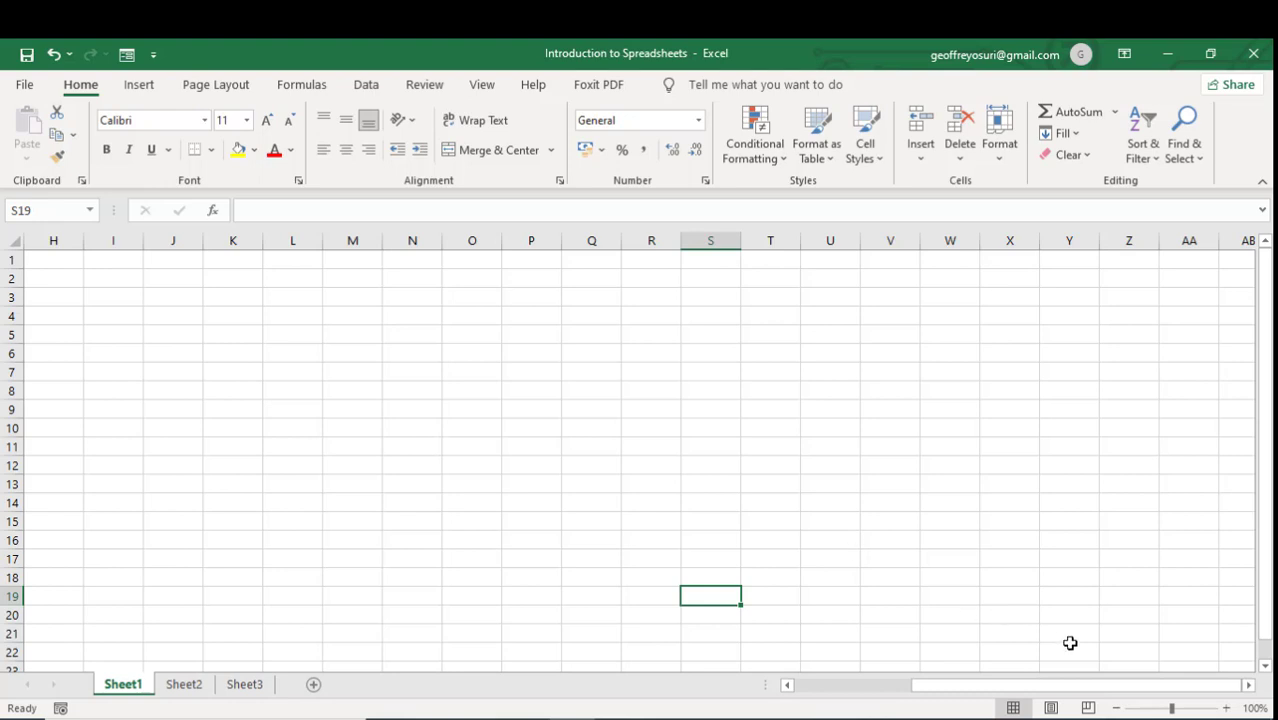
# View Sheet1 in Page Layout and Page Break Preview, return to Normal view, and select cell P18
pyautogui.click(1013, 708)
pyautogui.click(1050, 708)
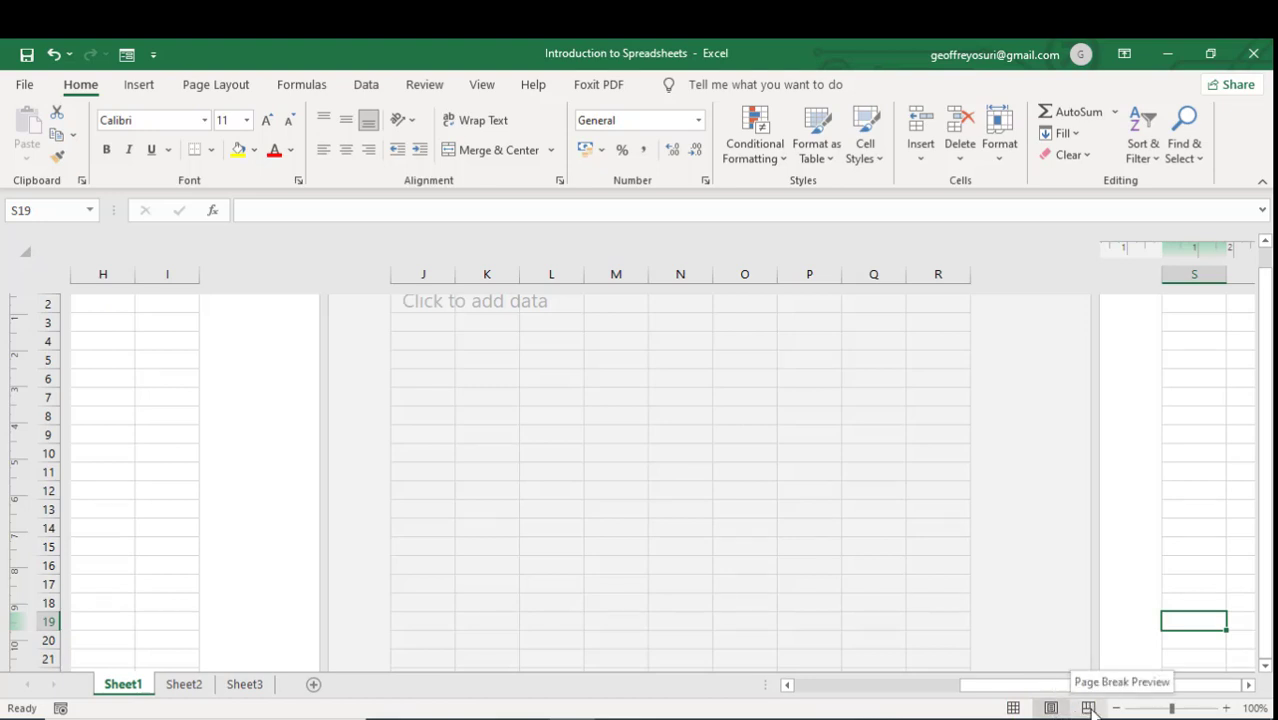
pyautogui.click(1088, 708)
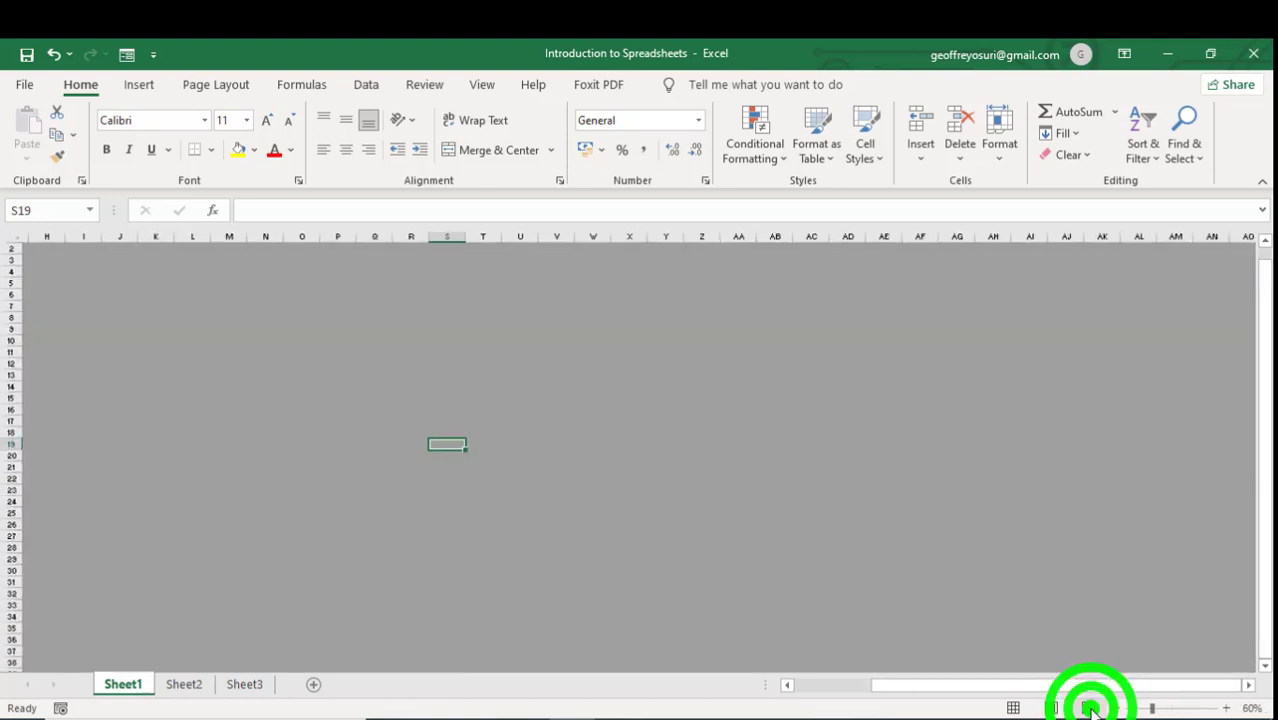
pyautogui.click(1051, 708)
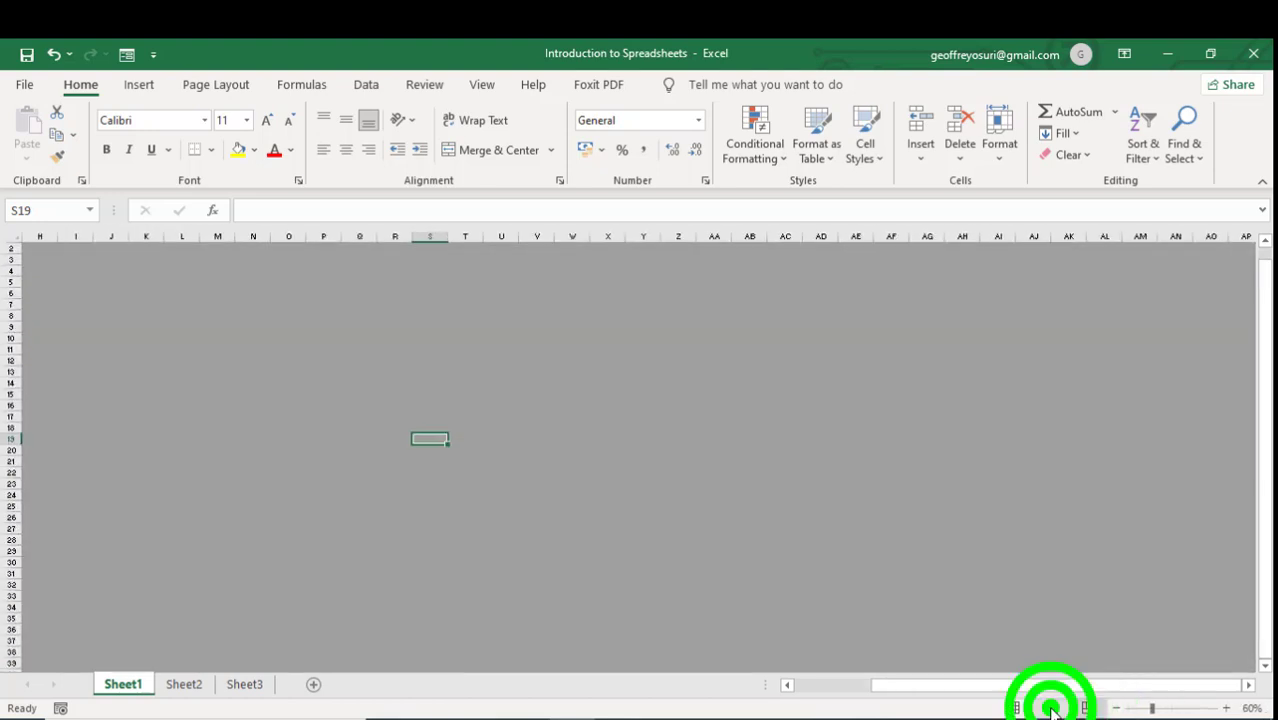
pyautogui.click(1013, 708)
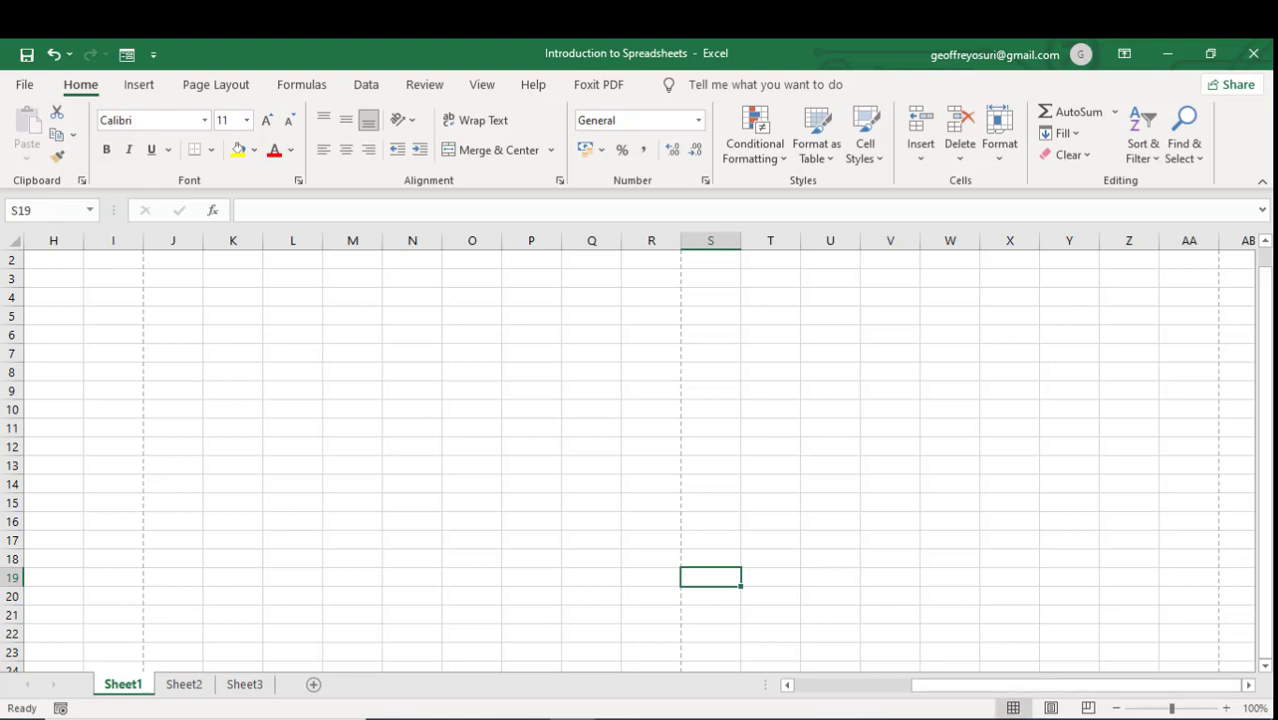
pyautogui.click(1015, 708)
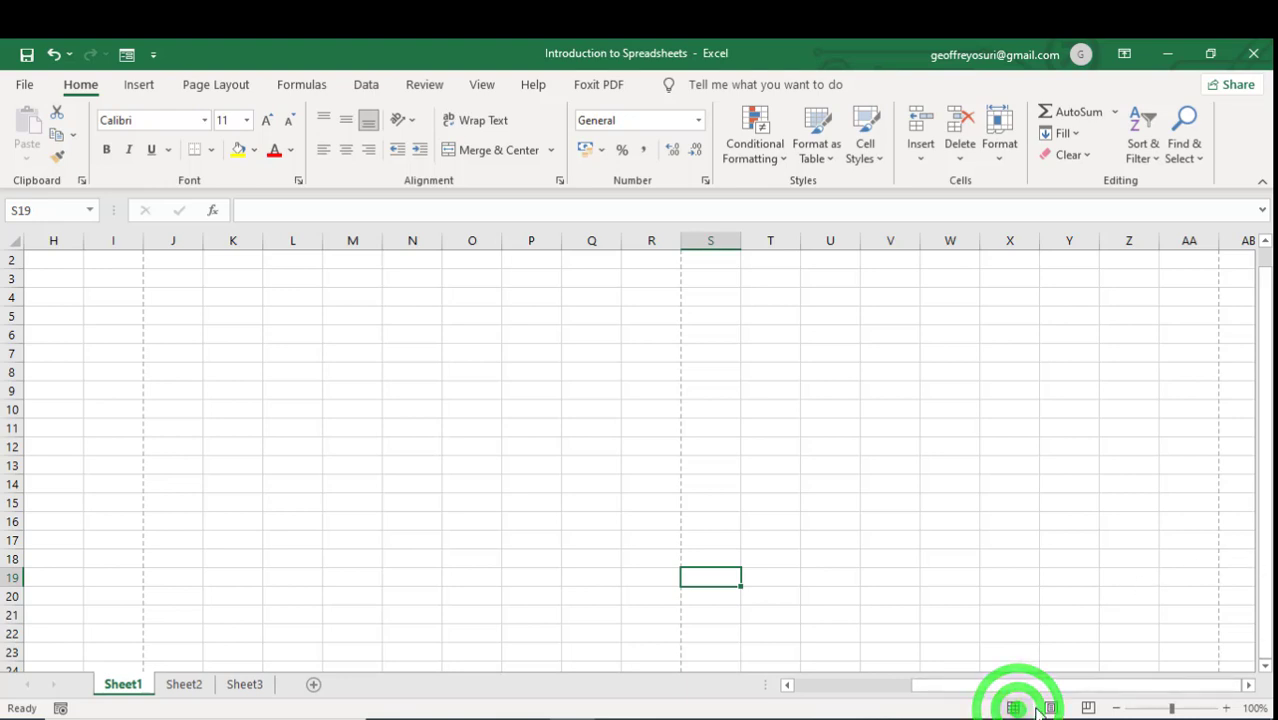
pyautogui.click(542, 553)
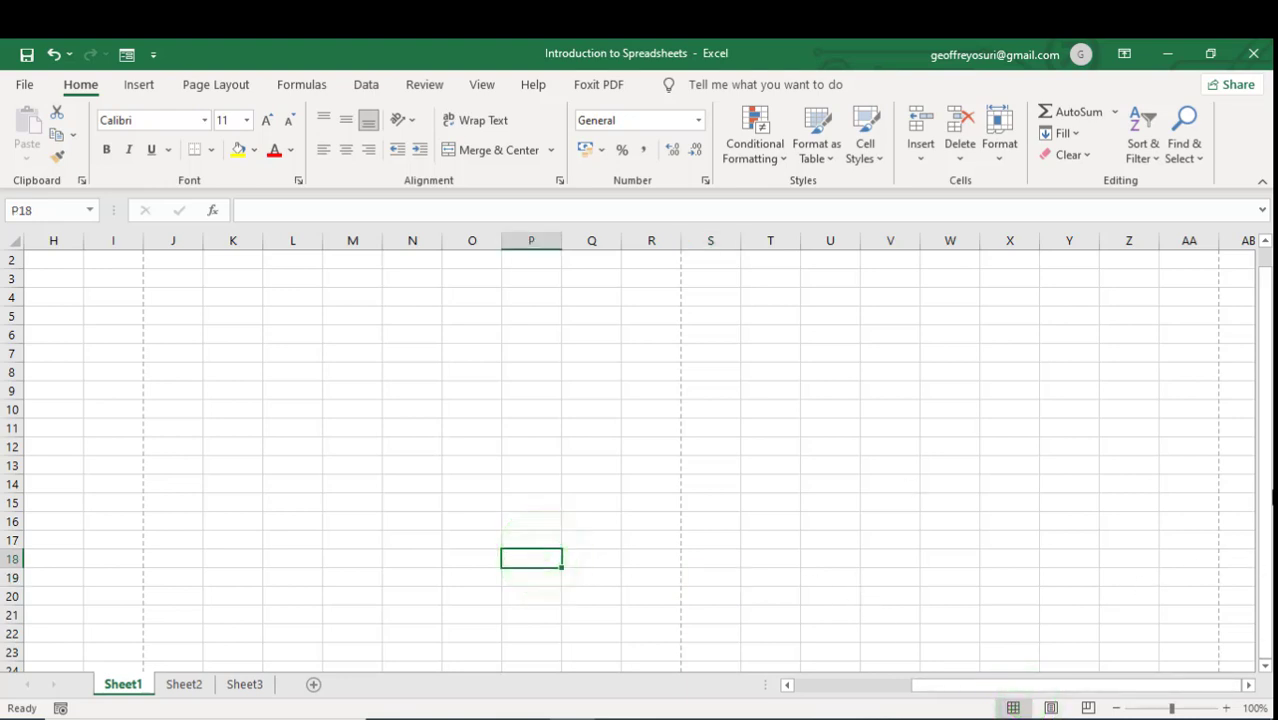
pyautogui.moveTo(1262, 490); pyautogui.dragTo(1266, 316)
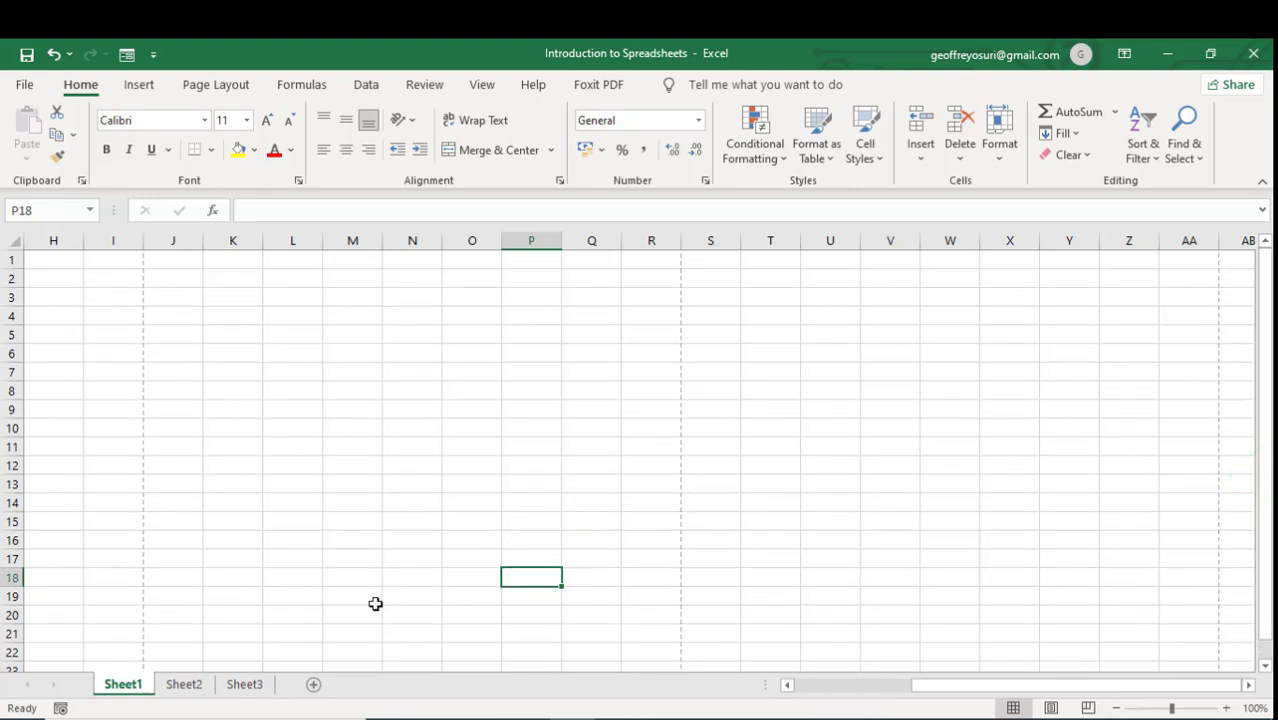
# Select cell H1, view Sheet2 and Sheet3 in turn, and return to Sheet1 with column A in view
pyautogui.click(119, 688)
pyautogui.click(44, 266)
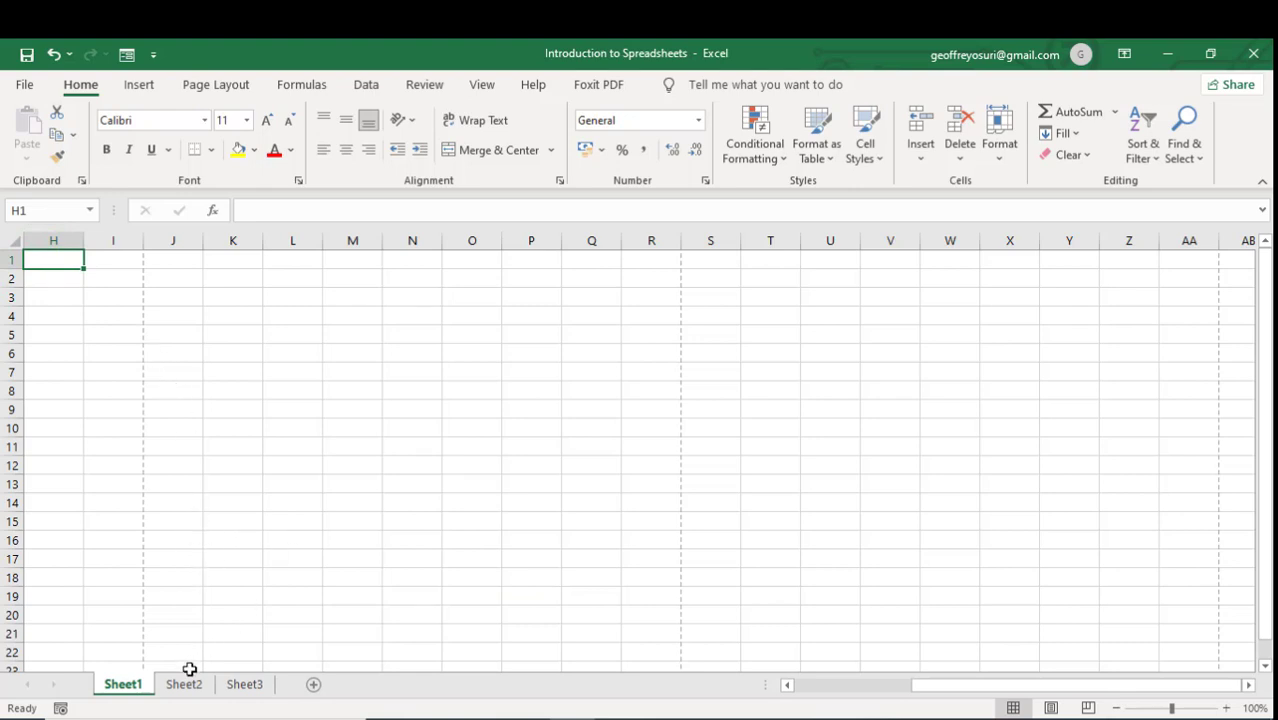
pyautogui.click(184, 684)
pyautogui.click(243, 684)
pyautogui.click(132, 686)
pyautogui.moveTo(943, 686); pyautogui.dragTo(789, 692)
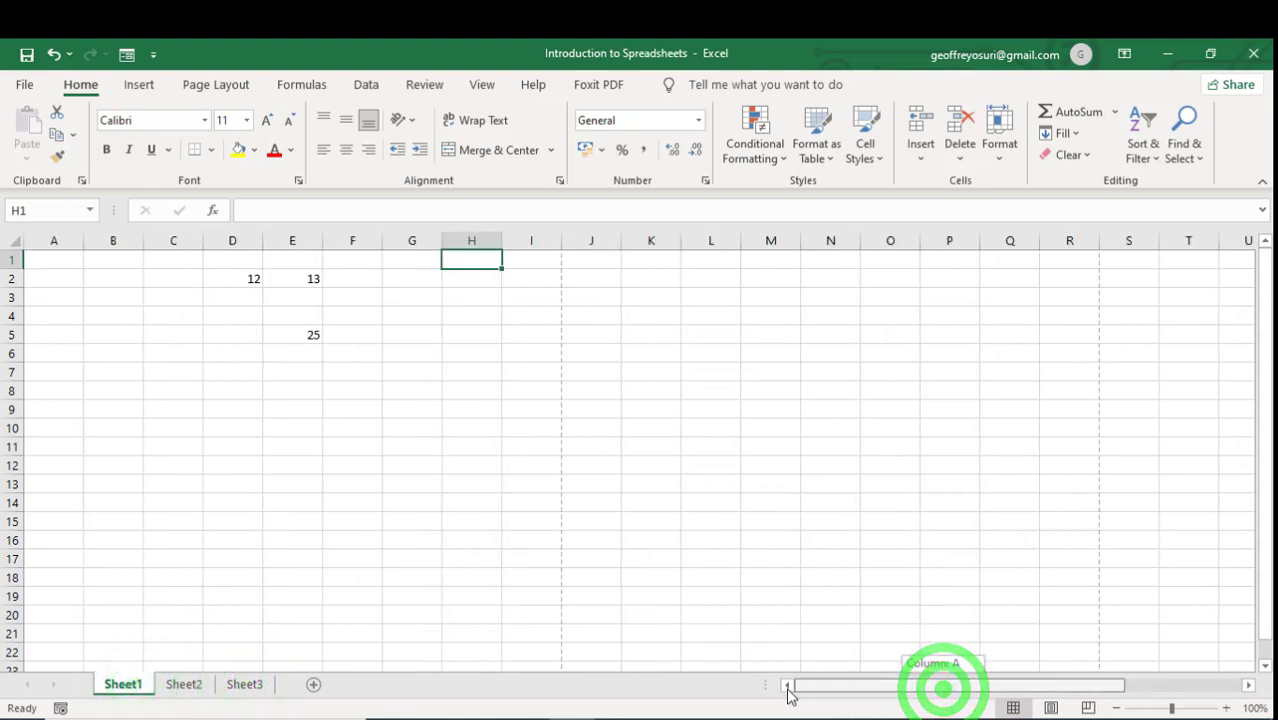
# Select cells D2, E2, F3, F6 and C8 one after another
pyautogui.click(218, 281)
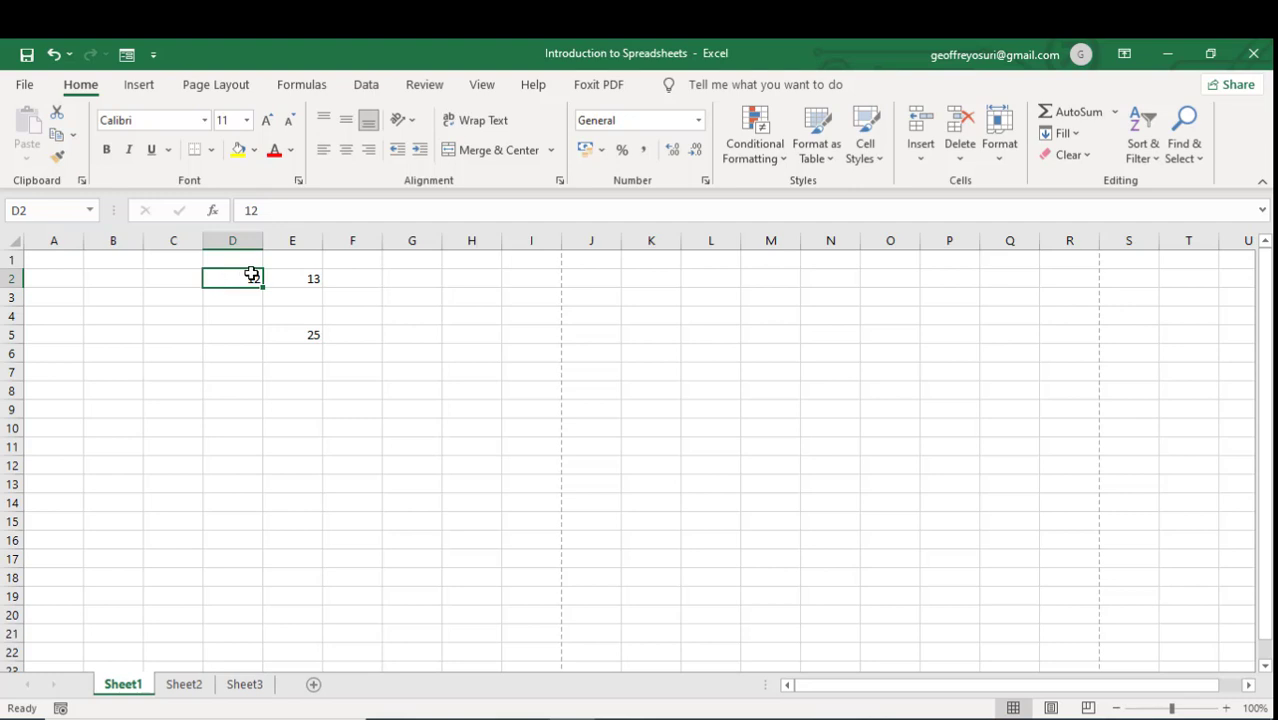
pyautogui.click(308, 277)
pyautogui.click(362, 289)
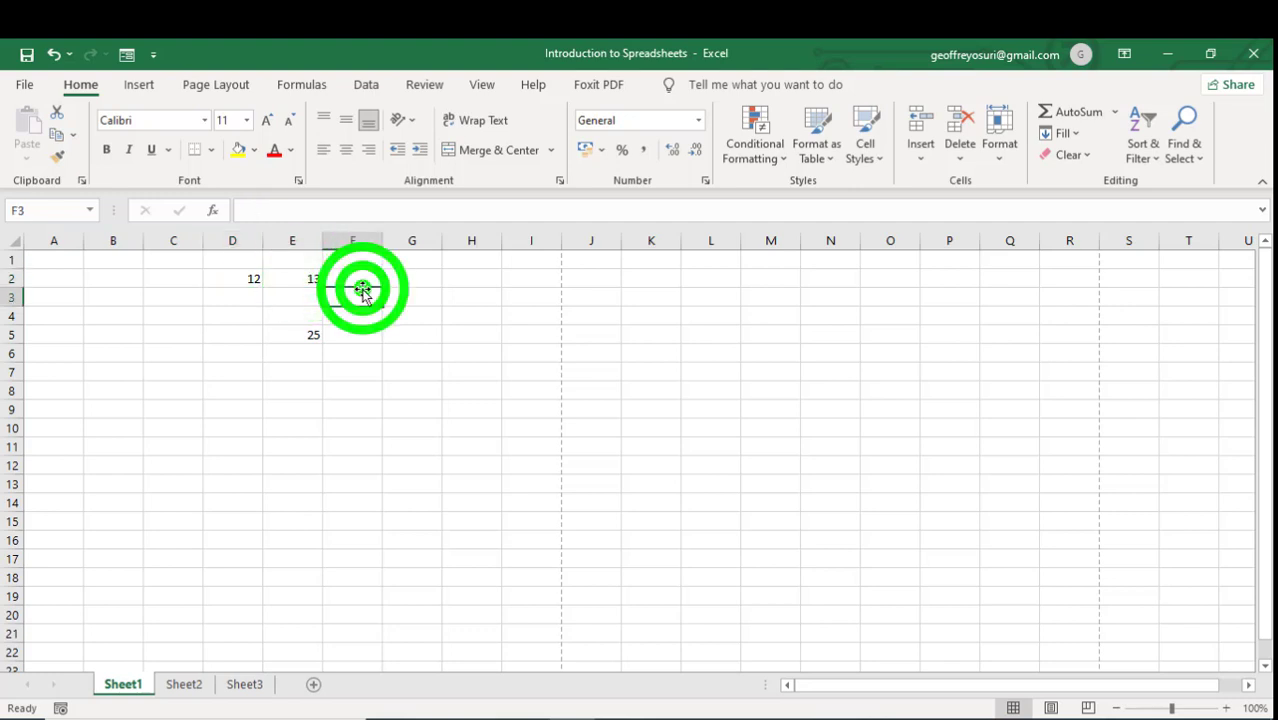
pyautogui.click(360, 349)
pyautogui.click(198, 390)
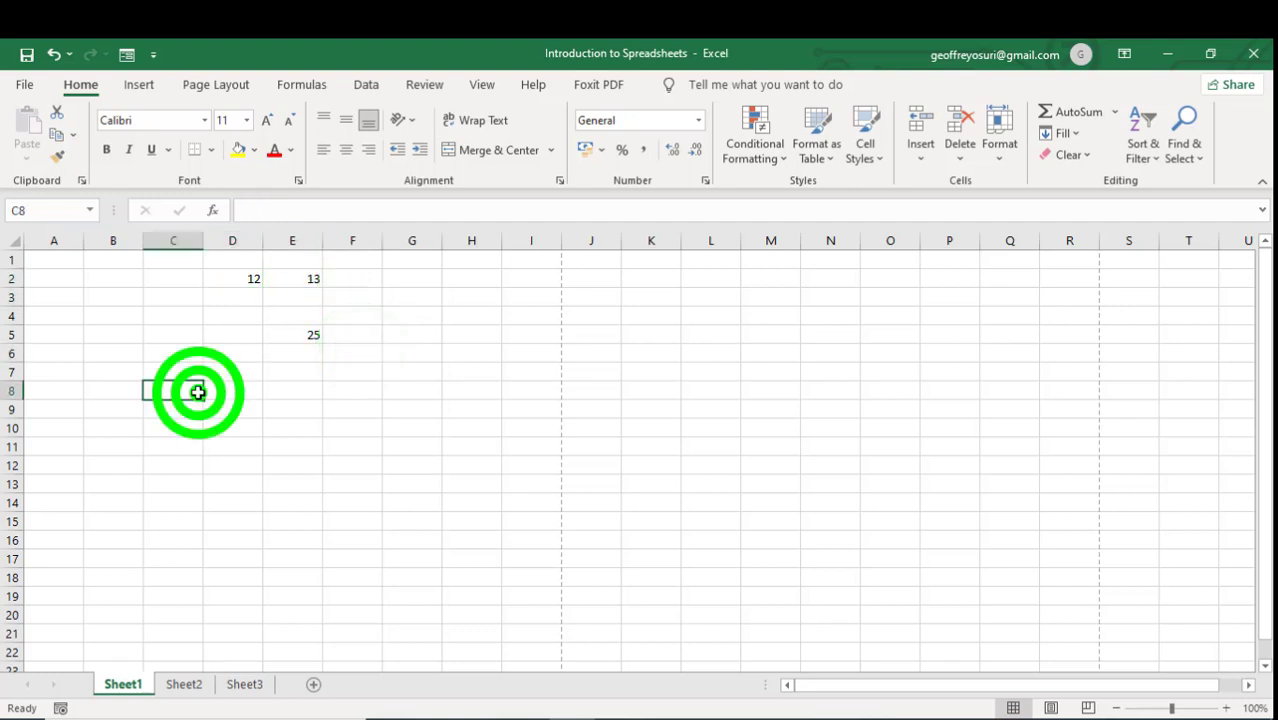
# Move the active cell from D2 across to E2, then from D2 down to D3, and return to D2
pyautogui.click(246, 277)
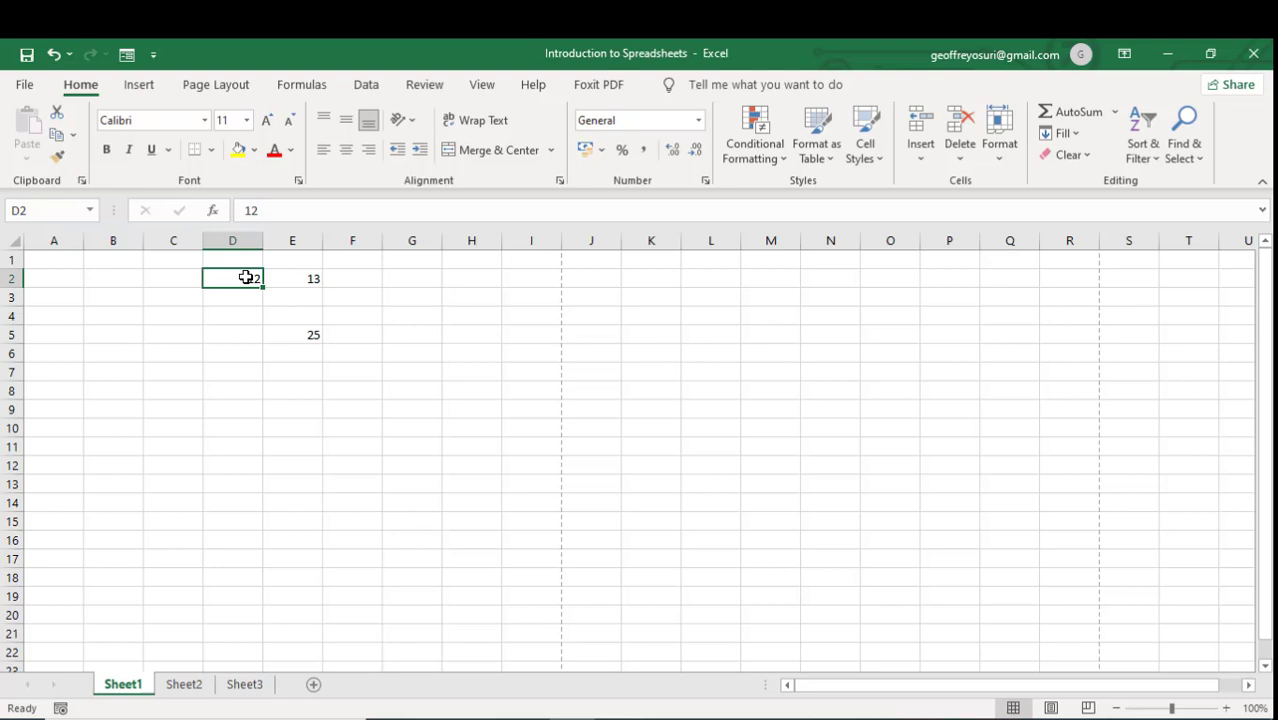
pyautogui.press('Right')
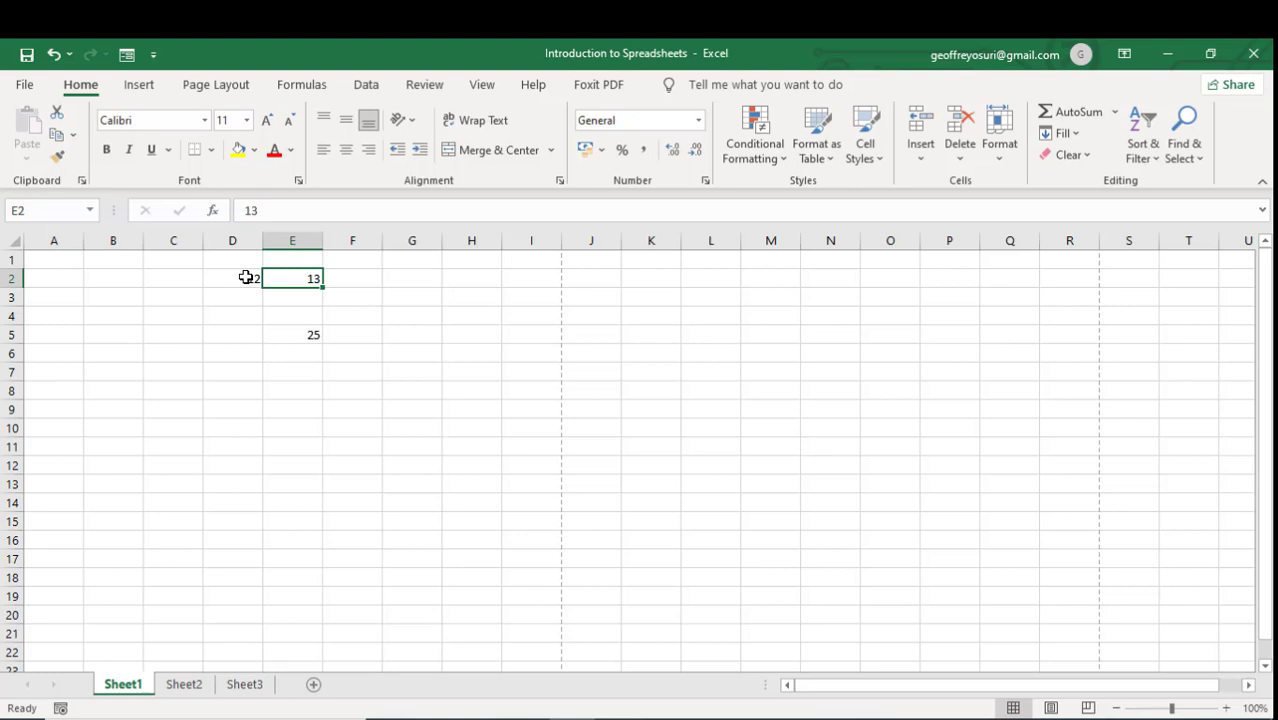
pyautogui.click(245, 277)
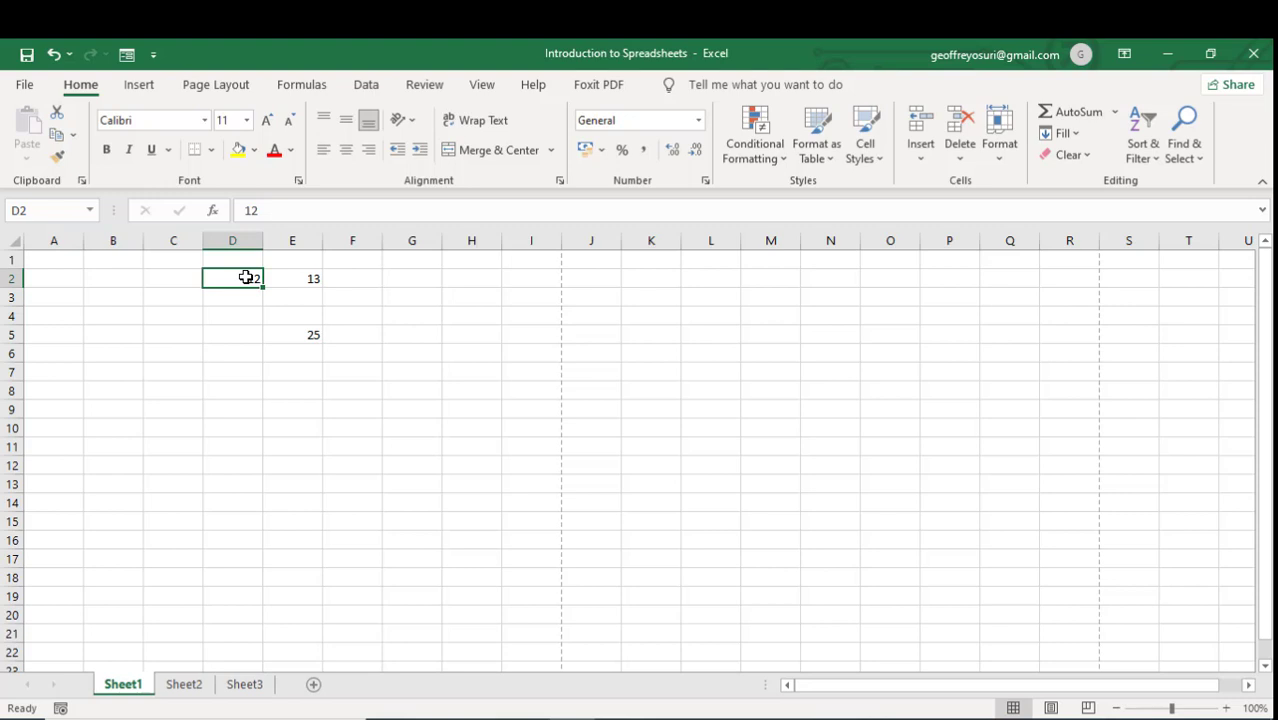
pyautogui.press('Return')
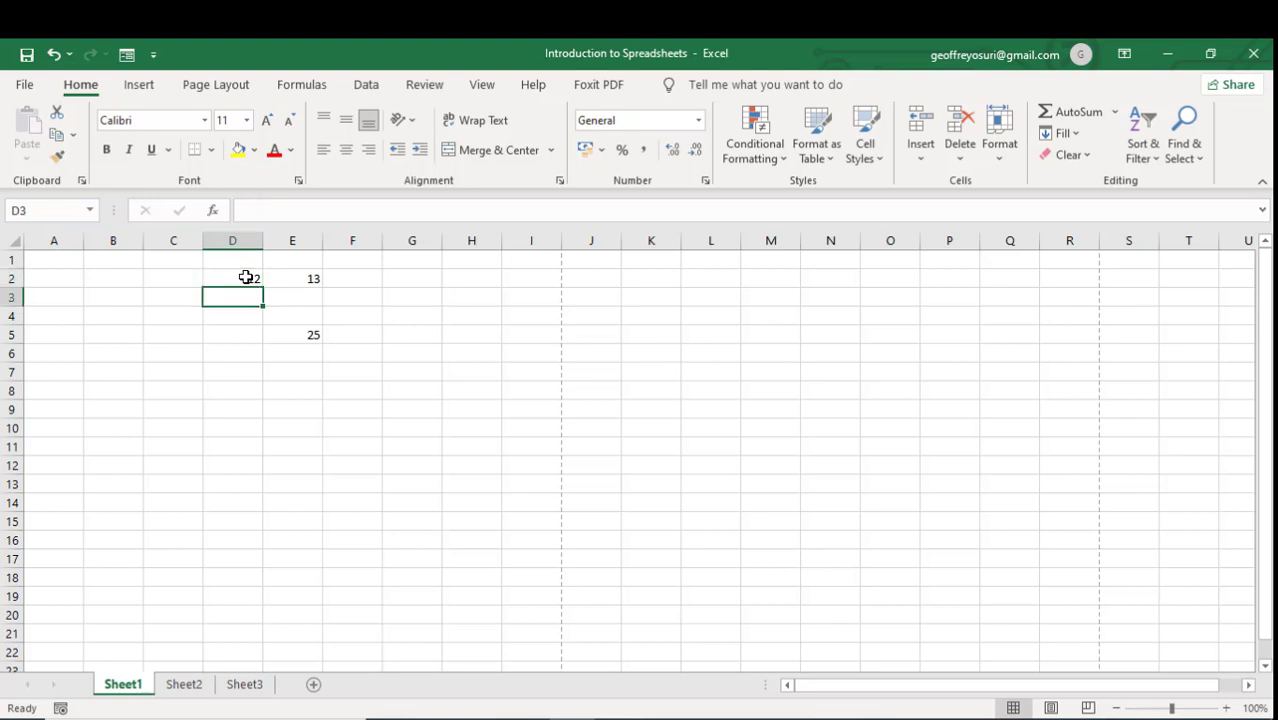
pyautogui.click(245, 277)
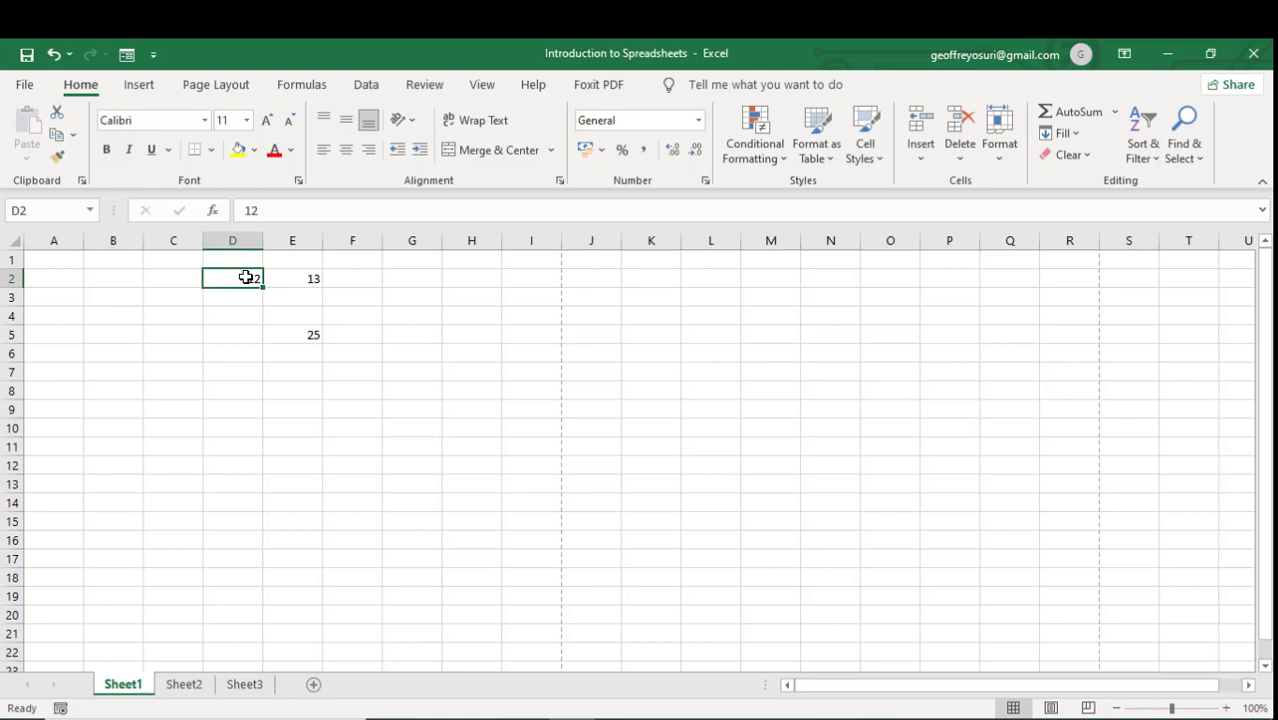
# Move the active cell one screen down from D2 and back, then two screens down to D46 and back, and select R22
pyautogui.press('pagedown')
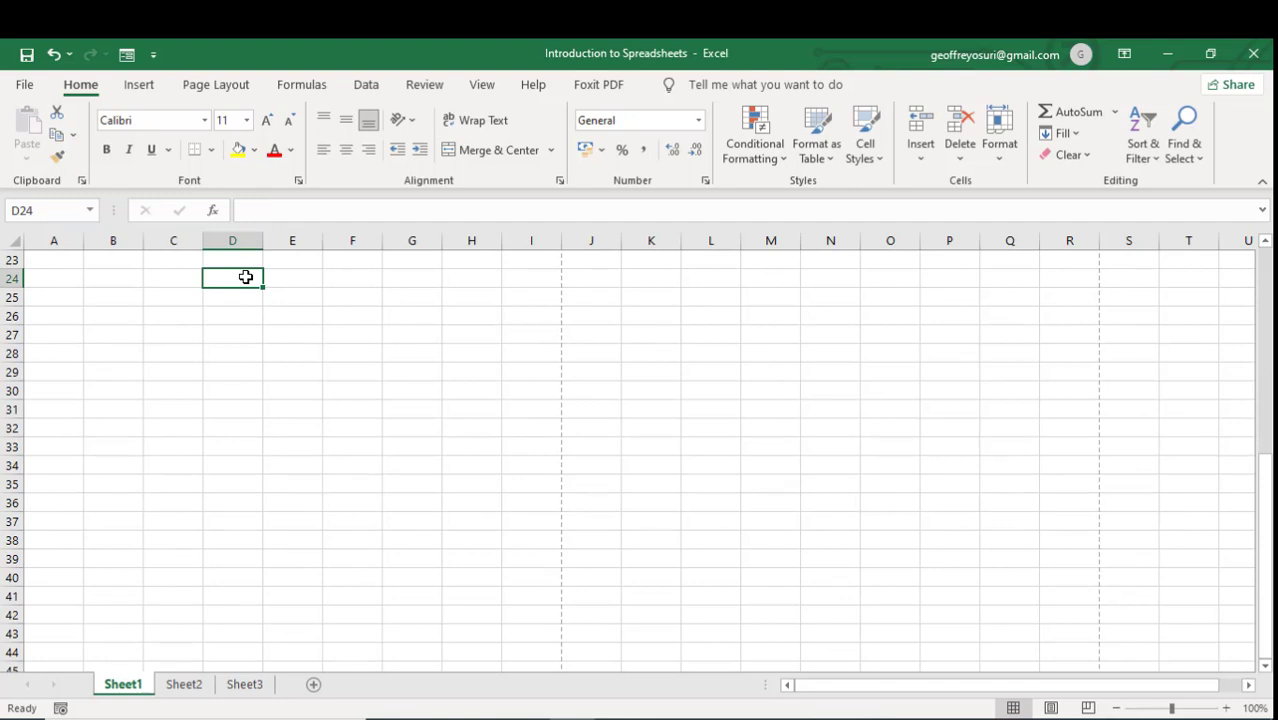
pyautogui.scroll(2, 245, 276)
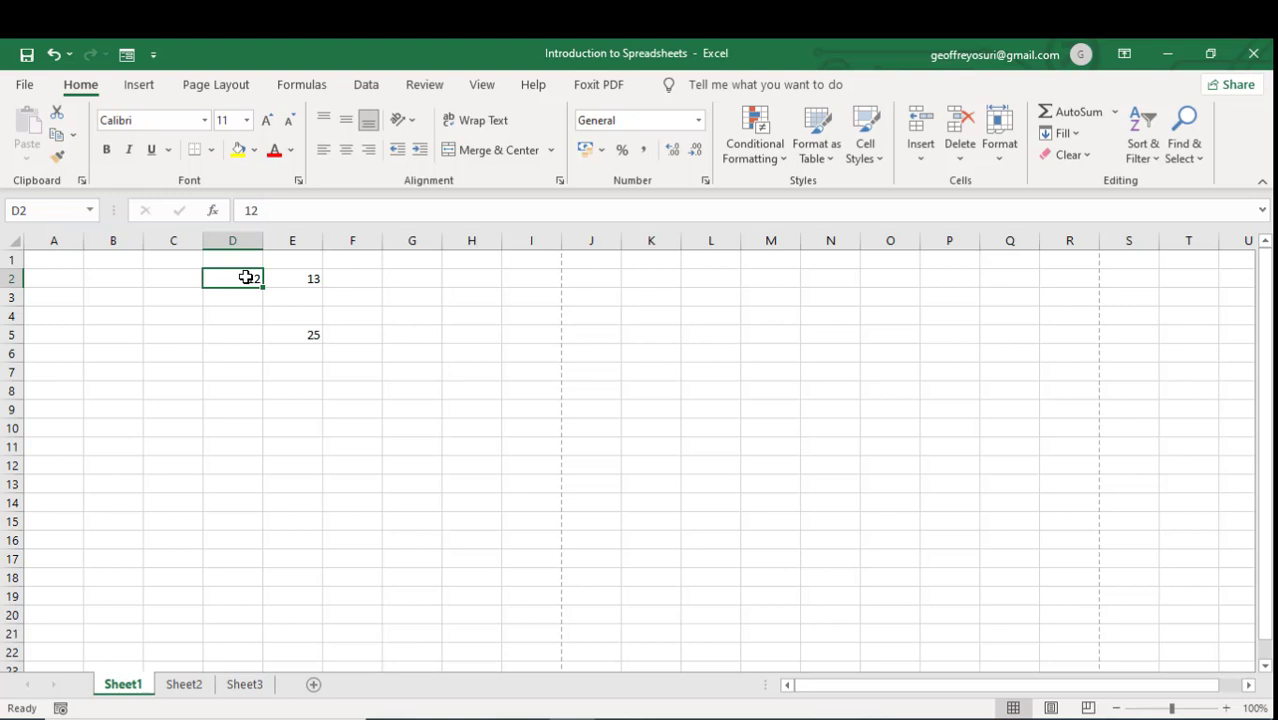
pyautogui.press('pagedown')
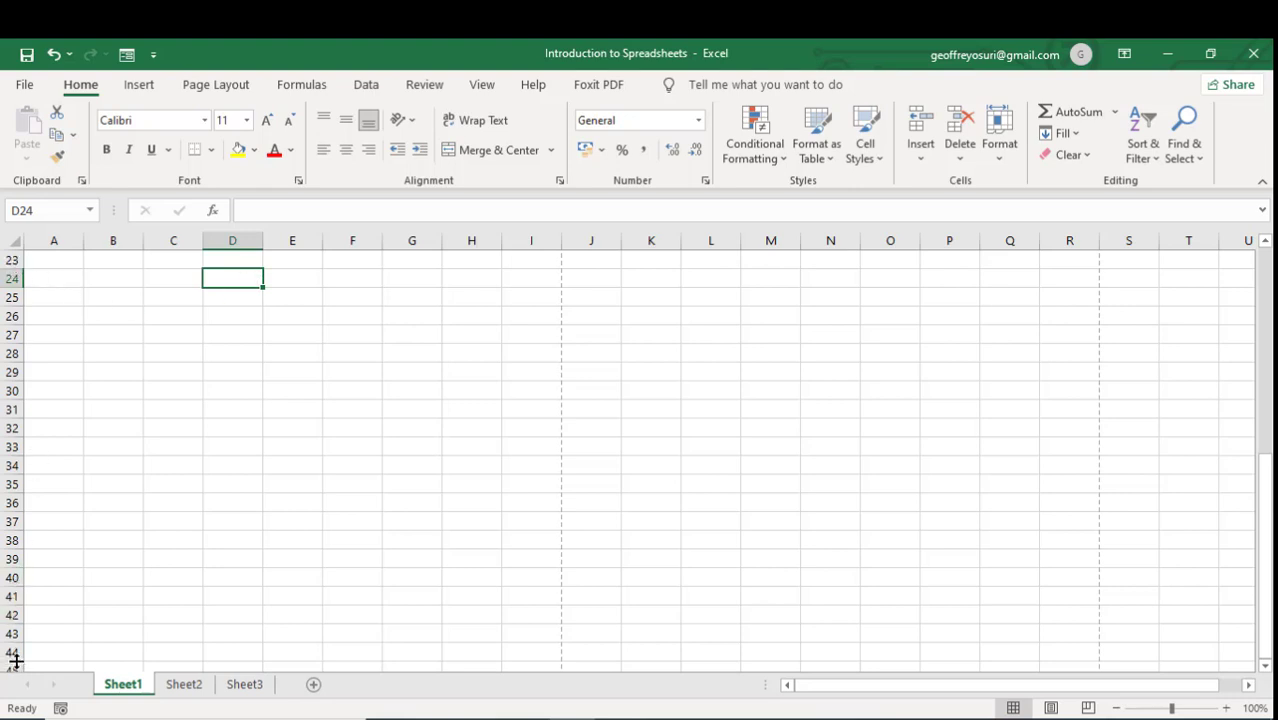
pyautogui.press('pagedown')
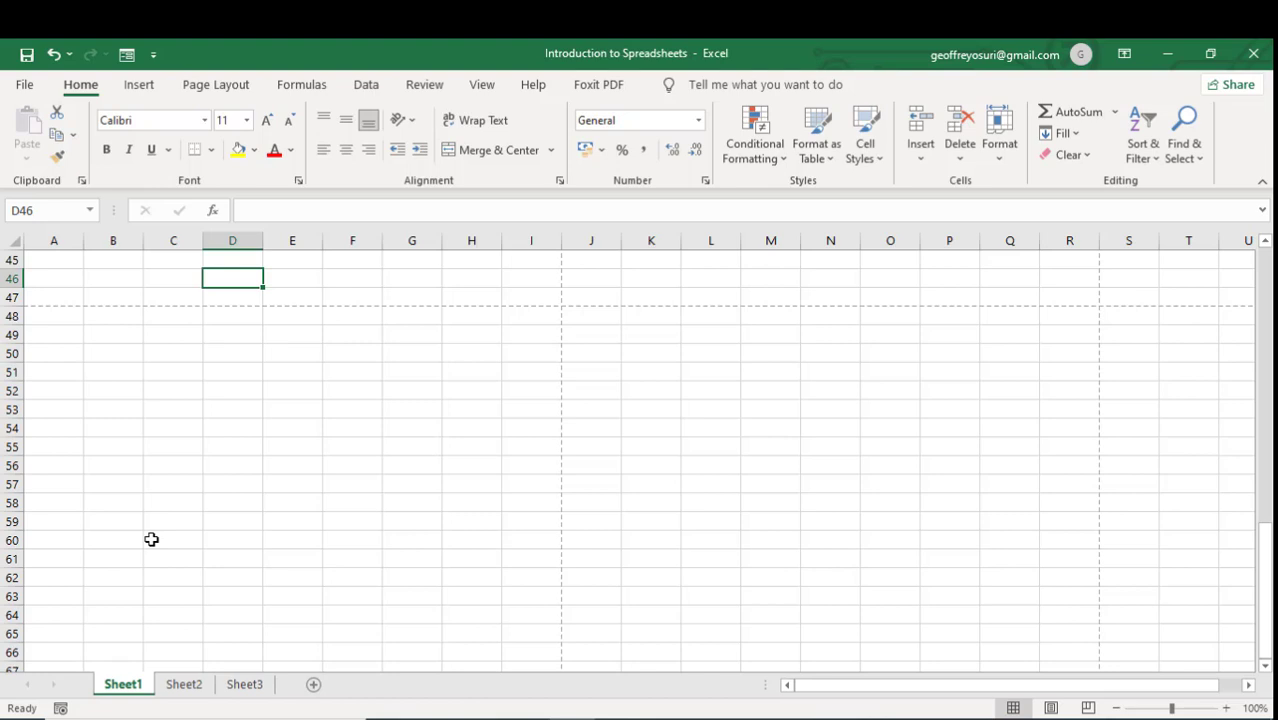
pyautogui.press('pageup')
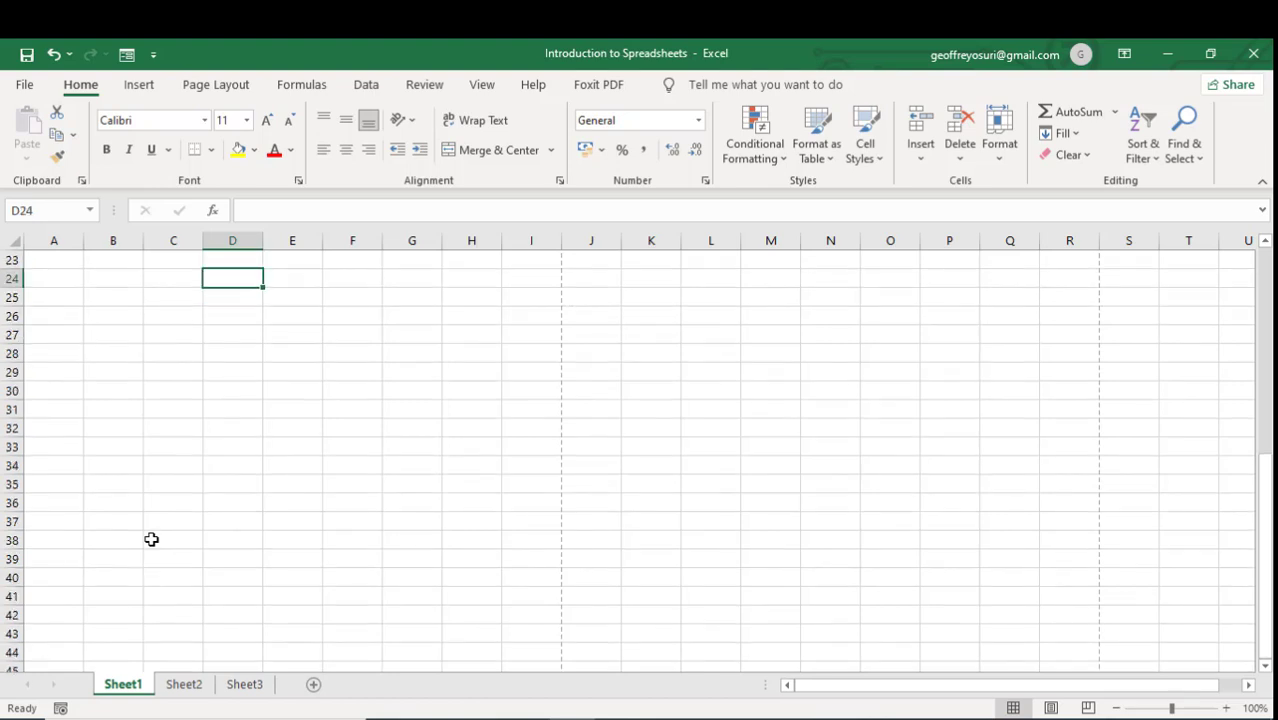
pyautogui.press('pageup')
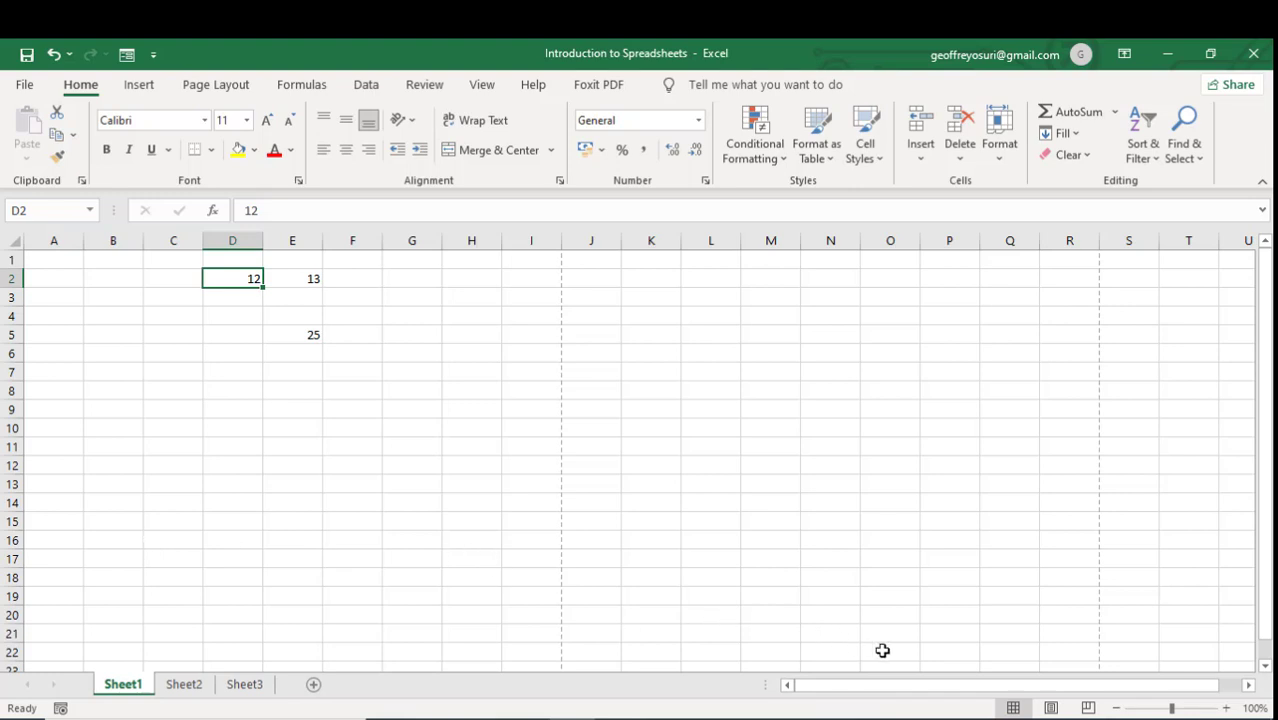
pyautogui.click(1077, 660)
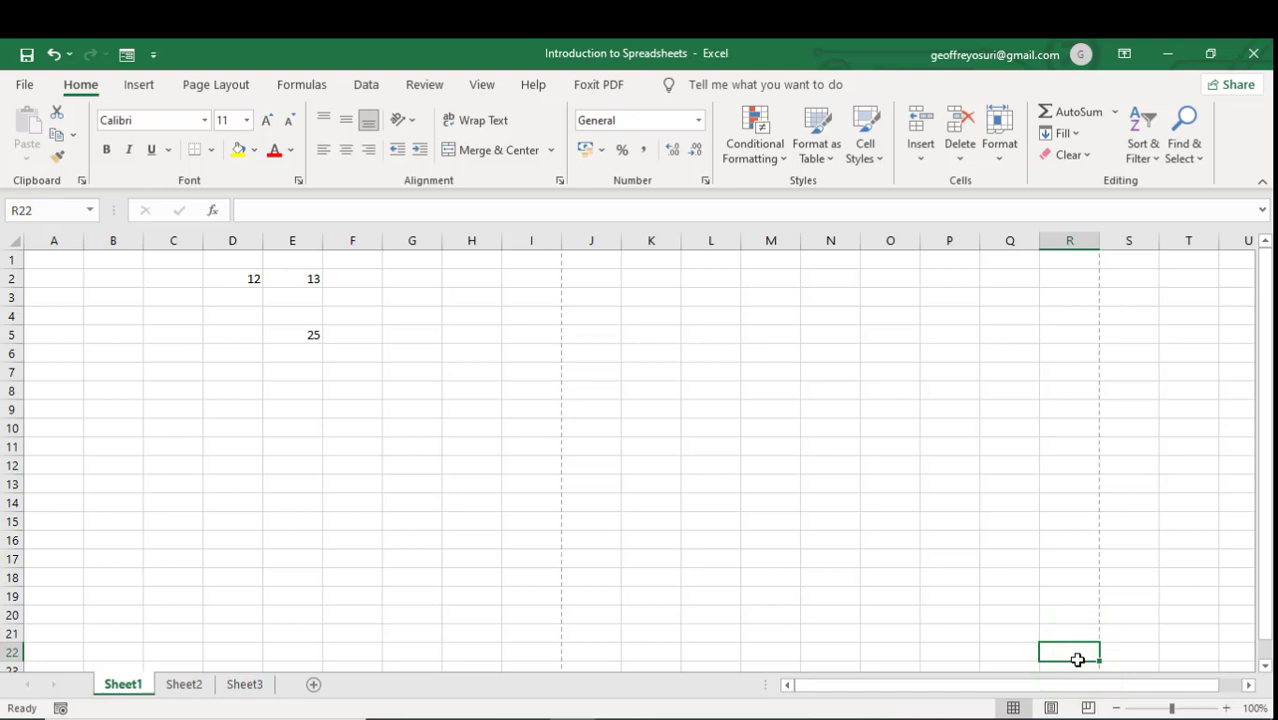
# Move from R22 to the first cell of its row, select T1, and jump from there to cell A1
pyautogui.press('Home')
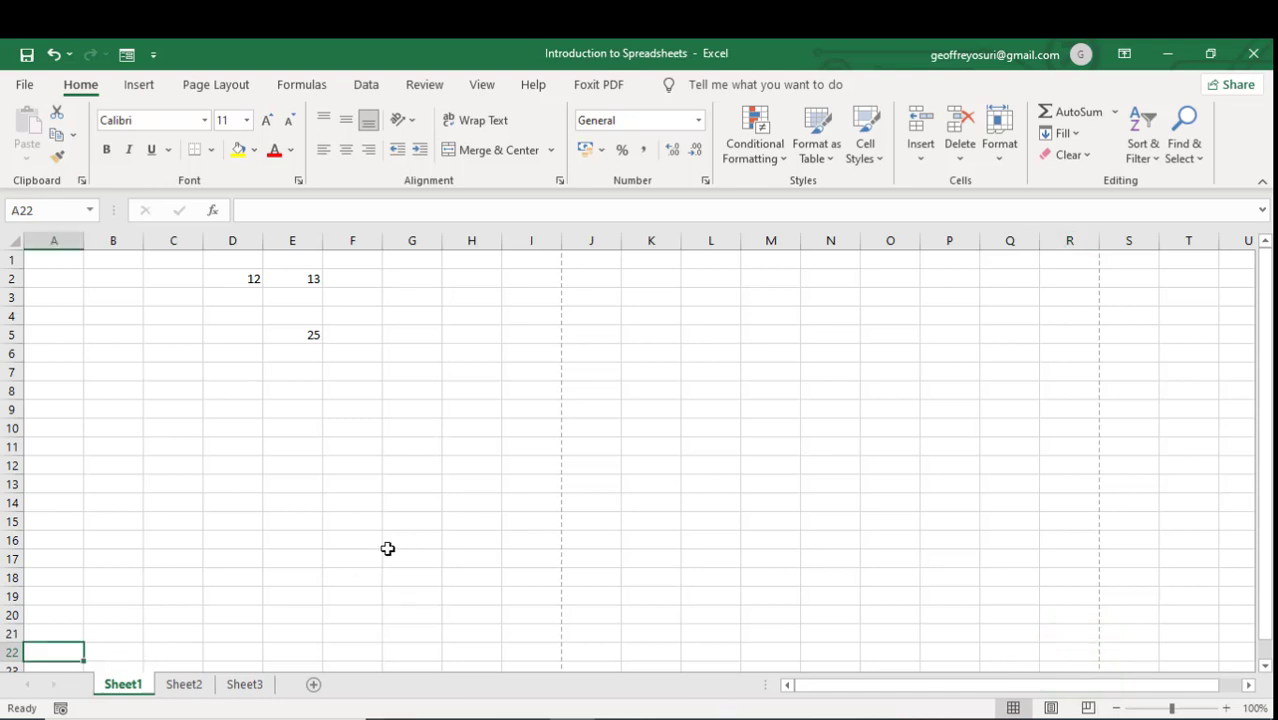
pyautogui.click(1183, 263)
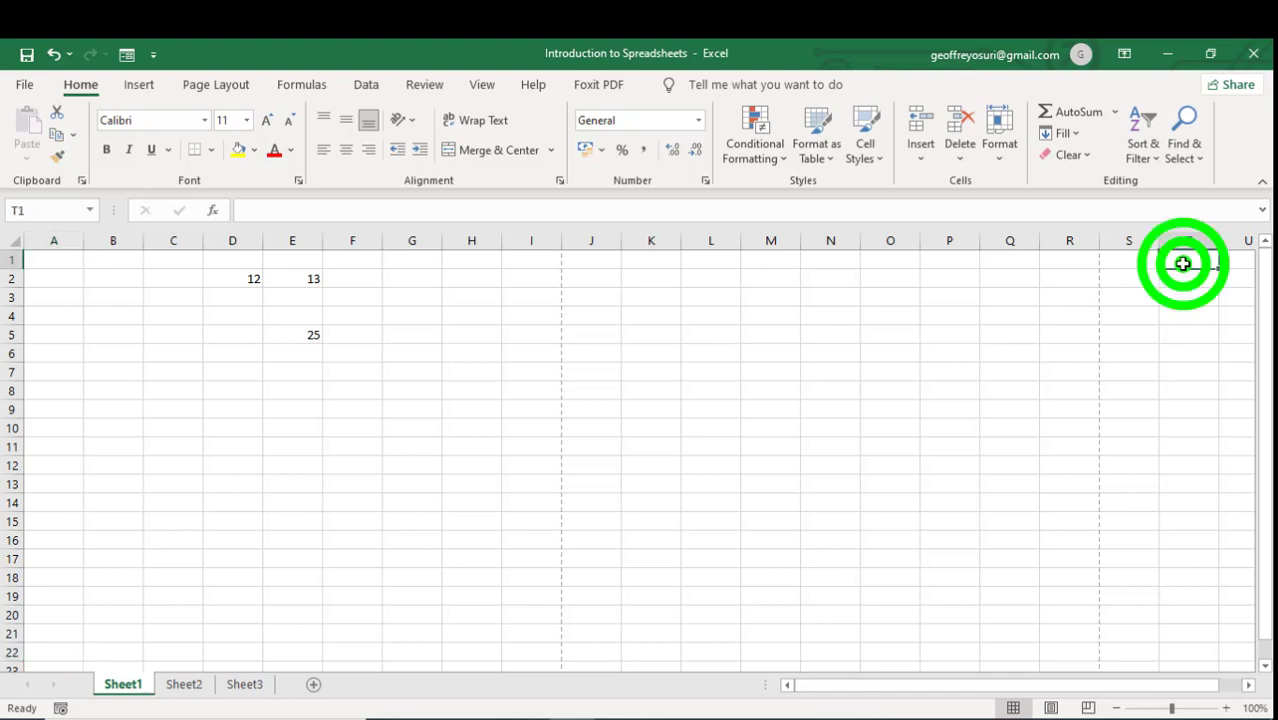
pyautogui.hotkey('ctrl', 'Home')
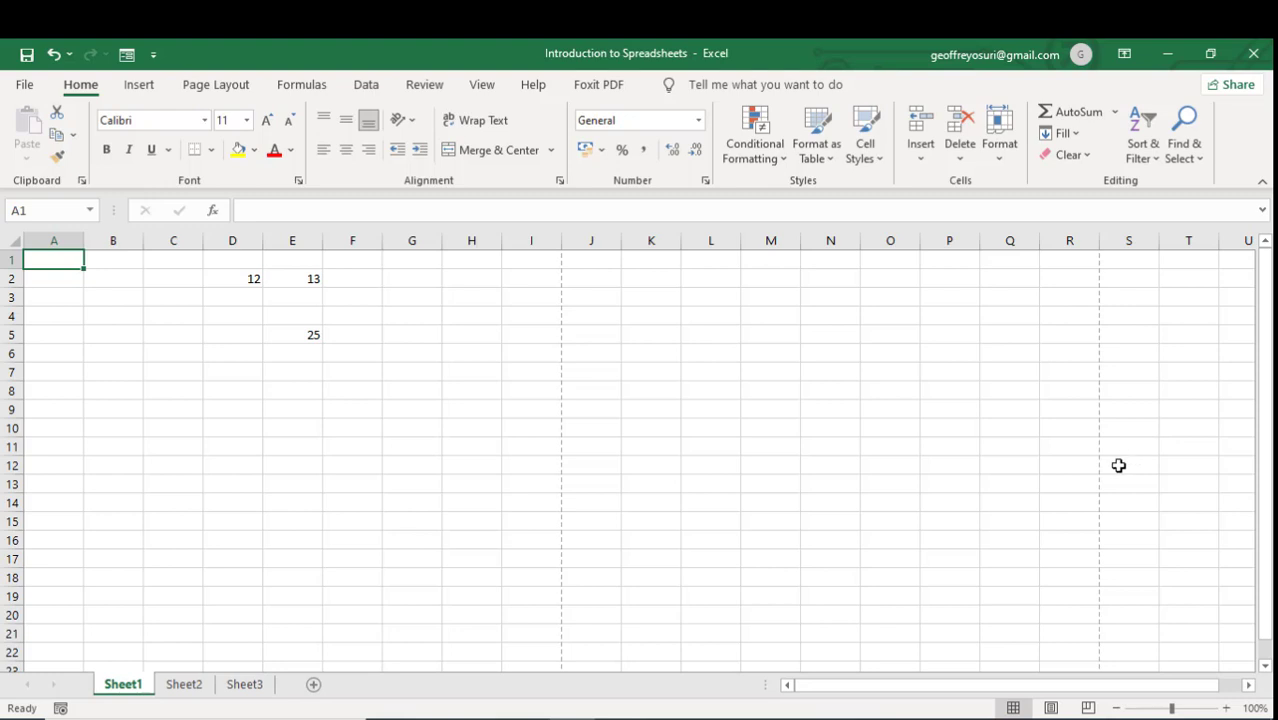
# Try End mode from cell A1 and from cell N22, and select A1 again
pyautogui.press('End')
pyautogui.press('End')
pyautogui.click(845, 655)
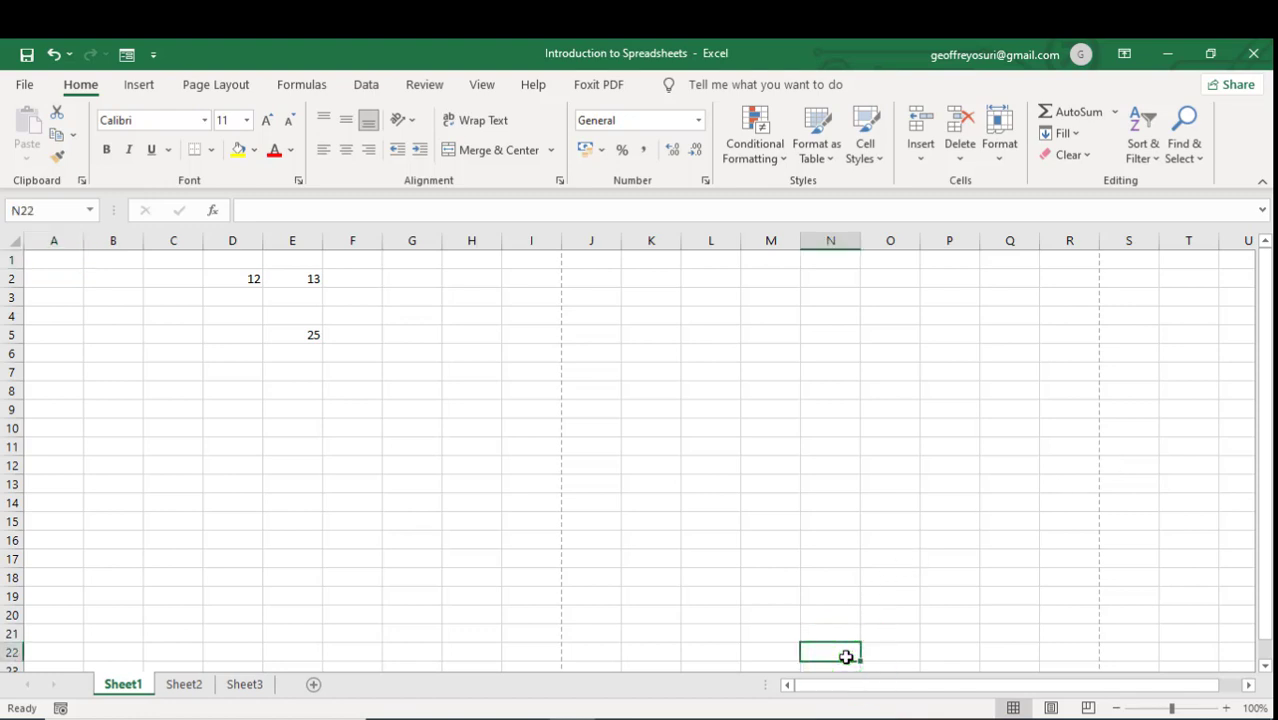
pyautogui.press('End')
pyautogui.click(72, 262)
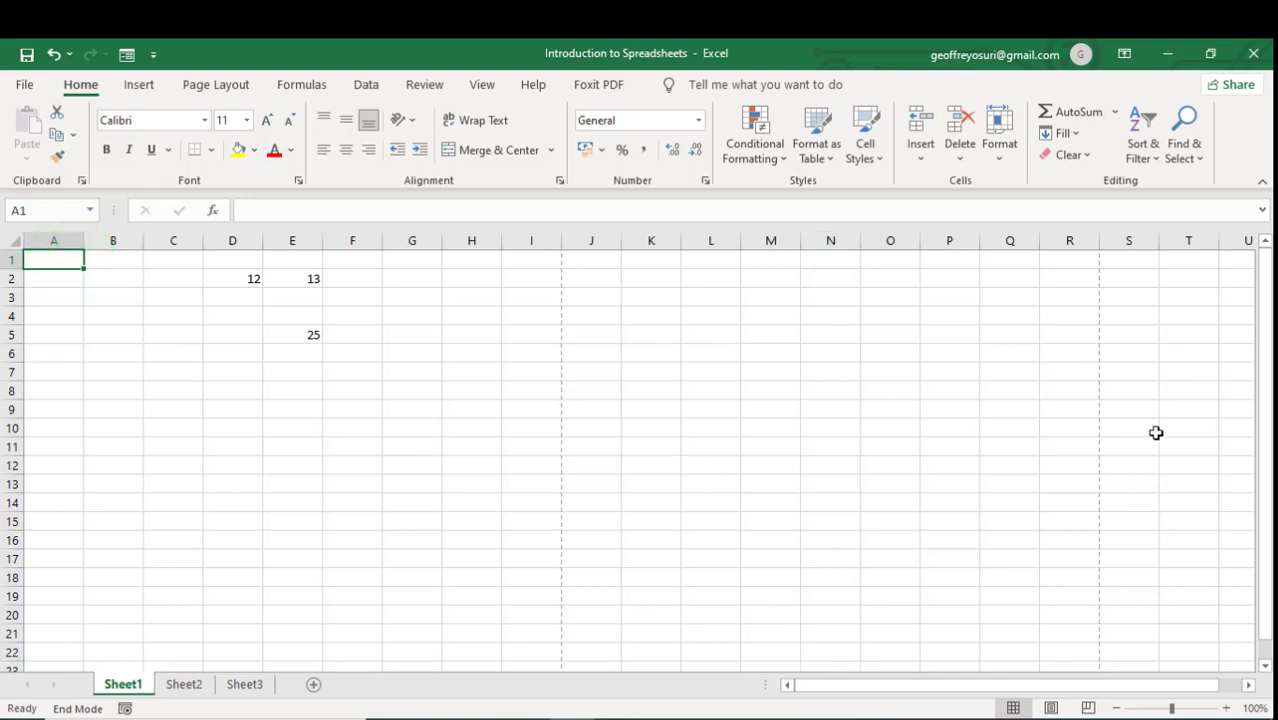
# Select cell I23 and move to the first cell of row 23
pyautogui.moveTo(1265, 412); pyautogui.dragTo(1265, 420)
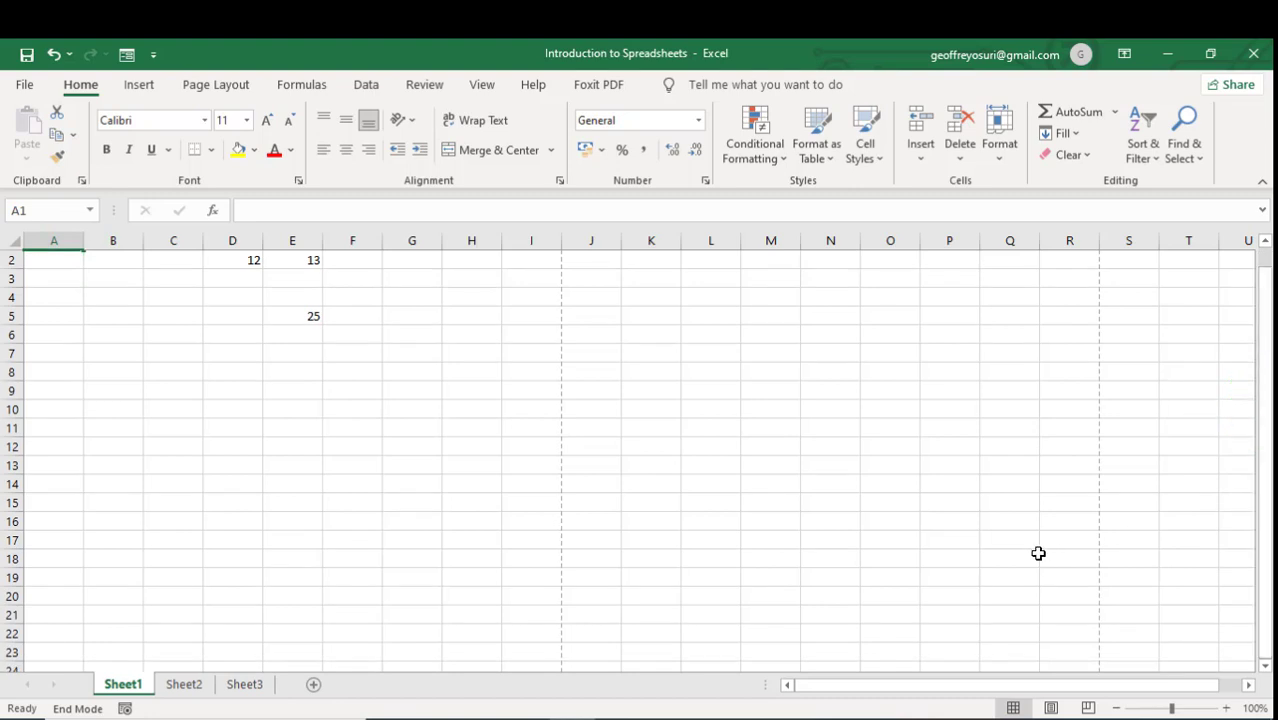
pyautogui.click(505, 646)
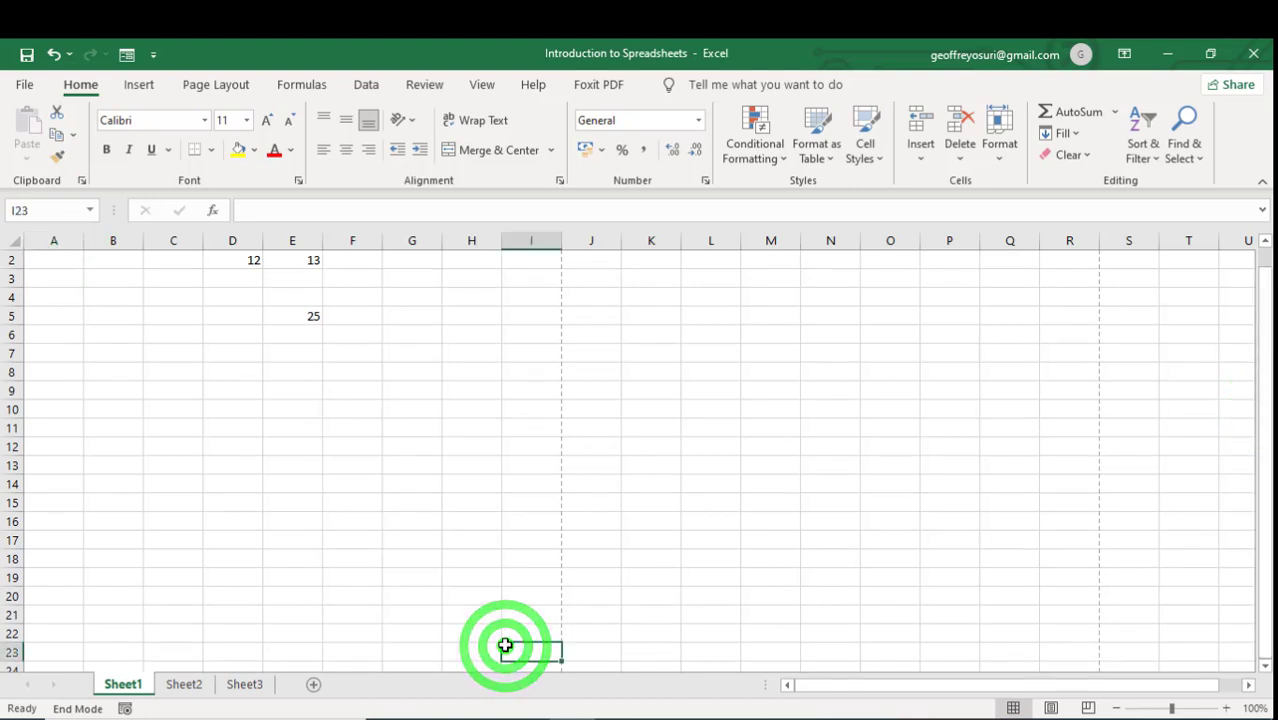
pyautogui.press('Home')
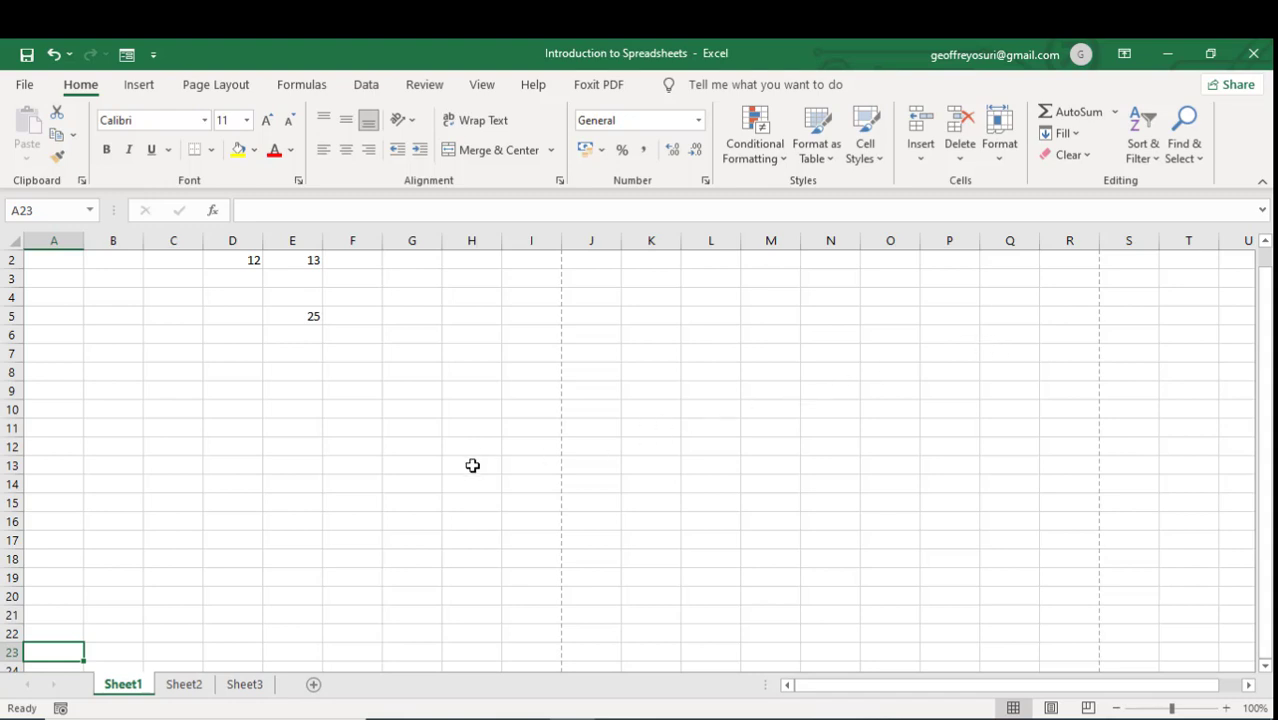
# Clear the numbers in cells D2 and E2 and the sum formula in E5
pyautogui.click(255, 263)
pyautogui.press('Delete')
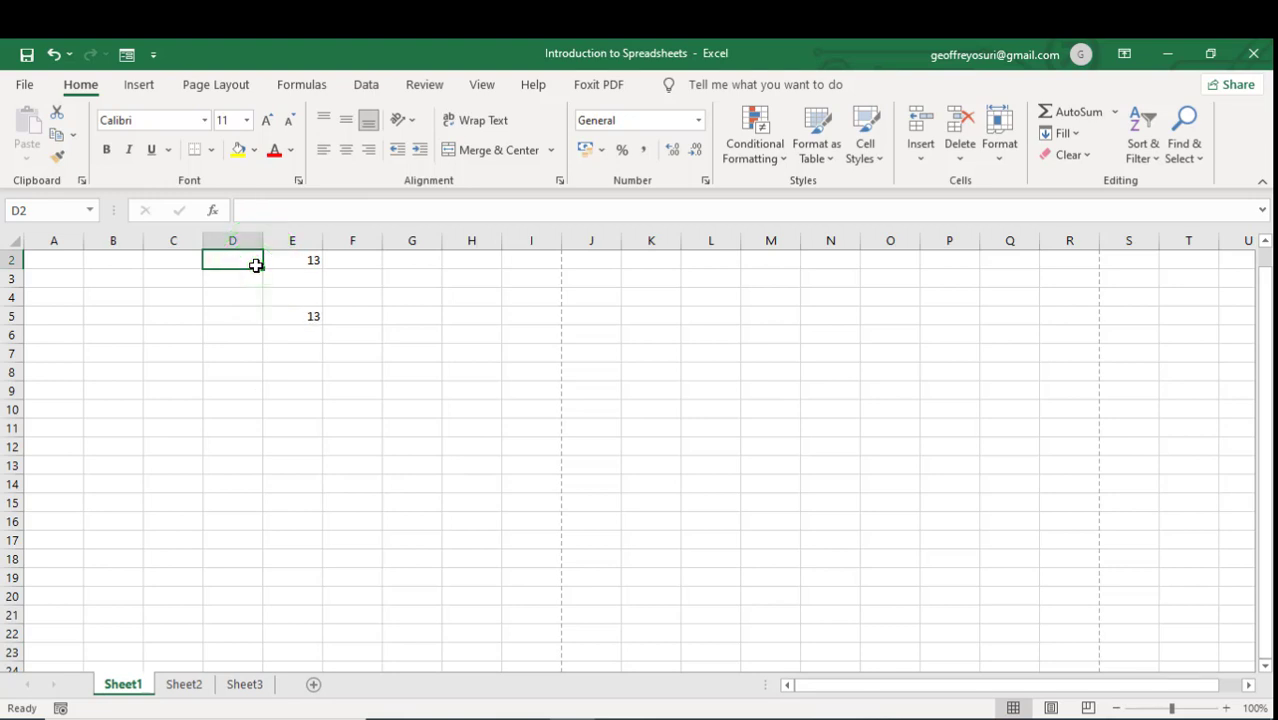
pyautogui.click(316, 261)
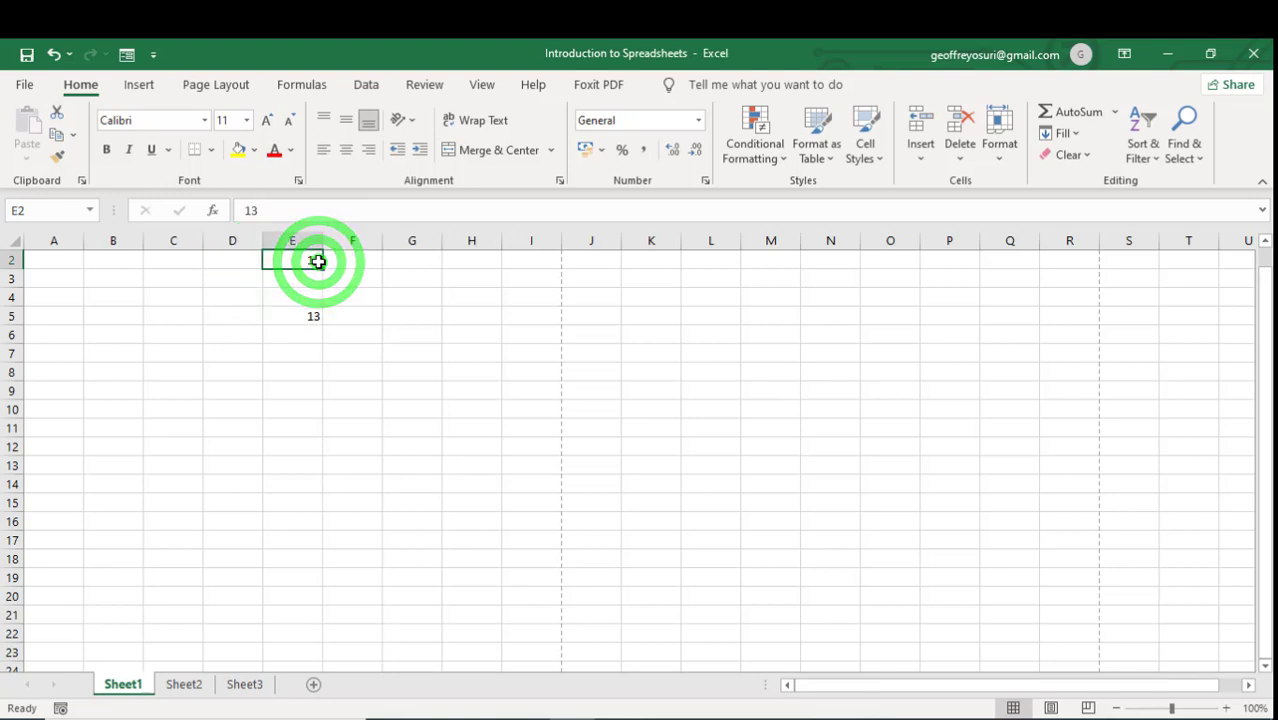
pyautogui.press('Delete')
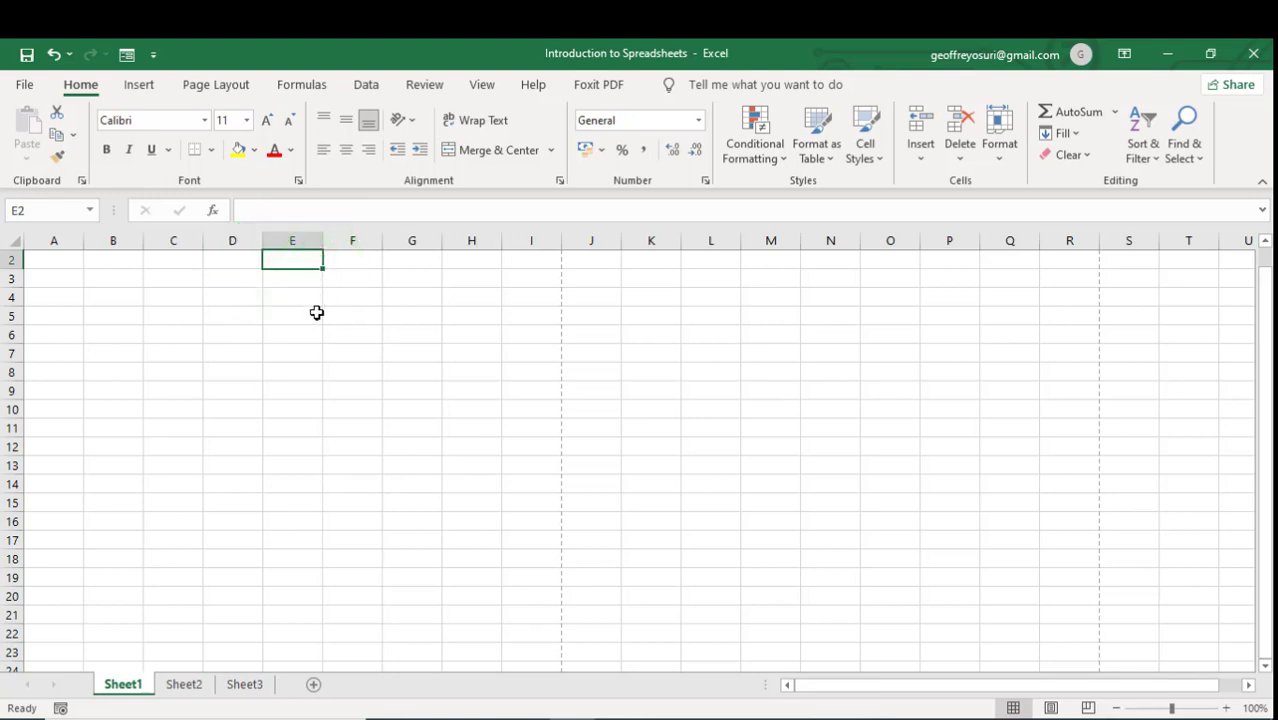
pyautogui.click(316, 314)
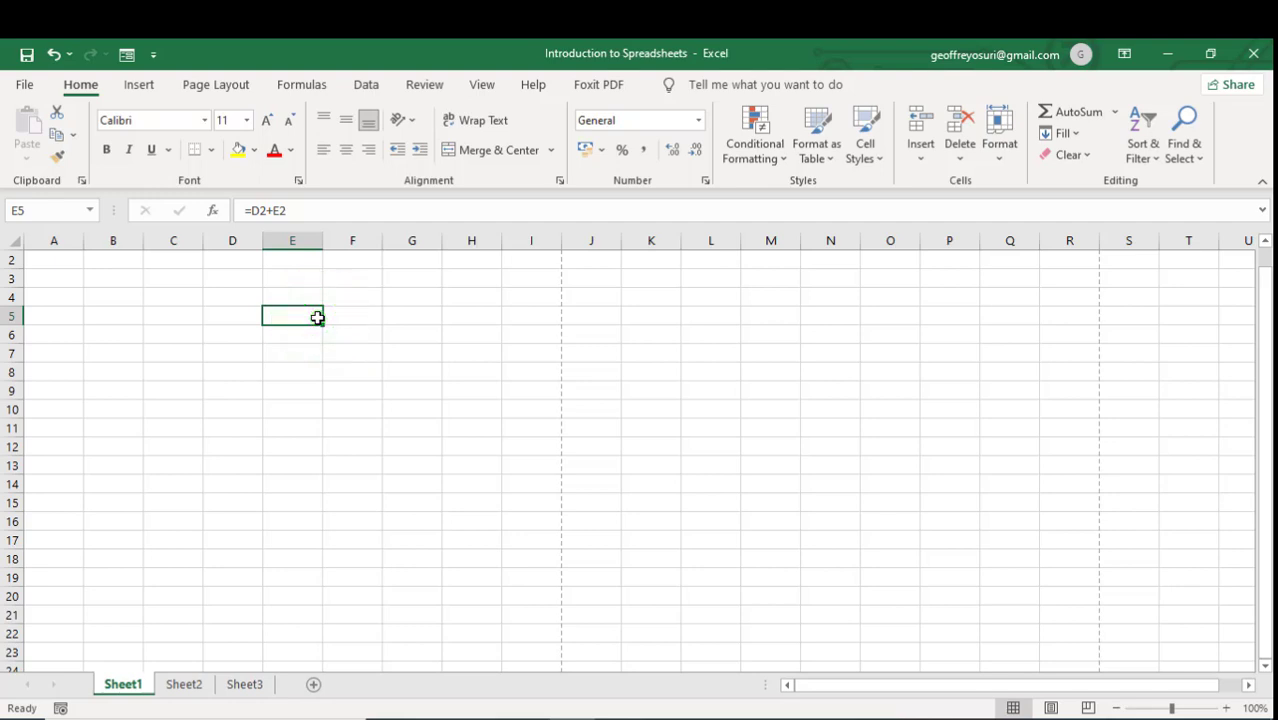
pyautogui.press('Delete')
# Create a new blank workbook
pyautogui.click(25, 83)
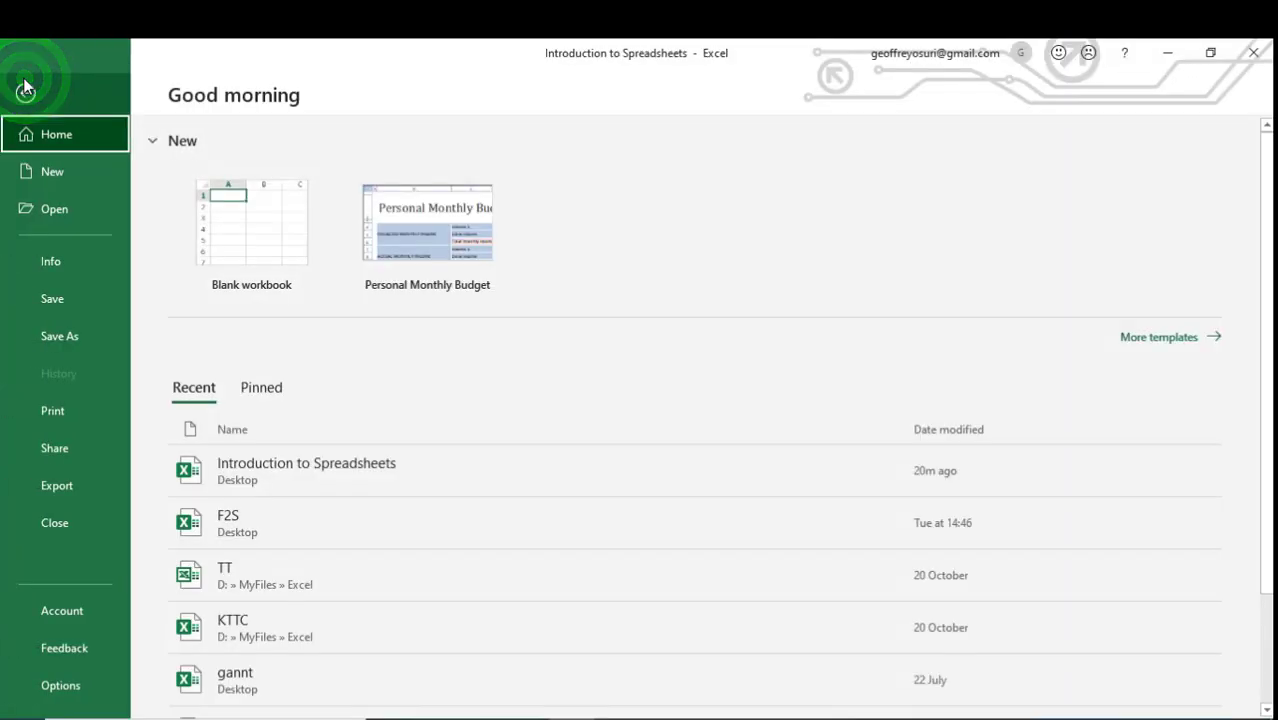
pyautogui.click(43, 172)
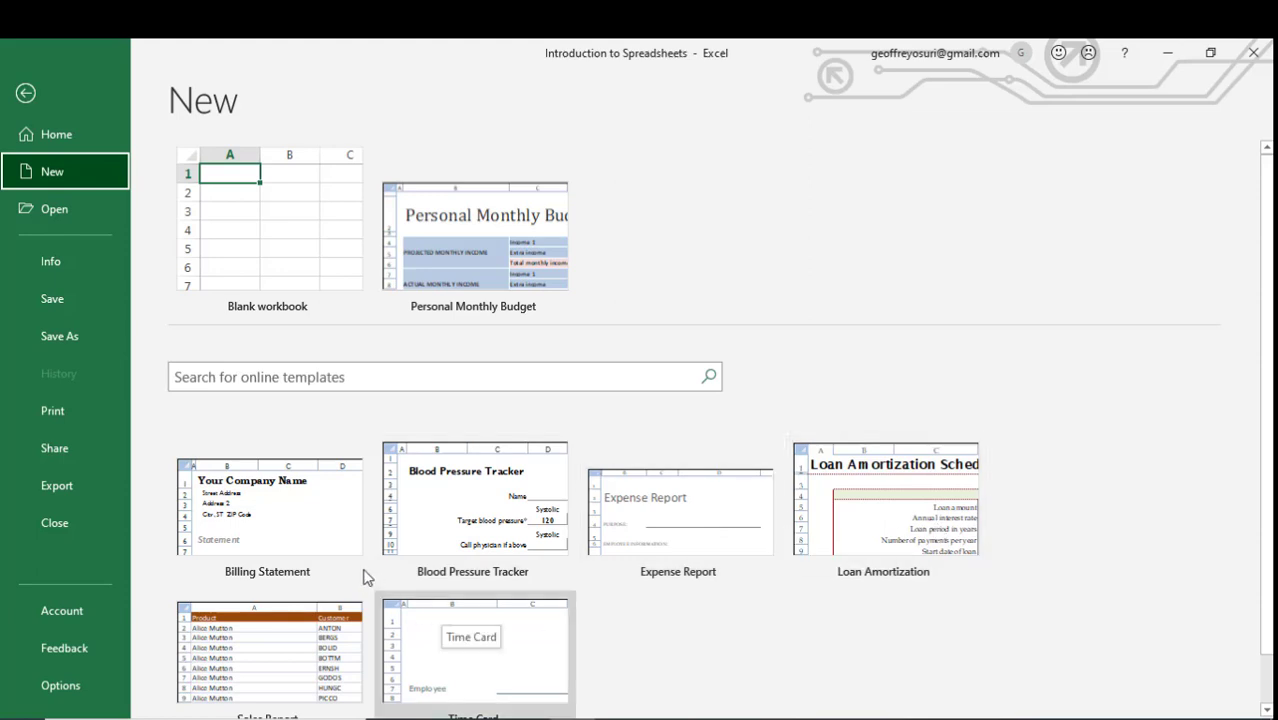
pyautogui.click(290, 263)
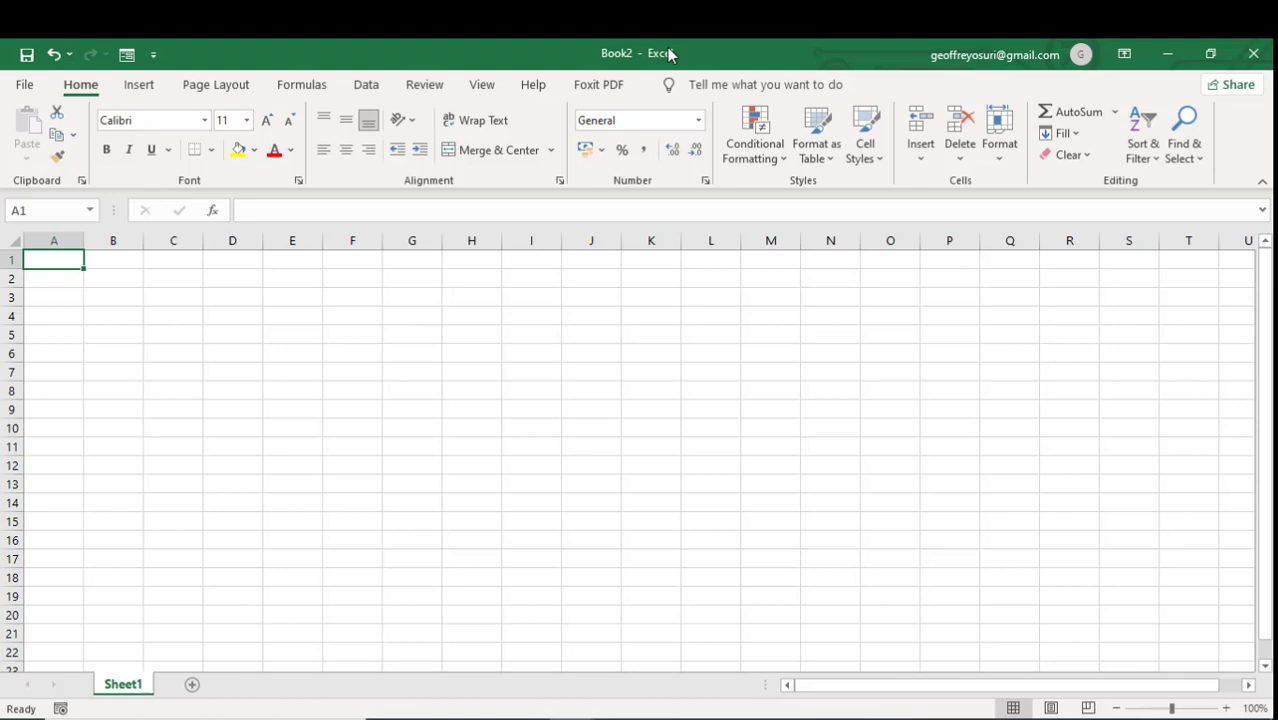
# Save the new workbook to the Desktop as an Excel Workbook named Blank
pyautogui.click(26, 86)
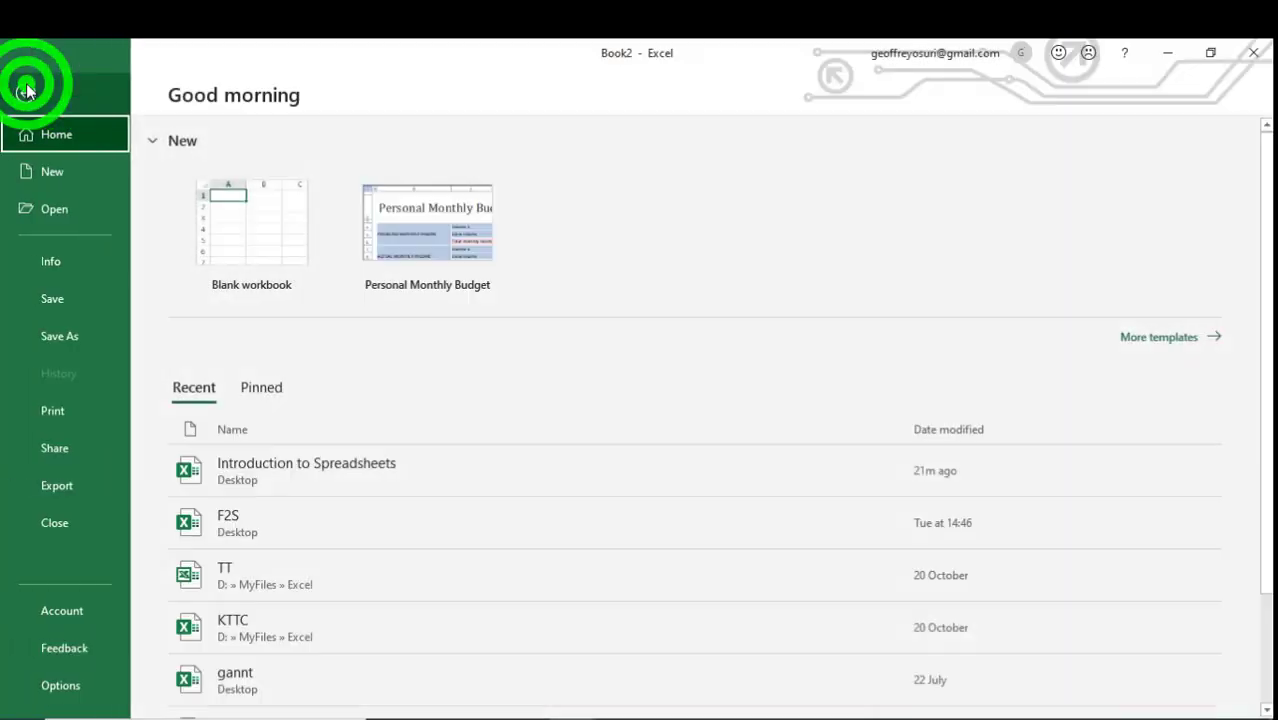
pyautogui.click(68, 340)
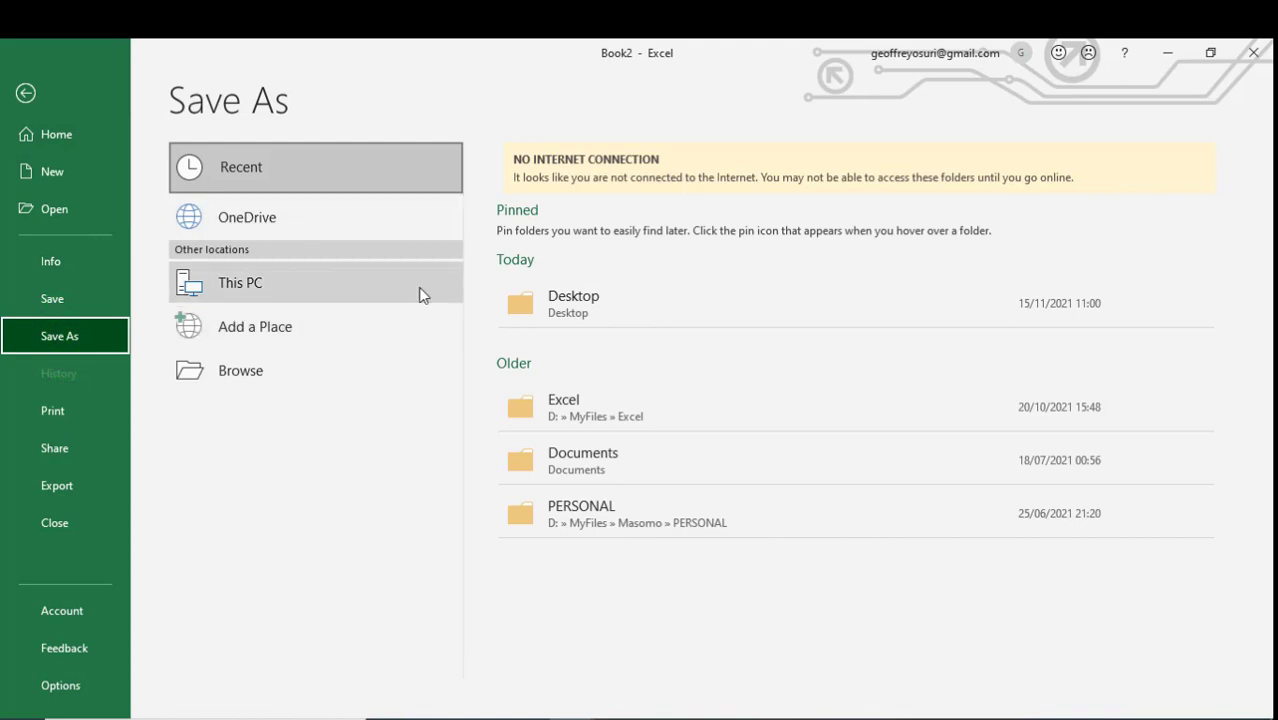
pyautogui.click(543, 301)
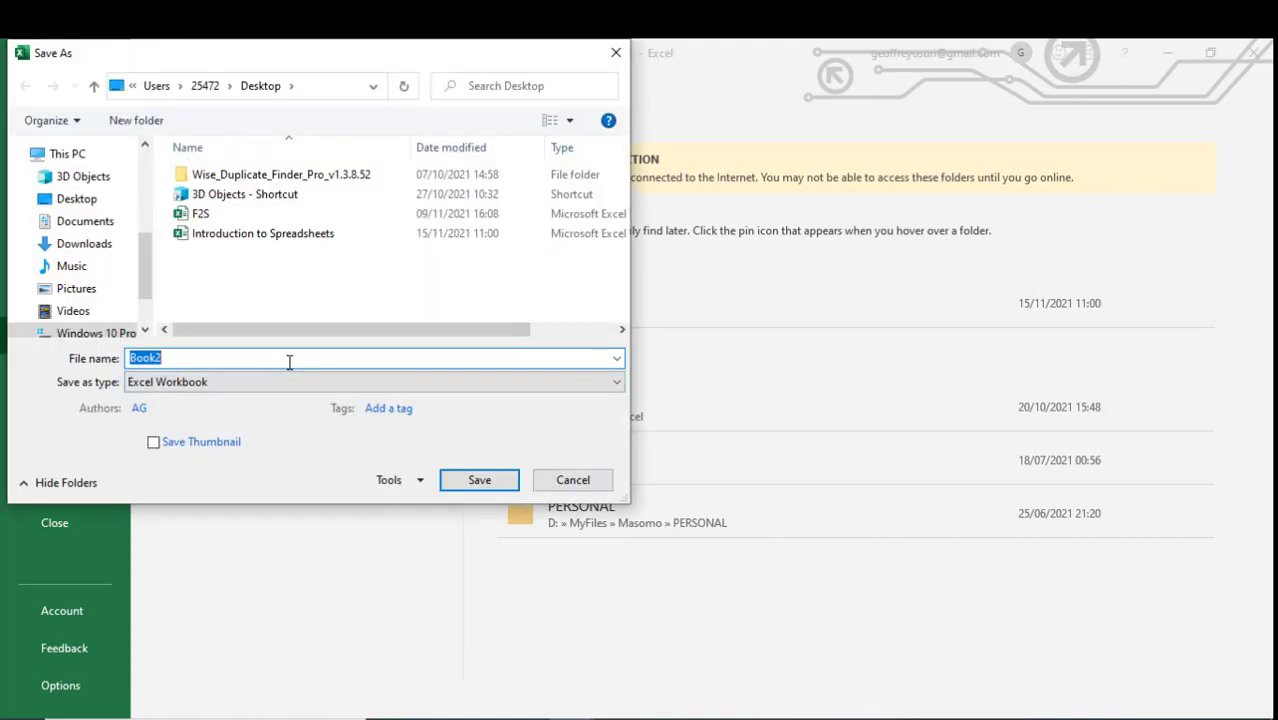
pyautogui.write('b')
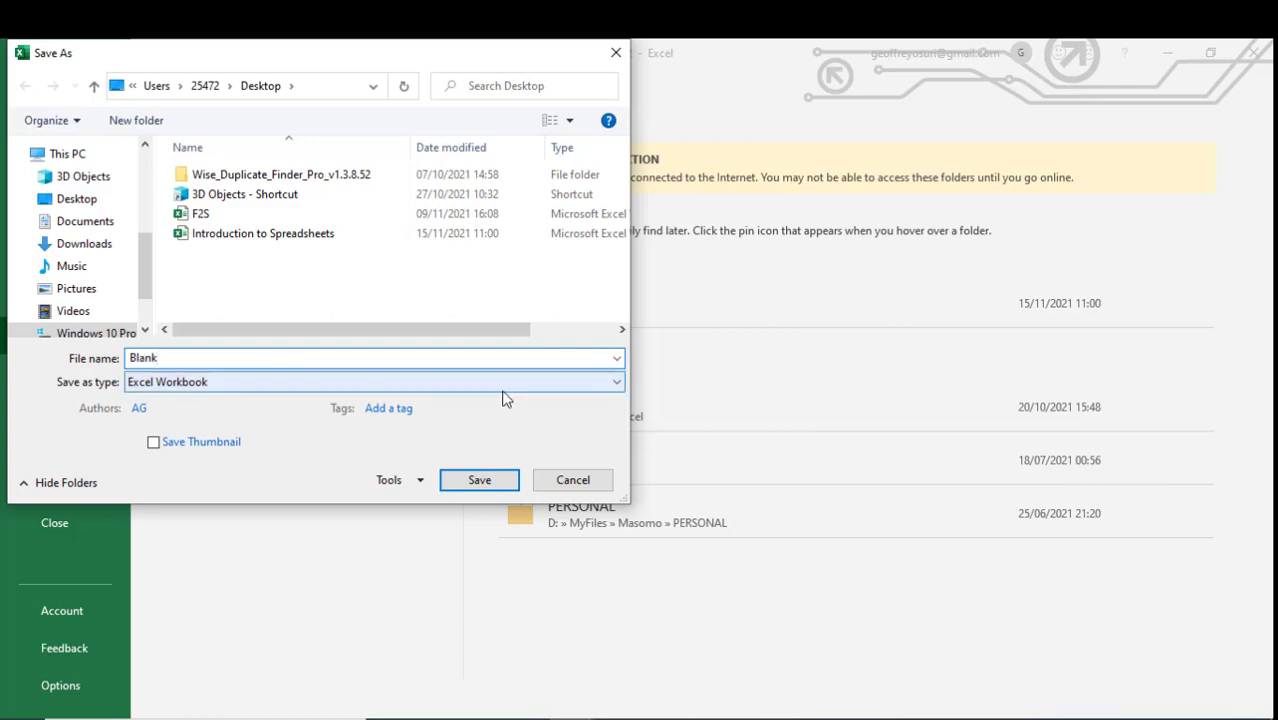
pyautogui.click(309, 384)
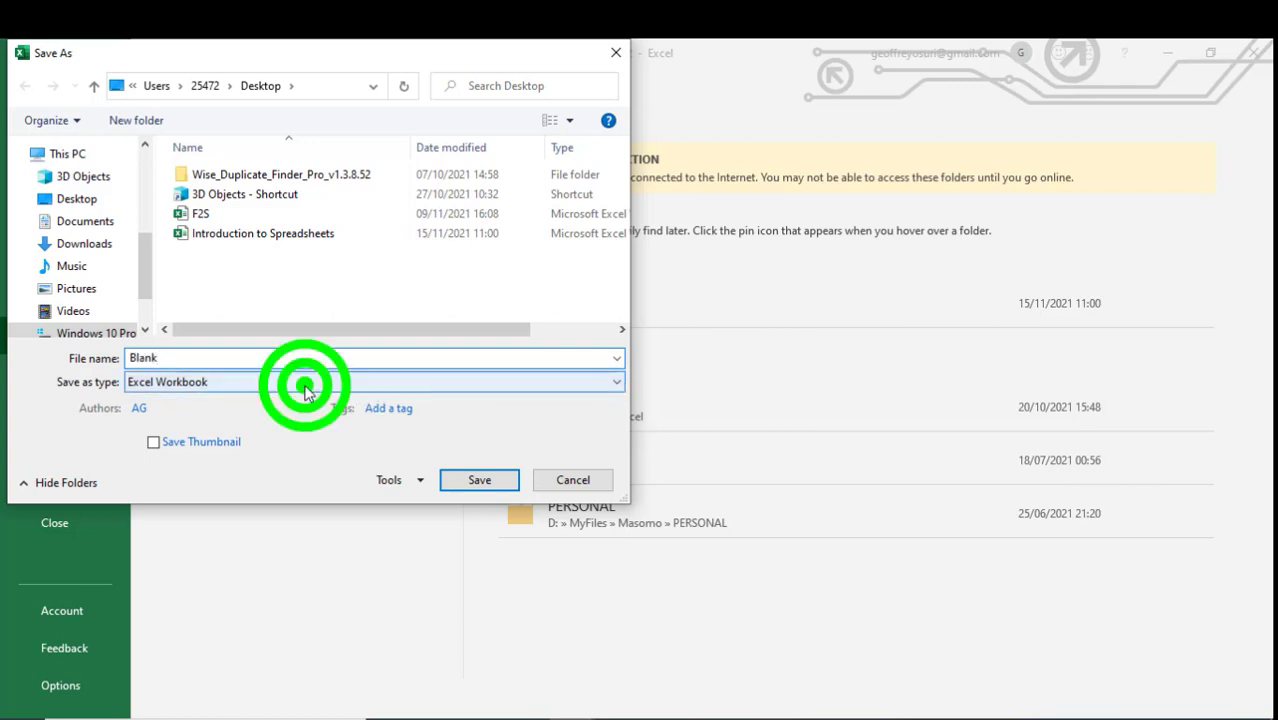
pyautogui.click(350, 47)
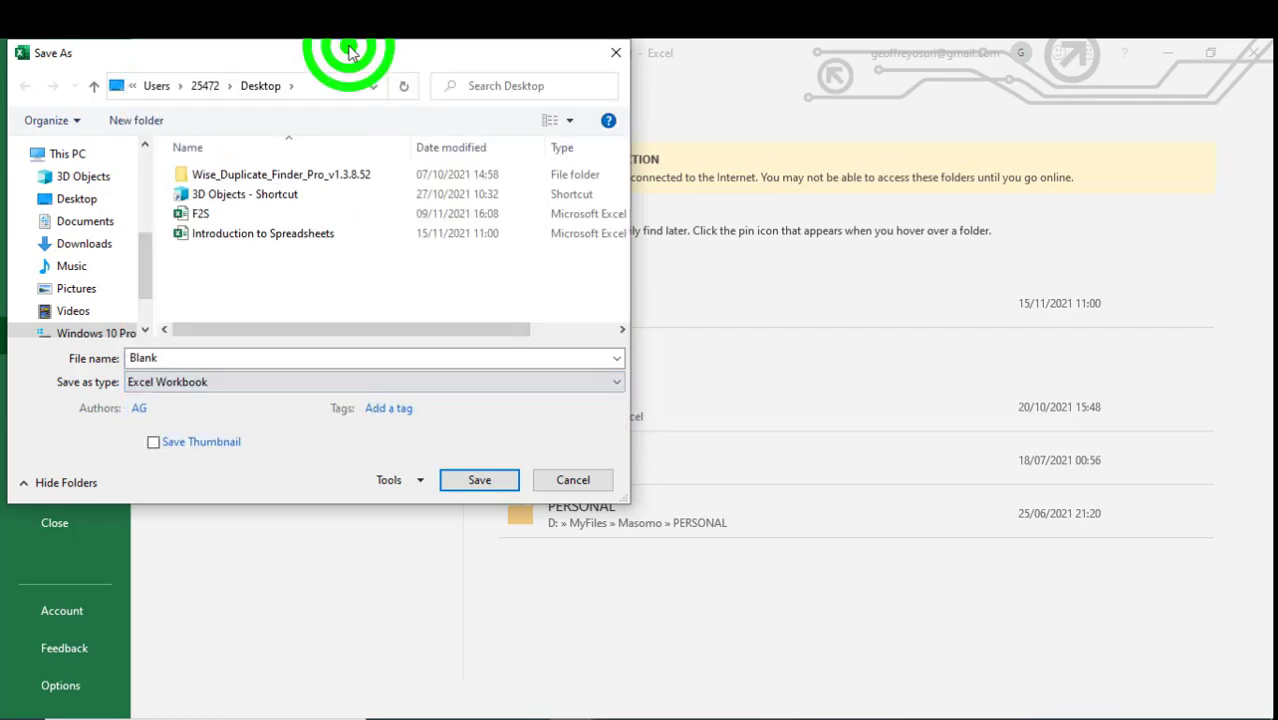
pyautogui.click(478, 483)
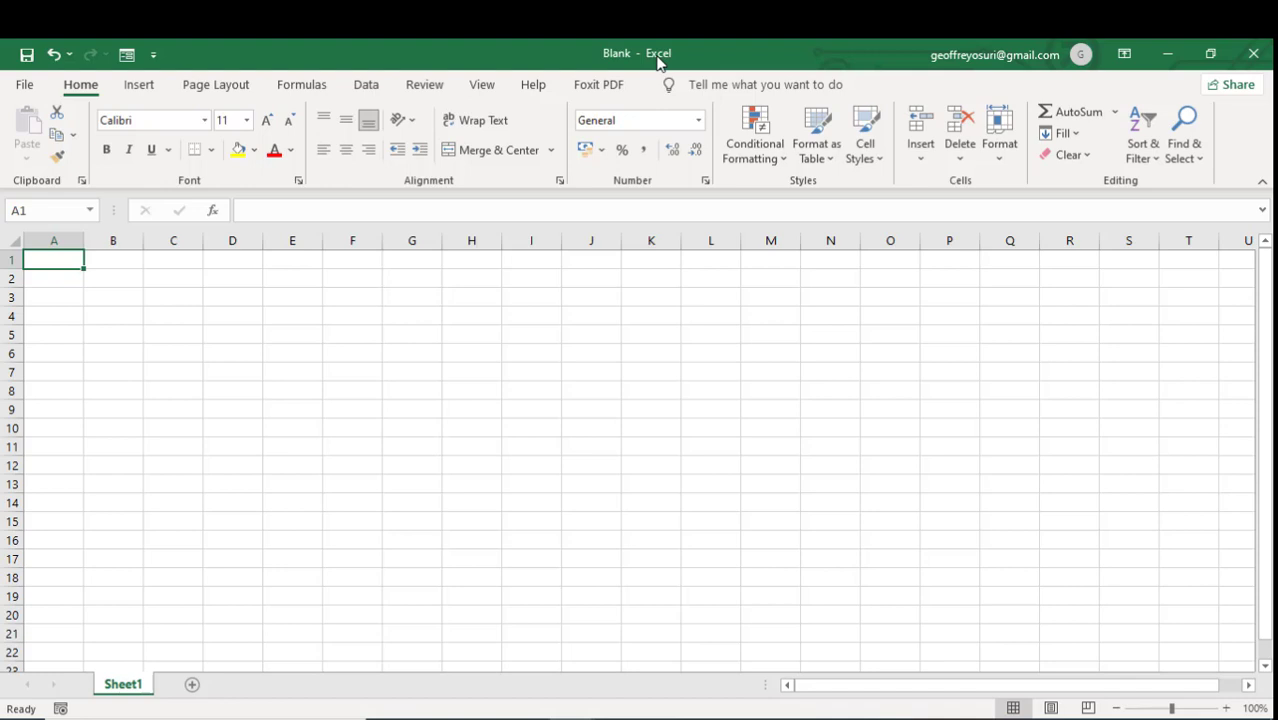
# Create a new workbook from the Sales Report template
pyautogui.click(25, 86)
pyautogui.click(54, 173)
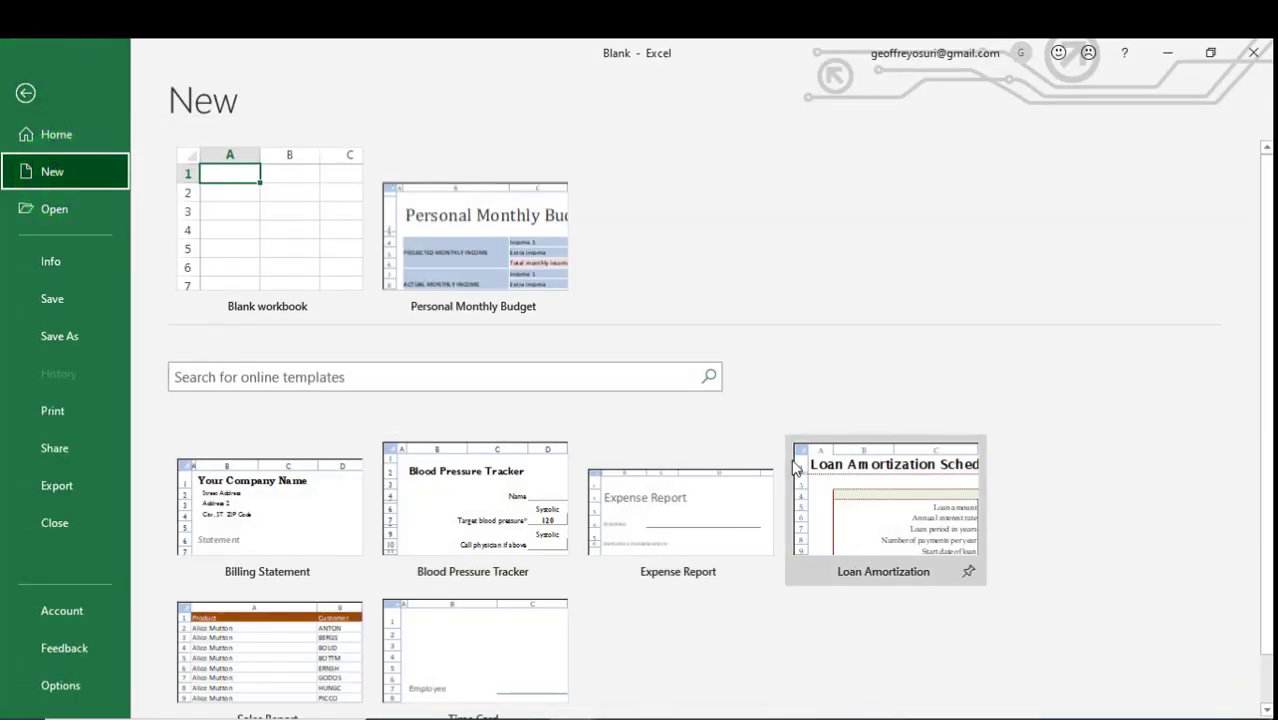
pyautogui.moveTo(1267, 362); pyautogui.dragTo(1267, 412)
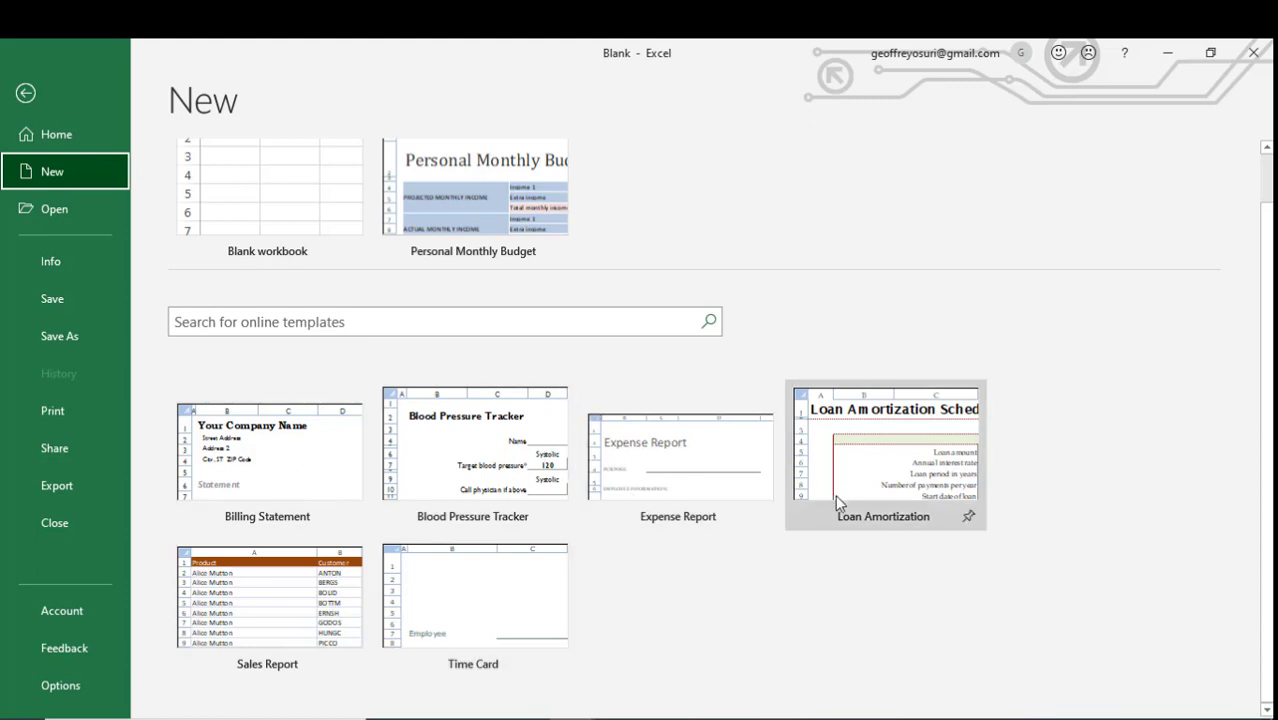
pyautogui.doubleClick(299, 612)
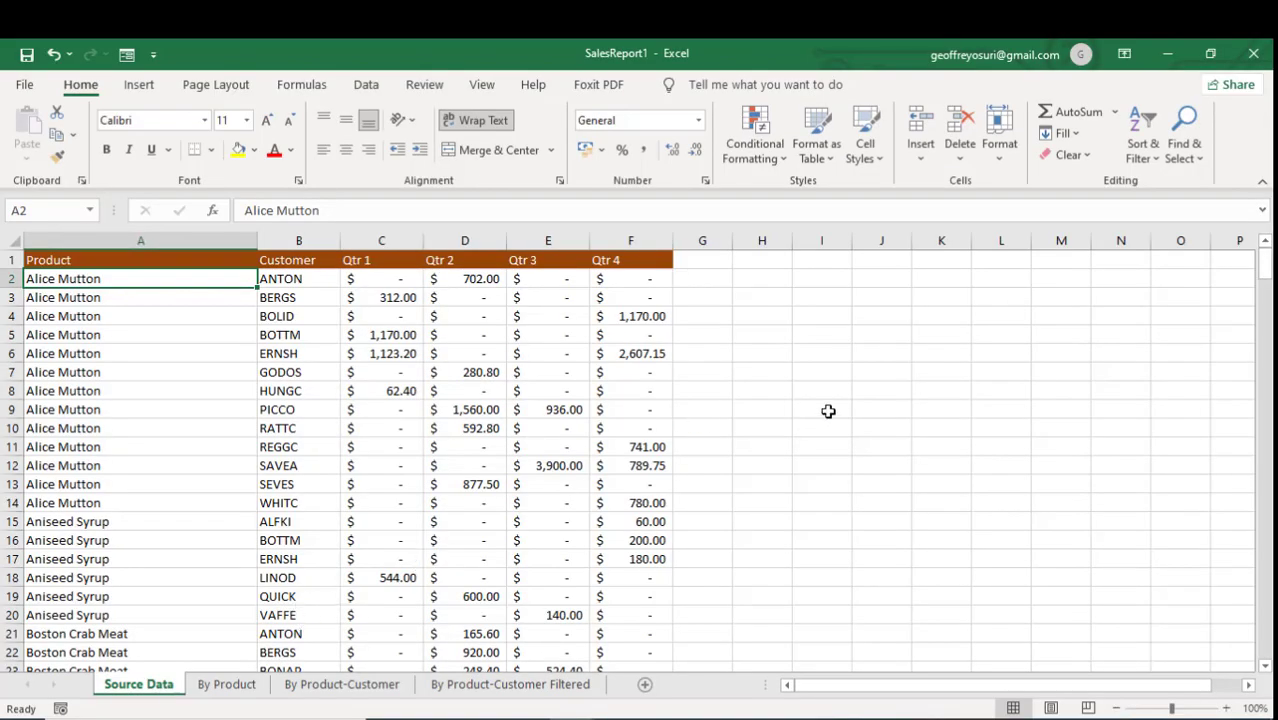
# Look through the Source Data rows and the By Product, By Product-Customer and By Product-Customer Filtered sheets, and return to Source Data
pyautogui.click(1267, 267)
pyautogui.moveTo(1267, 266)
pyautogui.mouseDown()
pyautogui.moveTo(1267, 640)
pyautogui.moveTo(1262, 262)
pyautogui.mouseUp()
pyautogui.click(228, 686)
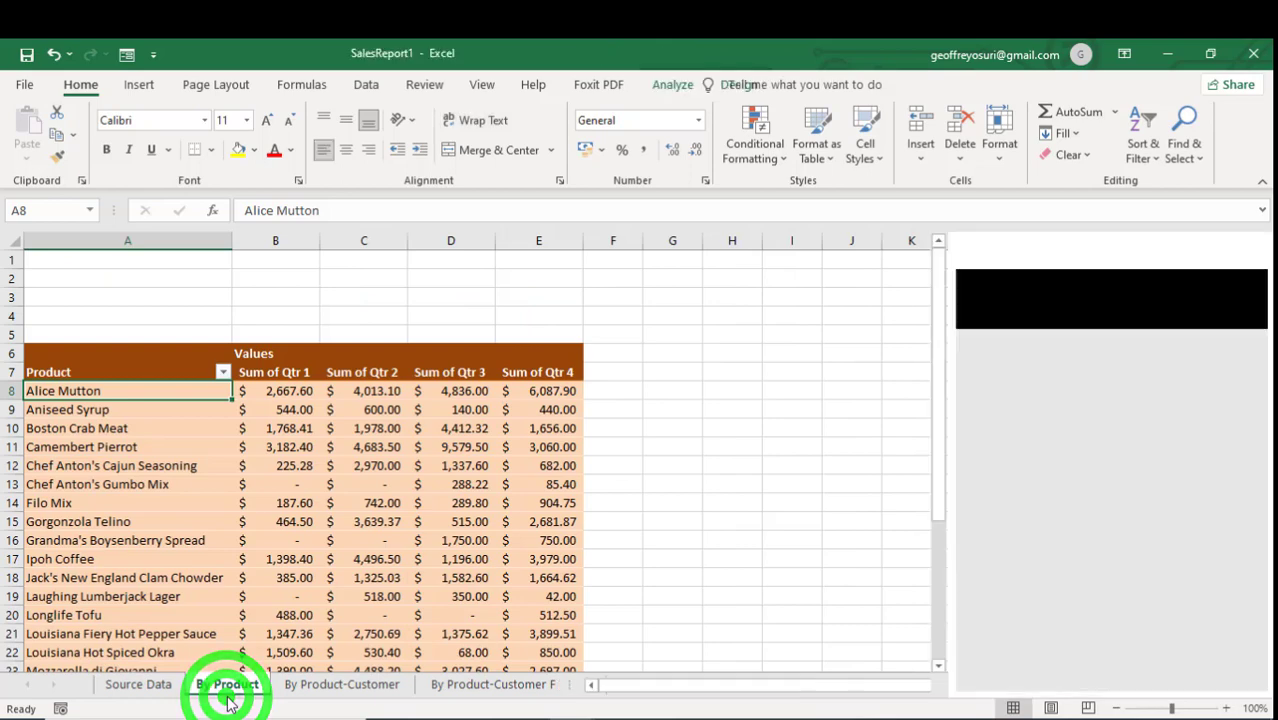
pyautogui.click(305, 686)
pyautogui.click(482, 687)
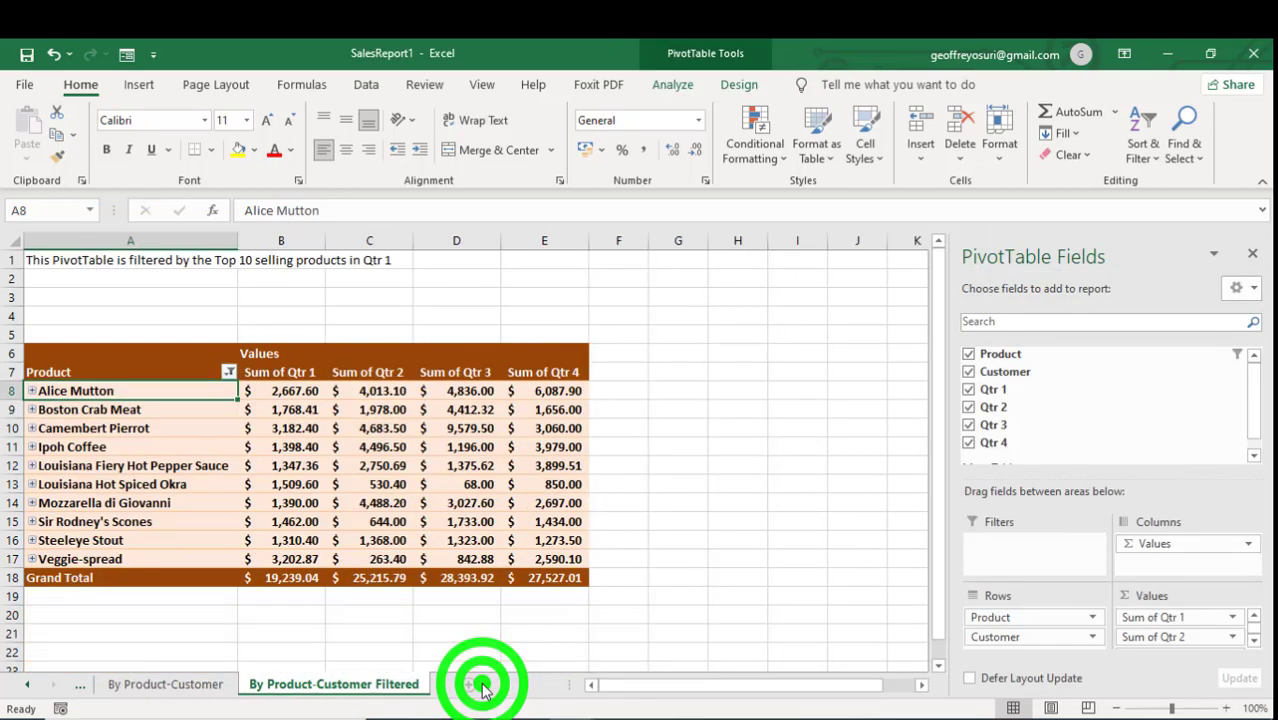
pyautogui.click(165, 685)
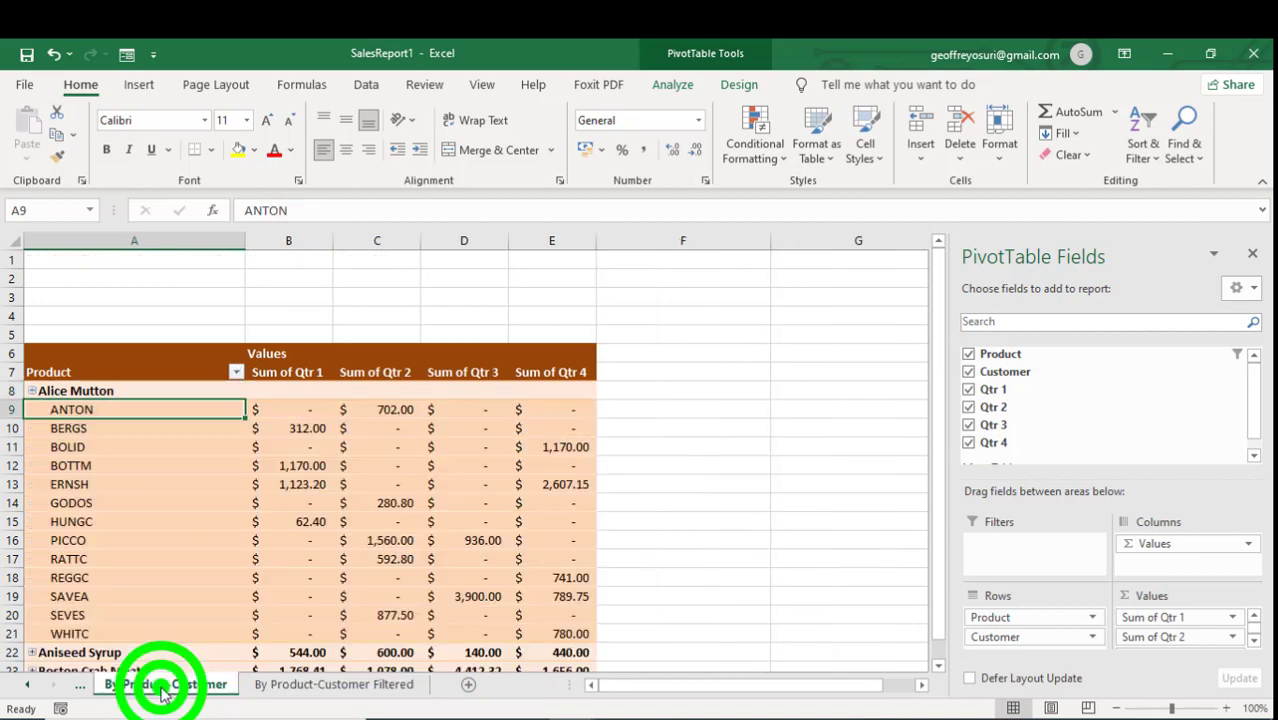
pyautogui.click(27, 685)
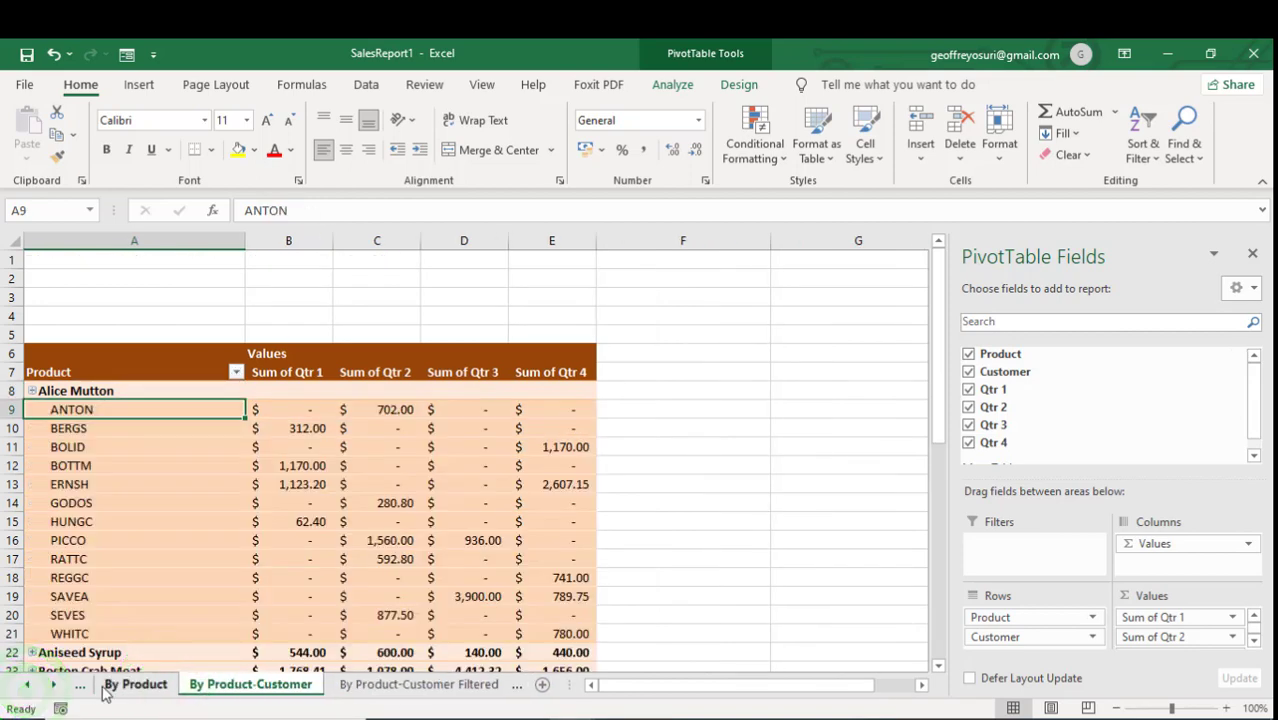
pyautogui.click(30, 690)
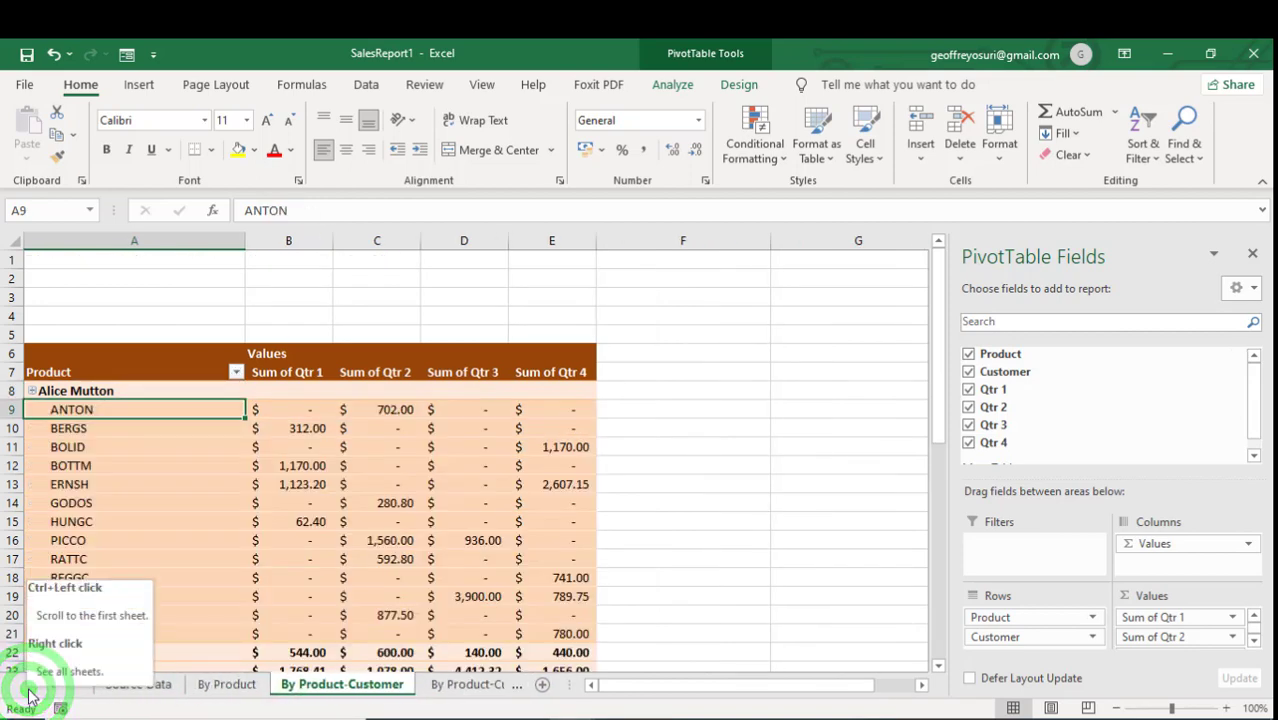
pyautogui.click(138, 684)
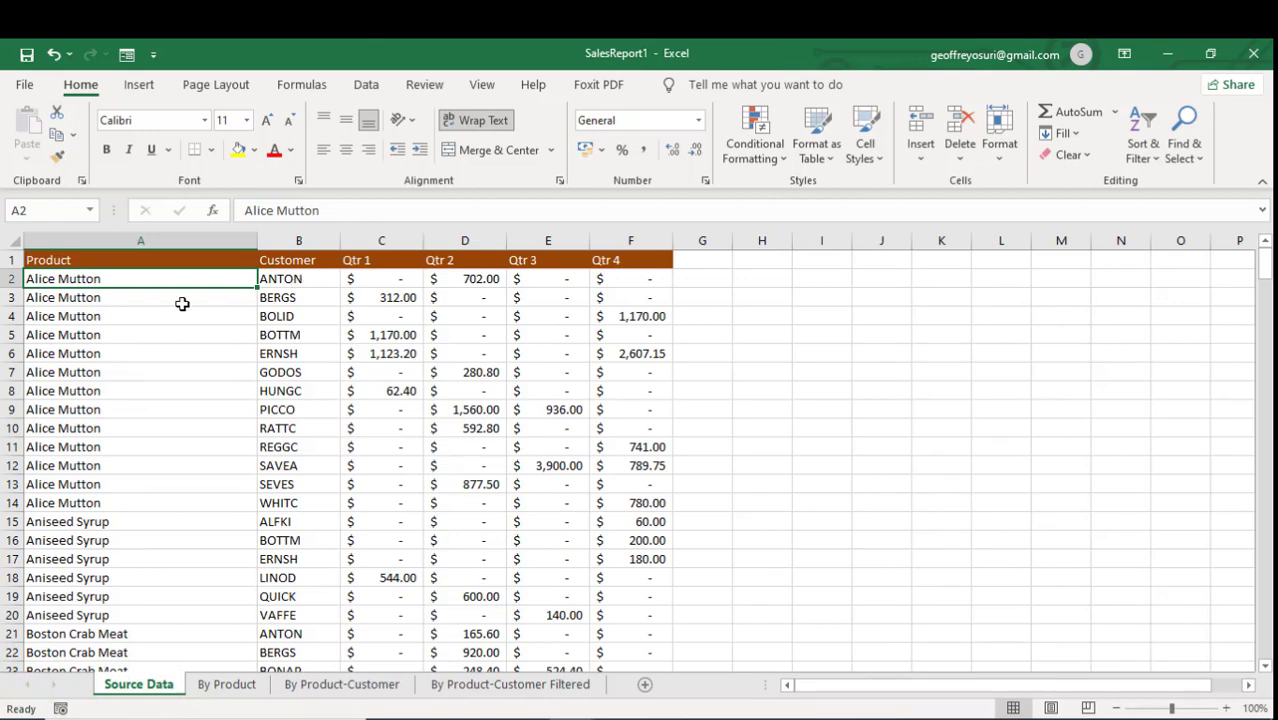
# Replace the product name in cell A2 of the Source Data sheet with Mobile phones
pyautogui.click(107, 280)
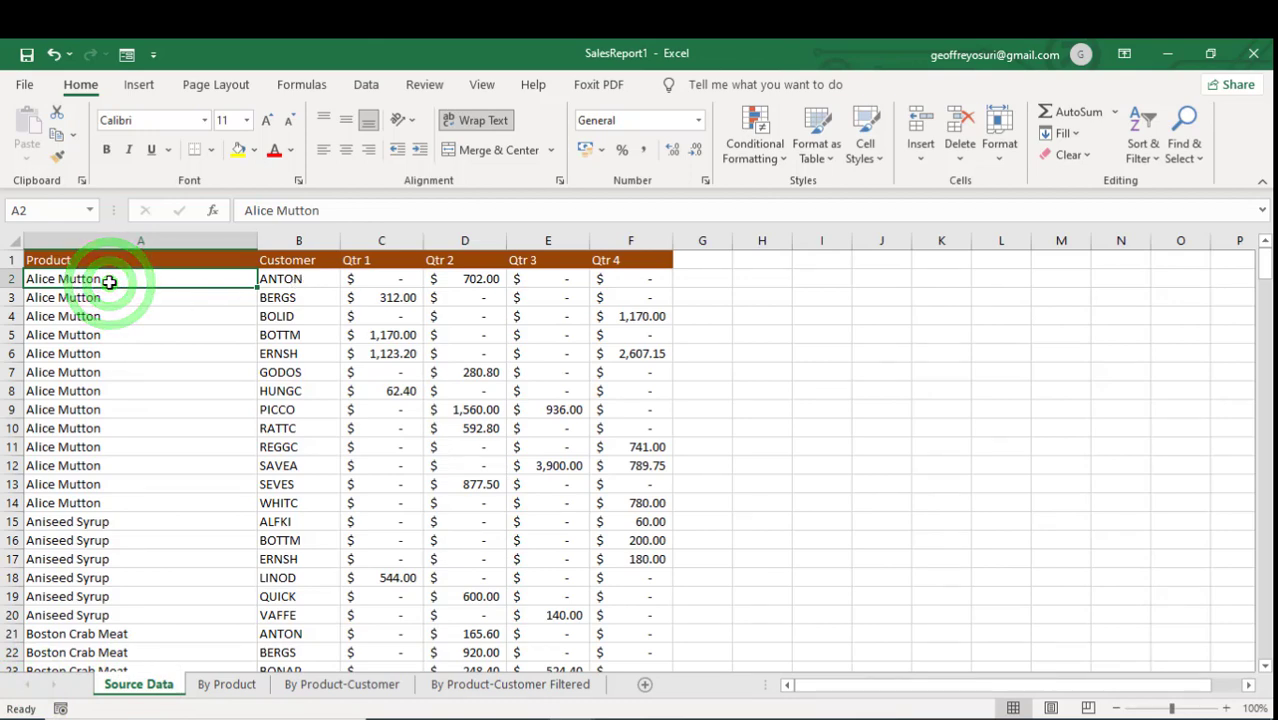
pyautogui.doubleClick(109, 281)
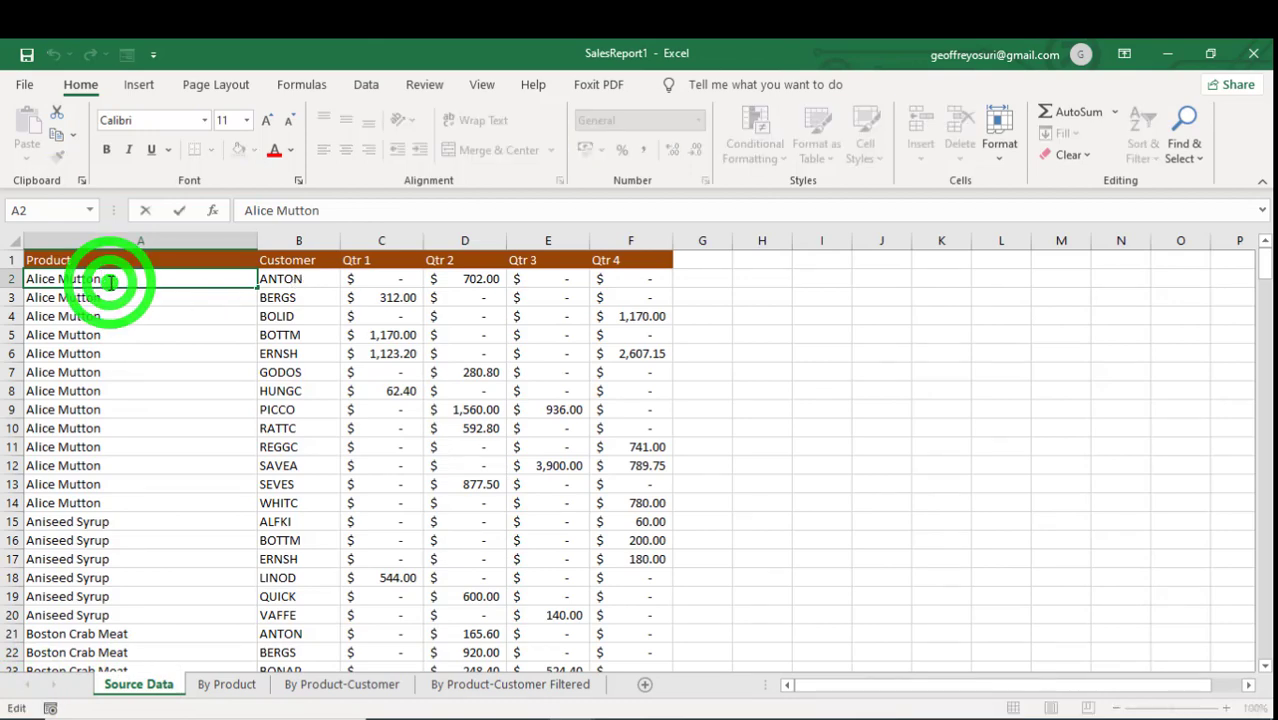
pyautogui.press('BackSpace')
pyautogui.press('BackSpace')
pyautogui.press('BackSpace')
pyautogui.press('BackSpace')
pyautogui.press('BackSpace')
pyautogui.press('BackSpace')
pyautogui.press('BackSpace')
pyautogui.press('BackSpace')
pyautogui.press('BackSpace')
pyautogui.press('BackSpace')
pyautogui.press('BackSpace')
pyautogui.press('BackSpace')
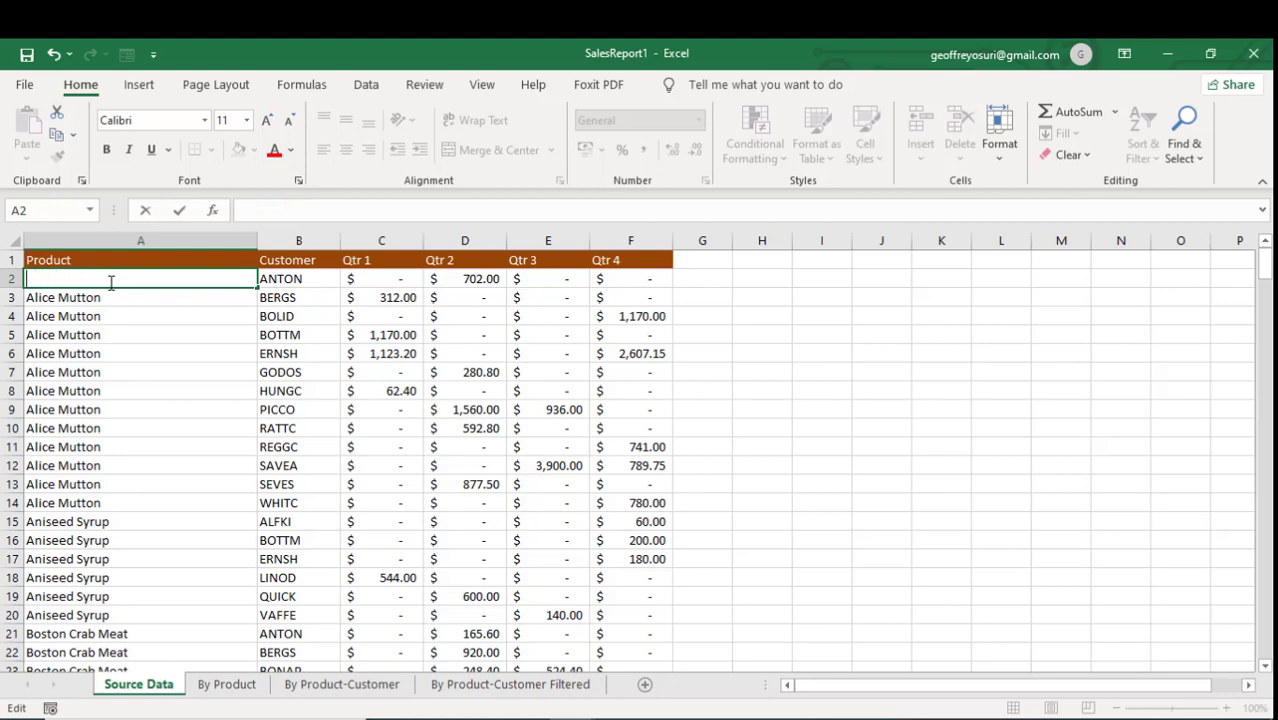
pyautogui.write('Mob')
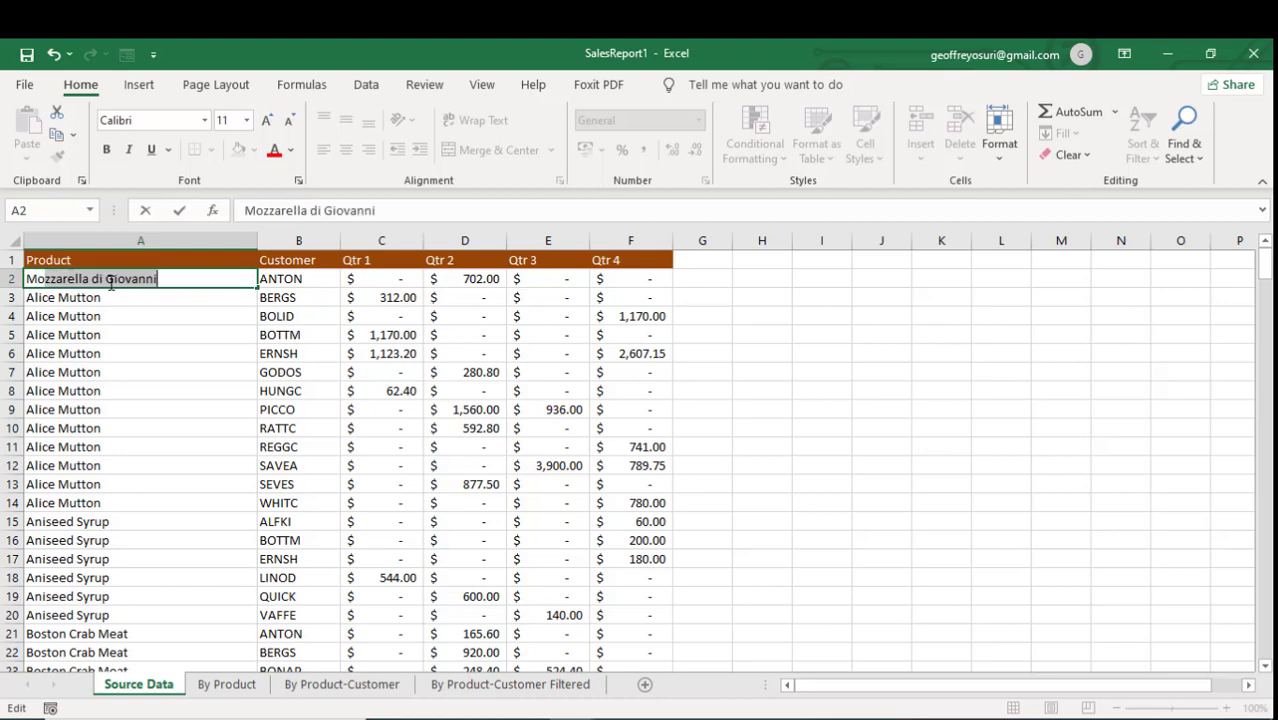
pyautogui.write('ile ')
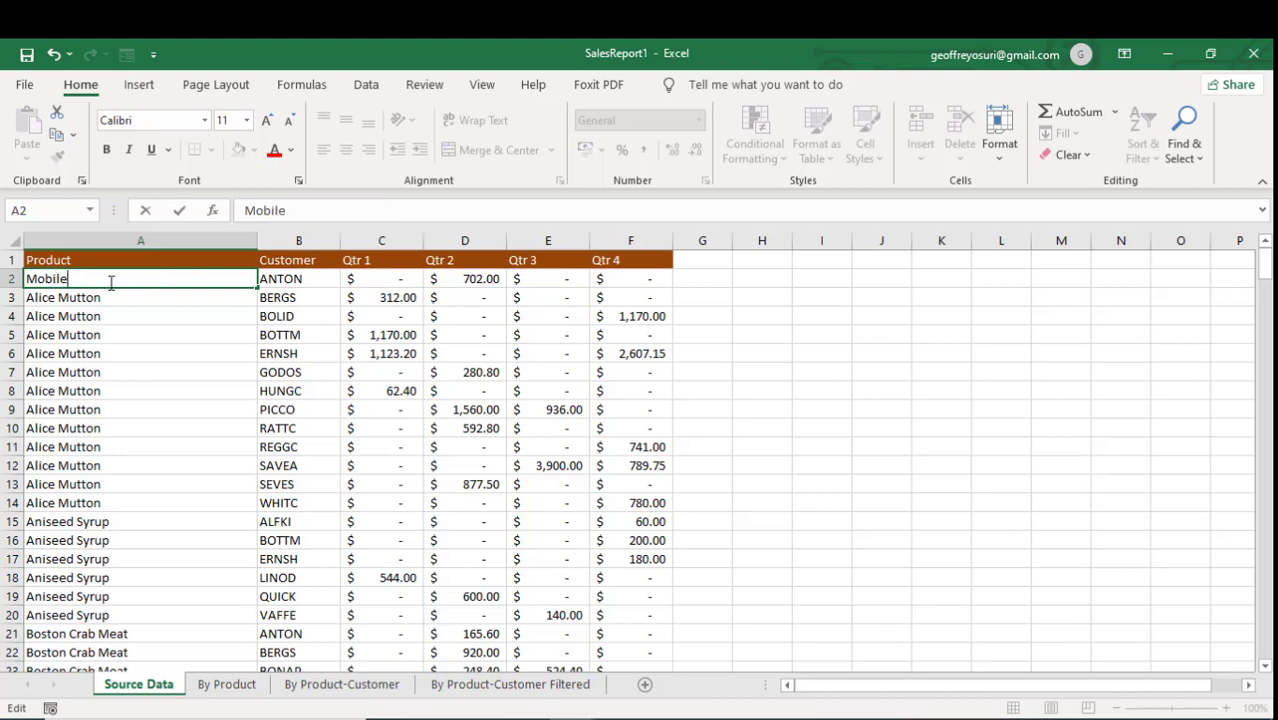
pyautogui.write('phones')
pyautogui.moveTo(128, 296); pyautogui.dragTo(153, 288)
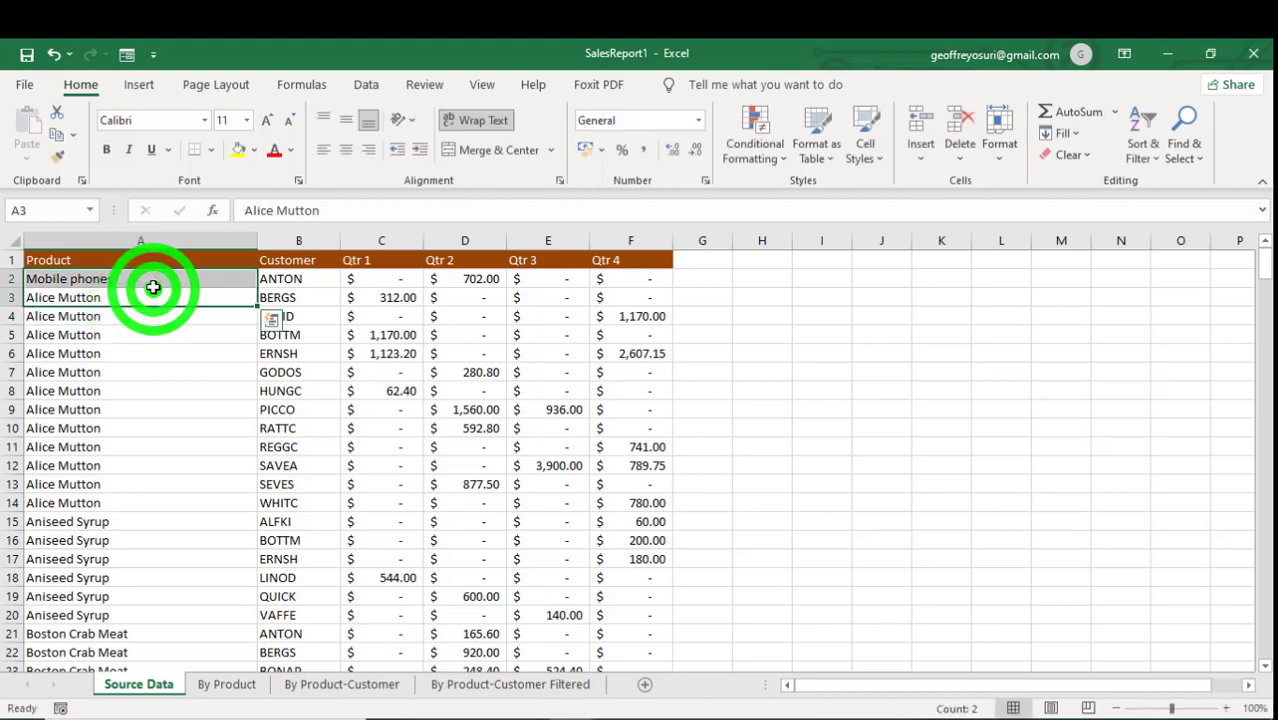
# Replace the customer entry in cell B2 with the new customer's first name
pyautogui.click(281, 285)
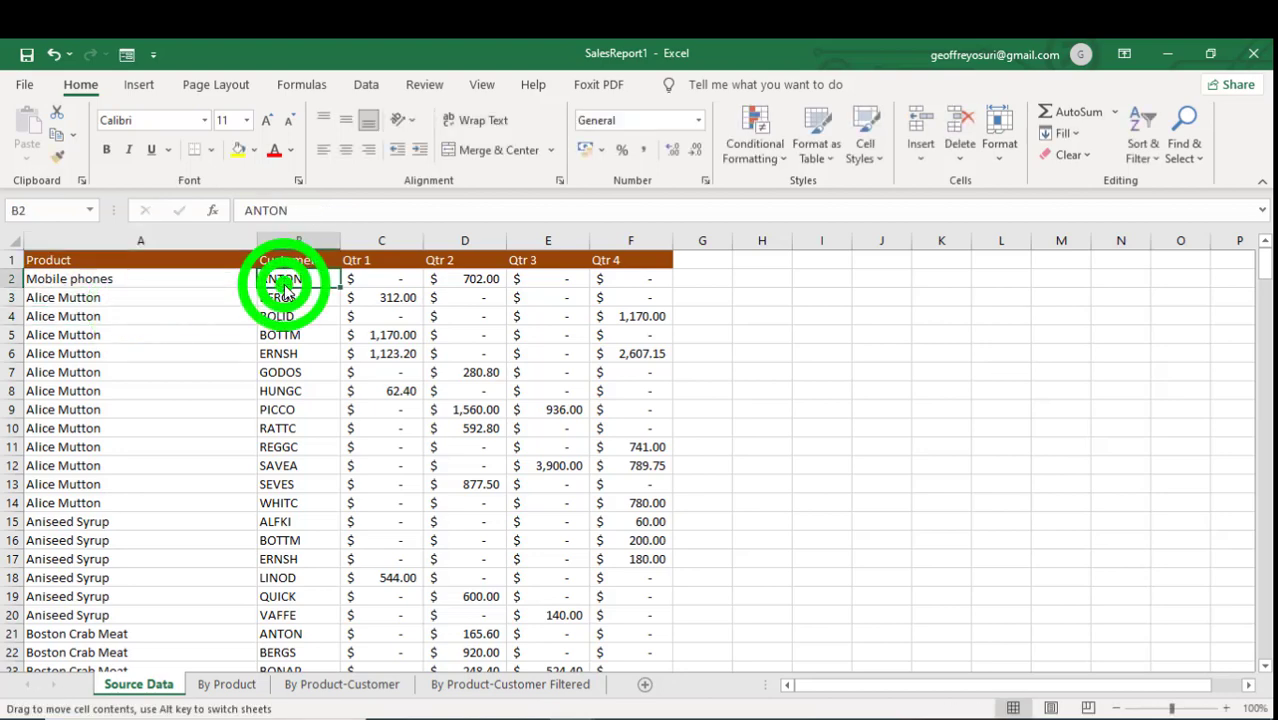
pyautogui.hotkey('ctrl', 'Down')
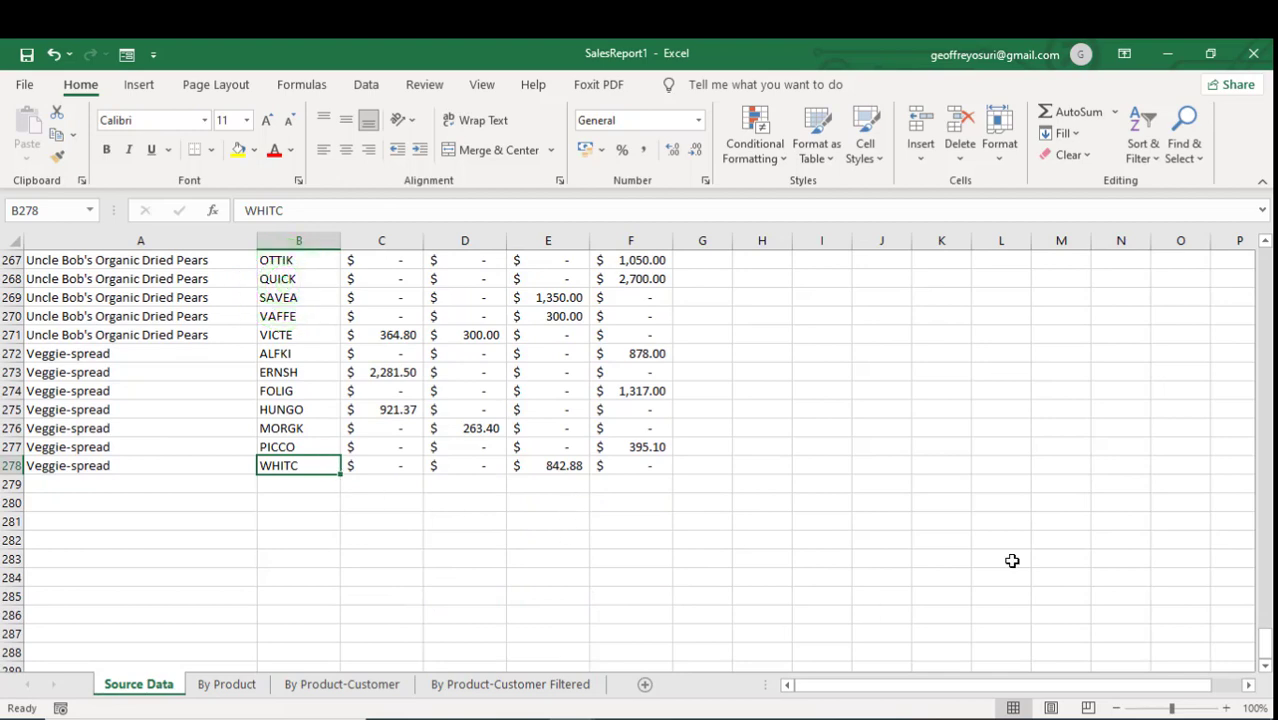
pyautogui.moveTo(1266, 642); pyautogui.dragTo(1266, 262)
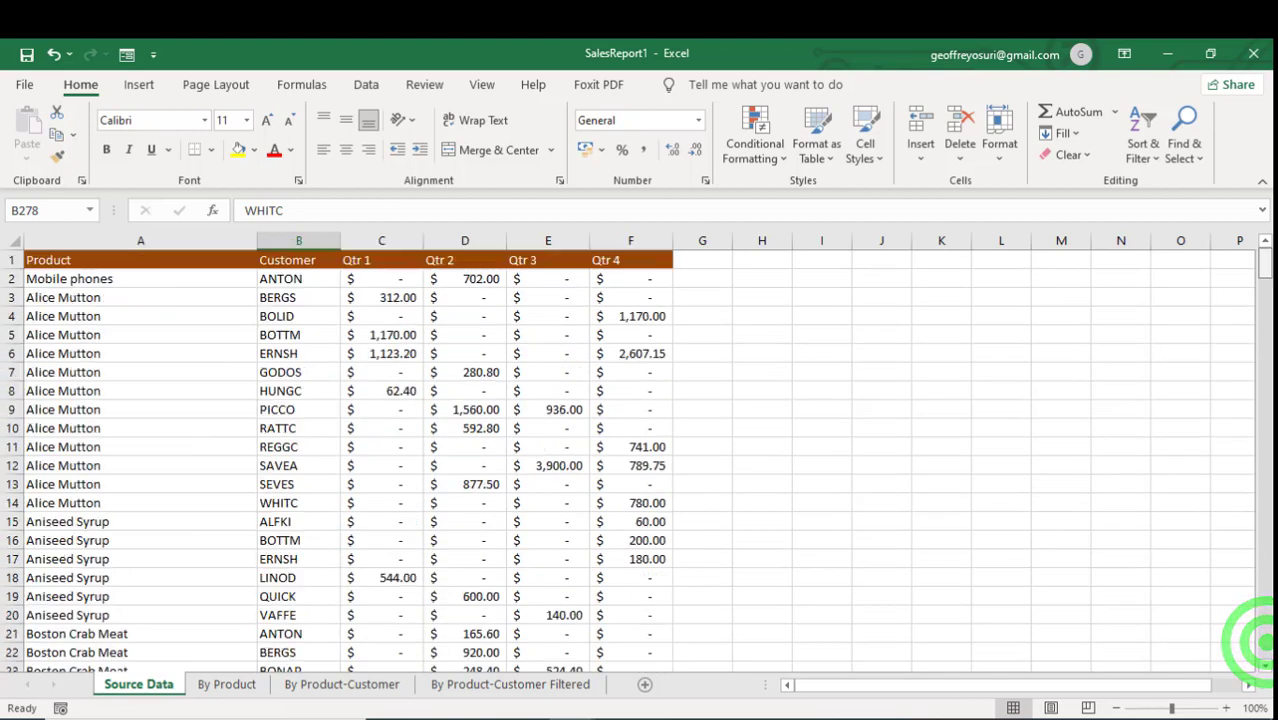
pyautogui.click(298, 280)
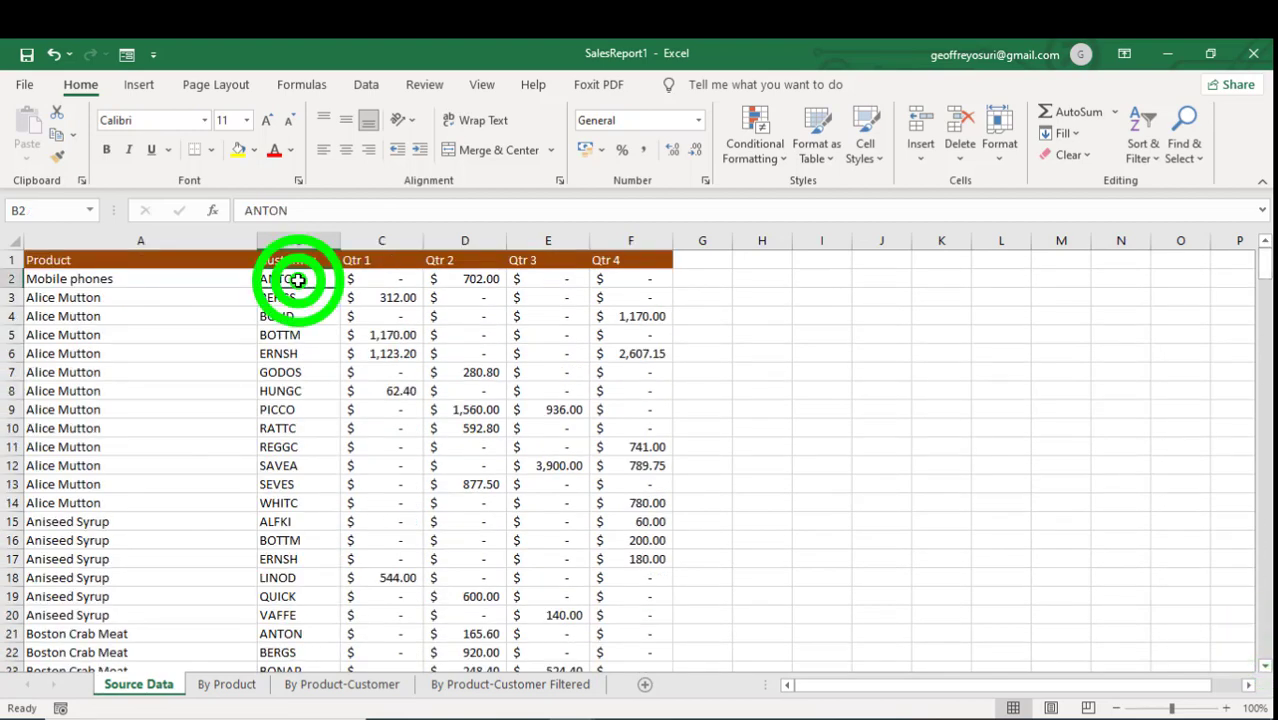
pyautogui.doubleClick(300, 280)
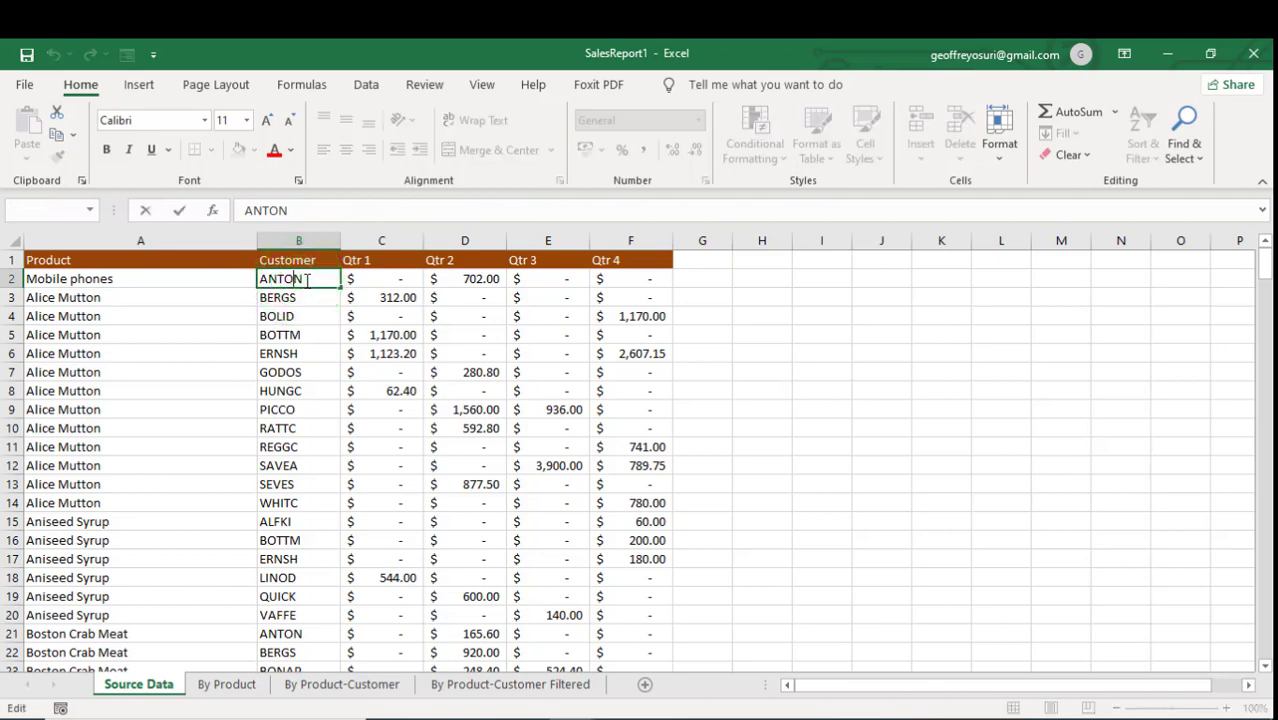
pyautogui.moveTo(308, 280); pyautogui.dragTo(262, 279)
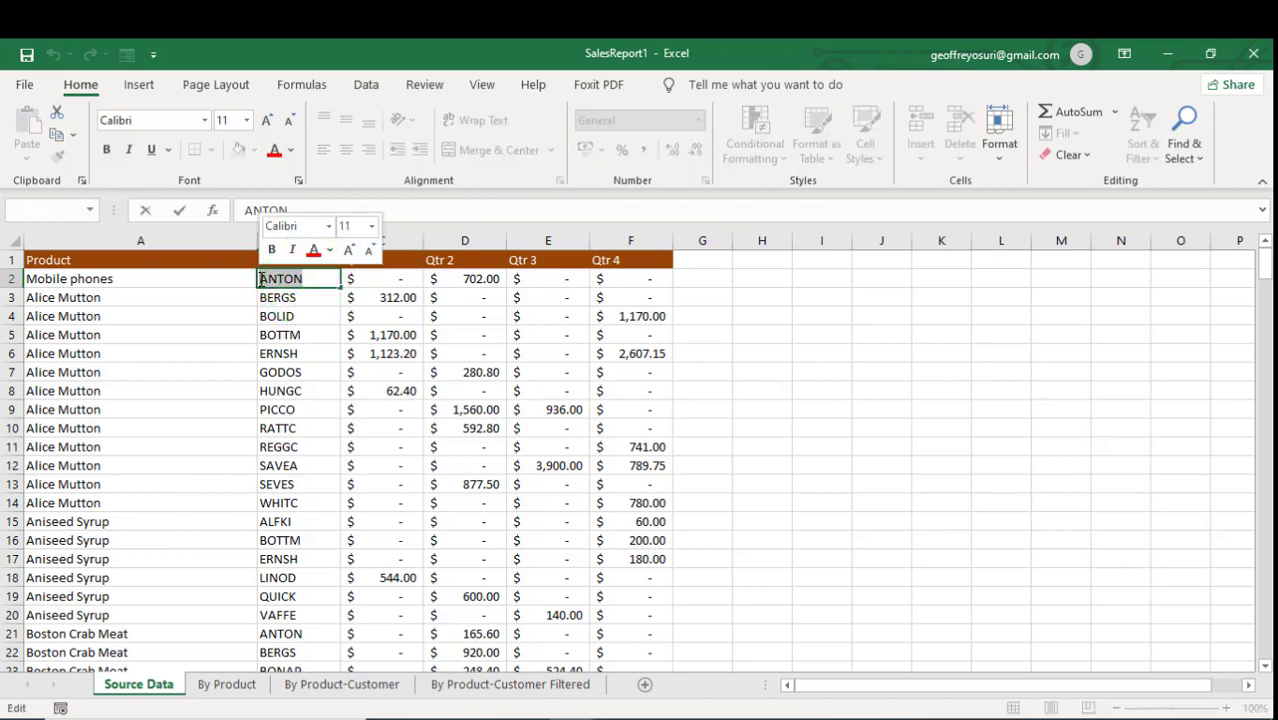
pyautogui.write('Ed')
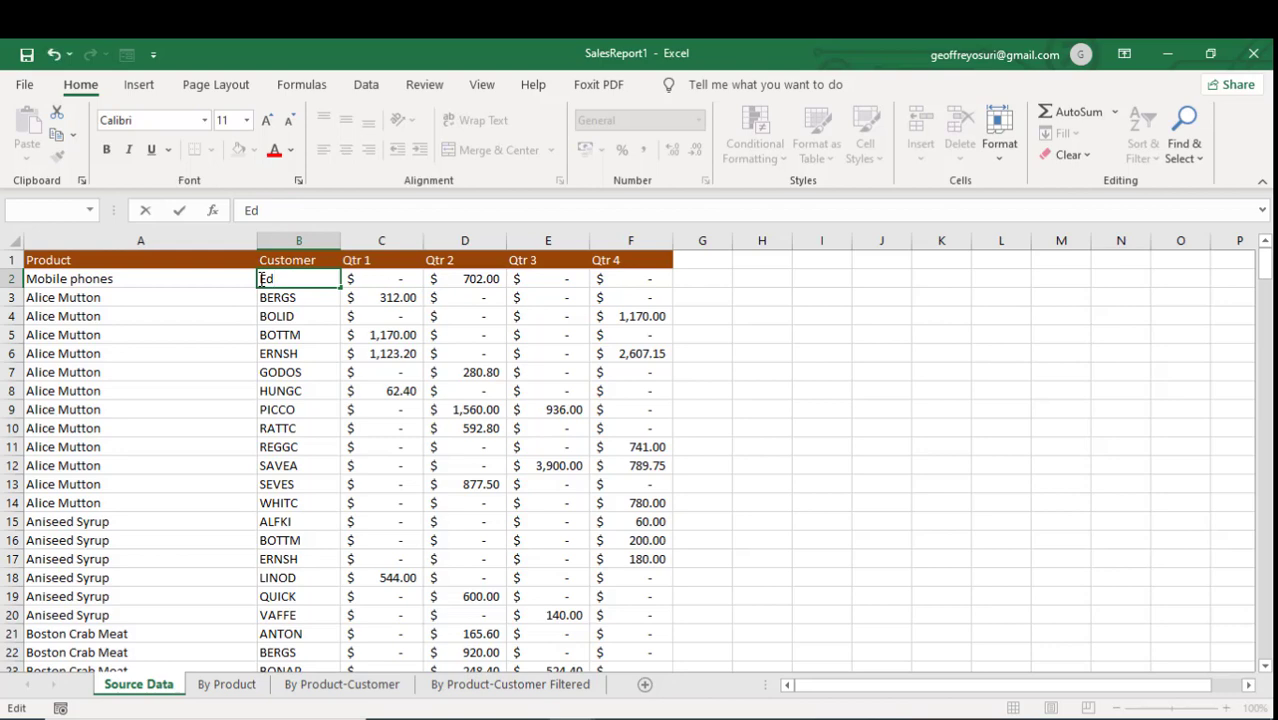
pyautogui.write('die')
pyautogui.click(272, 297)
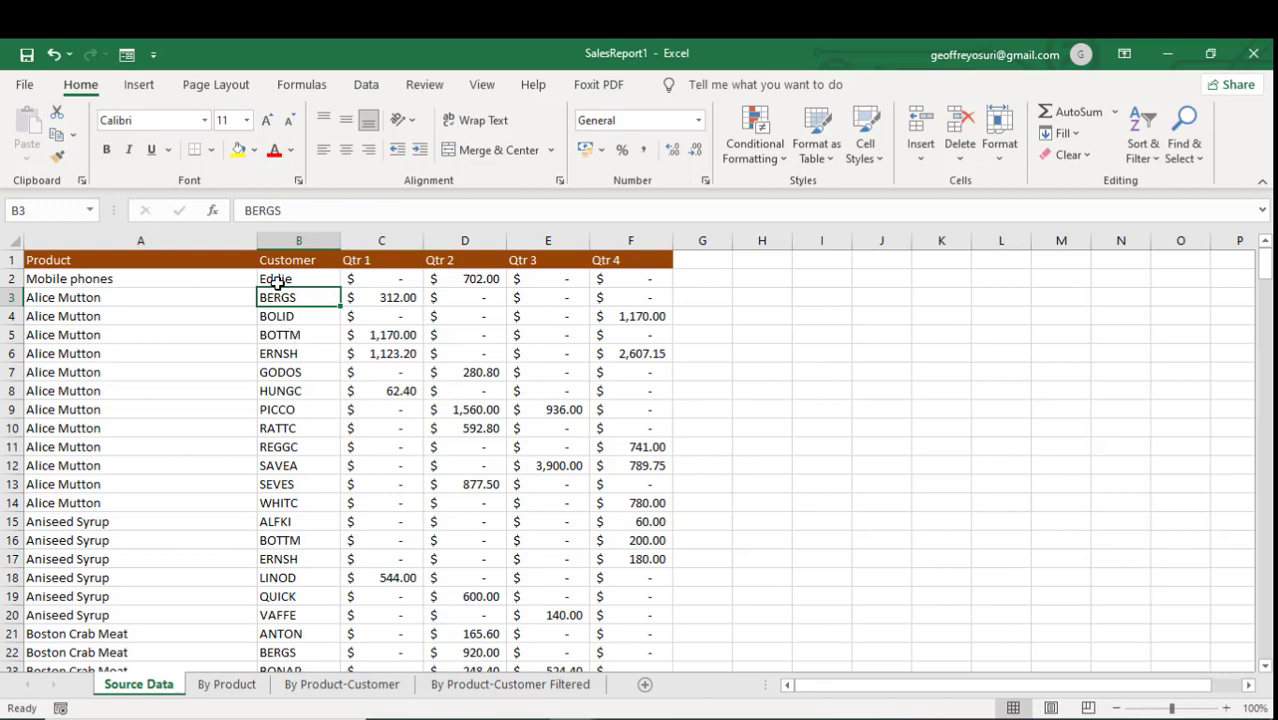
pyautogui.click(109, 281)
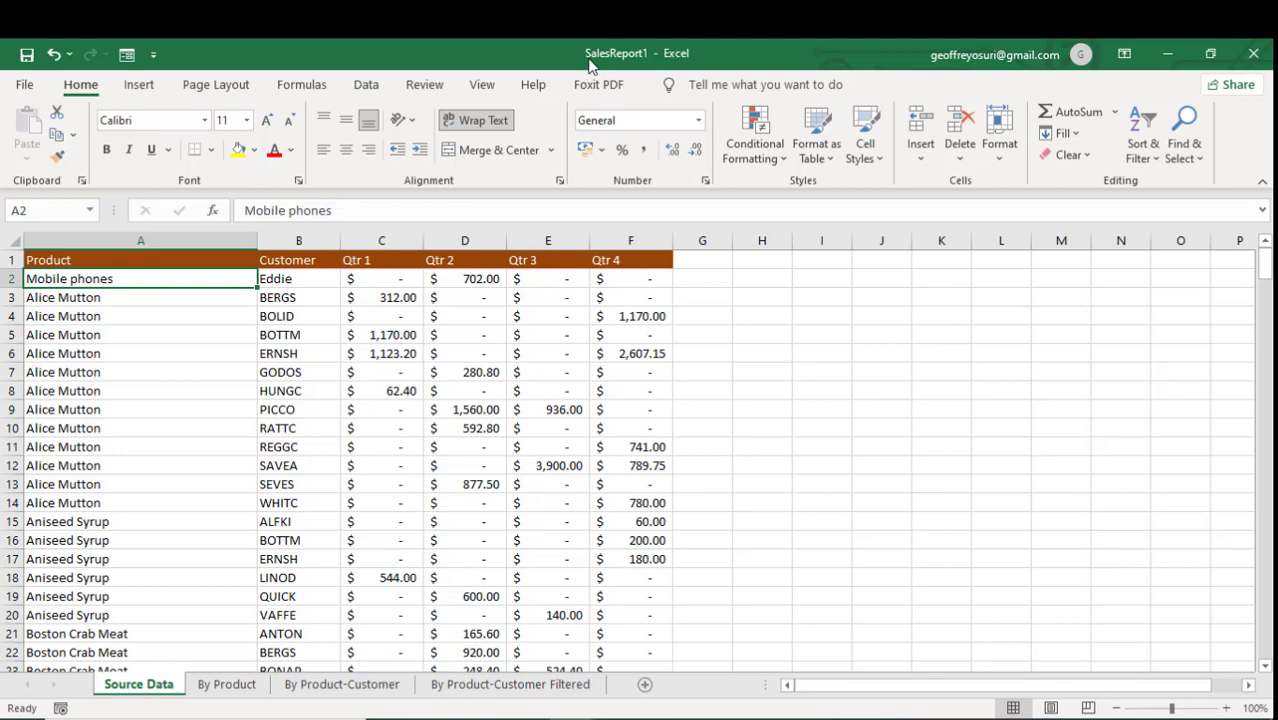
# Save the workbook to the Desktop as an Excel Workbook named Sales Report
pyautogui.click(30, 86)
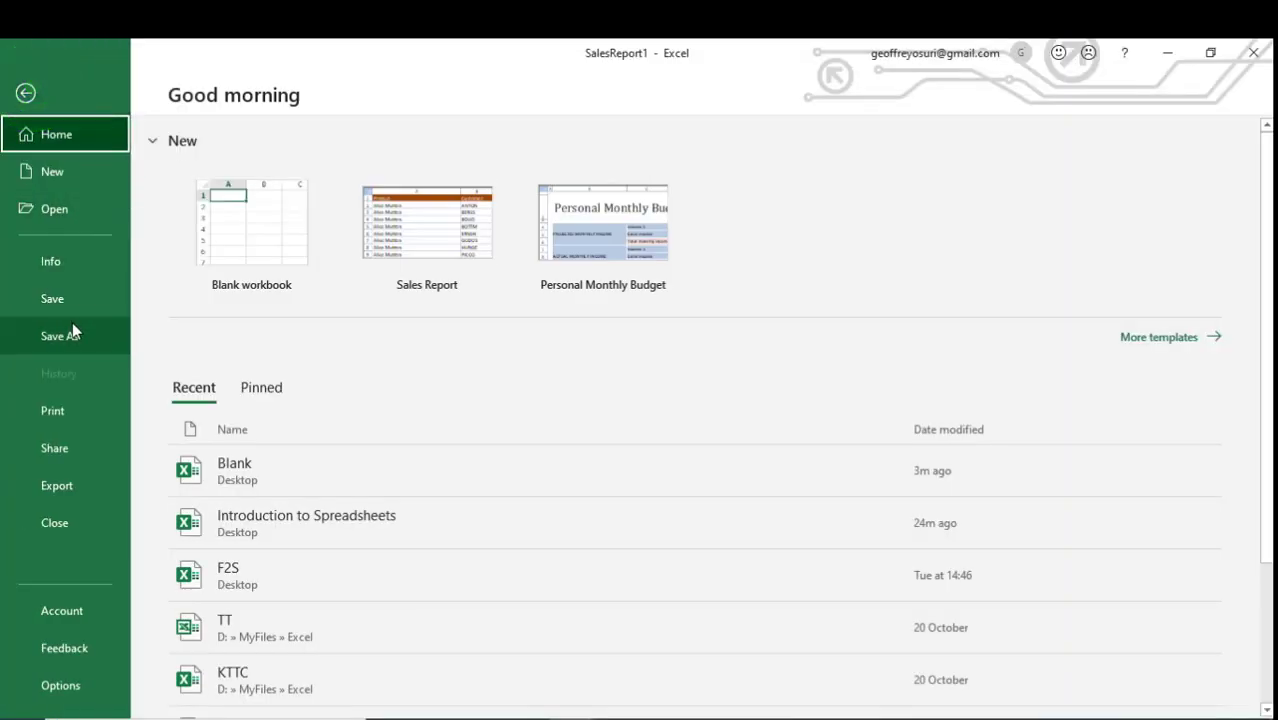
pyautogui.click(72, 335)
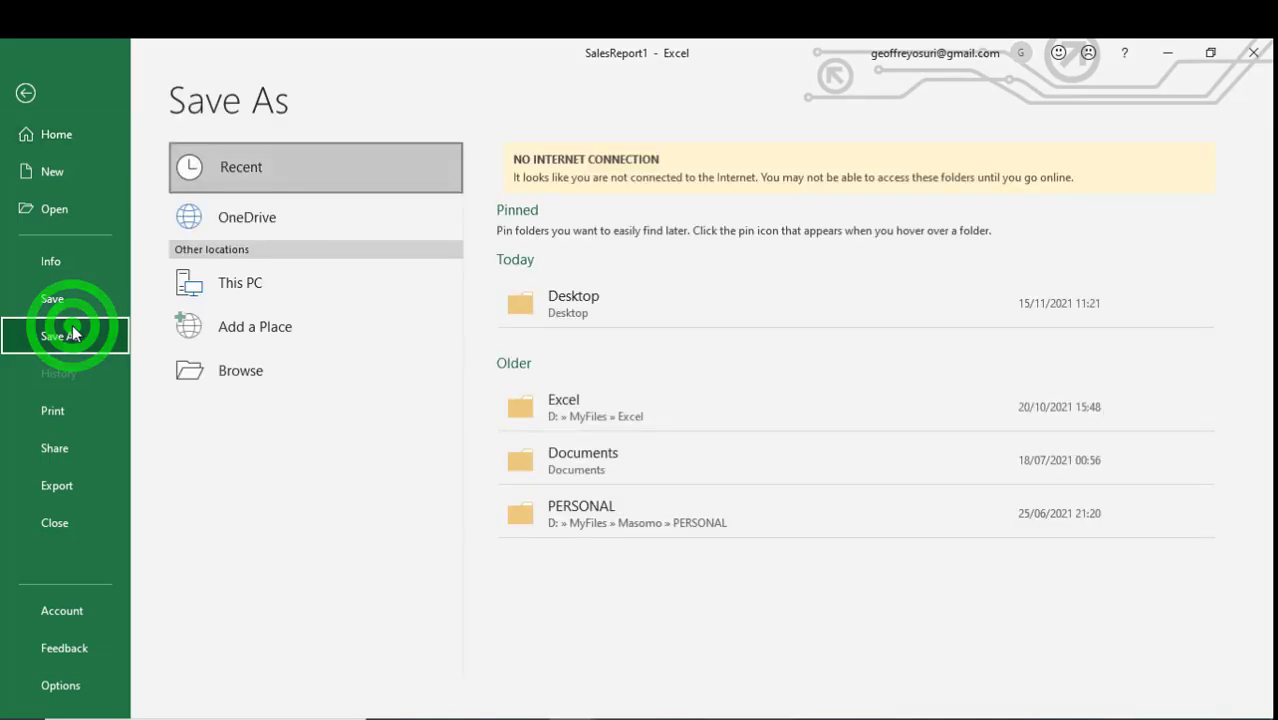
pyautogui.click(560, 292)
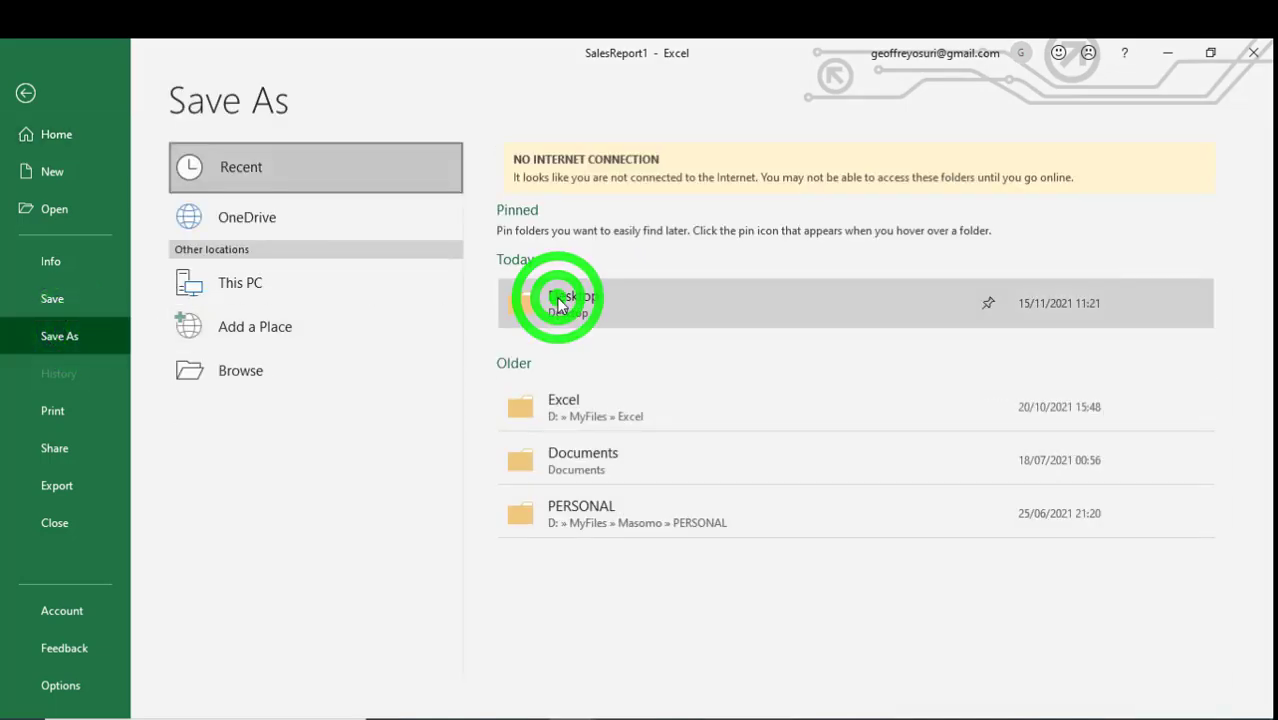
pyautogui.click(246, 362)
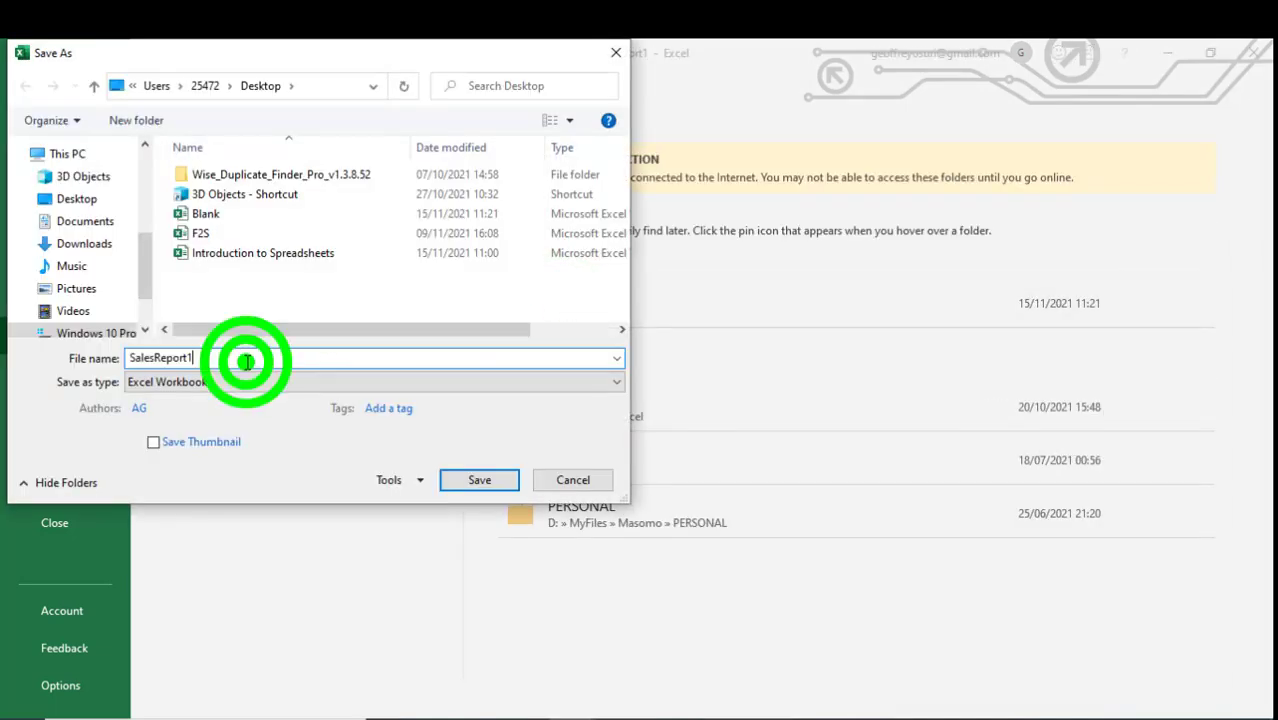
pyautogui.press('BackSpace')
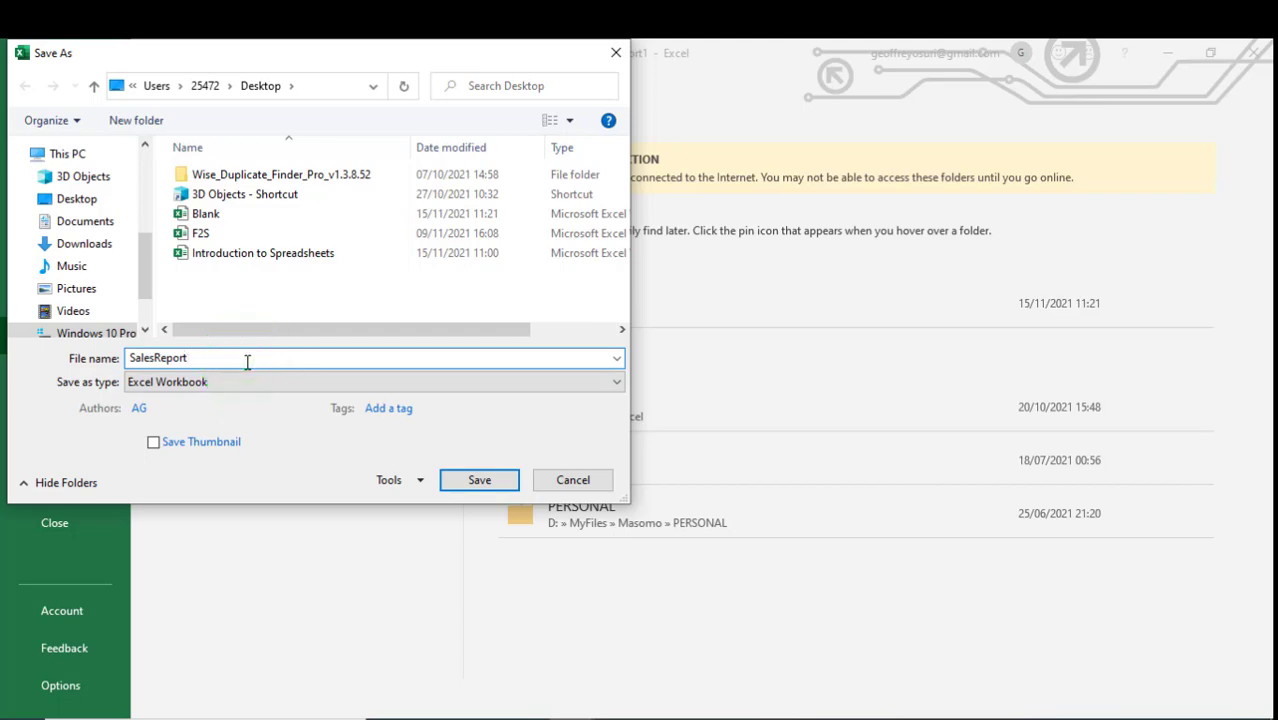
pyautogui.click(152, 360)
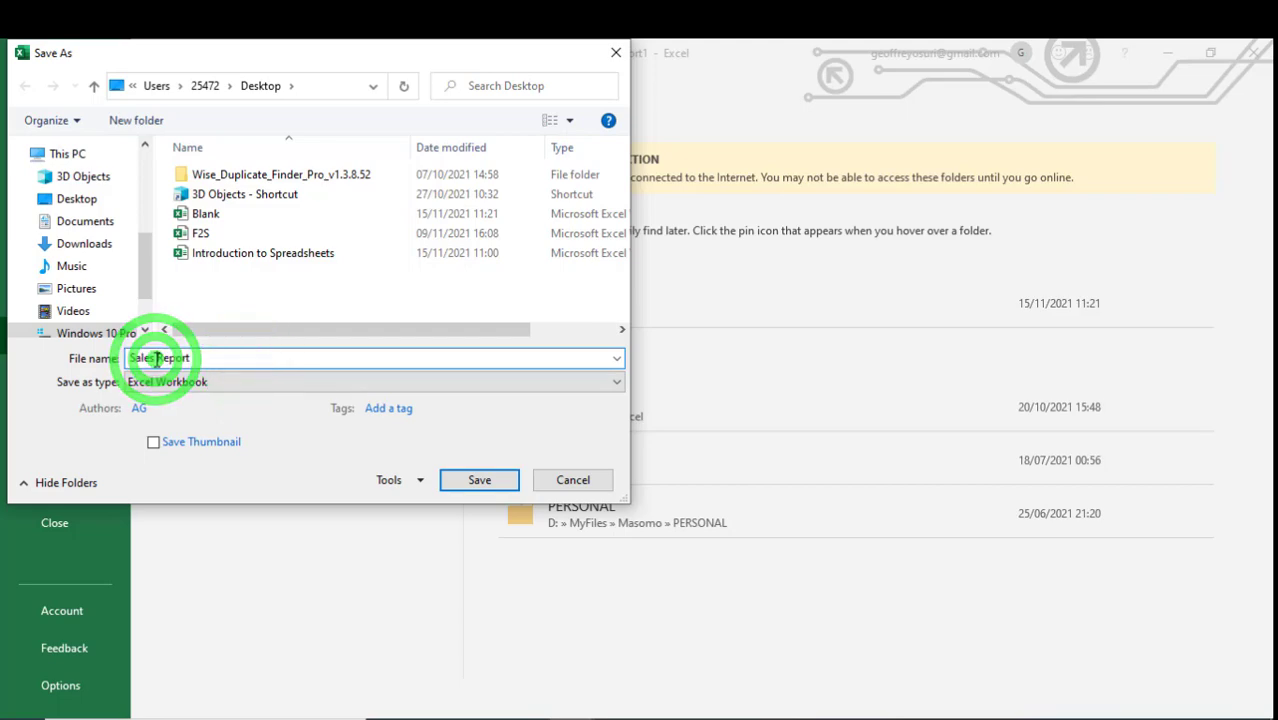
pyautogui.click(484, 485)
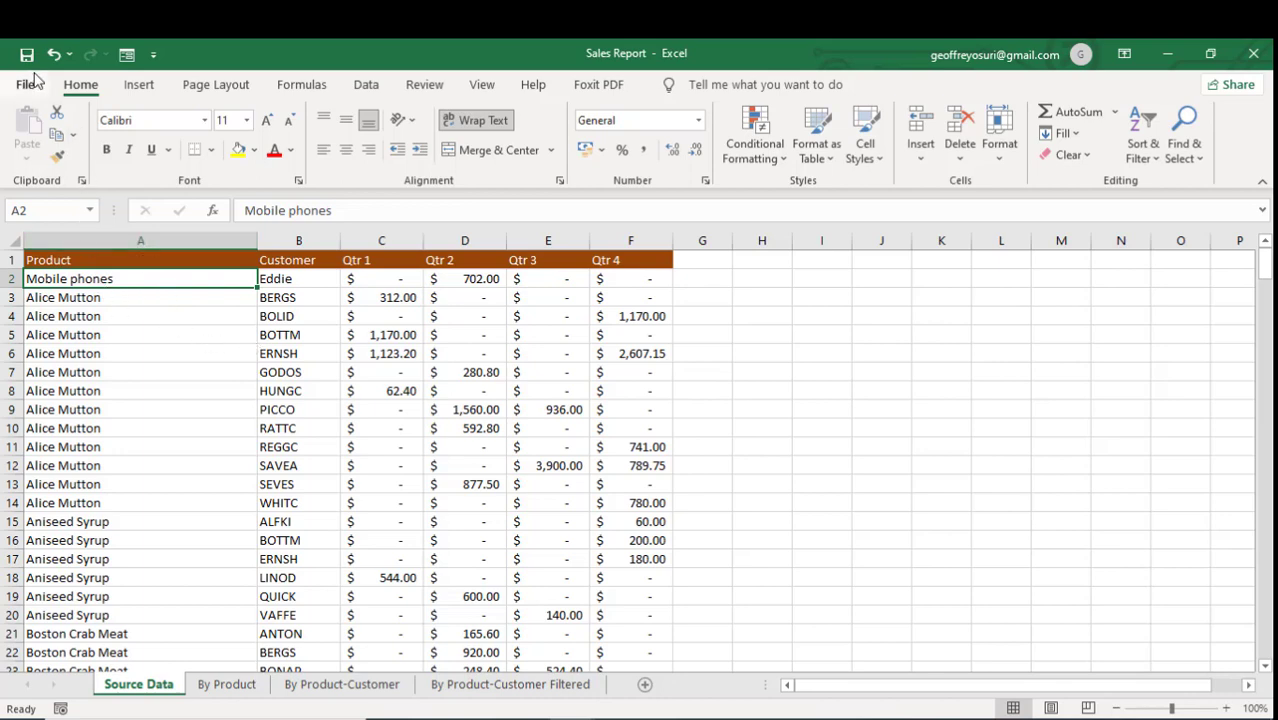
# Browse for existing workbooks and open the Blank workbook from the Desktop
pyautogui.click(30, 84)
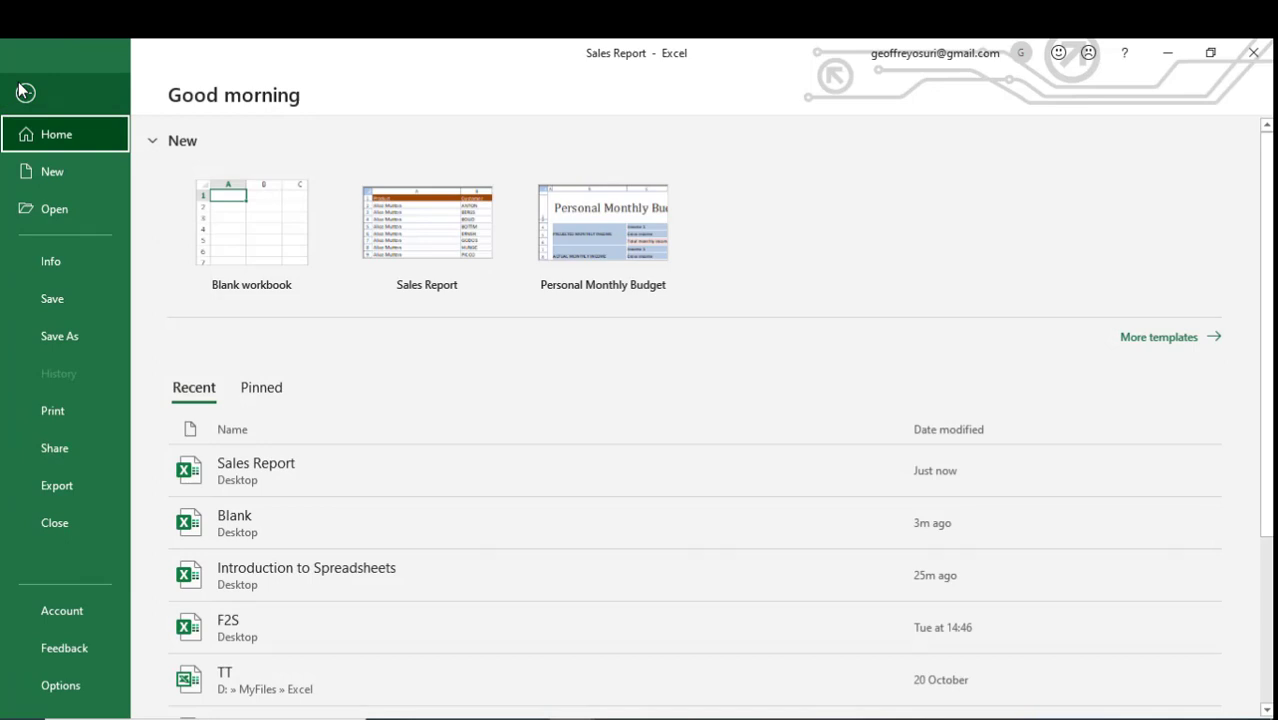
pyautogui.click(25, 91)
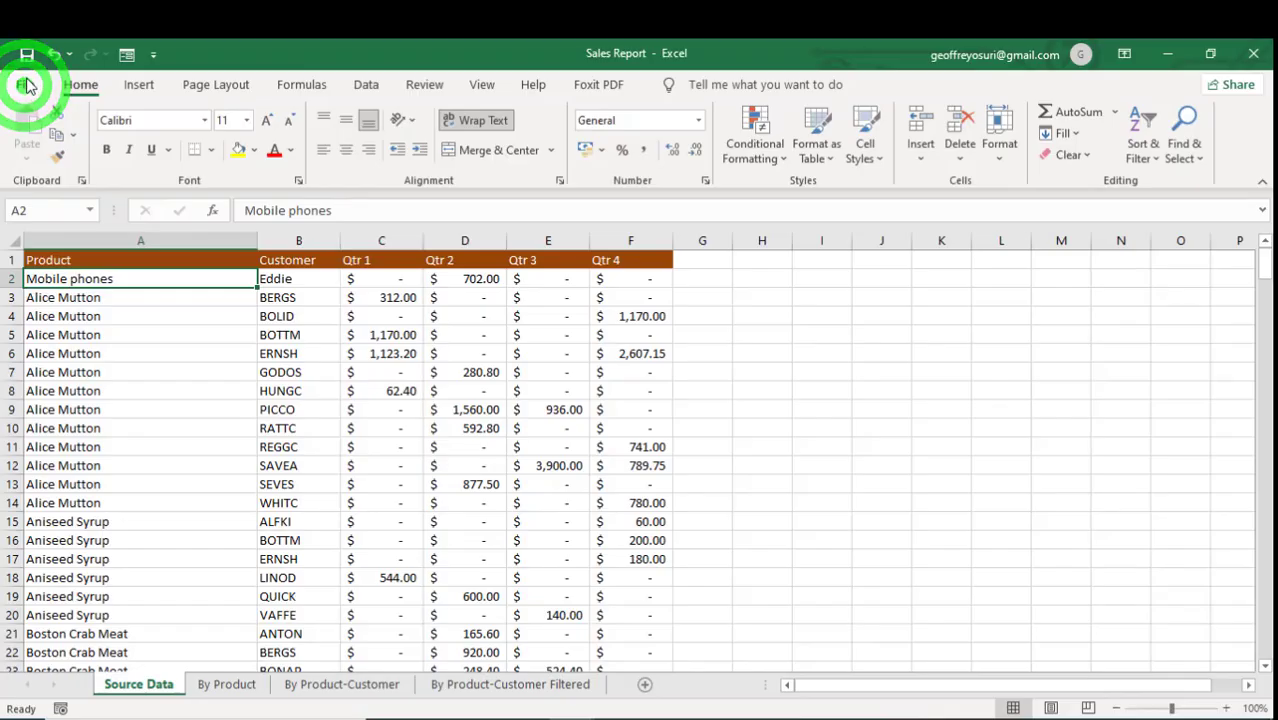
pyautogui.click(27, 84)
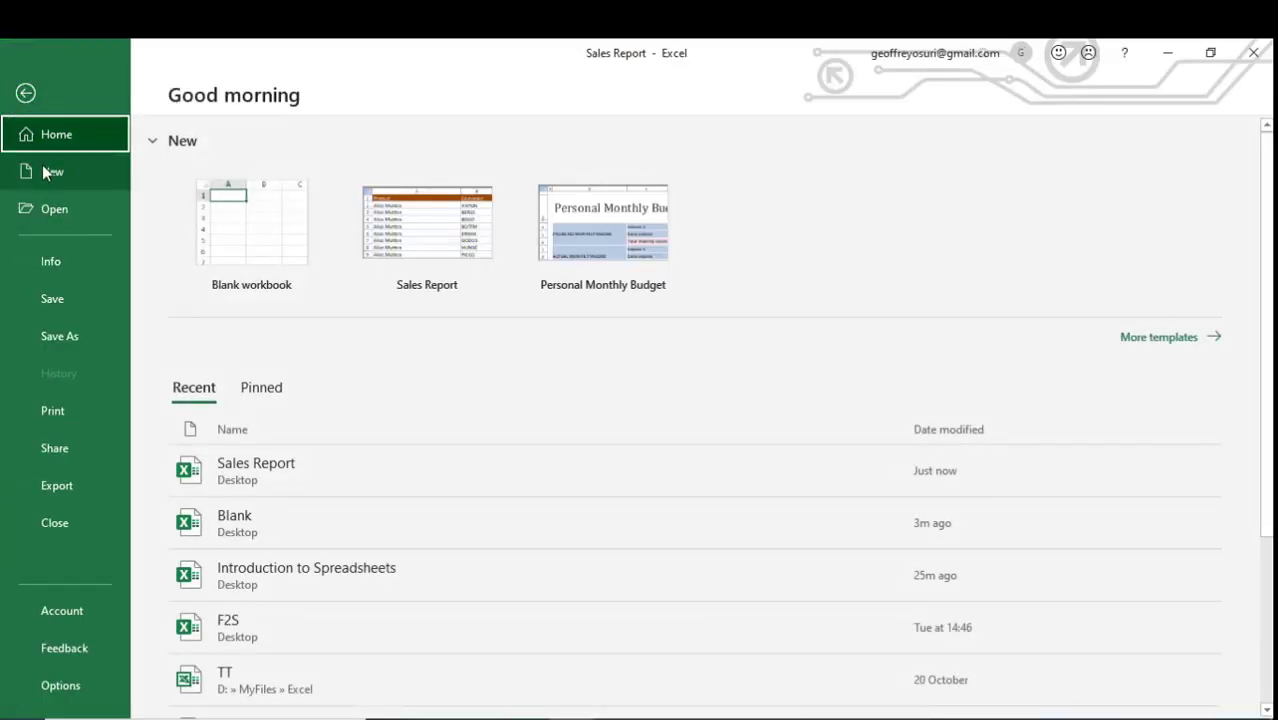
pyautogui.click(62, 208)
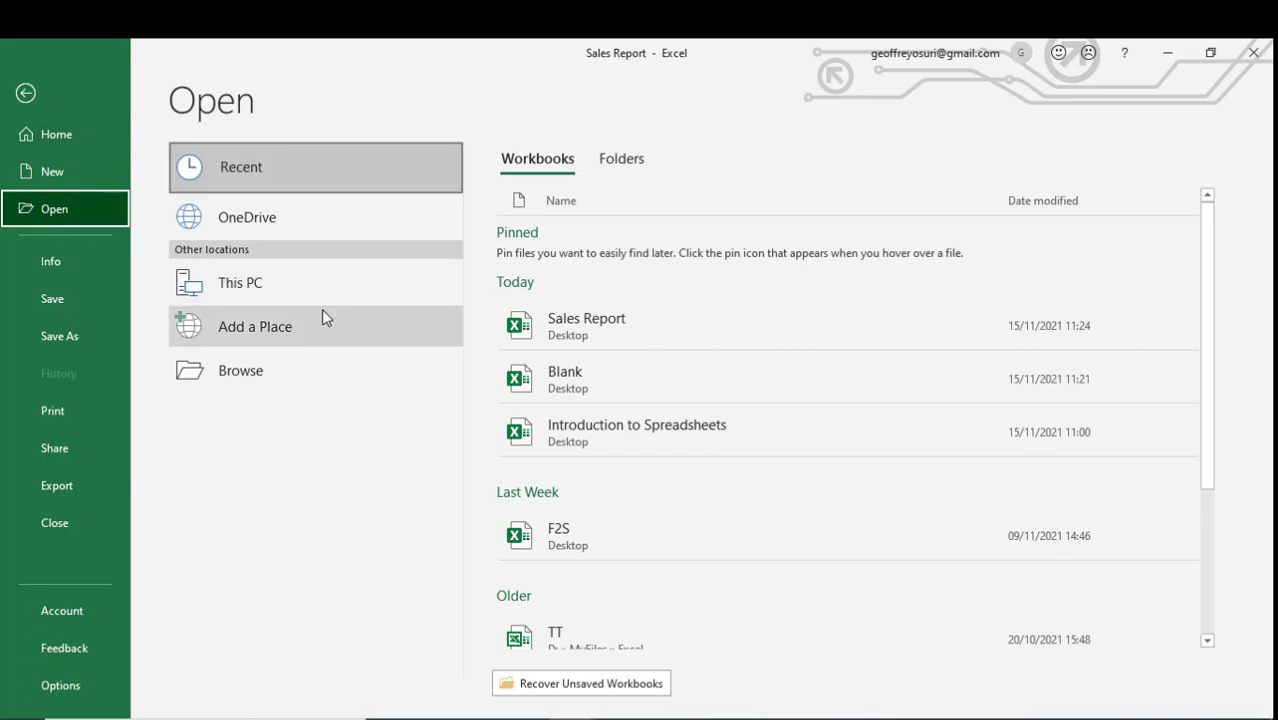
pyautogui.click(285, 366)
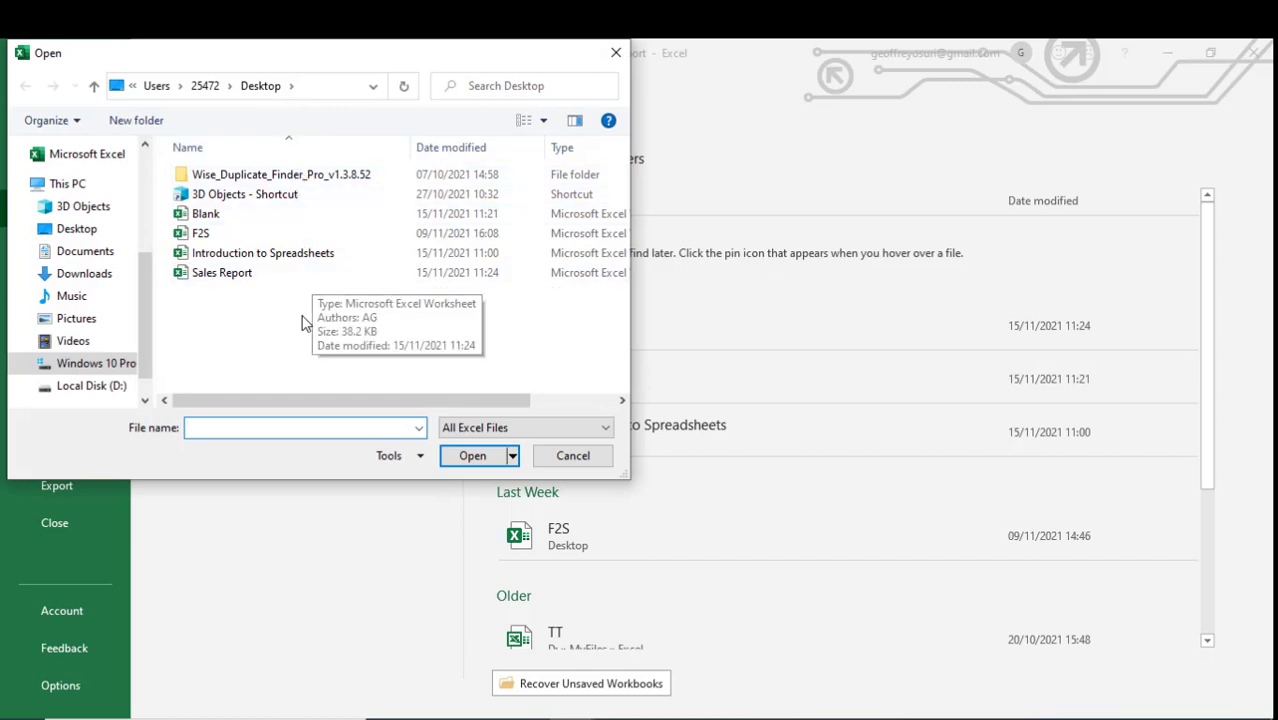
pyautogui.click(249, 224)
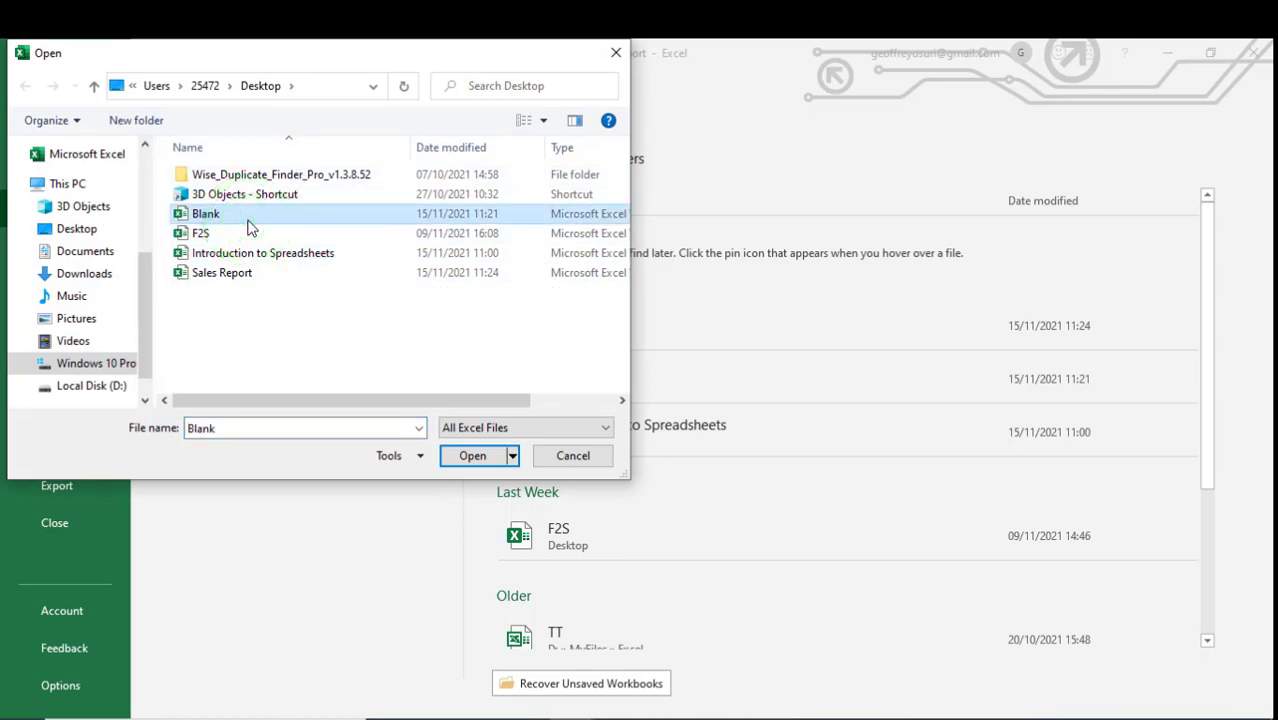
pyautogui.click(484, 460)
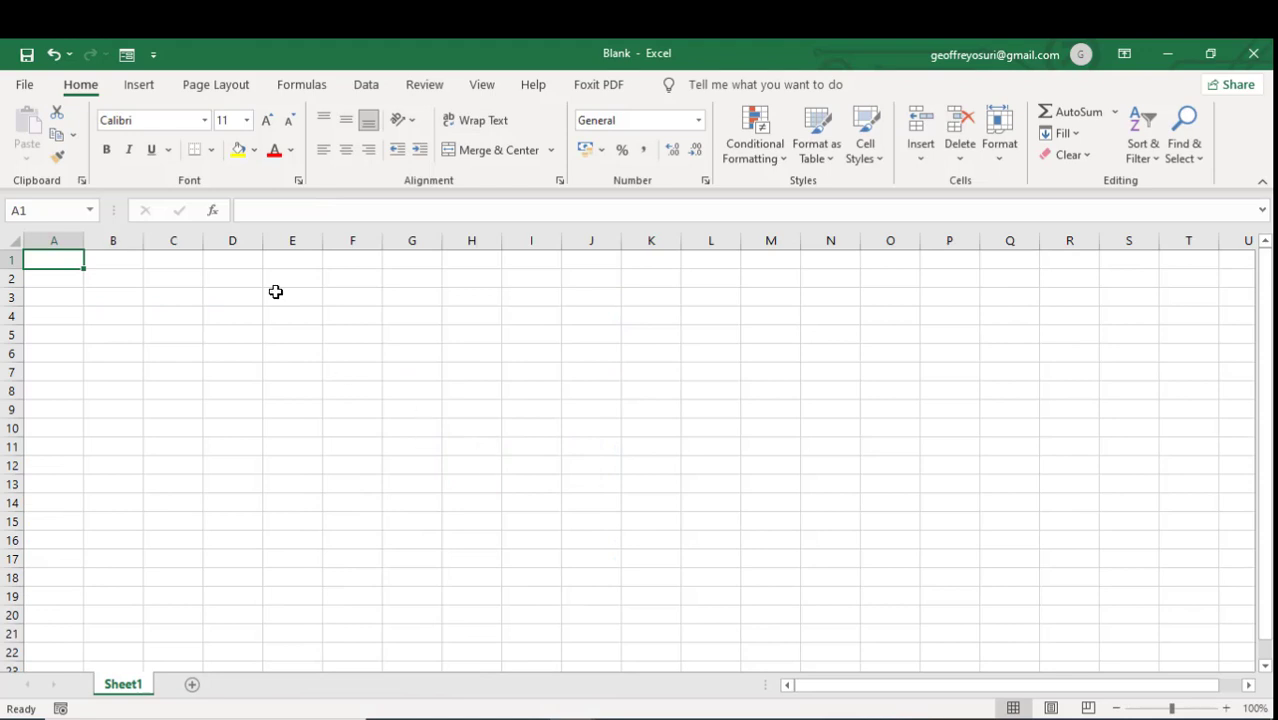
# Open the Blank workbook once more, choosing the Desktop folder under This PC as its location
pyautogui.click(25, 85)
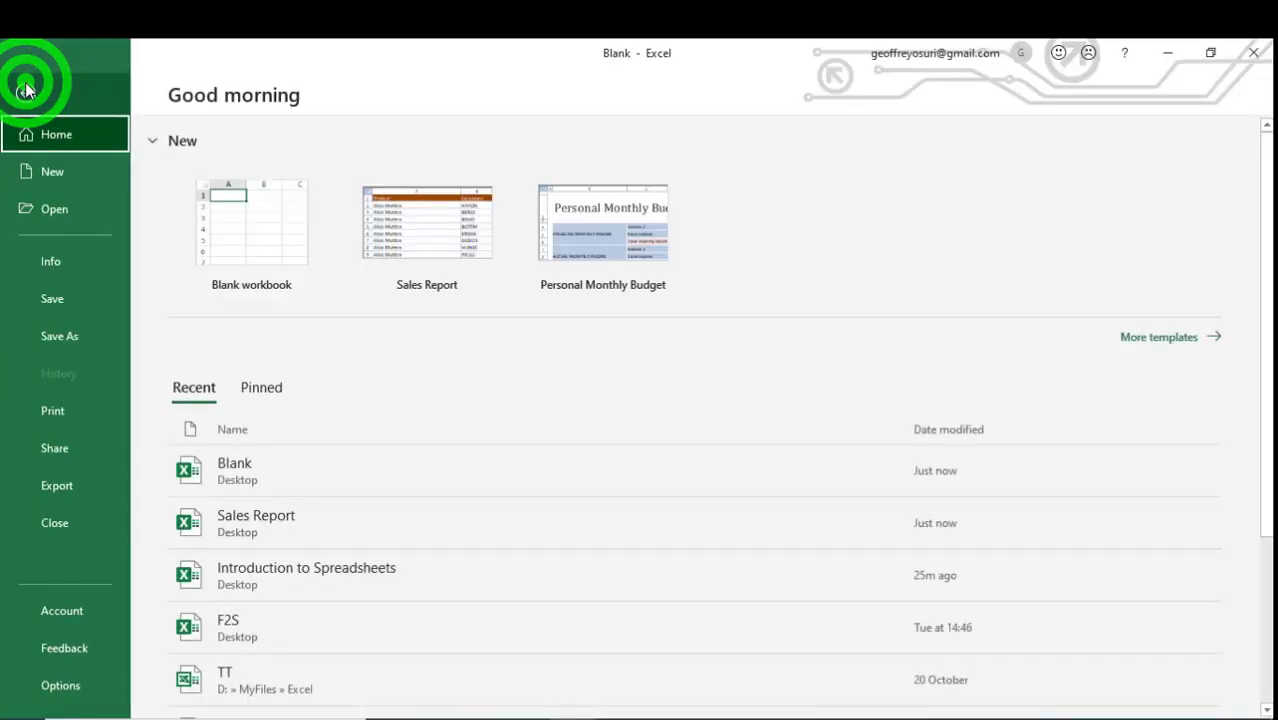
pyautogui.click(57, 205)
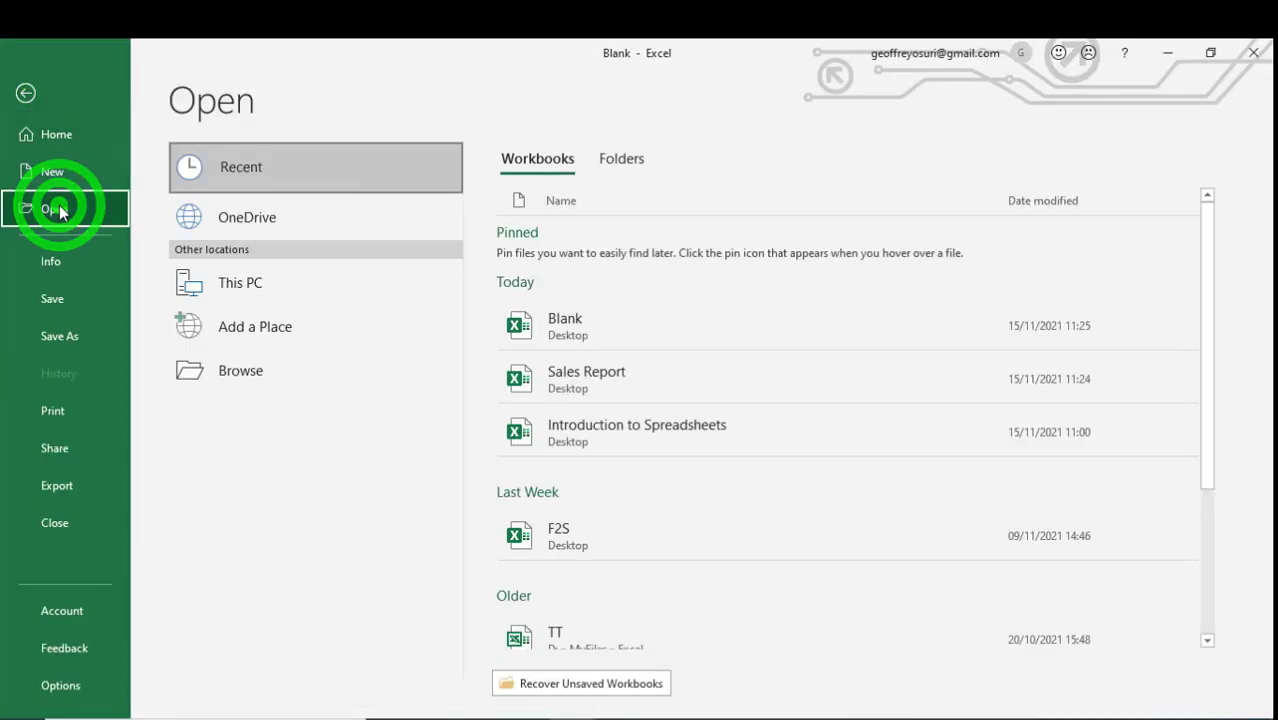
pyautogui.click(202, 370)
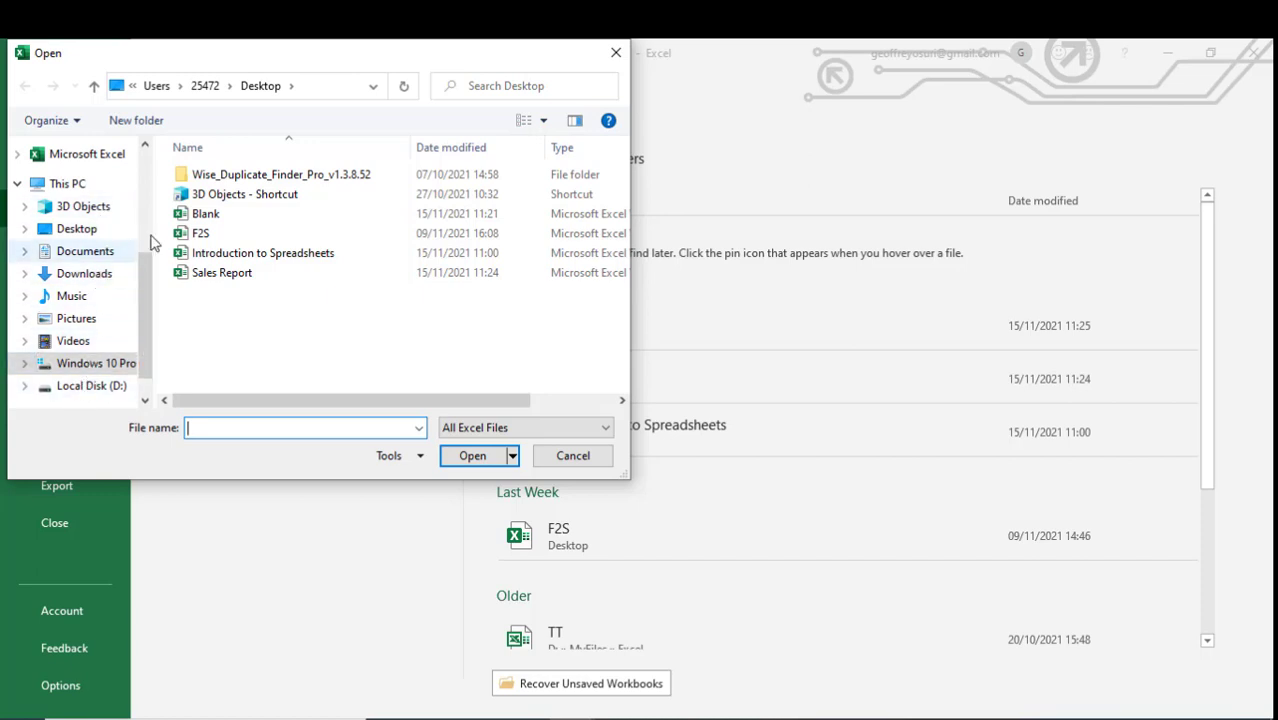
pyautogui.click(80, 230)
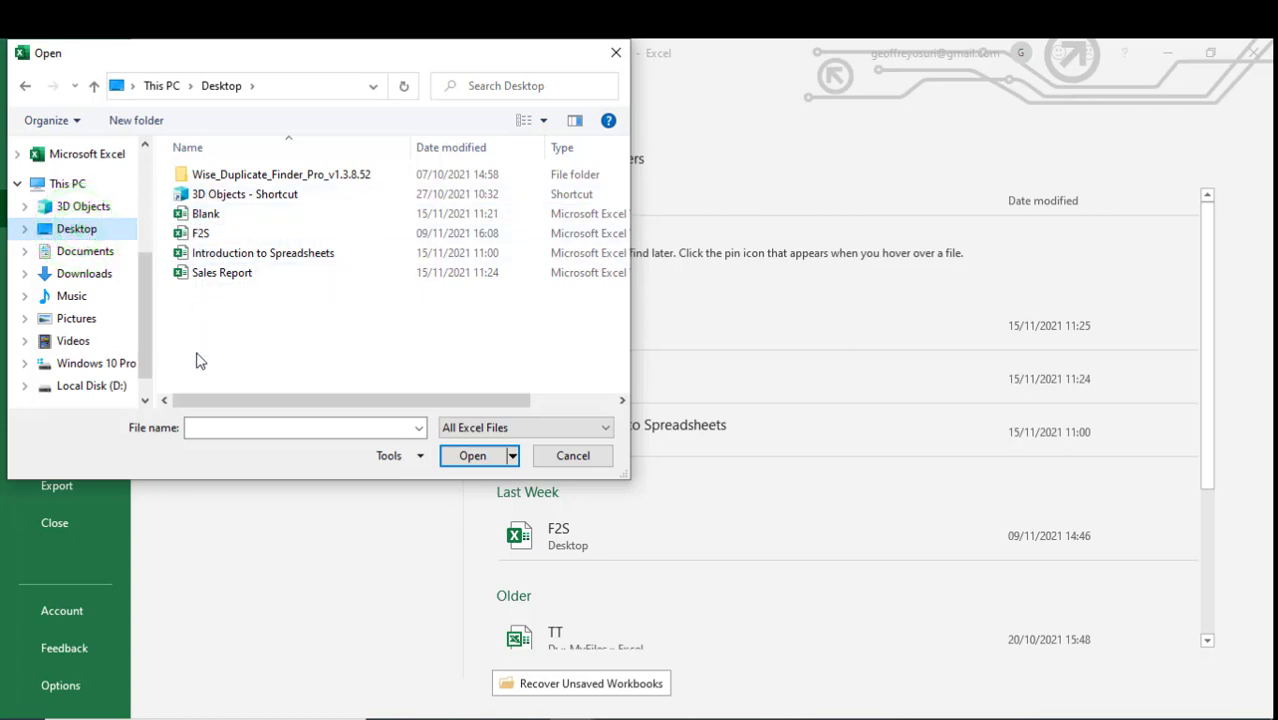
pyautogui.click(207, 216)
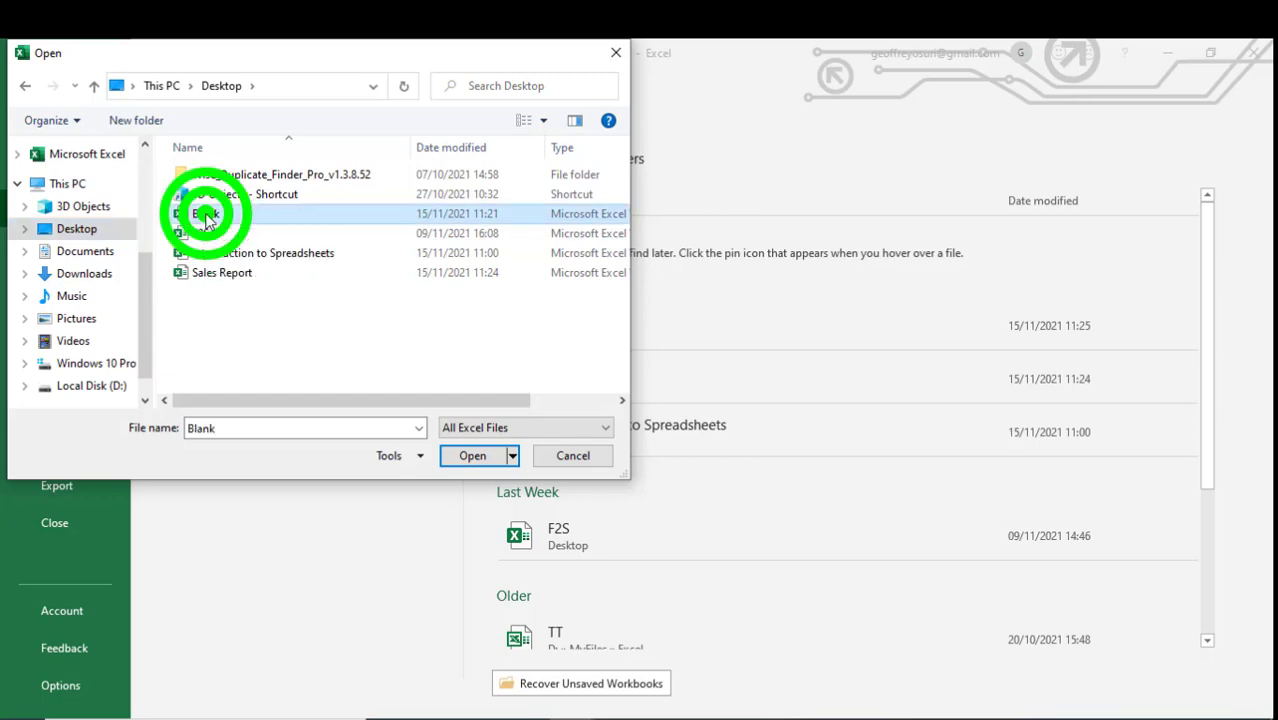
pyautogui.click(464, 455)
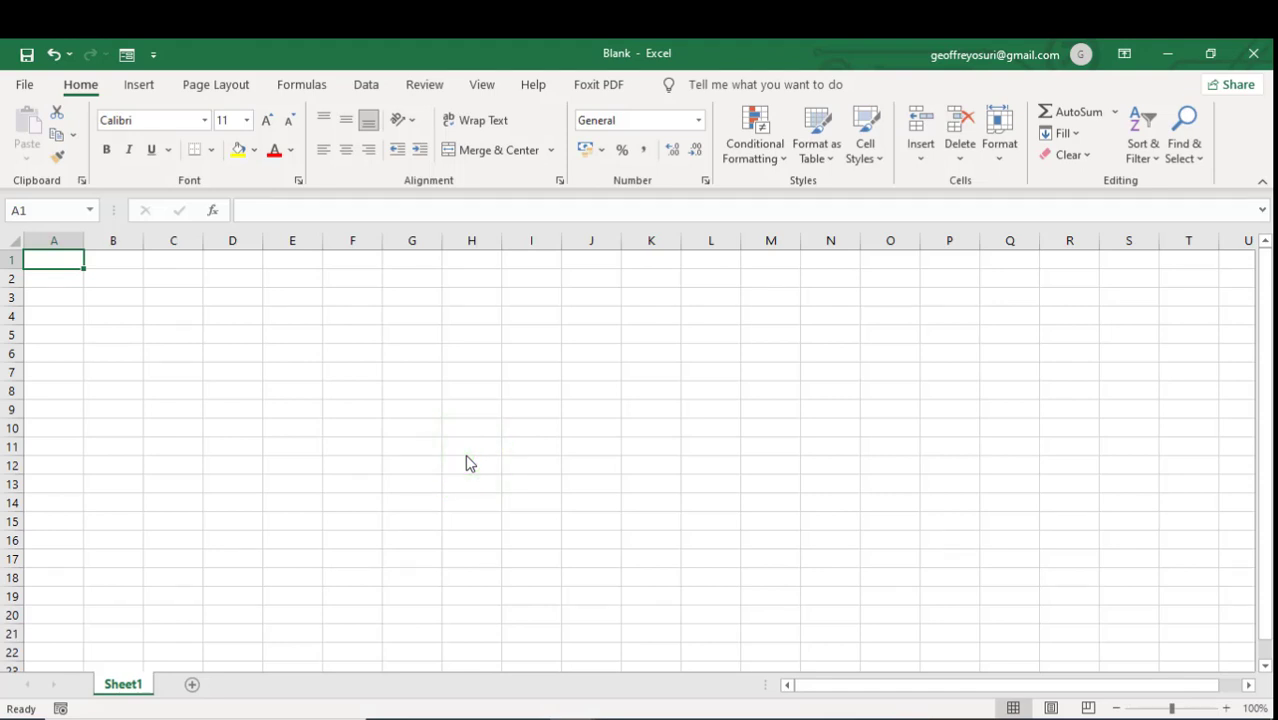
# Open the Introduction to Spreadsheets workbook from the recent files and look at Sheet2 before returning to Sheet1
pyautogui.click(28, 87)
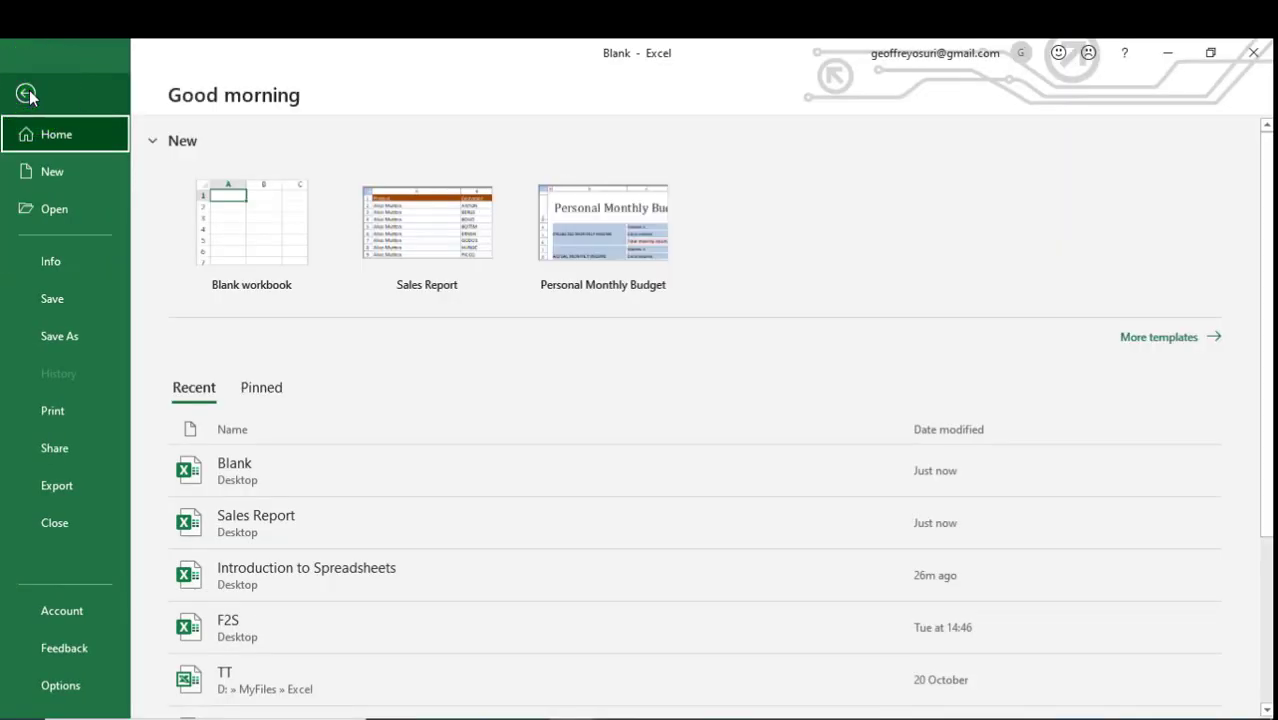
pyautogui.click(27, 94)
pyautogui.click(26, 88)
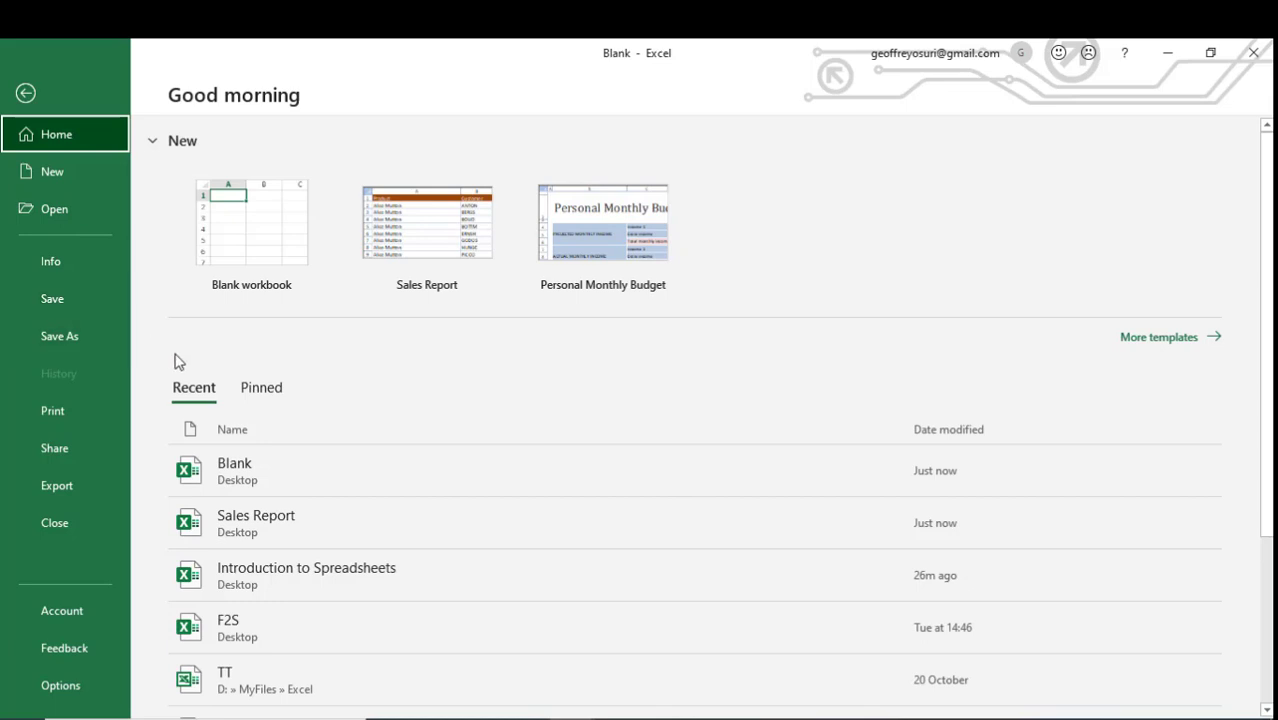
pyautogui.click(263, 388)
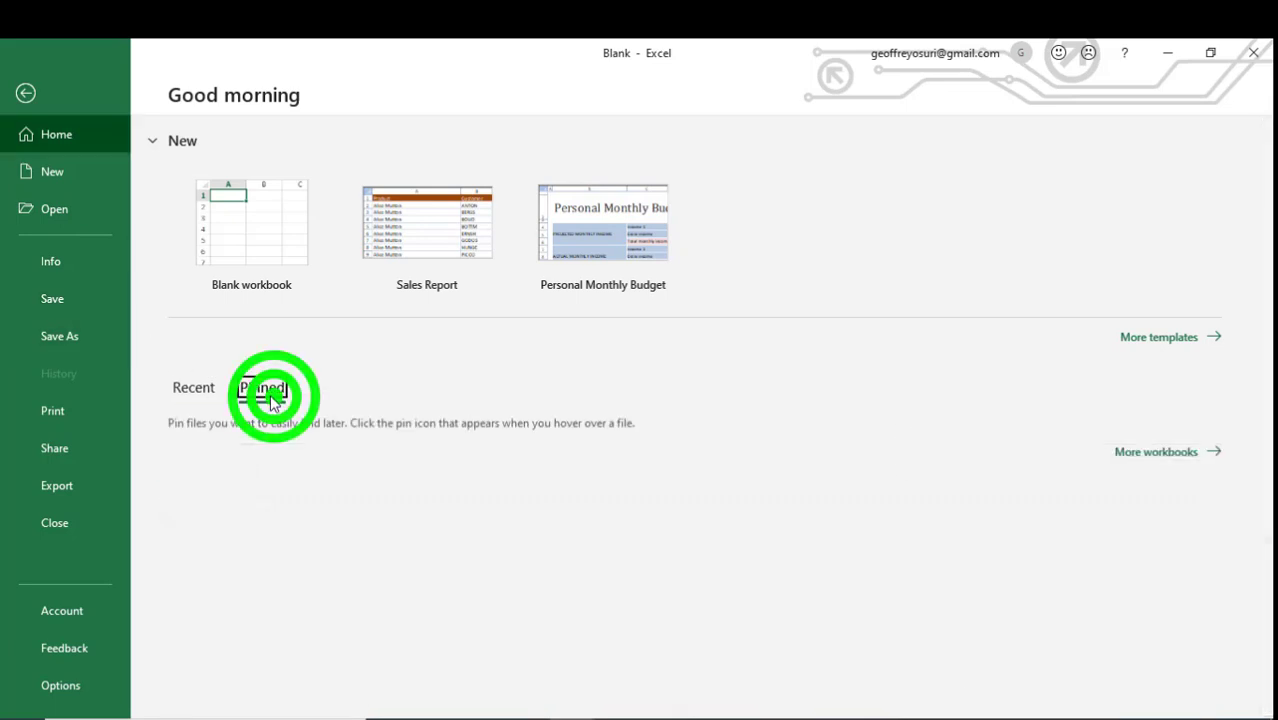
pyautogui.click(207, 394)
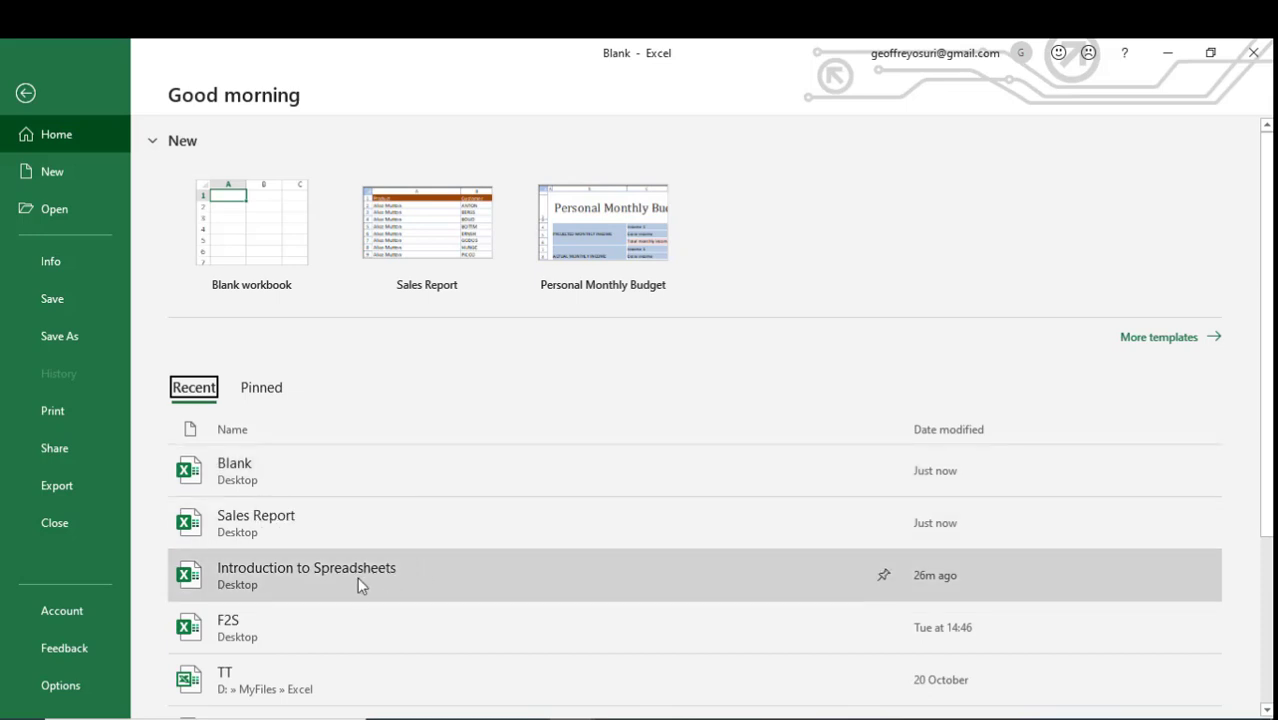
pyautogui.click(320, 587)
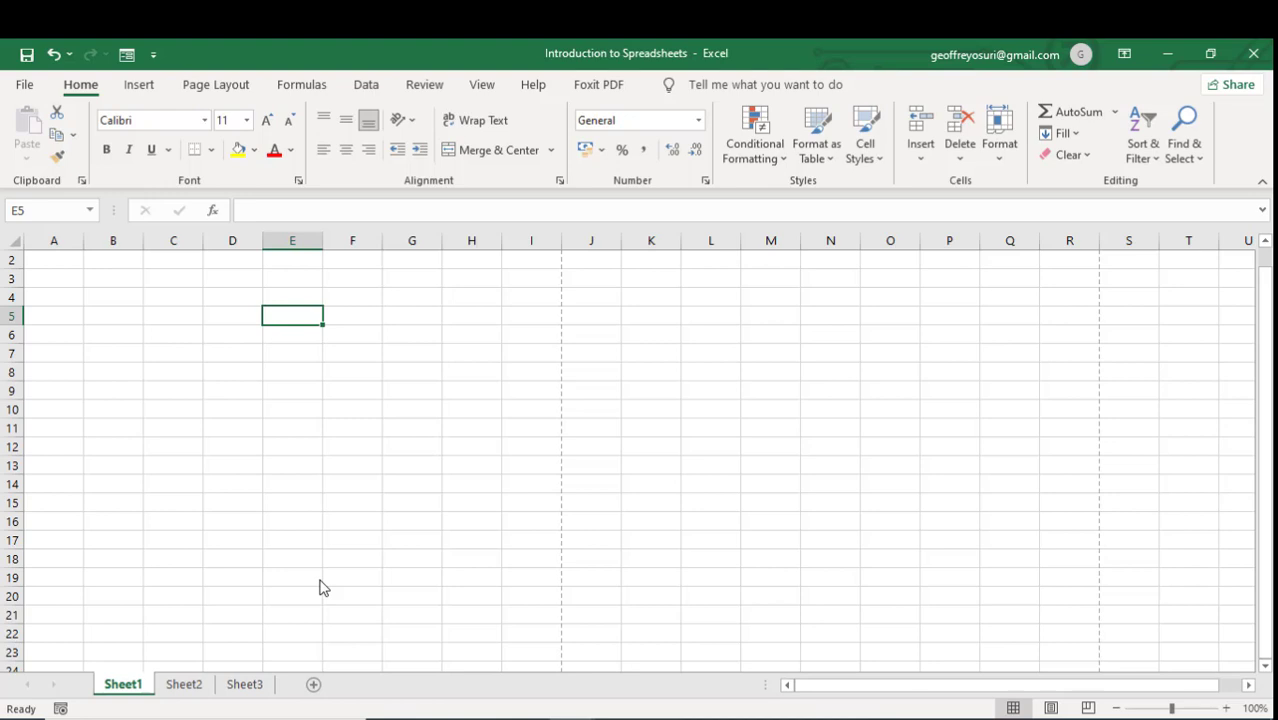
pyautogui.click(196, 683)
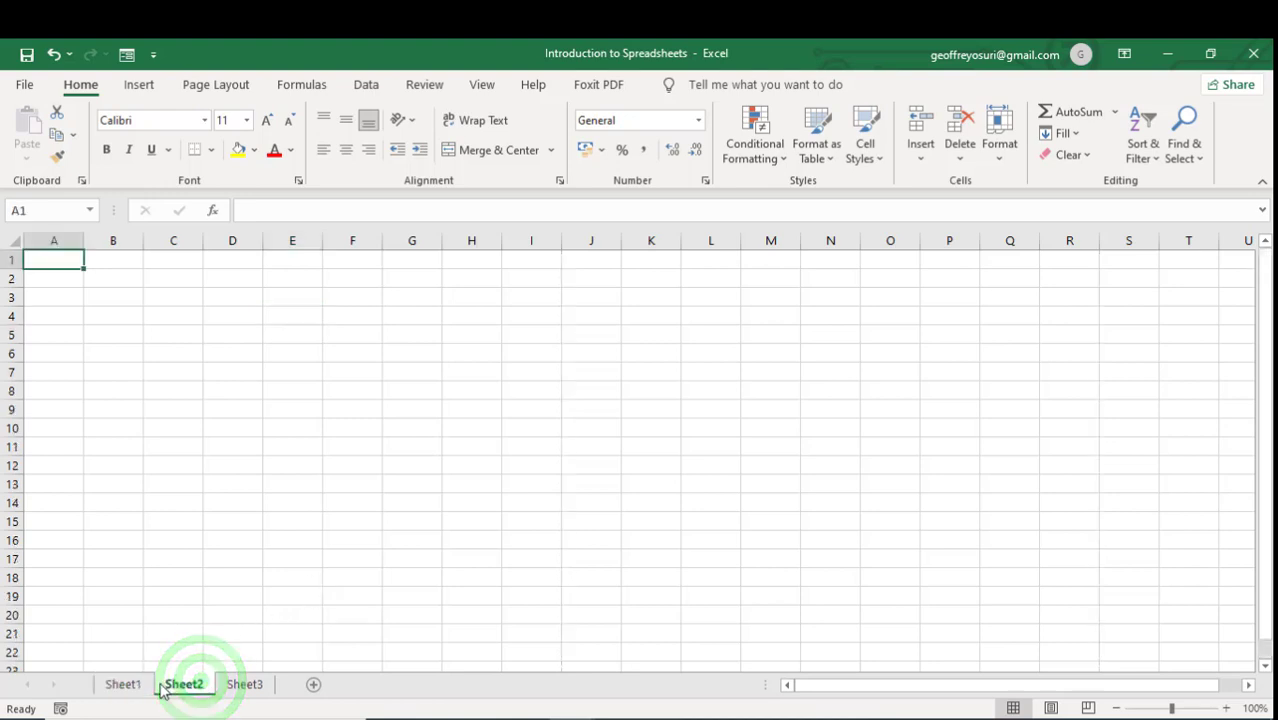
pyautogui.click(126, 684)
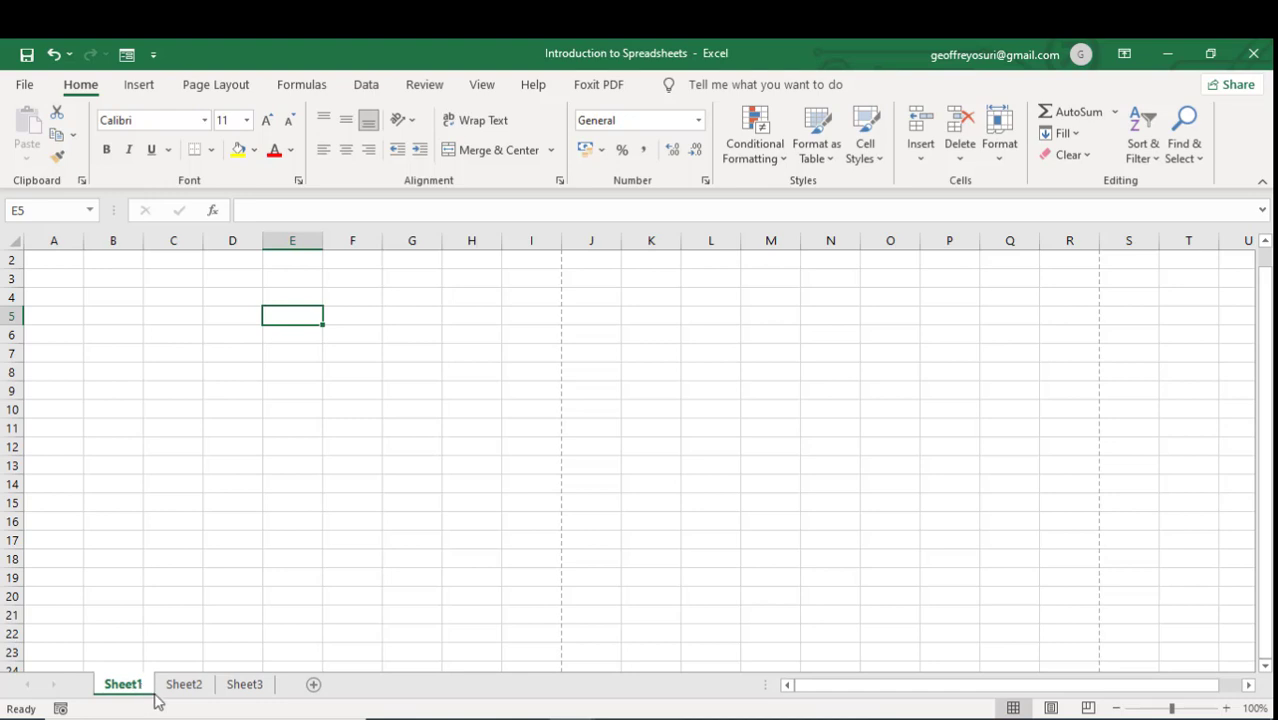
# Enter the text "cell referencing" in cell E5 of Sheet1
pyautogui.click(289, 313)
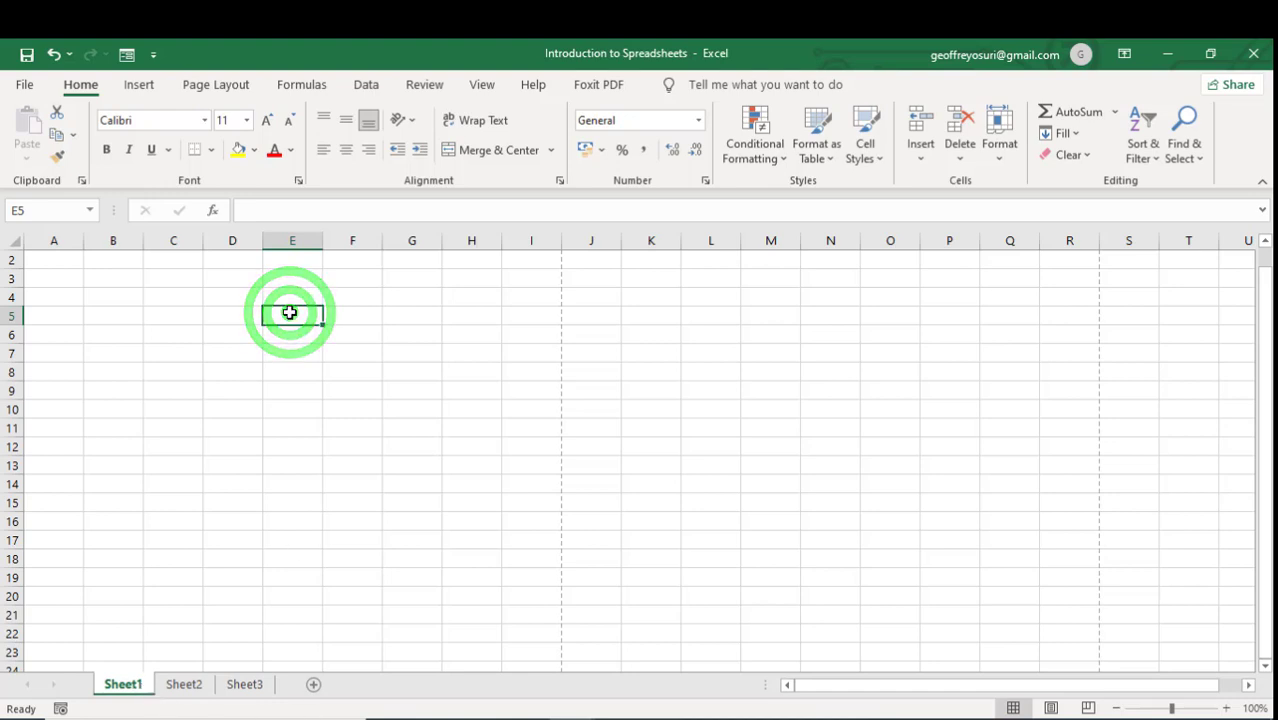
pyautogui.write('ce')
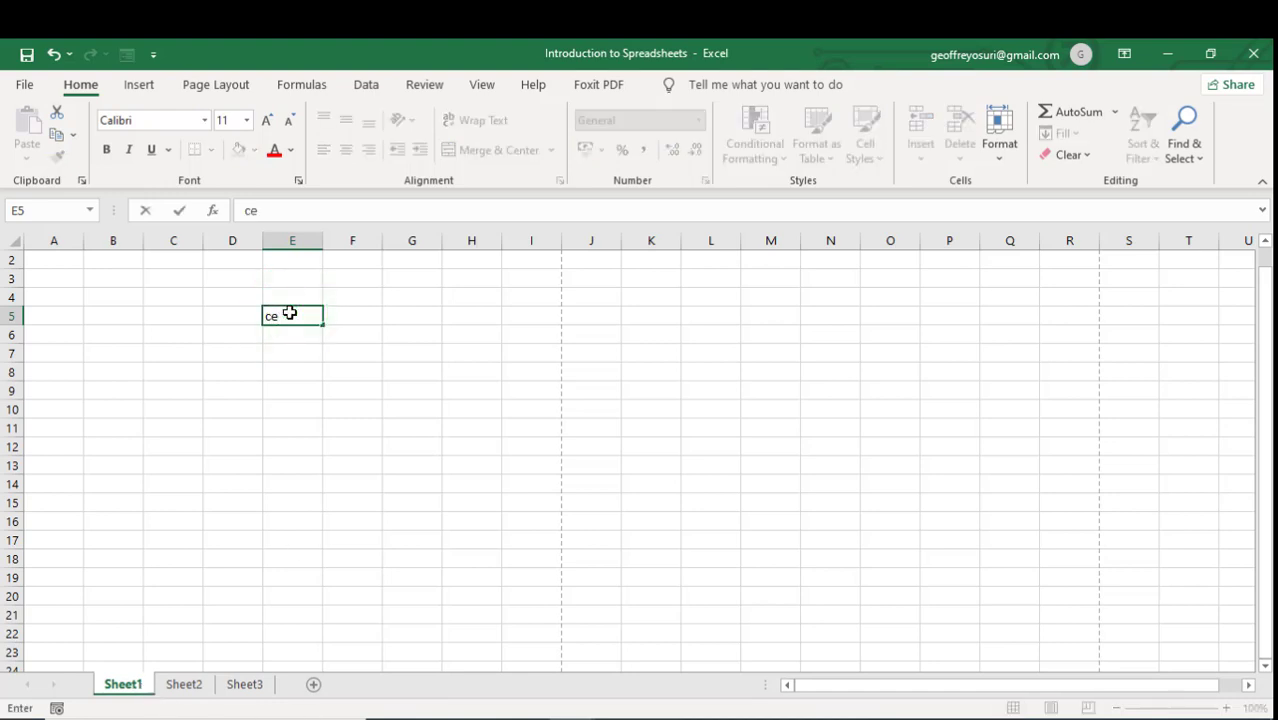
pyautogui.write('ll referencing')
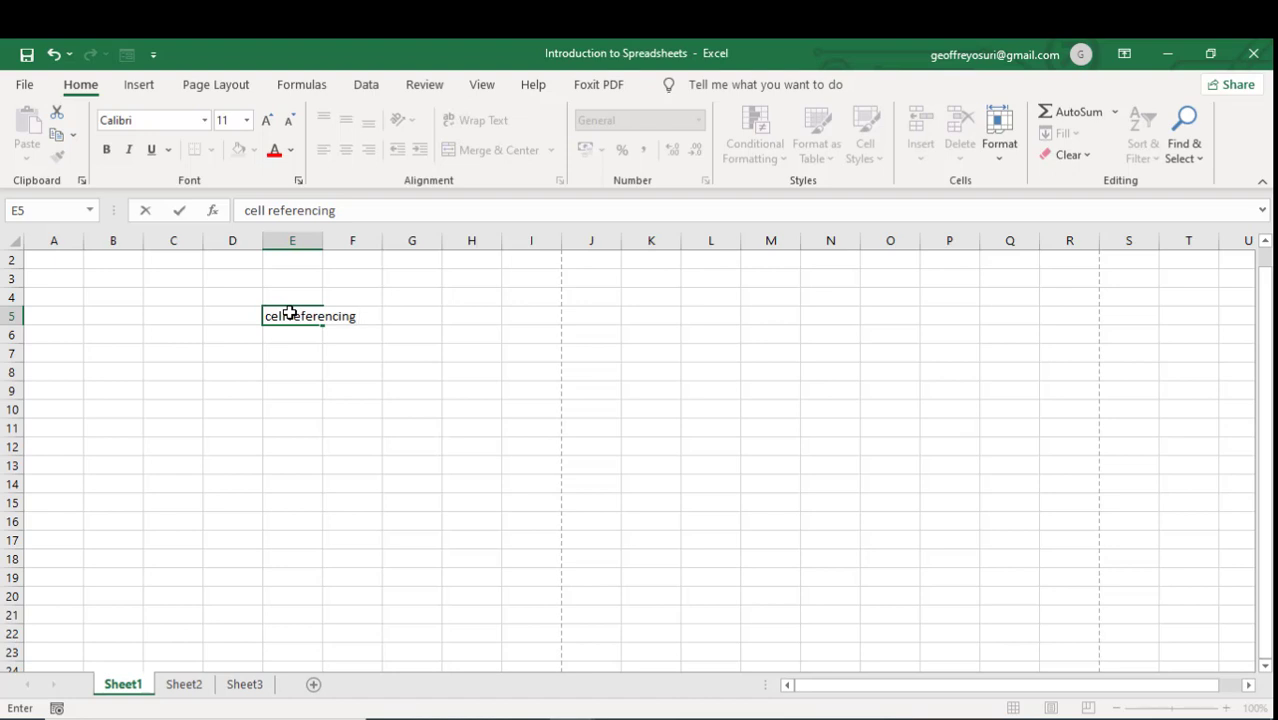
pyautogui.press('BackSpace')
pyautogui.press('BackSpace')
pyautogui.press('BackSpace')
pyautogui.press('BackSpace')
pyautogui.press('BackSpace')
pyautogui.press('BackSpace')
pyautogui.press('BackSpace')
pyautogui.press('BackSpace')
pyautogui.press('BackSpace')
pyautogui.hotkey('ctrl', 'z')
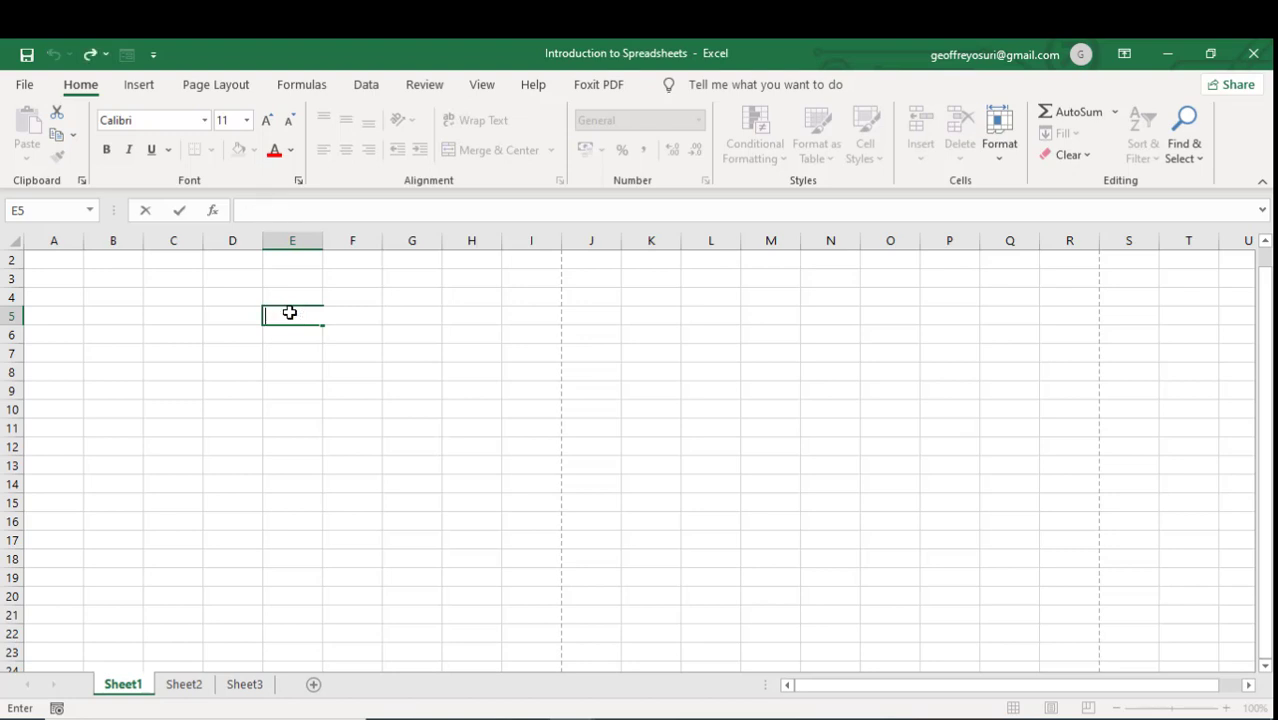
pyautogui.hotkey('ctrl', 'y')
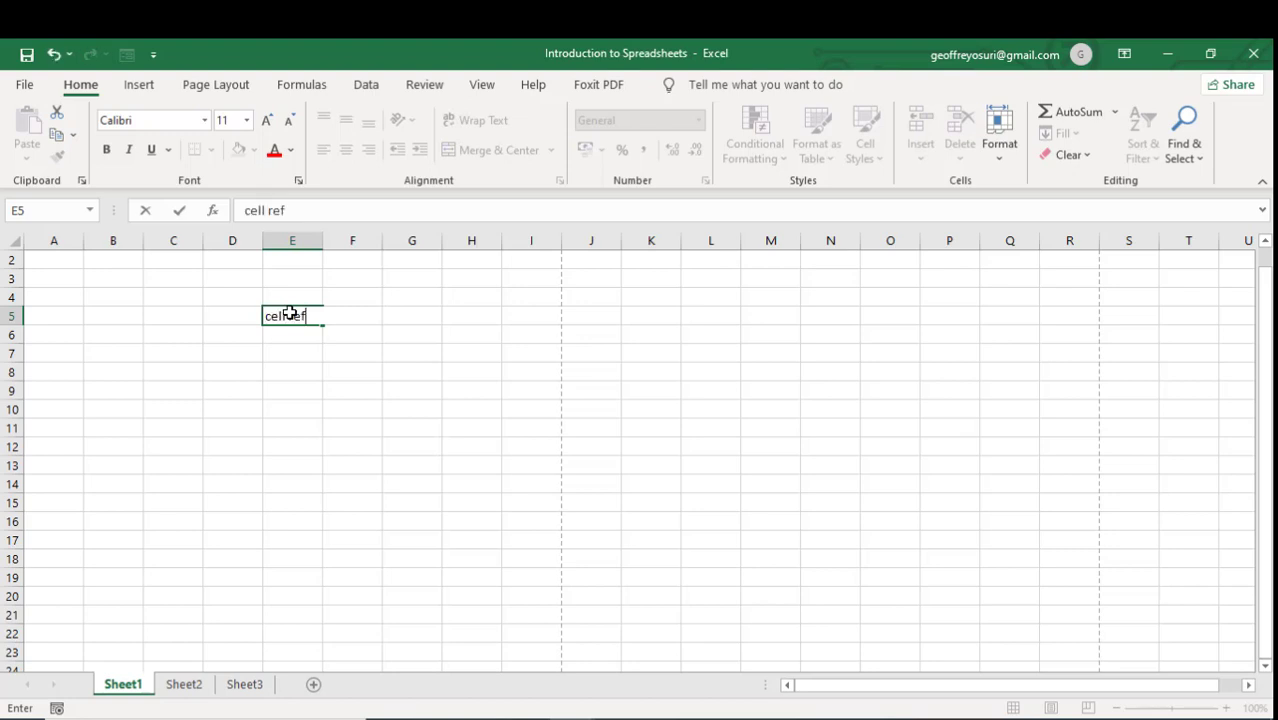
pyautogui.write('erencing')
# Insert the word "relative" before "cell referencing" in cell E5 and erase that word again
pyautogui.click(269, 316)
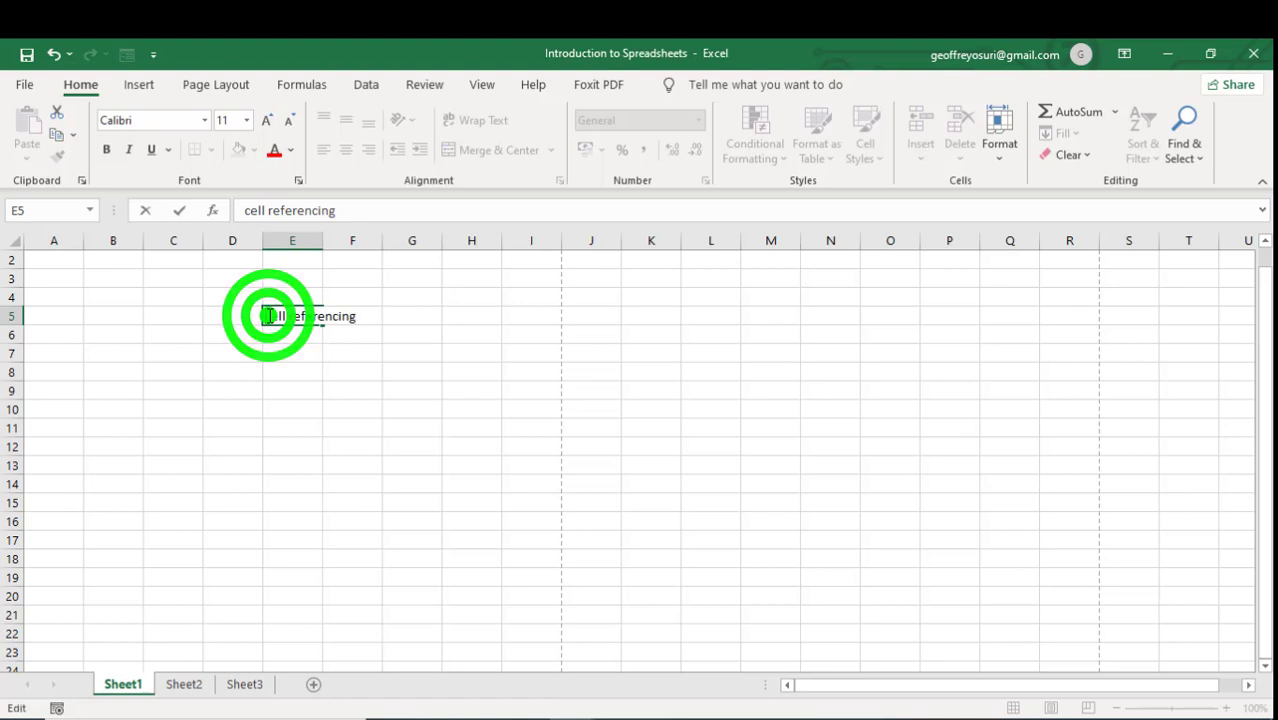
pyautogui.write('relative')
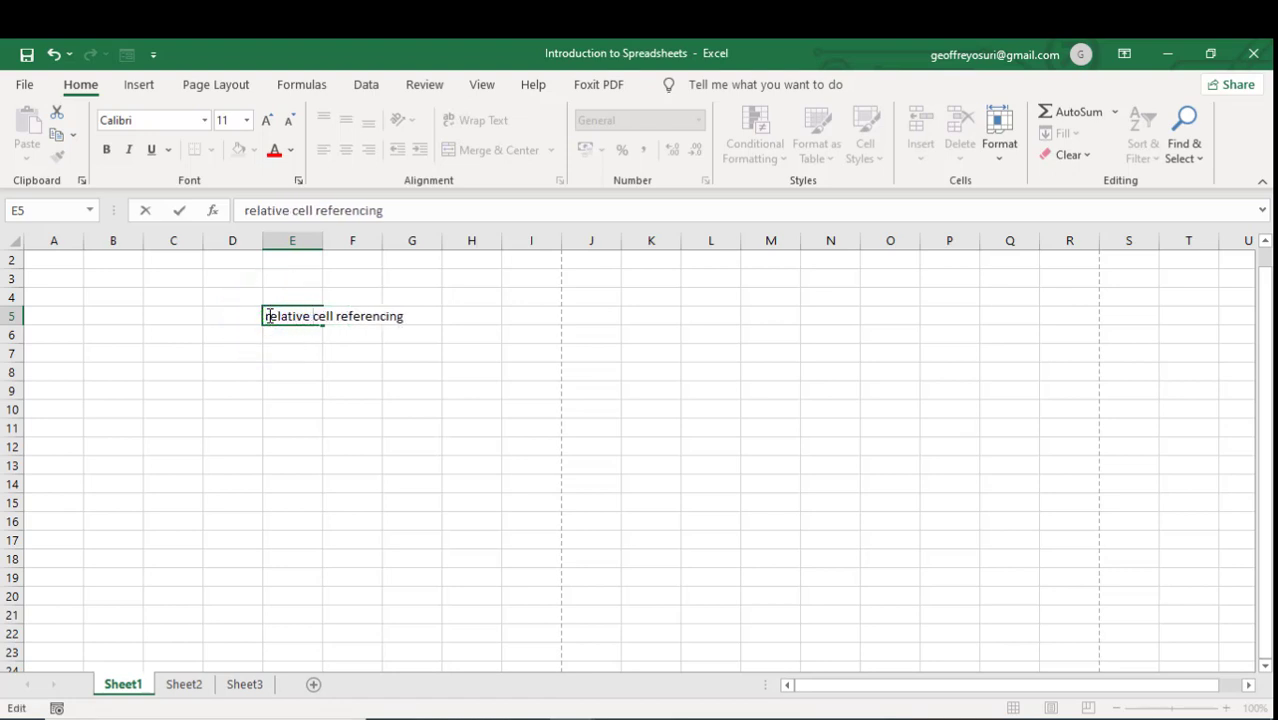
pyautogui.press('BackSpace')
pyautogui.press('BackSpace')
pyautogui.press('BackSpace')
pyautogui.press('BackSpace')
pyautogui.press('BackSpace')
pyautogui.press('BackSpace')
pyautogui.press('BackSpace')
pyautogui.press('BackSpace')
pyautogui.press('BackSpace')
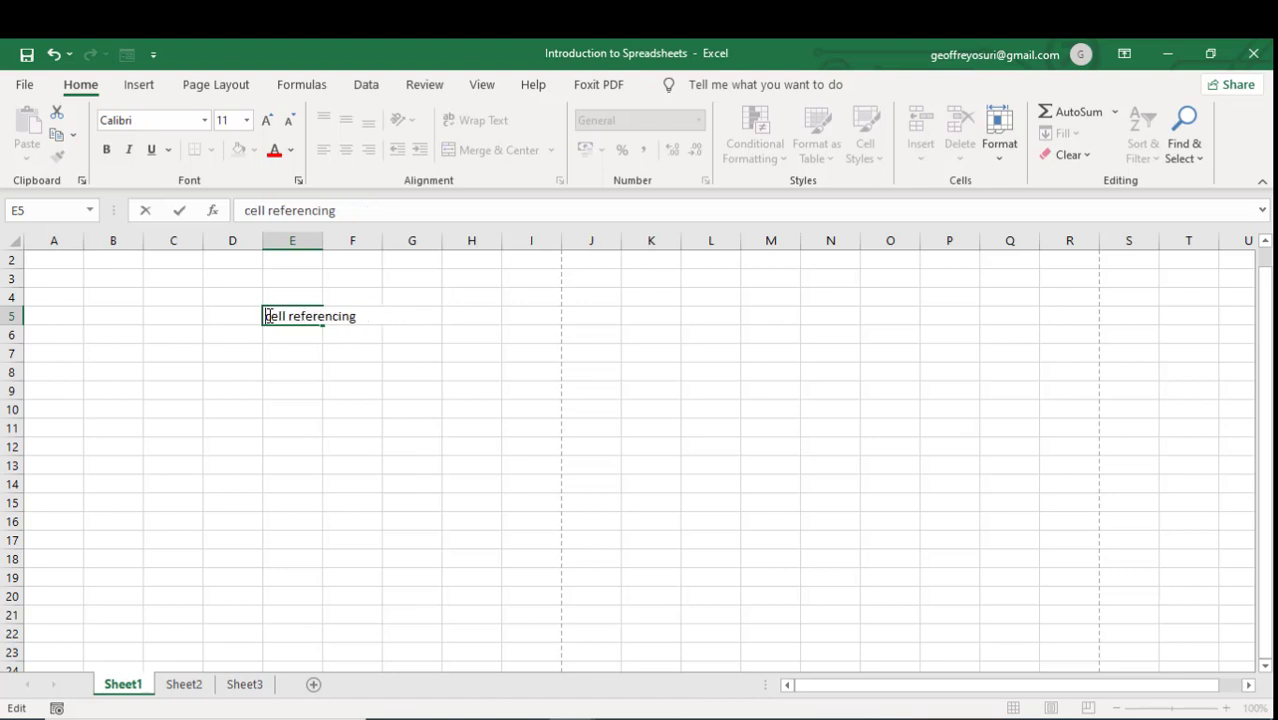
# Insert the word "absolute" before "cell referencing" in cell E5 and erase that word again
pyautogui.write('ab')
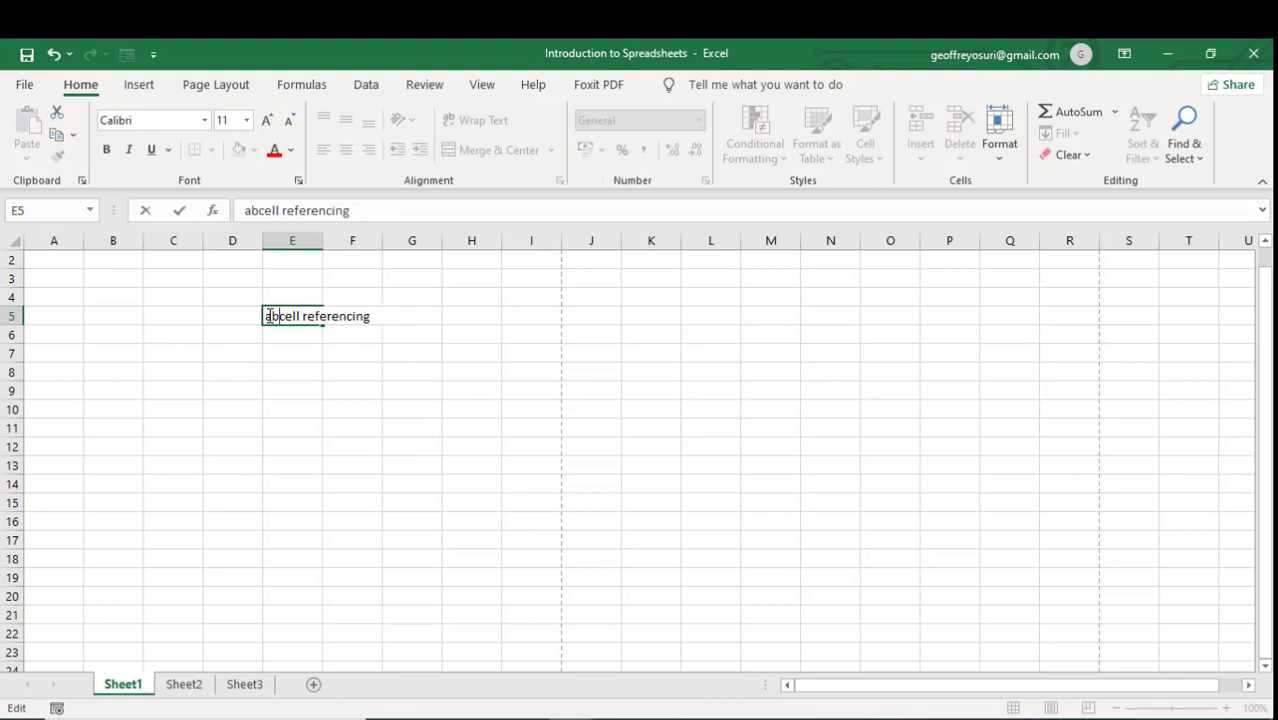
pyautogui.write('solute')
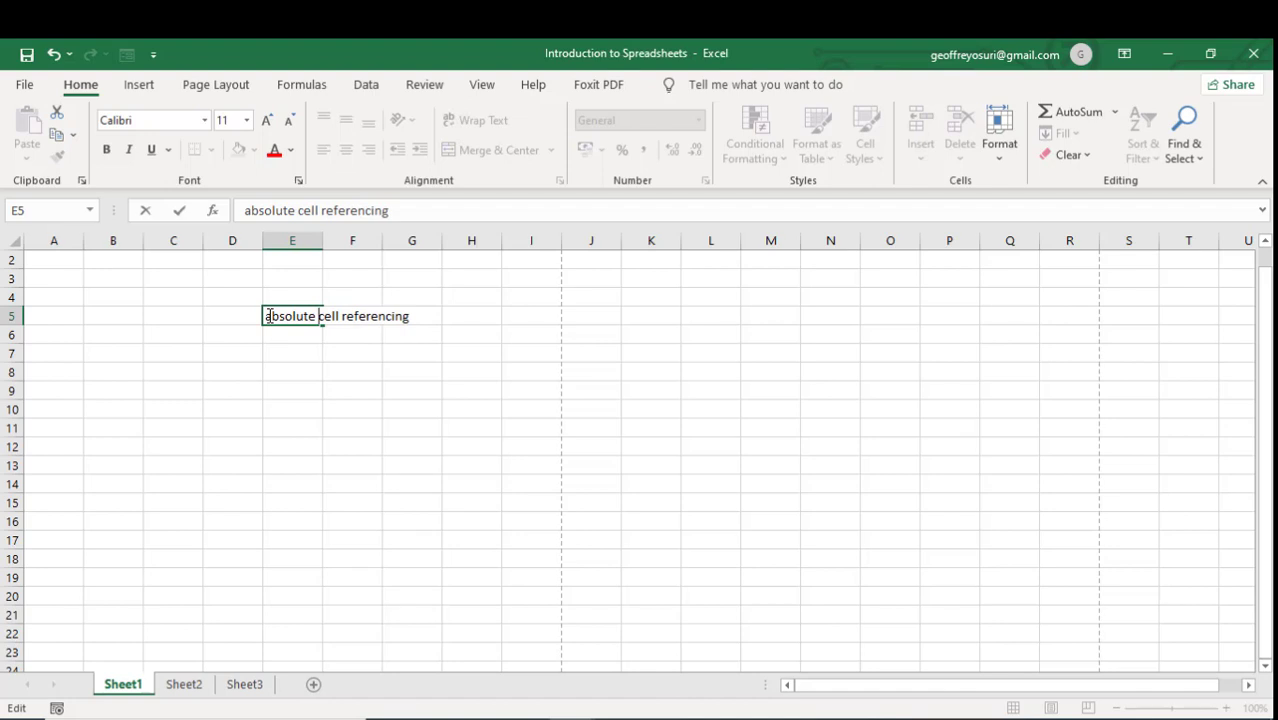
pyautogui.press('BackSpace')
pyautogui.press('BackSpace')
pyautogui.press('BackSpace')
pyautogui.press('BackSpace')
pyautogui.press('BackSpace')
pyautogui.press('BackSpace')
pyautogui.press('BackSpace')
pyautogui.press('BackSpace')
pyautogui.press('BackSpace')
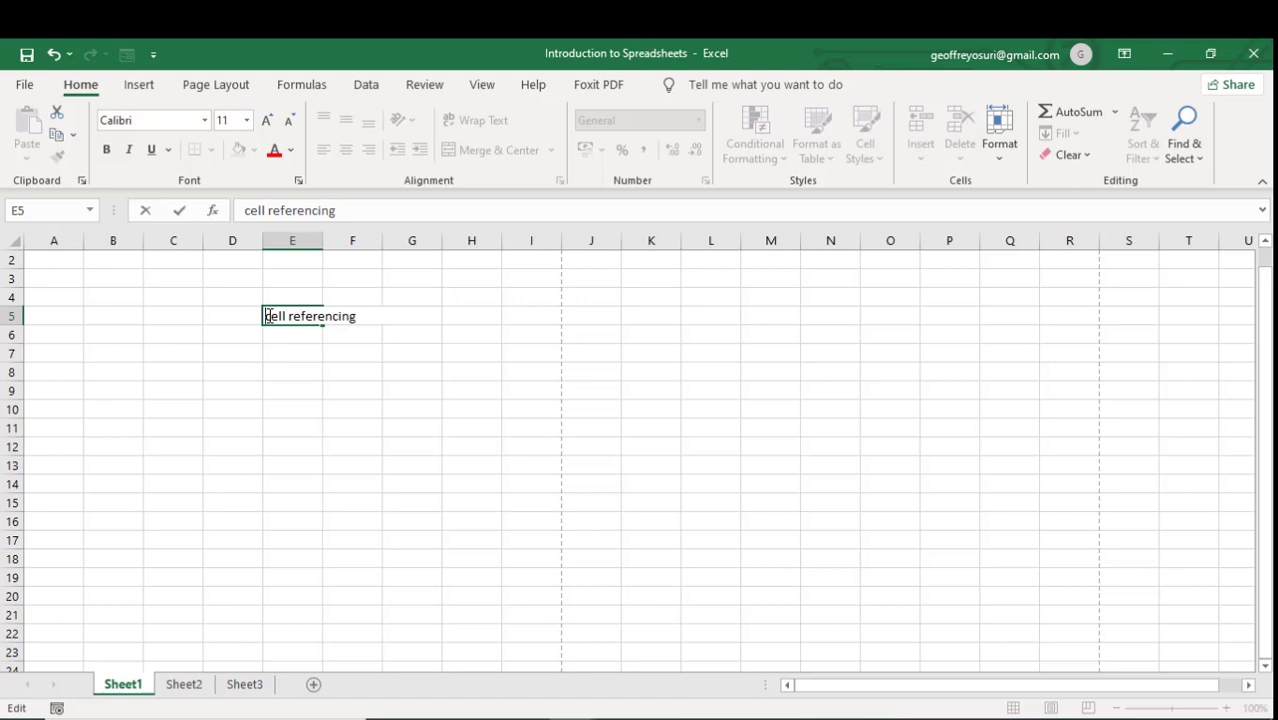
# Complete the E5 entry as "mixed cell referencing" and clear the cell's contents
pyautogui.write('mixed')
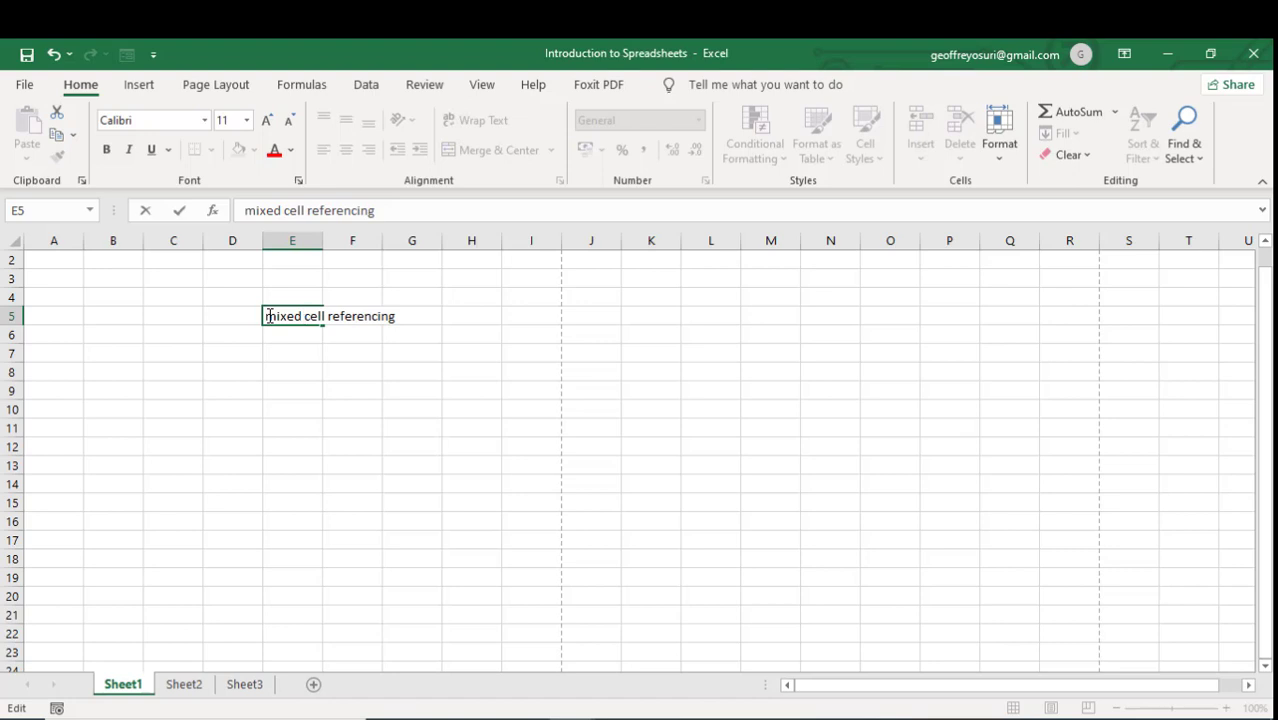
pyautogui.click(290, 334)
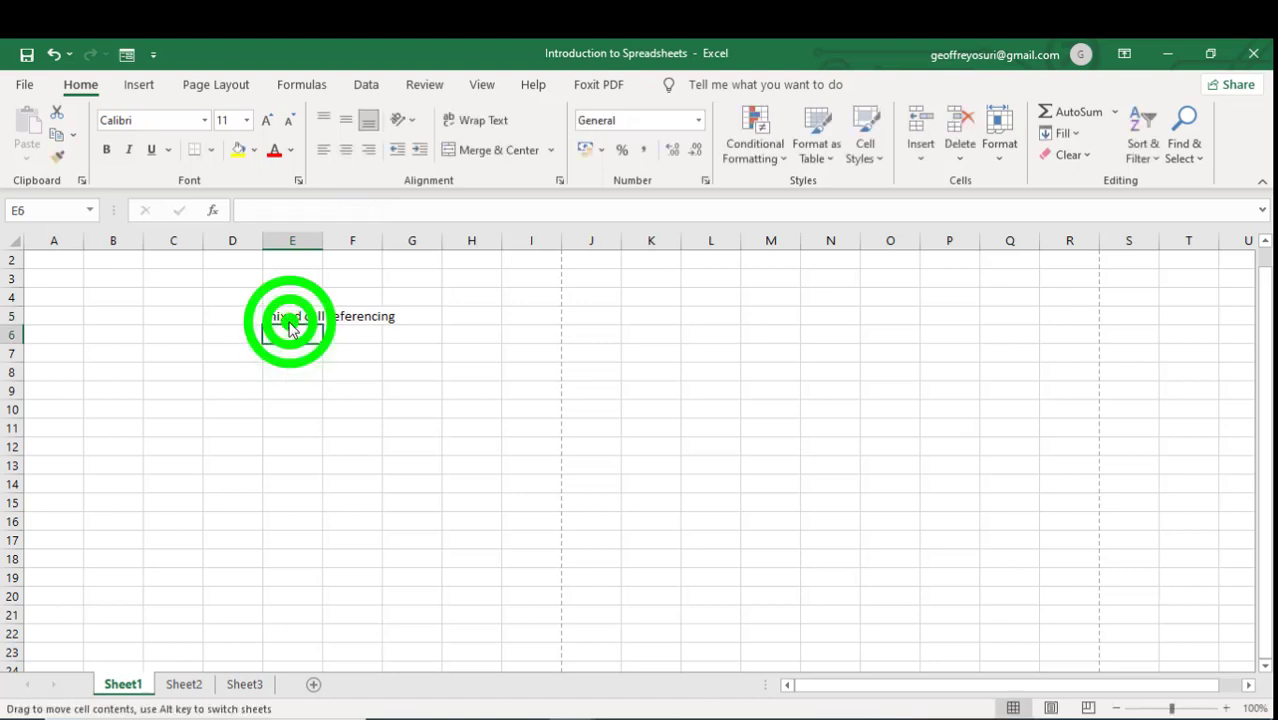
pyautogui.click(289, 316)
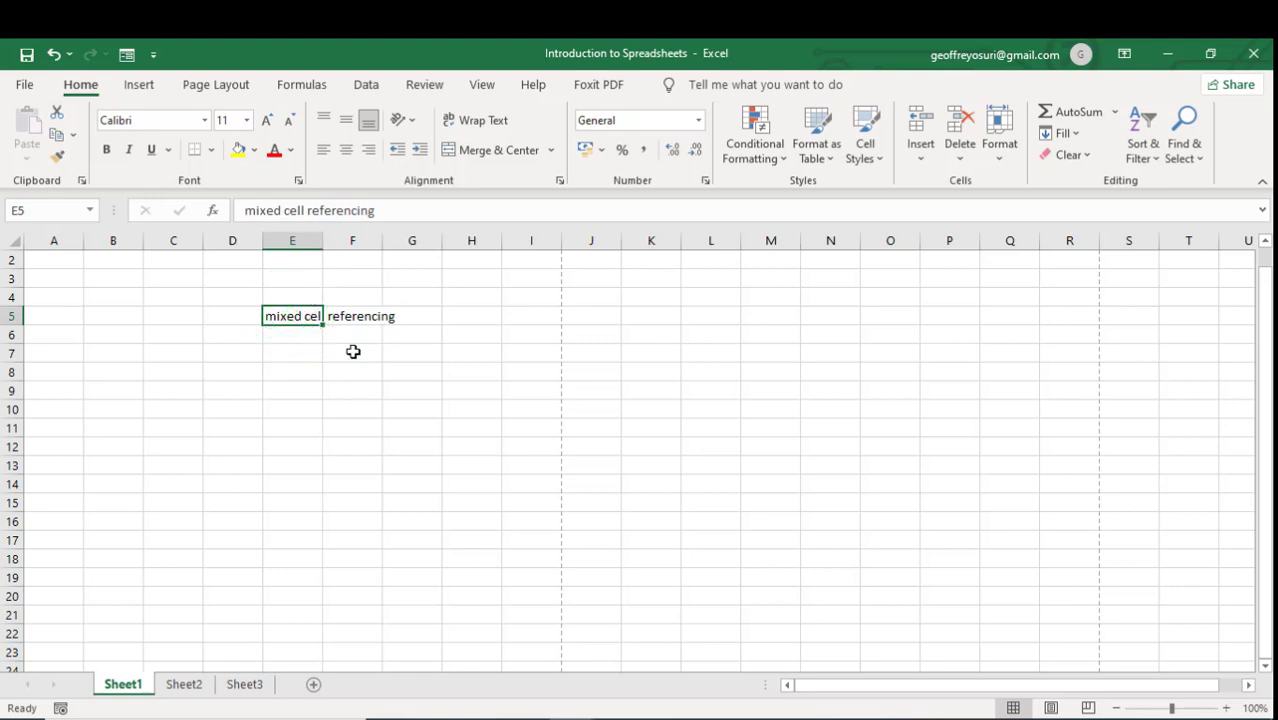
pyautogui.press('Delete')
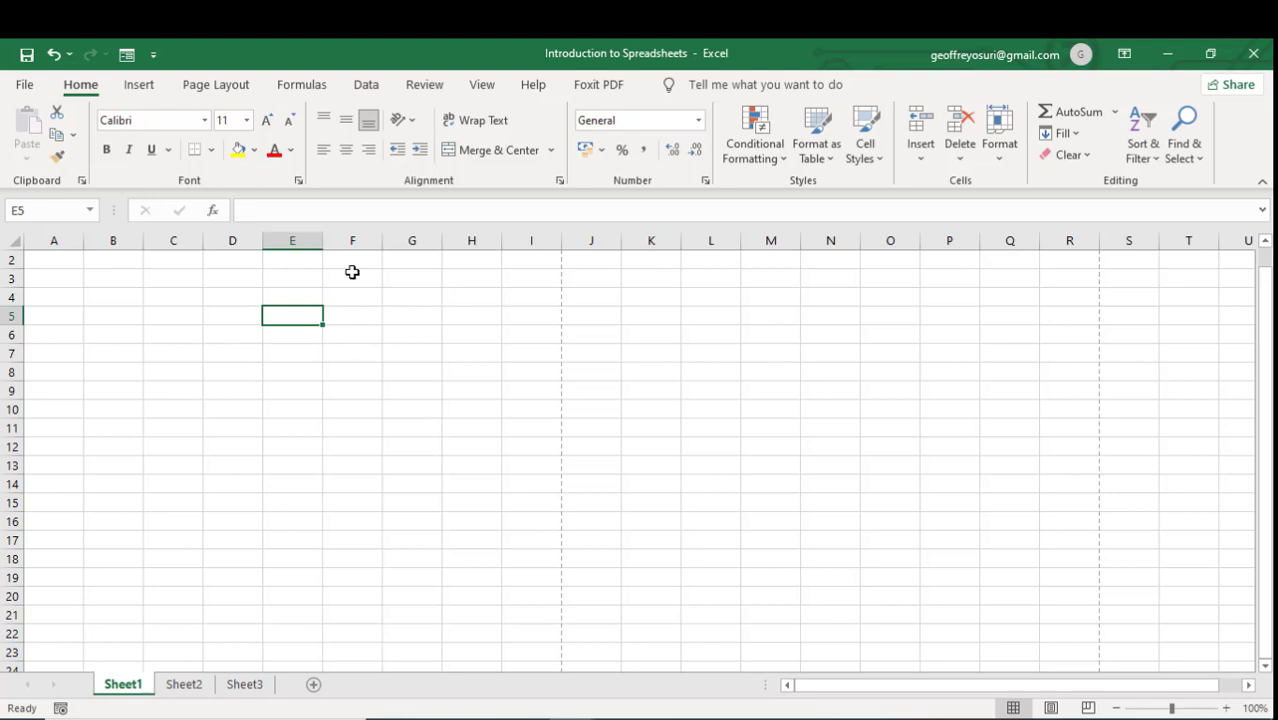
# Enter the heading "Relative Cell Referencing" in cell E2 of Sheet1
pyautogui.click(292, 261)
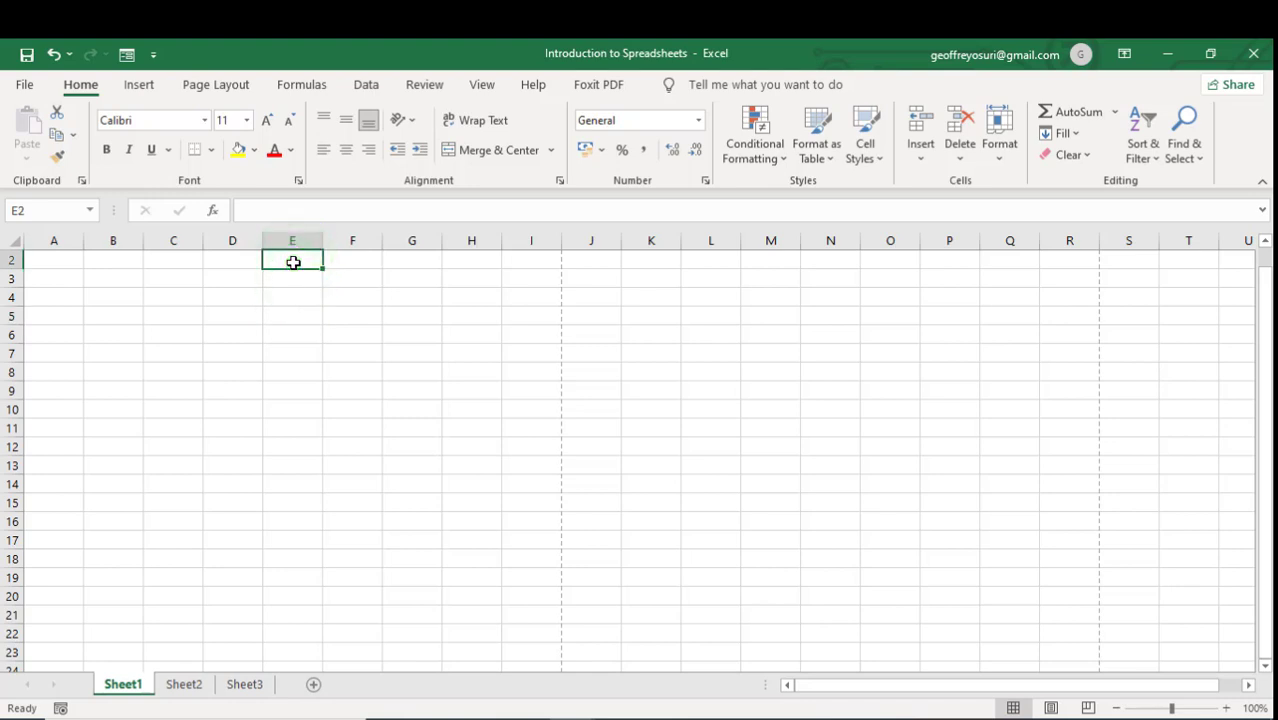
pyautogui.write('Rea')
pyautogui.press('BackSpace')
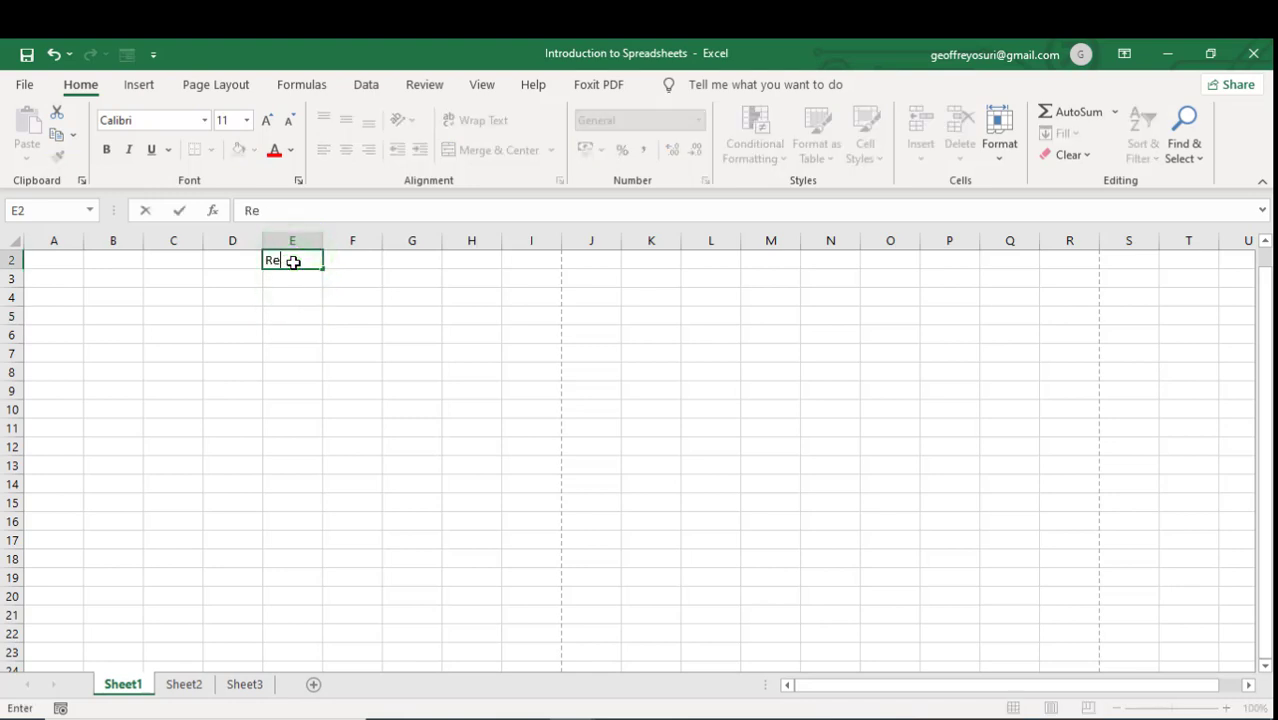
pyautogui.write('lative Cell Rre')
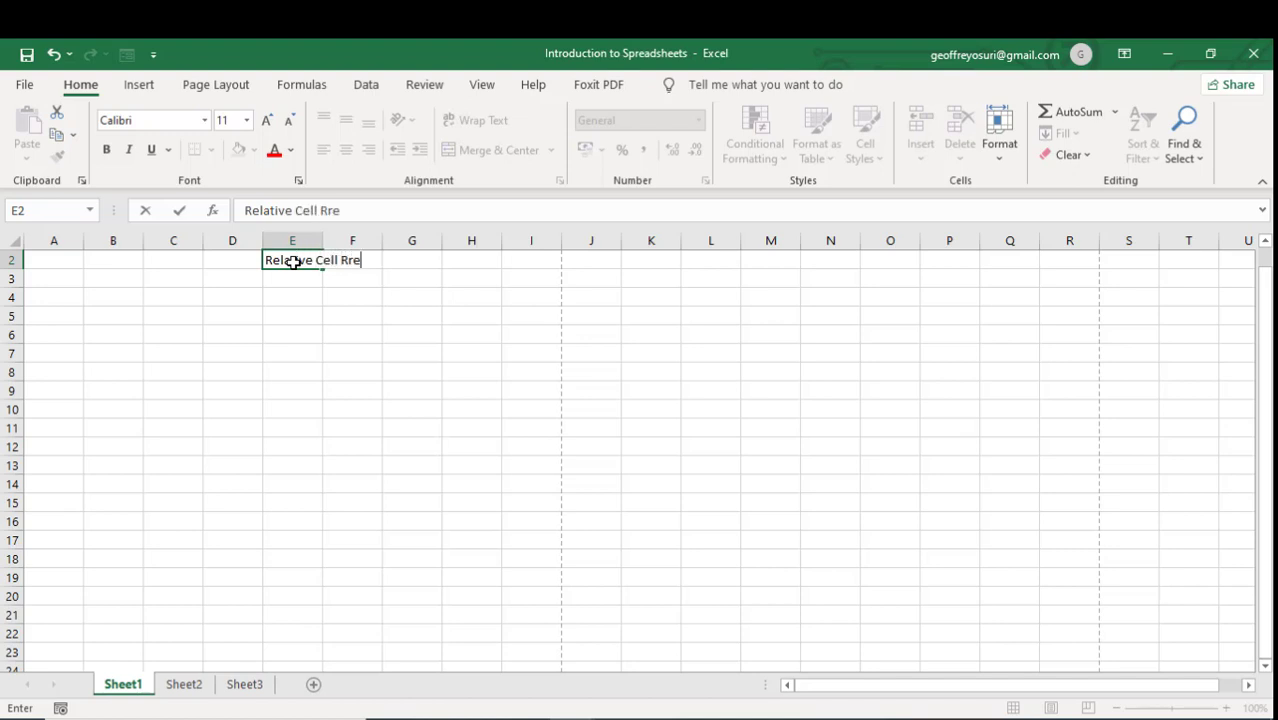
pyautogui.press('BackSpace')
pyautogui.press('BackSpace')
pyautogui.write('eferencing')
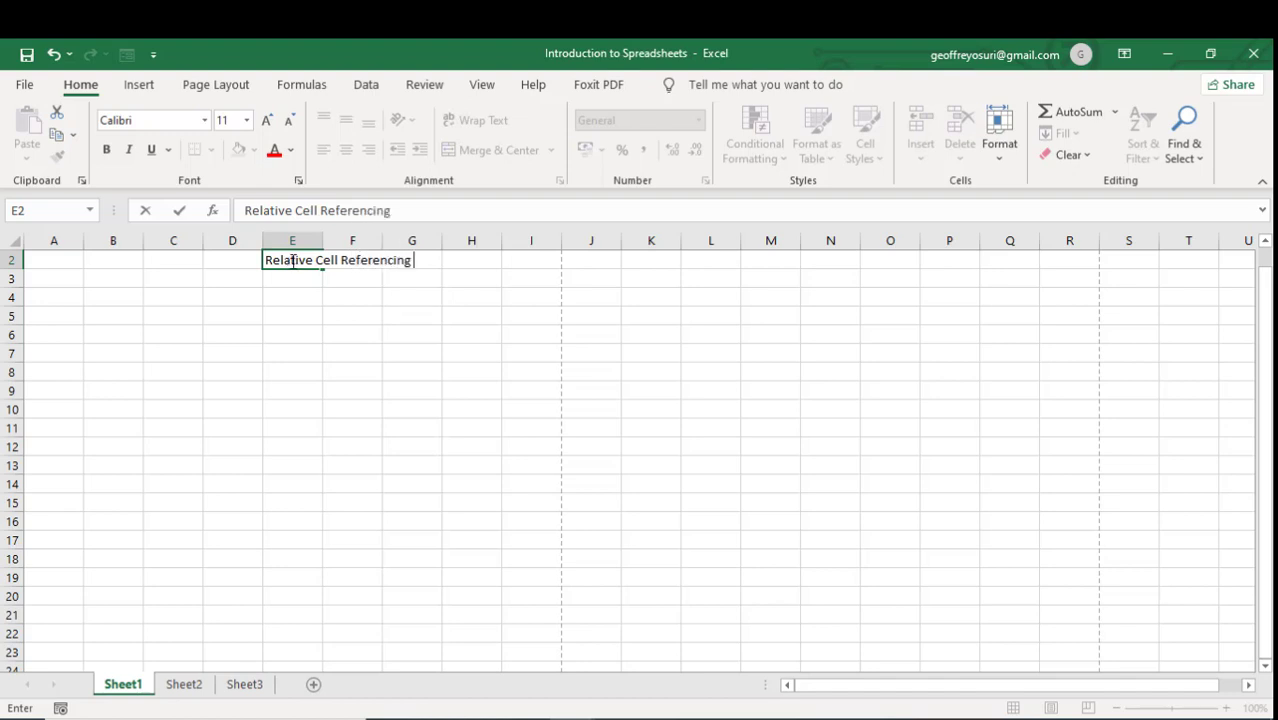
pyautogui.click(293, 283)
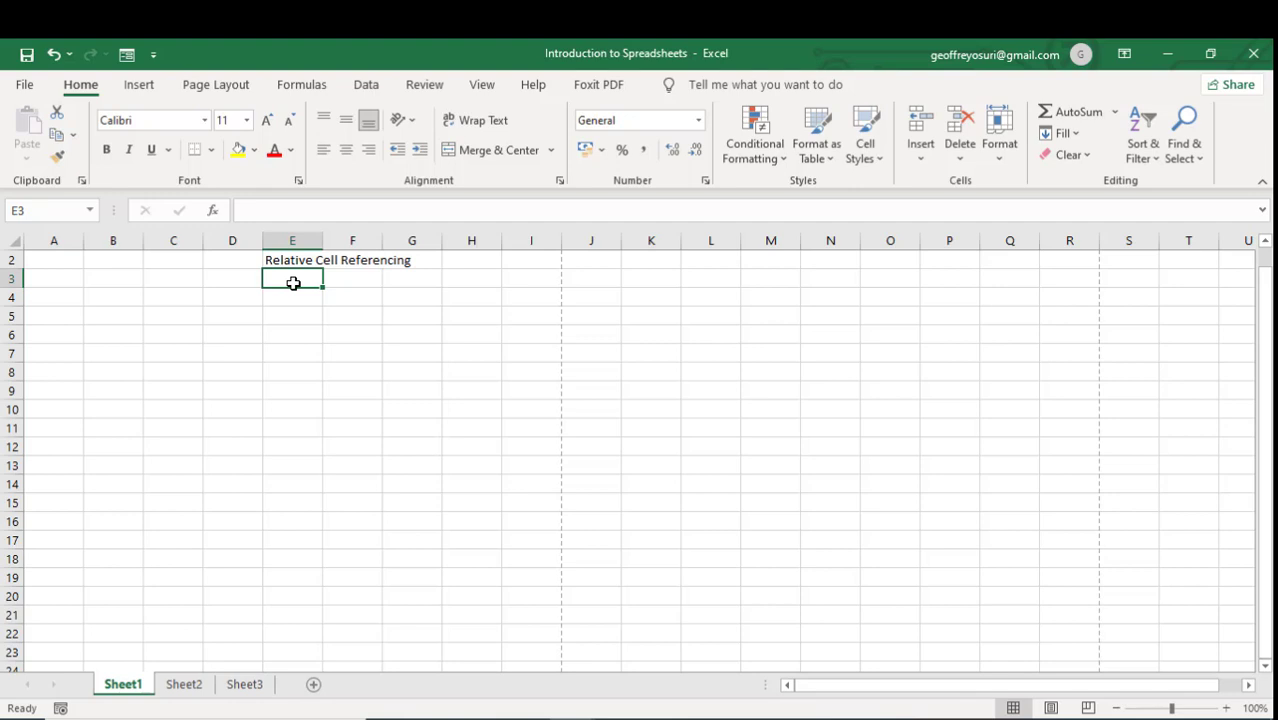
# Enter the number 12 in cell E4 and the number 34 in cell F4
pyautogui.click(288, 297)
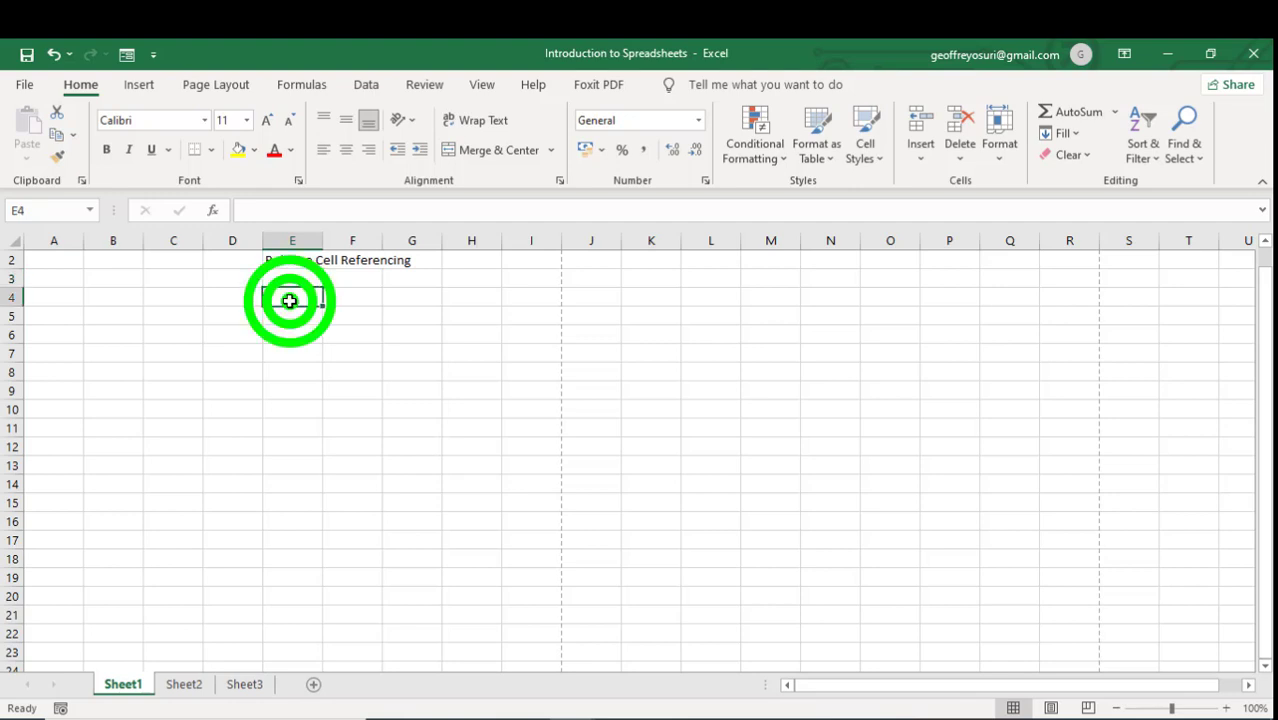
pyautogui.click(338, 300)
pyautogui.click(302, 280)
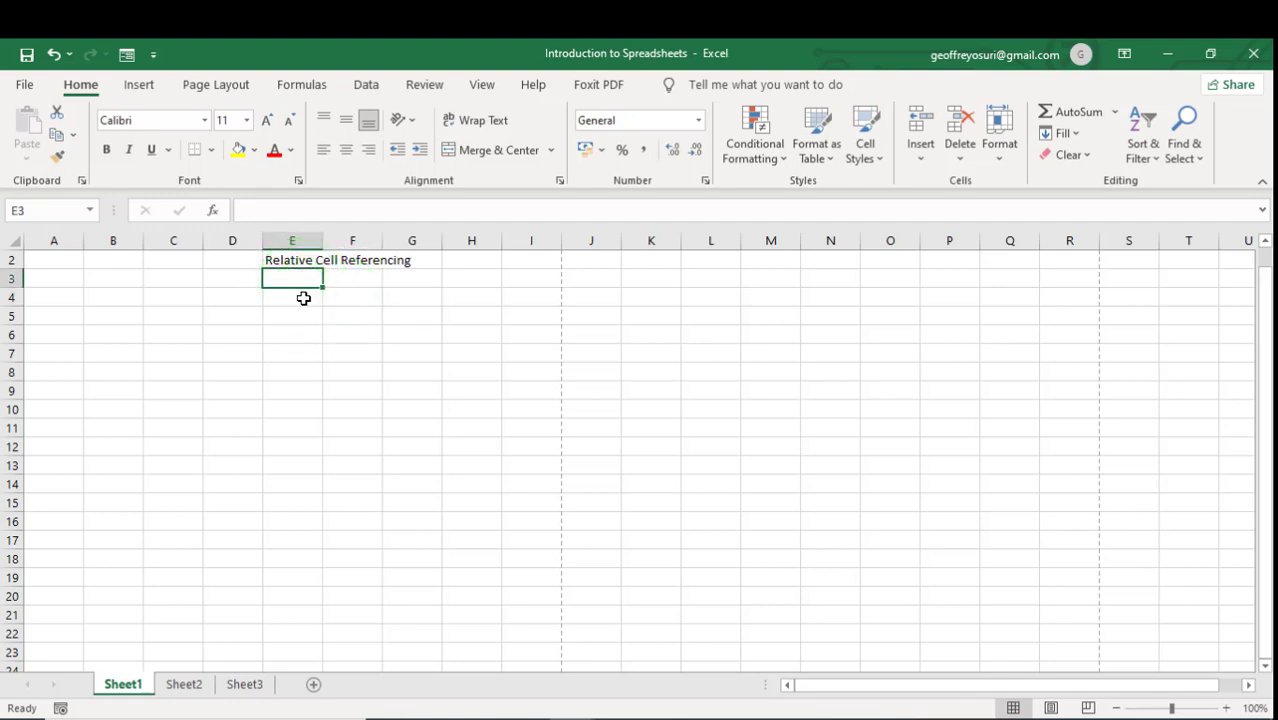
pyautogui.click(303, 298)
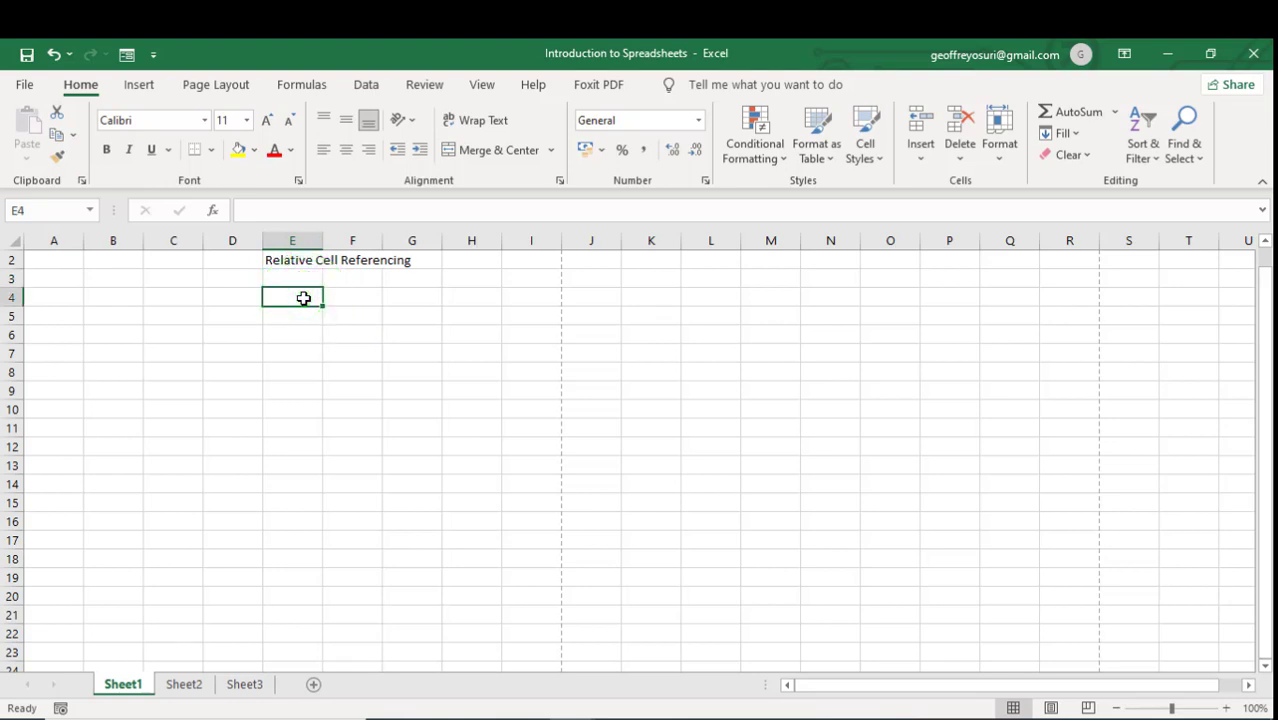
pyautogui.write('12')
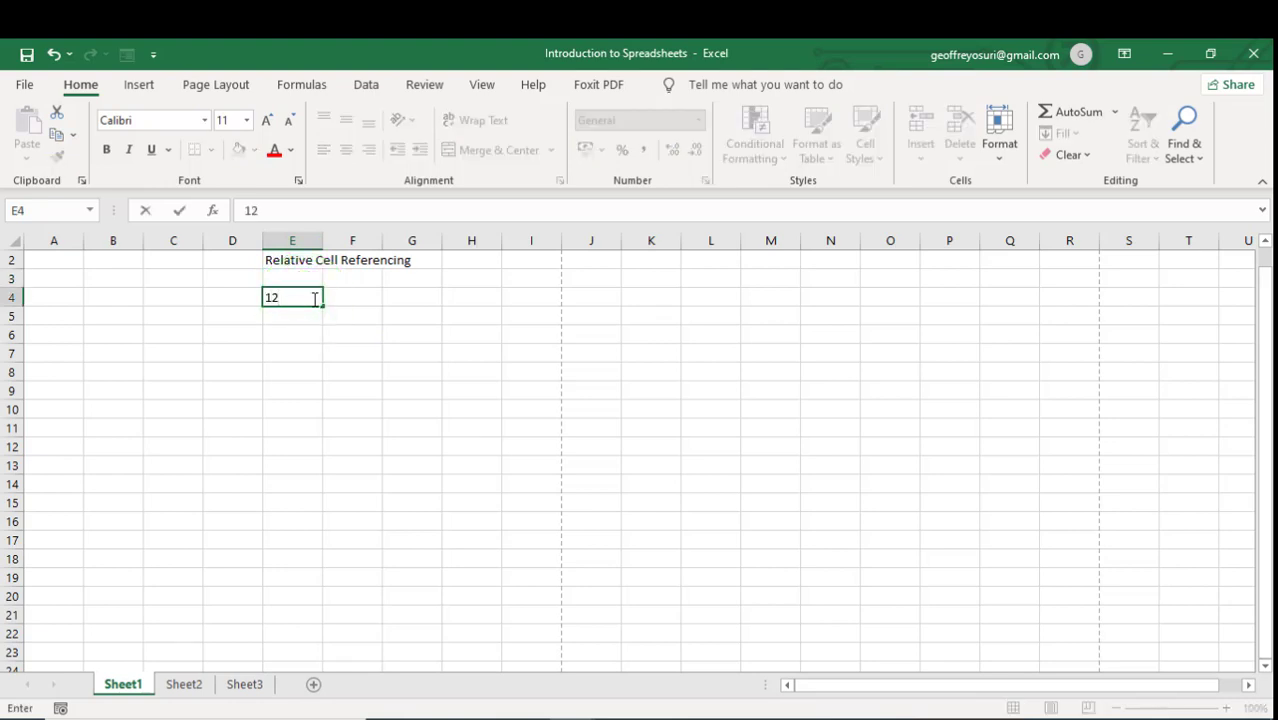
pyautogui.click(346, 302)
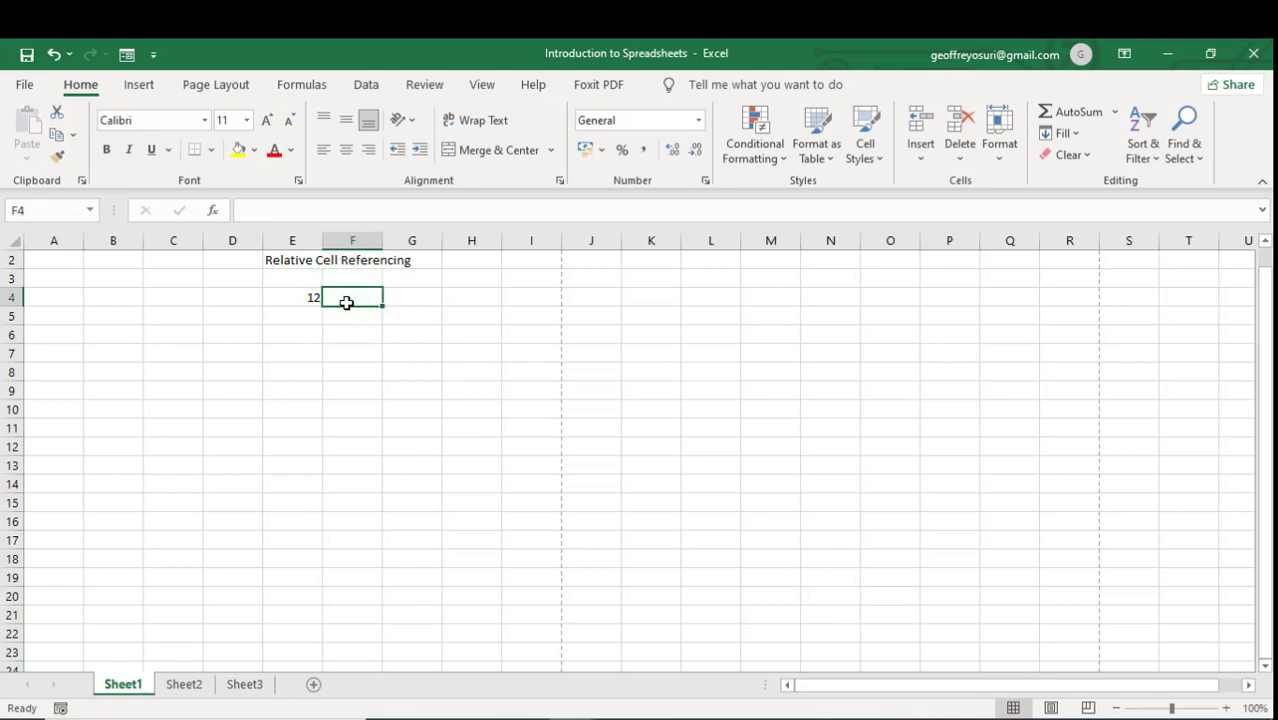
pyautogui.write('34')
pyautogui.click(400, 298)
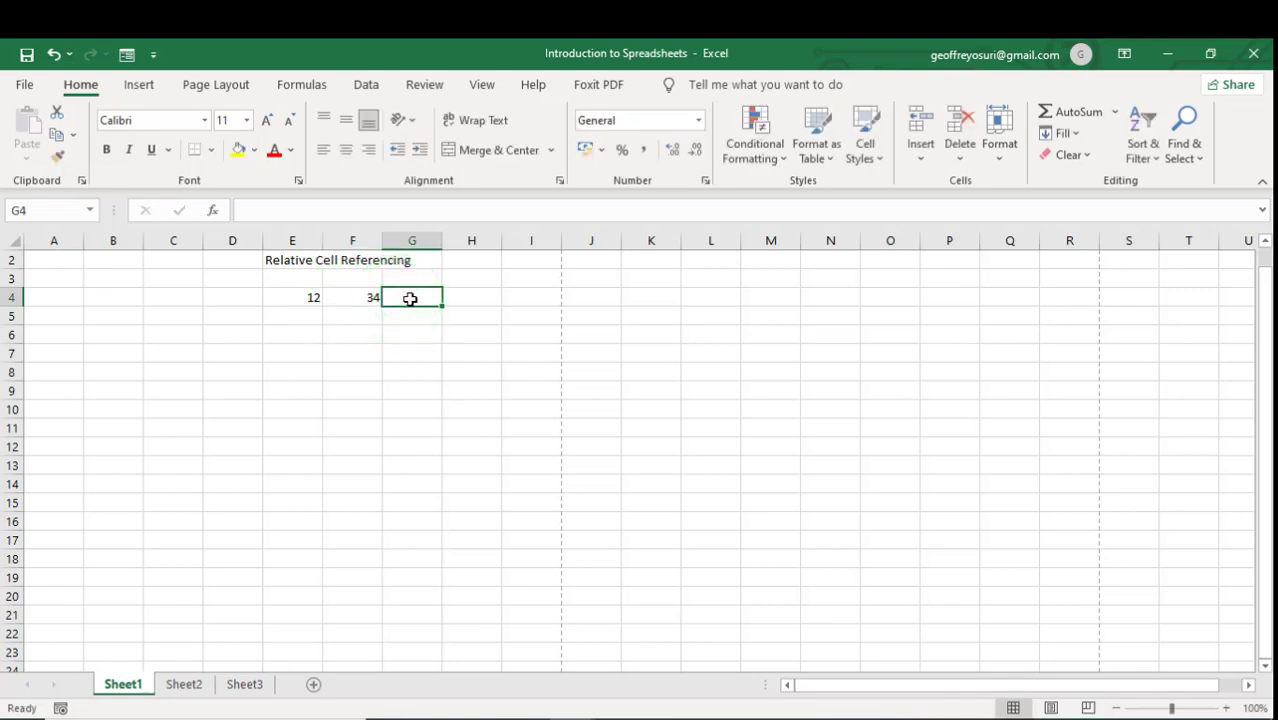
# Enter the number 56 in cell E6 and the number 89 in cell F6
pyautogui.click(307, 319)
pyautogui.click(309, 339)
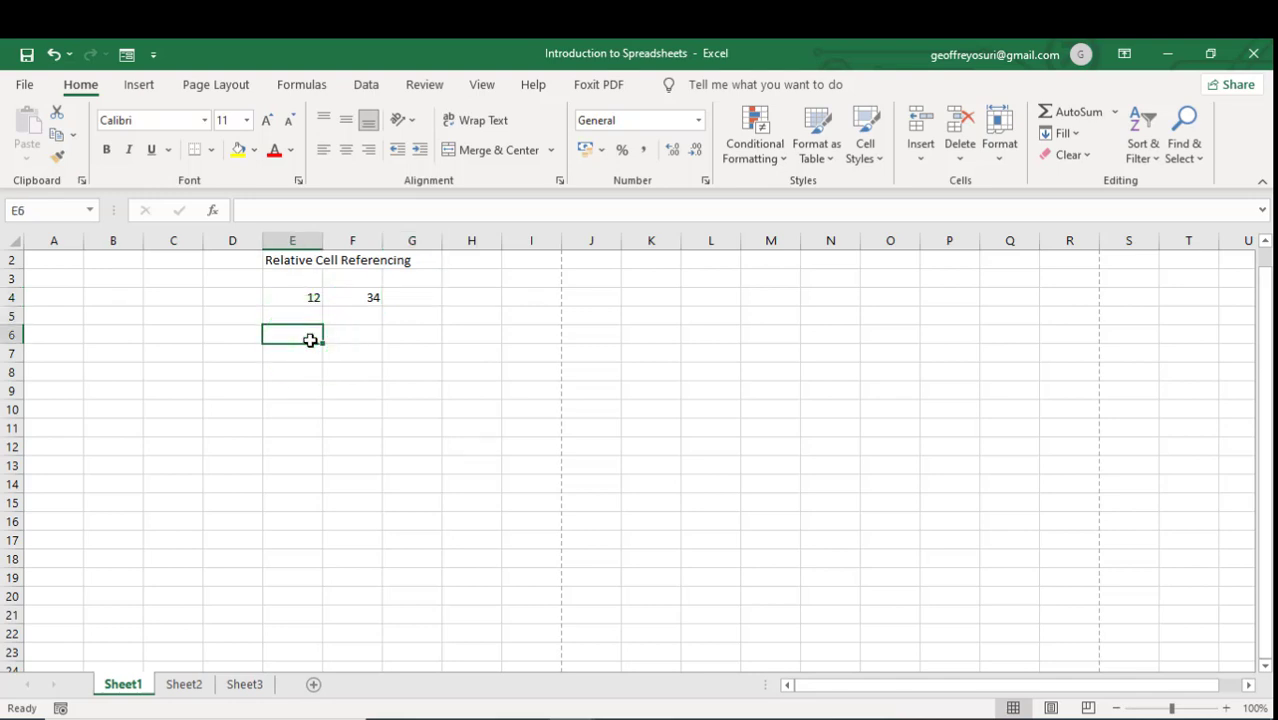
pyautogui.write('56')
pyautogui.click(364, 336)
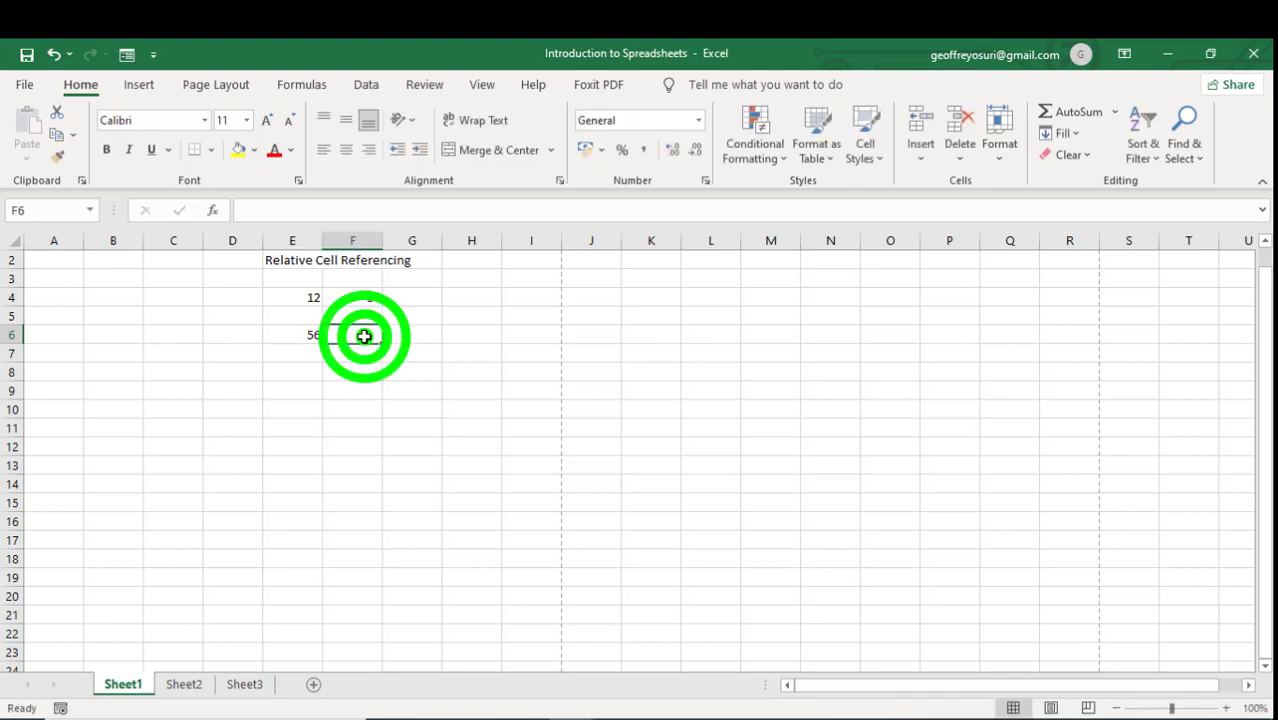
pyautogui.write('89')
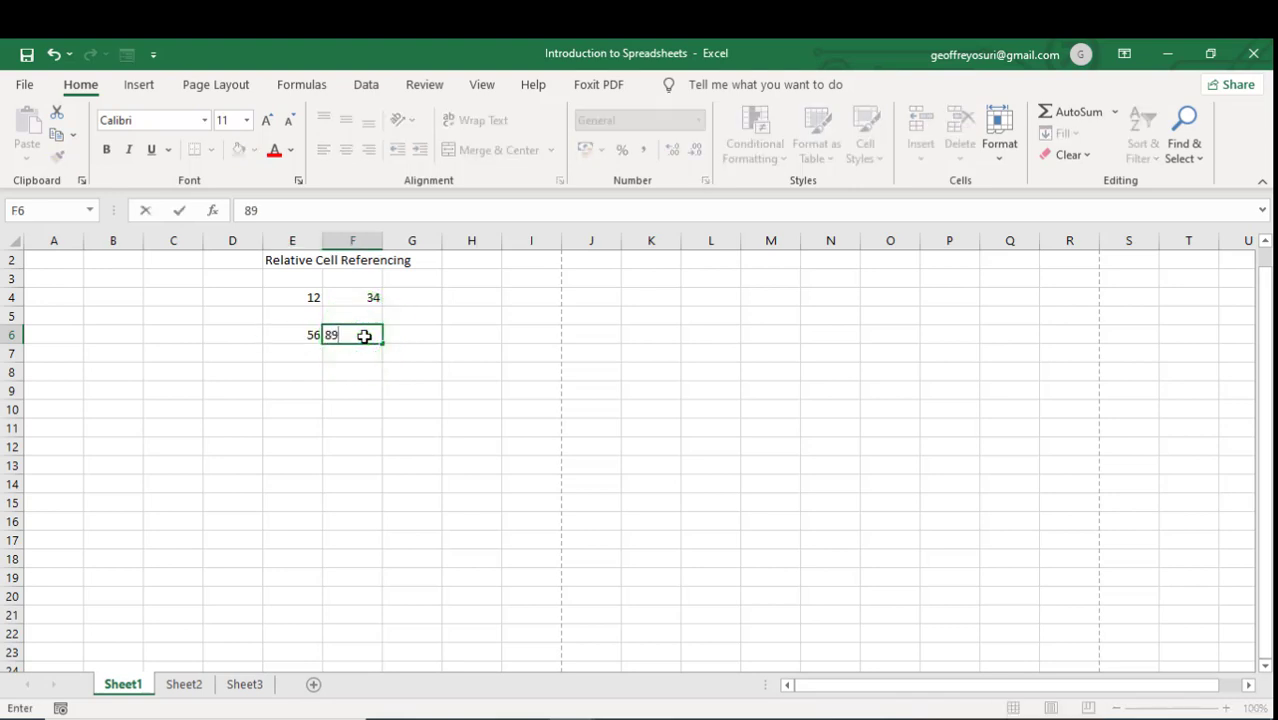
# Enter the relative-reference formula =E4+F4 in cell H4
pyautogui.click(456, 298)
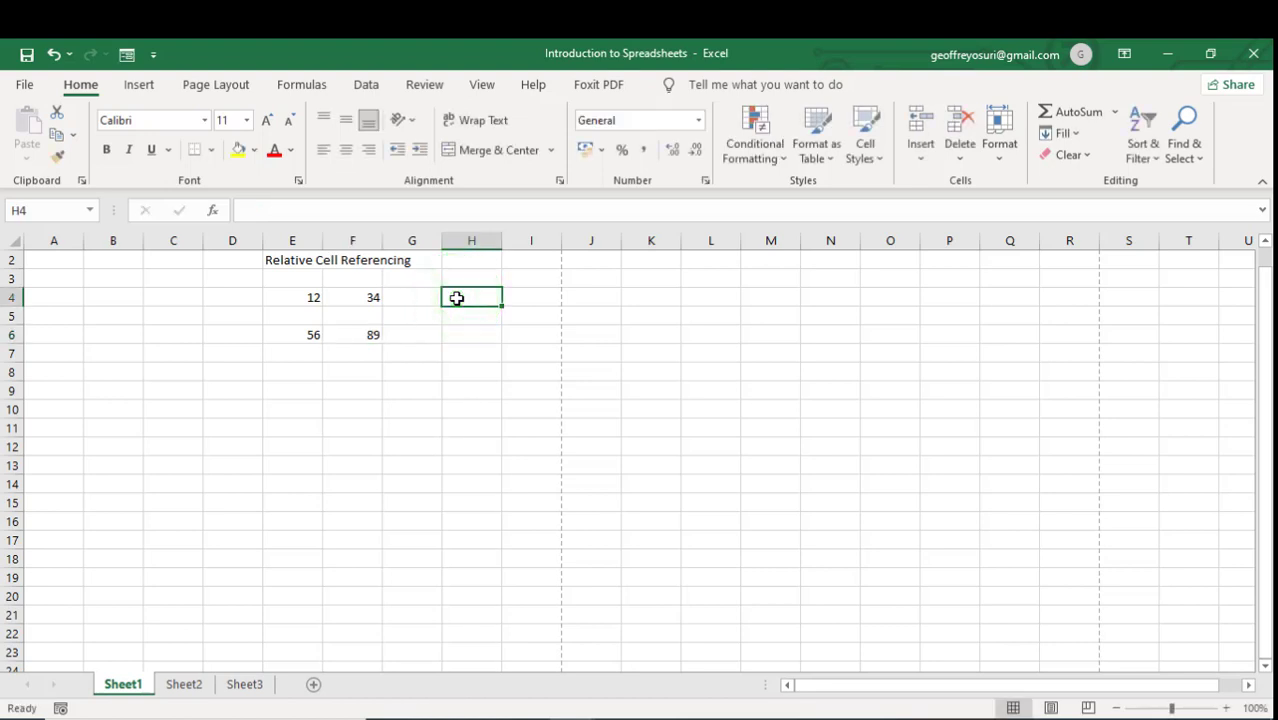
pyautogui.write('=')
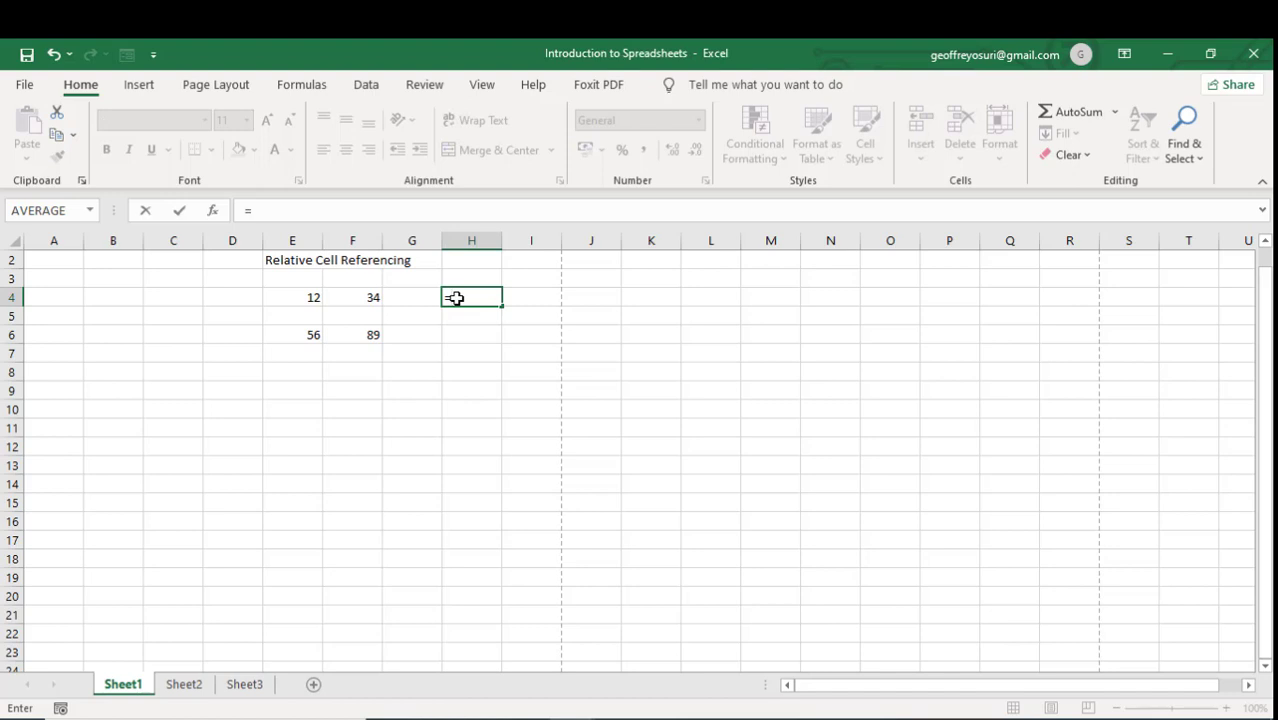
pyautogui.write('e4+')
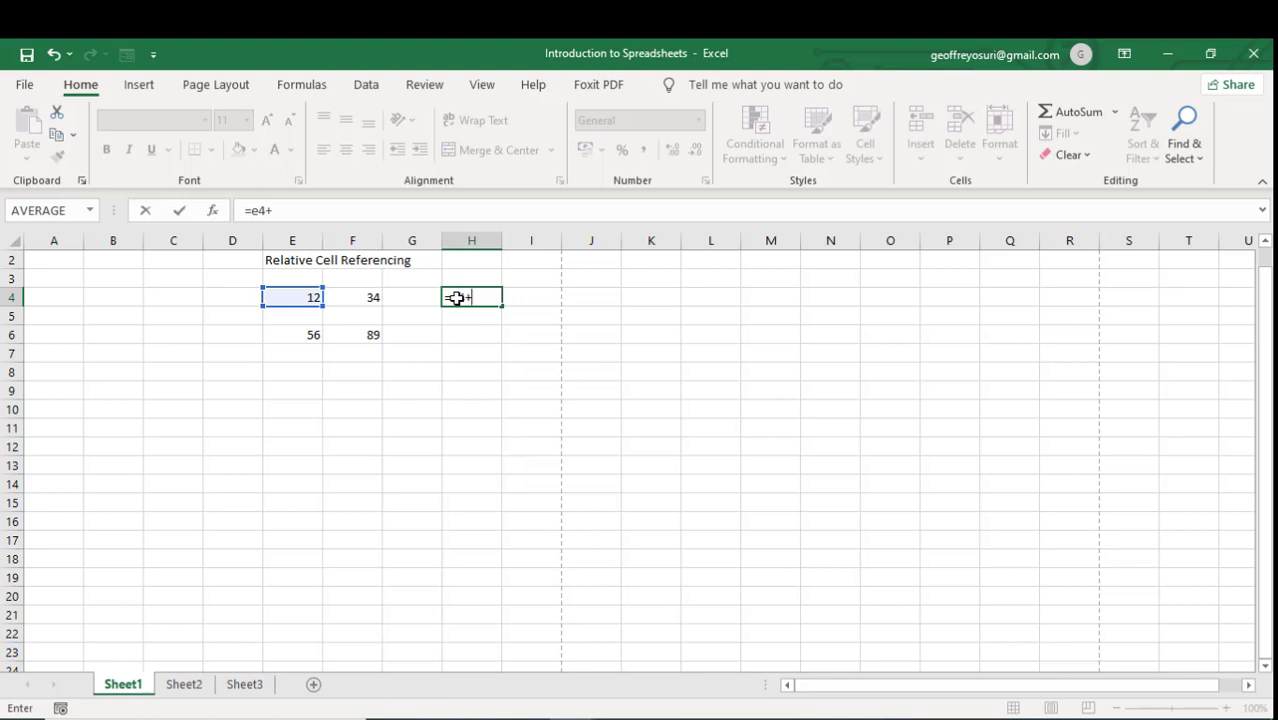
pyautogui.write('F4')
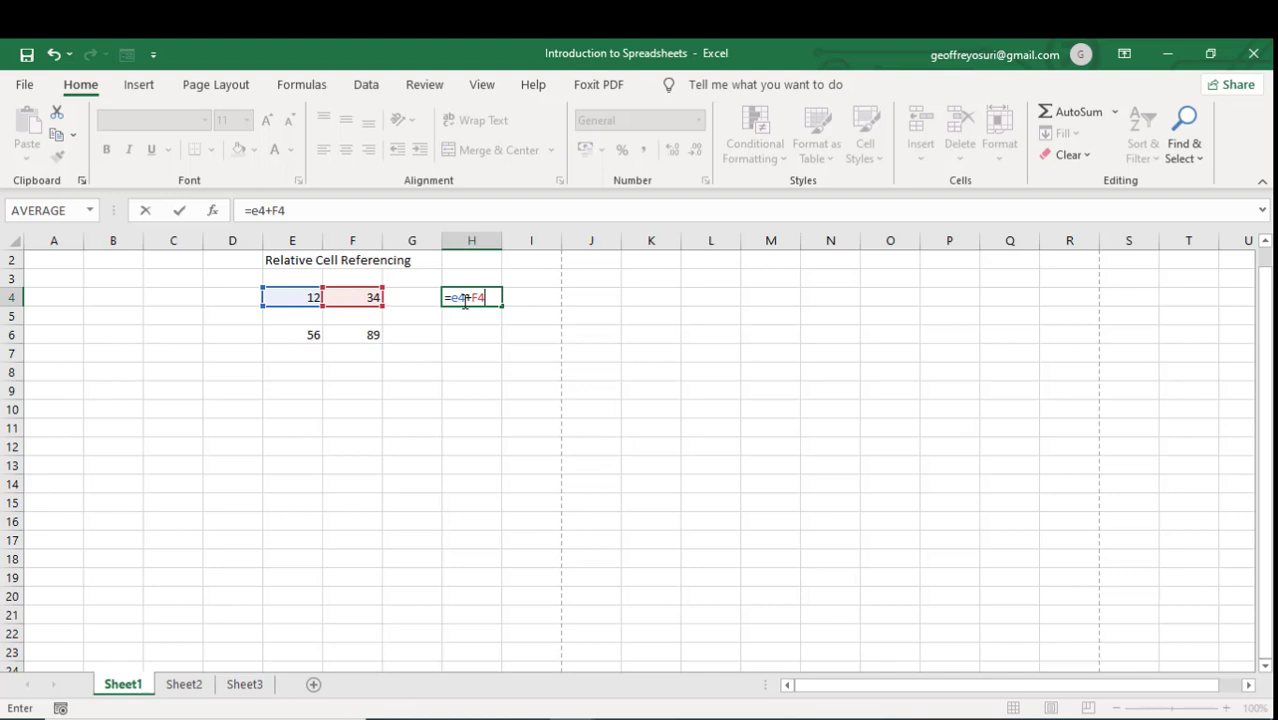
pyautogui.click(460, 298)
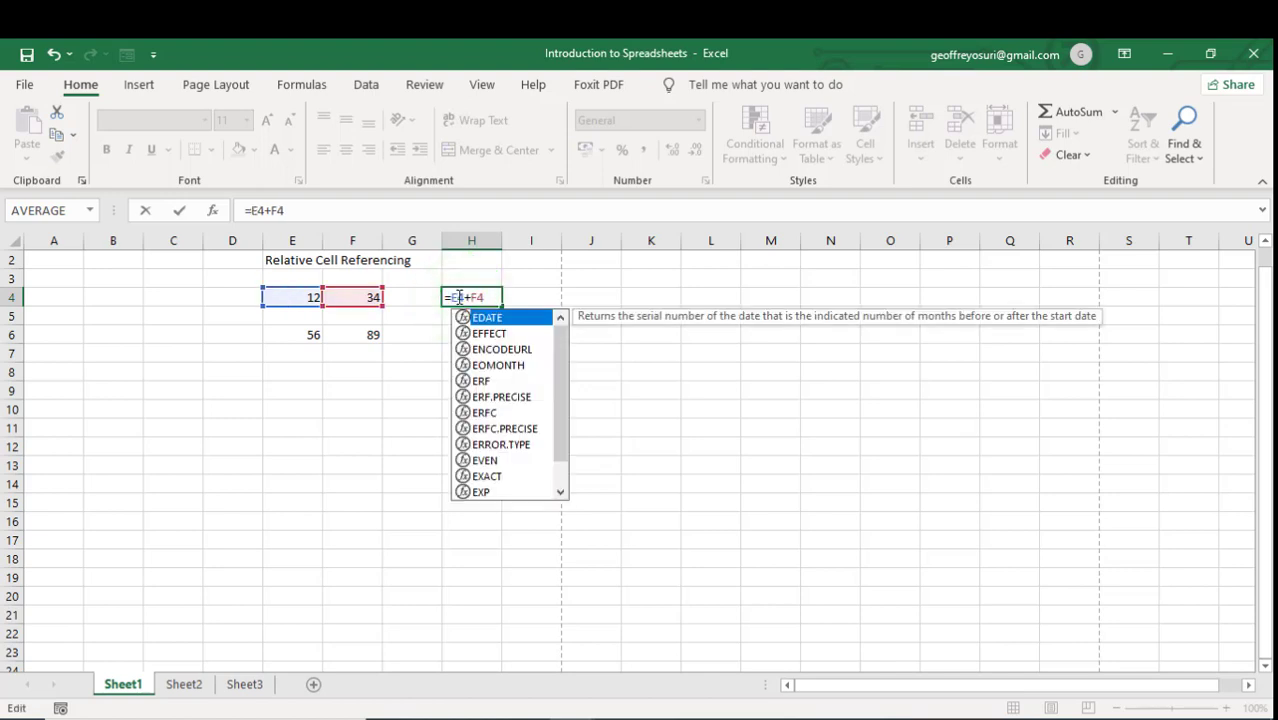
pyautogui.click(440, 338)
# Fill the formula in cell H4 down through cell H6
pyautogui.click(485, 297)
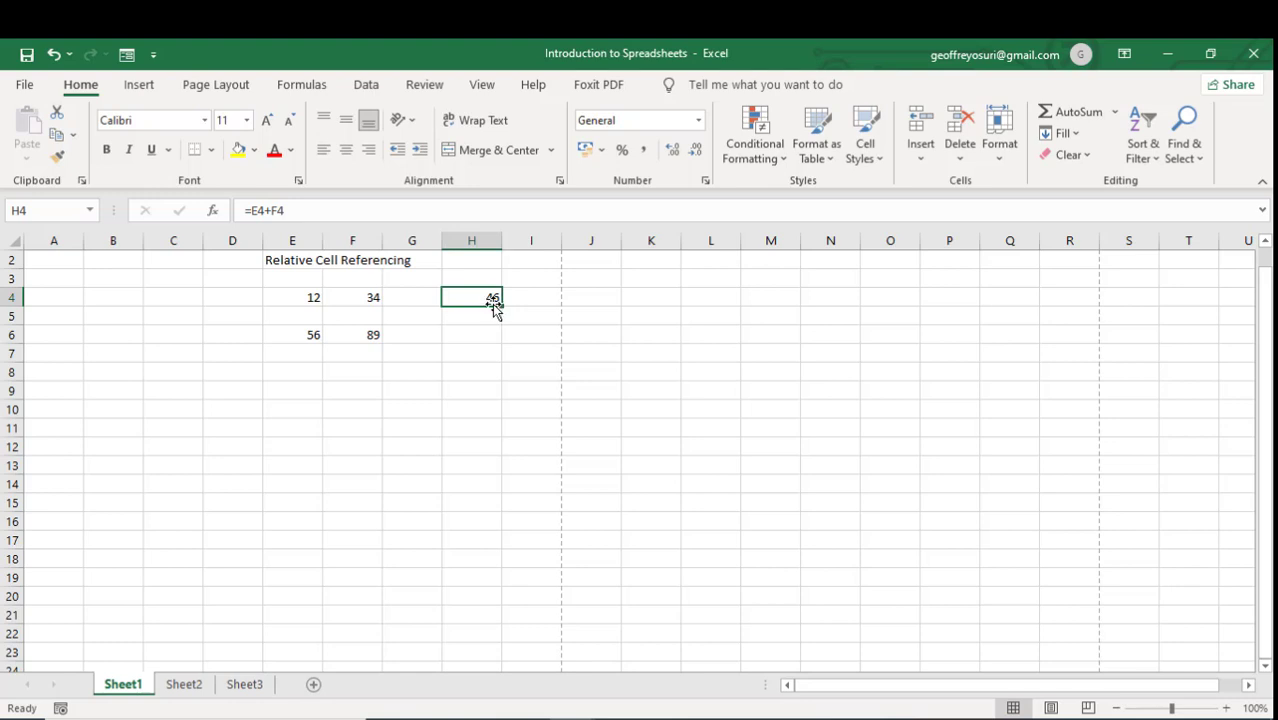
pyautogui.click(502, 305)
pyautogui.moveTo(502, 305); pyautogui.dragTo(502, 324)
pyautogui.moveTo(501, 333); pyautogui.dragTo(502, 338)
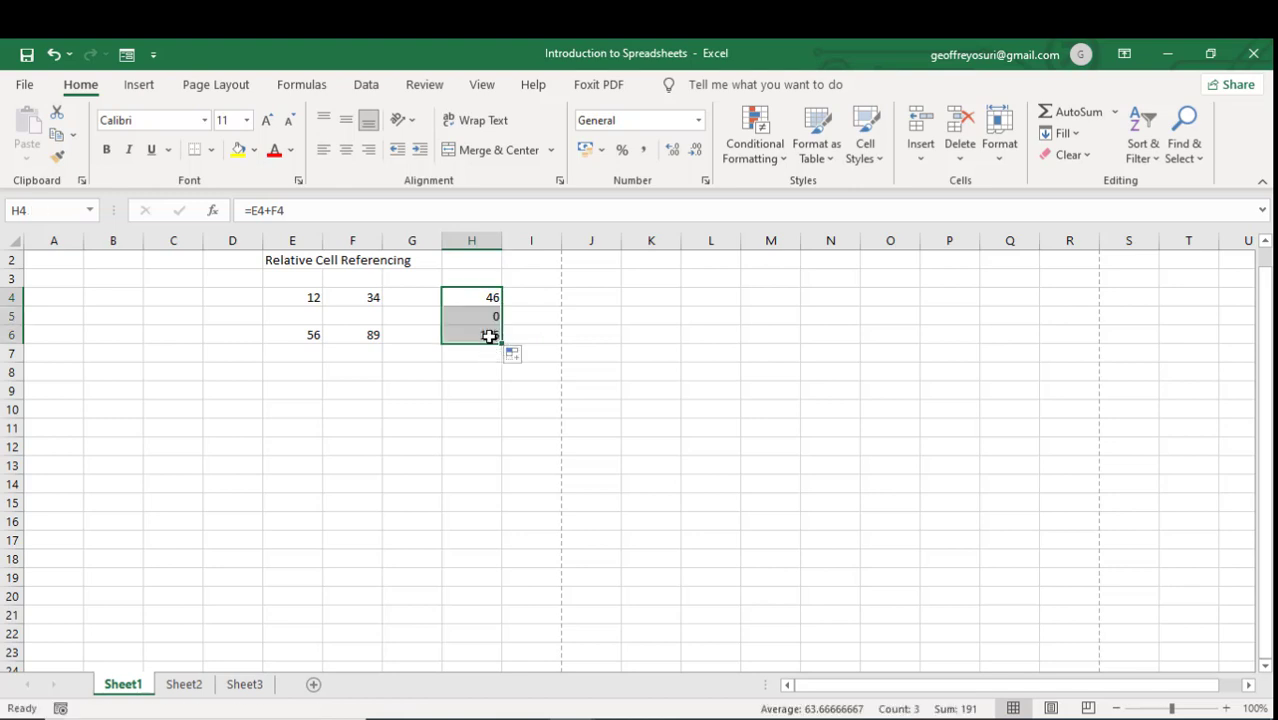
# Compare the formulas in cells H4, H5 and H6 and check the source cells E4 and F4 to examine relative referencing
pyautogui.click(489, 338)
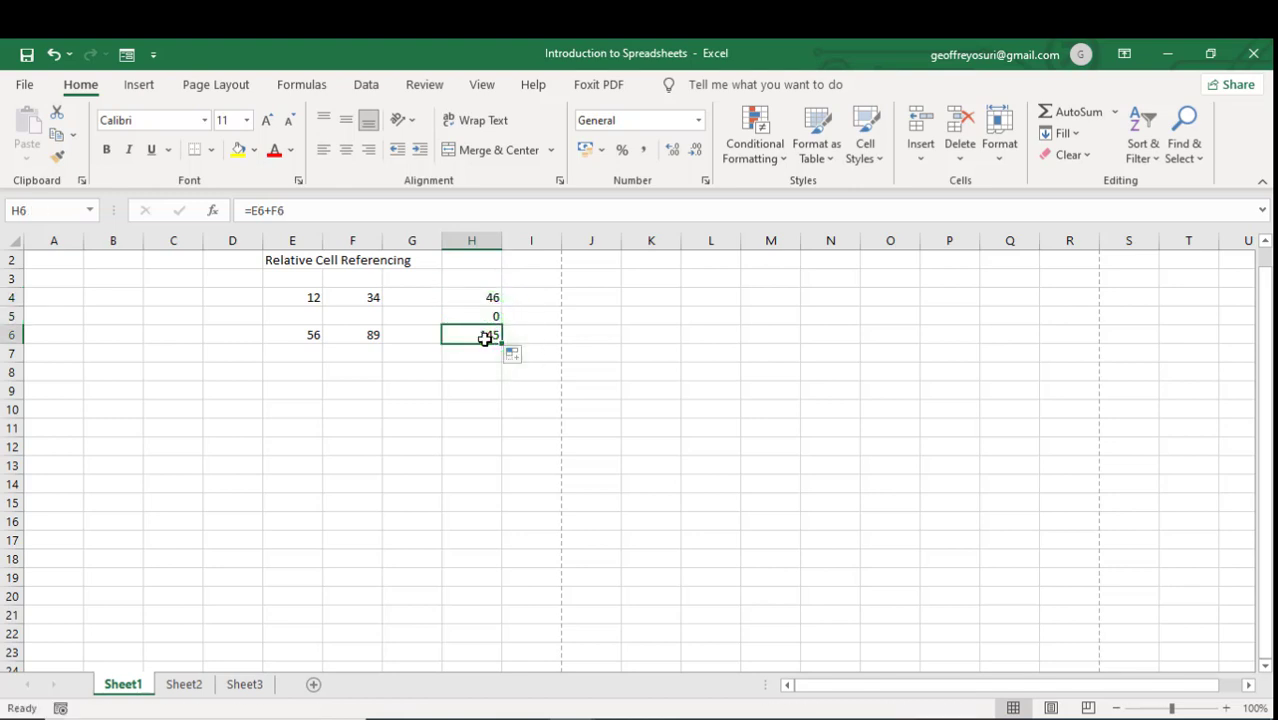
pyautogui.click(492, 315)
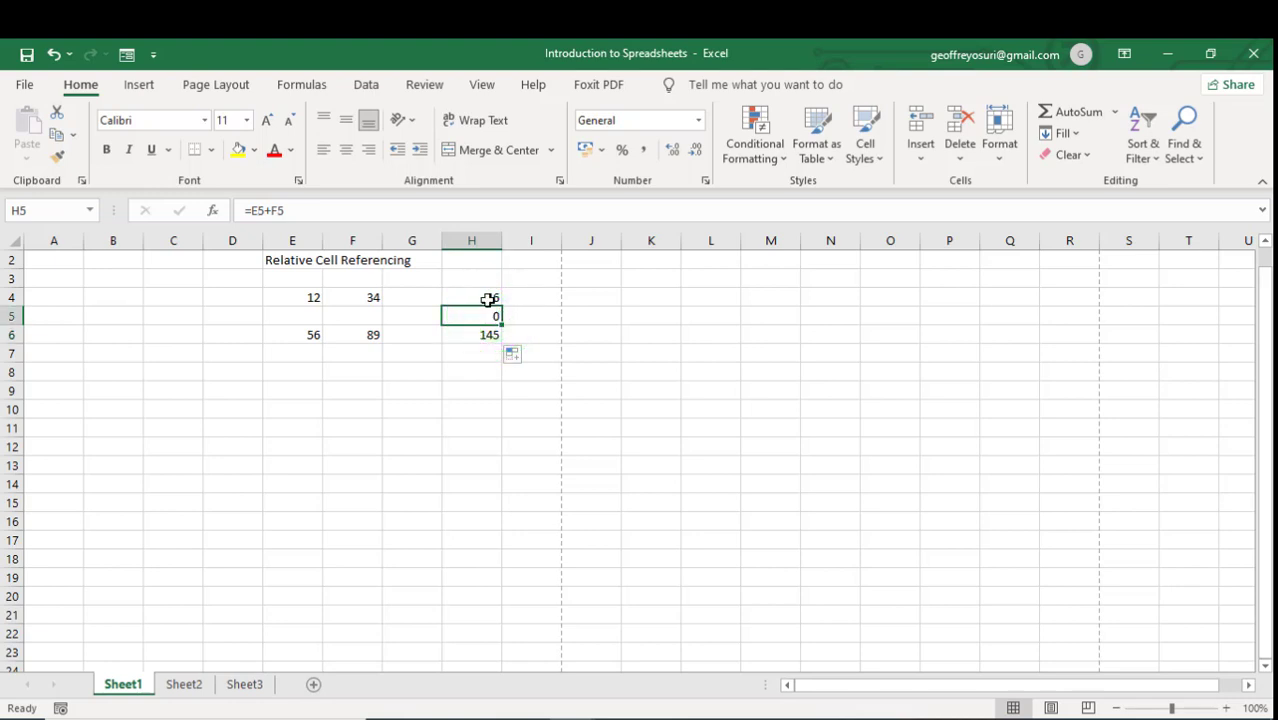
pyautogui.click(489, 297)
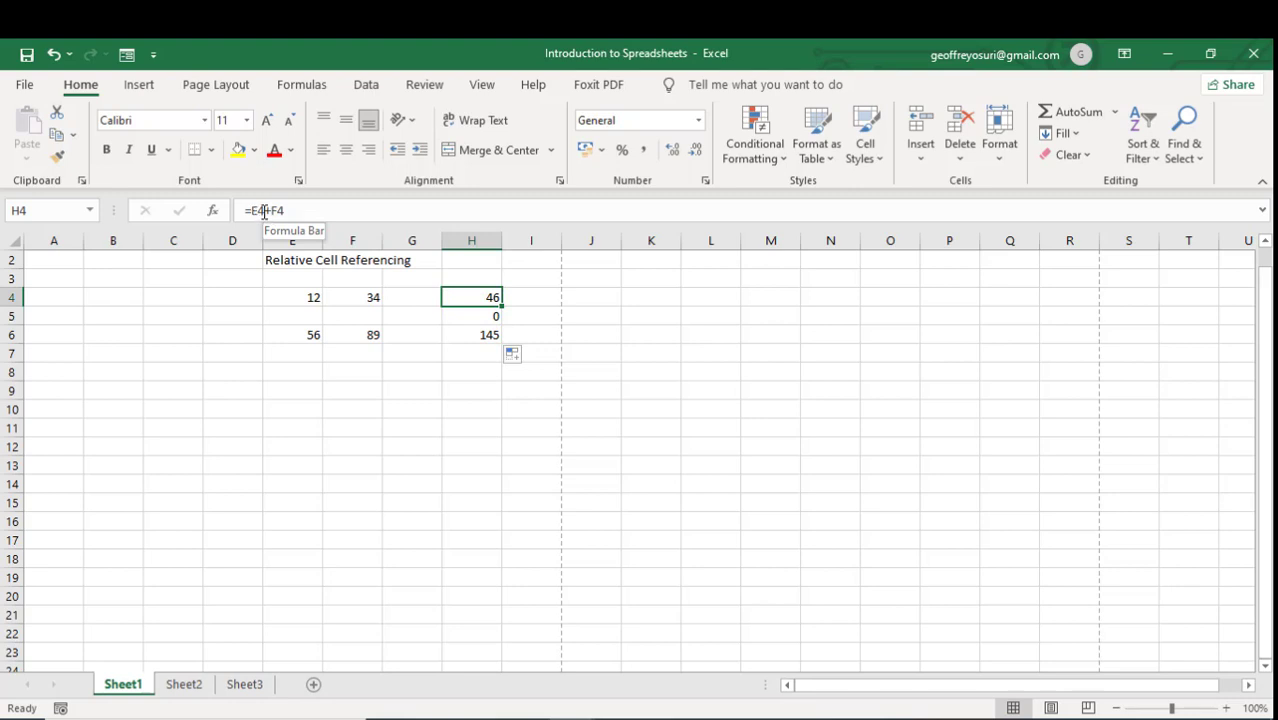
pyautogui.click(493, 313)
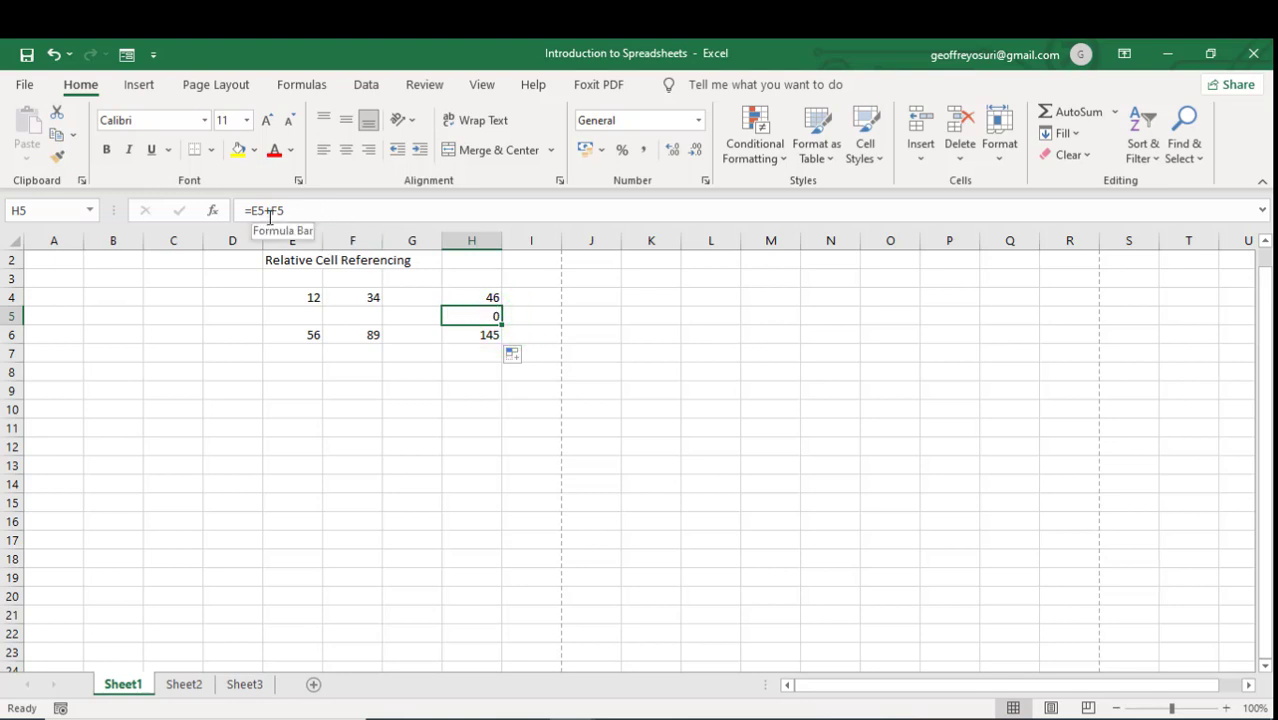
pyautogui.click(487, 337)
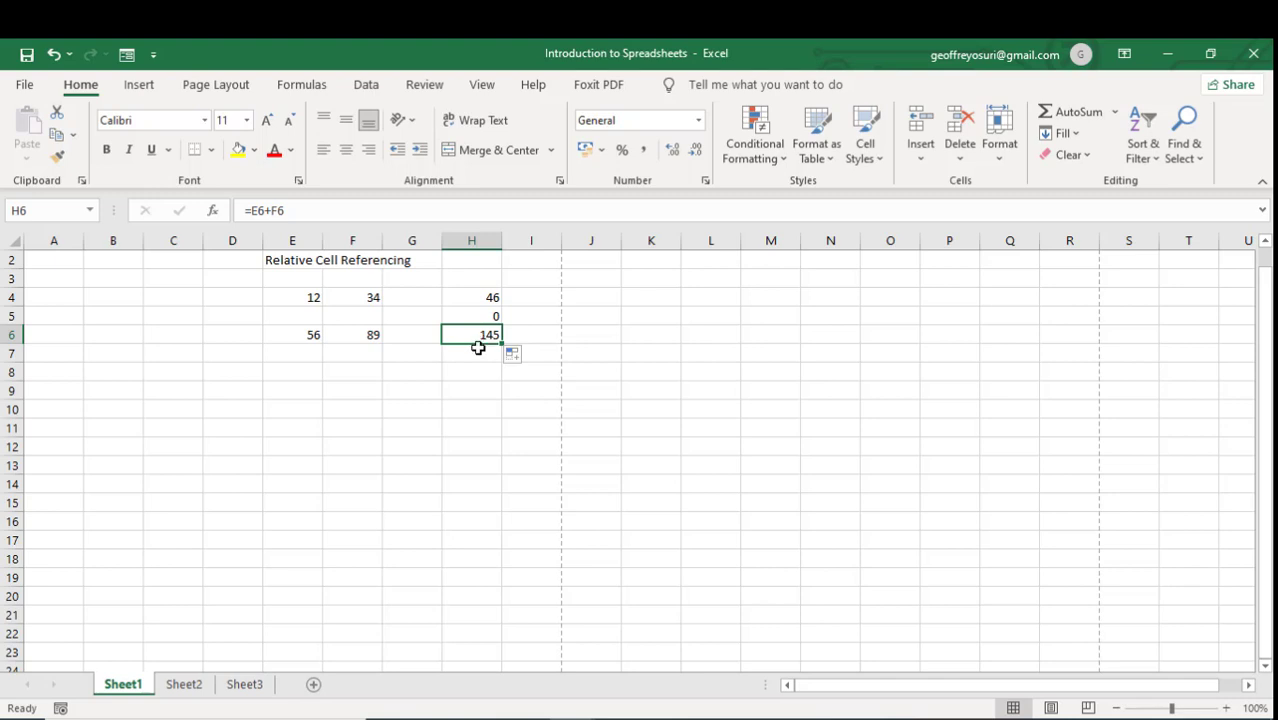
pyautogui.click(476, 355)
pyautogui.click(481, 345)
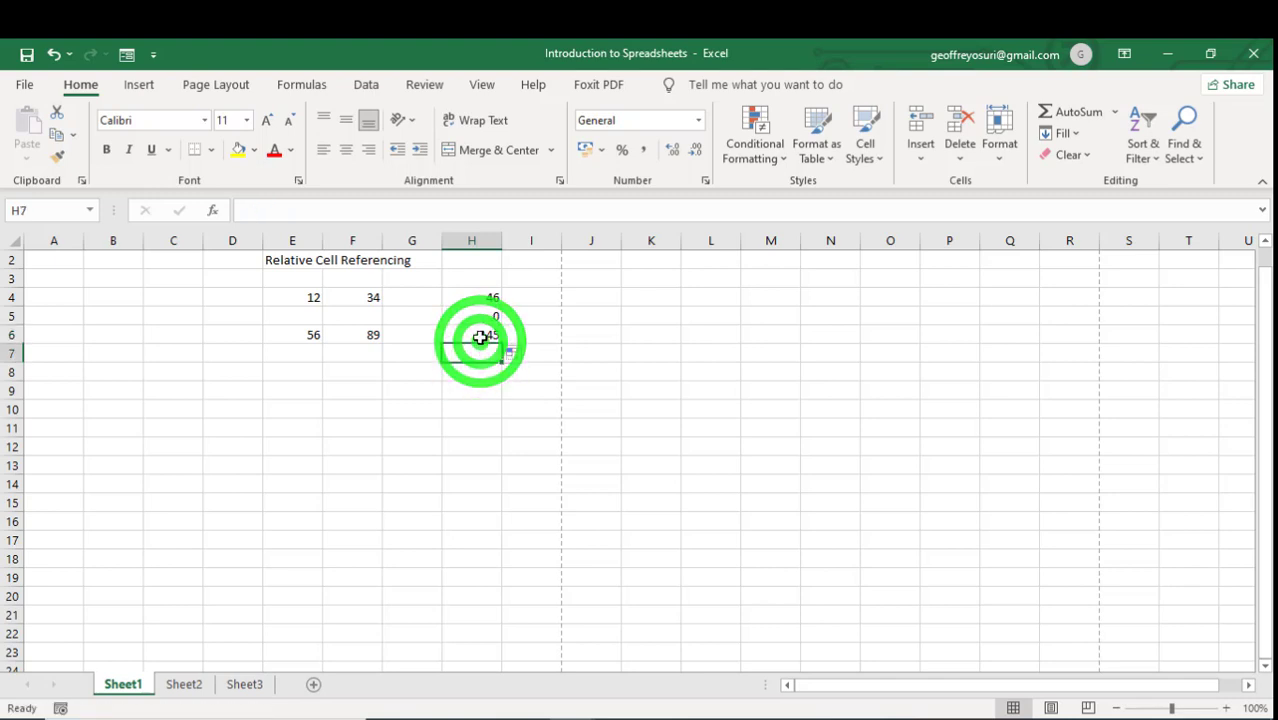
pyautogui.click(481, 337)
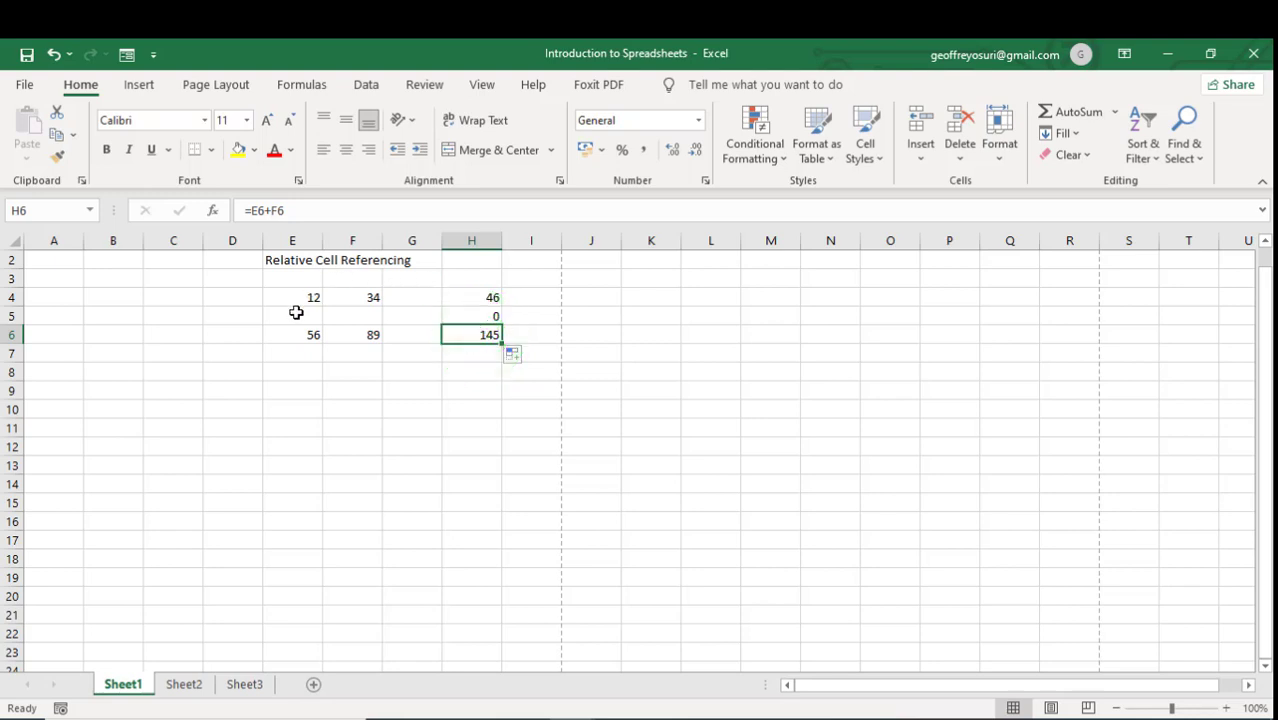
pyautogui.click(466, 295)
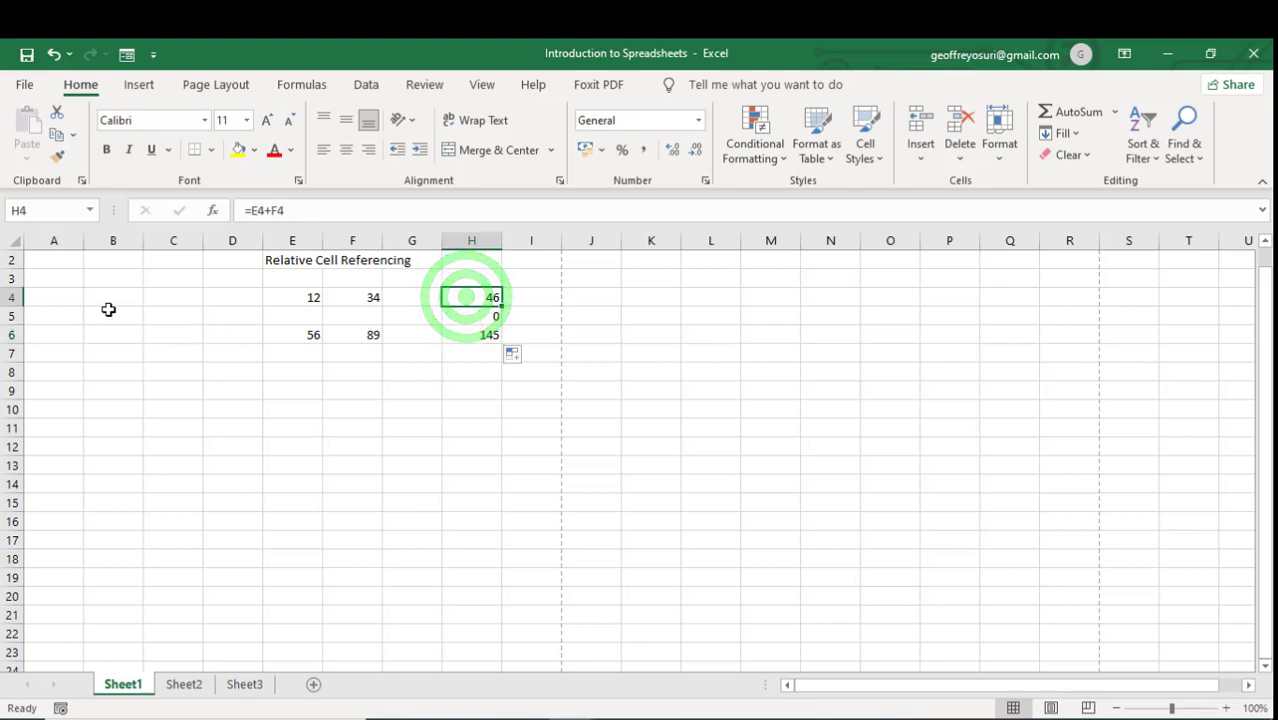
pyautogui.click(298, 297)
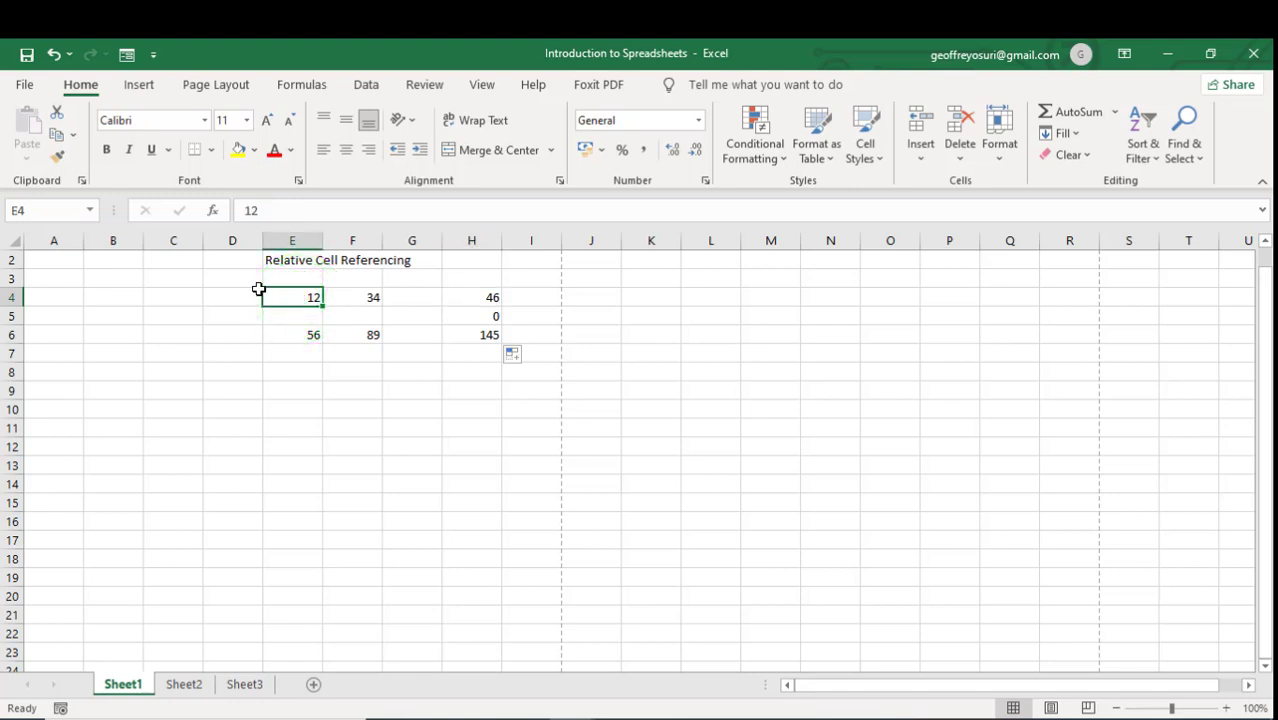
pyautogui.click(357, 297)
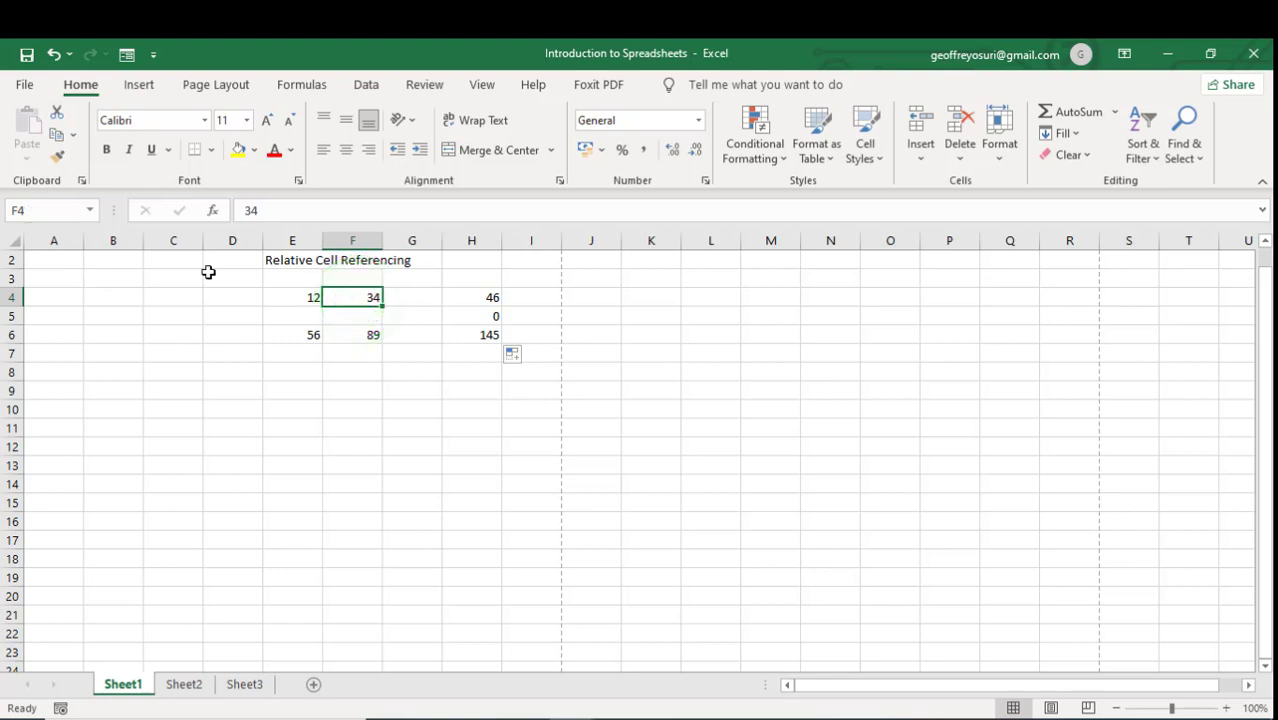
pyautogui.click(484, 296)
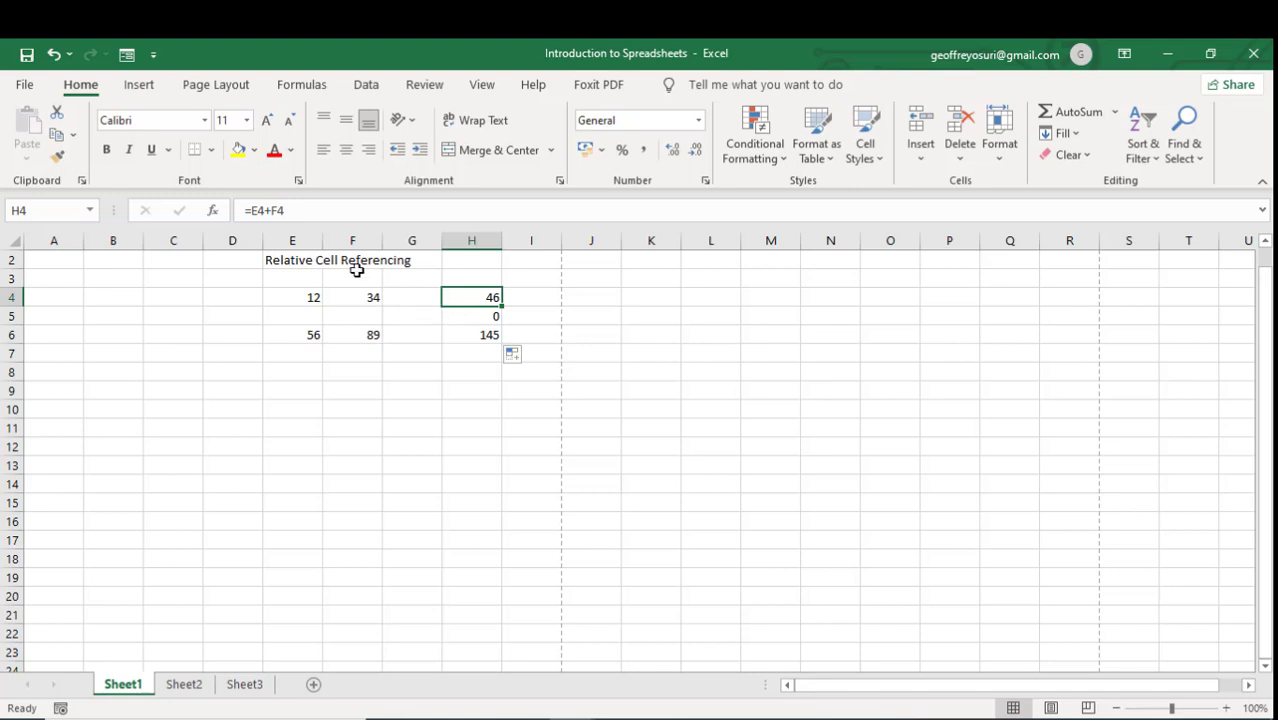
# Change the heading in cell E2 to "Absolute Cell Referencing"
pyautogui.click(311, 262)
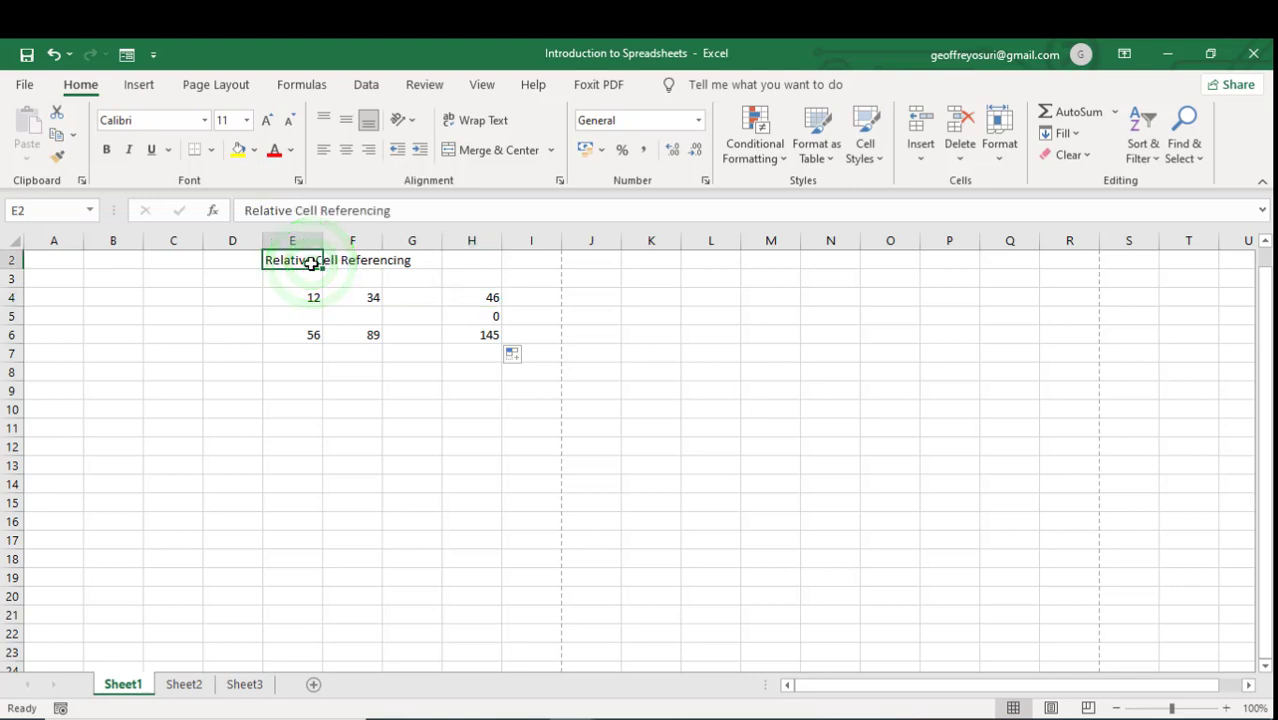
pyautogui.doubleClick(318, 260)
pyautogui.press('BackSpace')
pyautogui.press('BackSpace')
pyautogui.press('BackSpace')
pyautogui.press('BackSpace')
pyautogui.press('BackSpace')
pyautogui.press('BackSpace')
pyautogui.press('BackSpace')
pyautogui.press('BackSpace')
pyautogui.press('BackSpace')
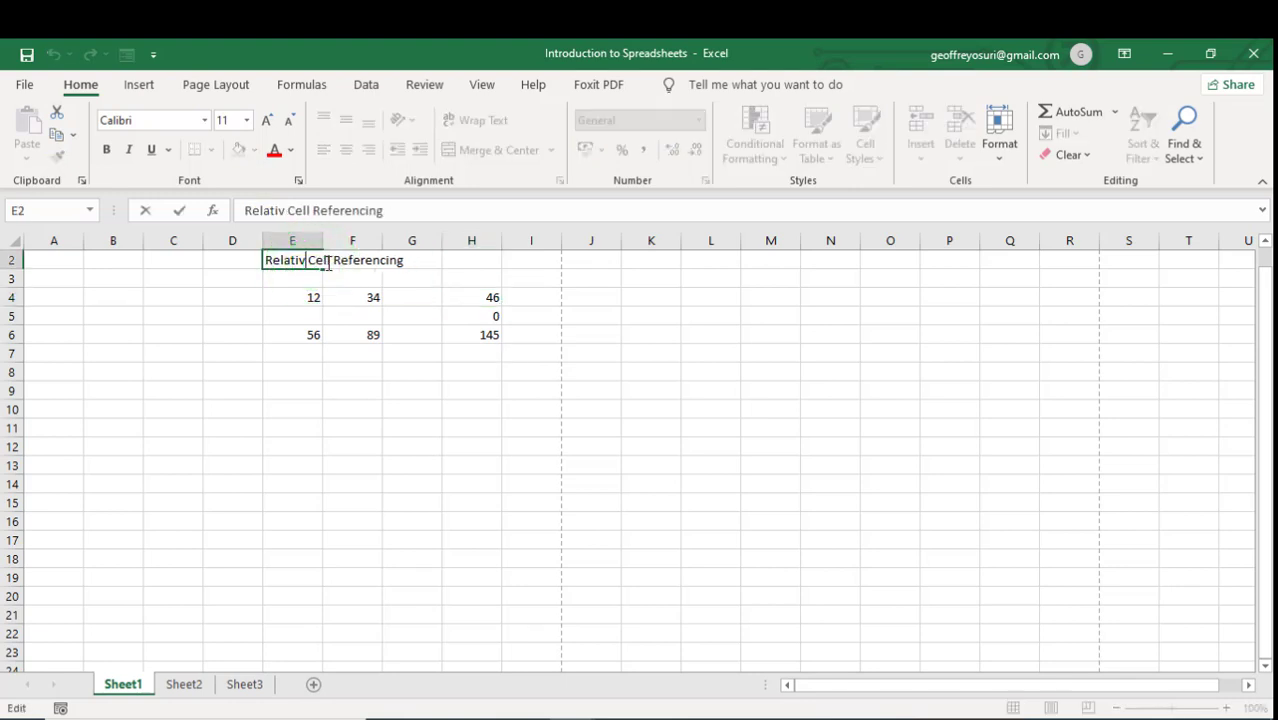
pyautogui.write('Ab ')
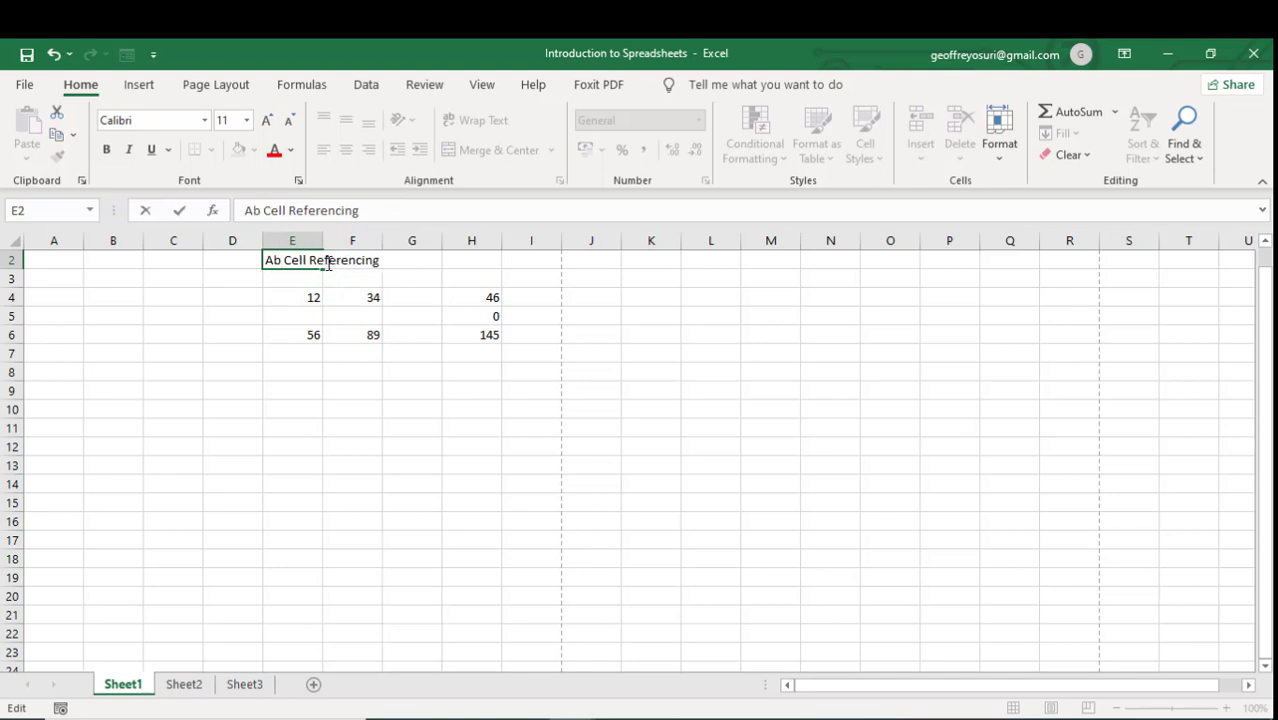
pyautogui.write('solute')
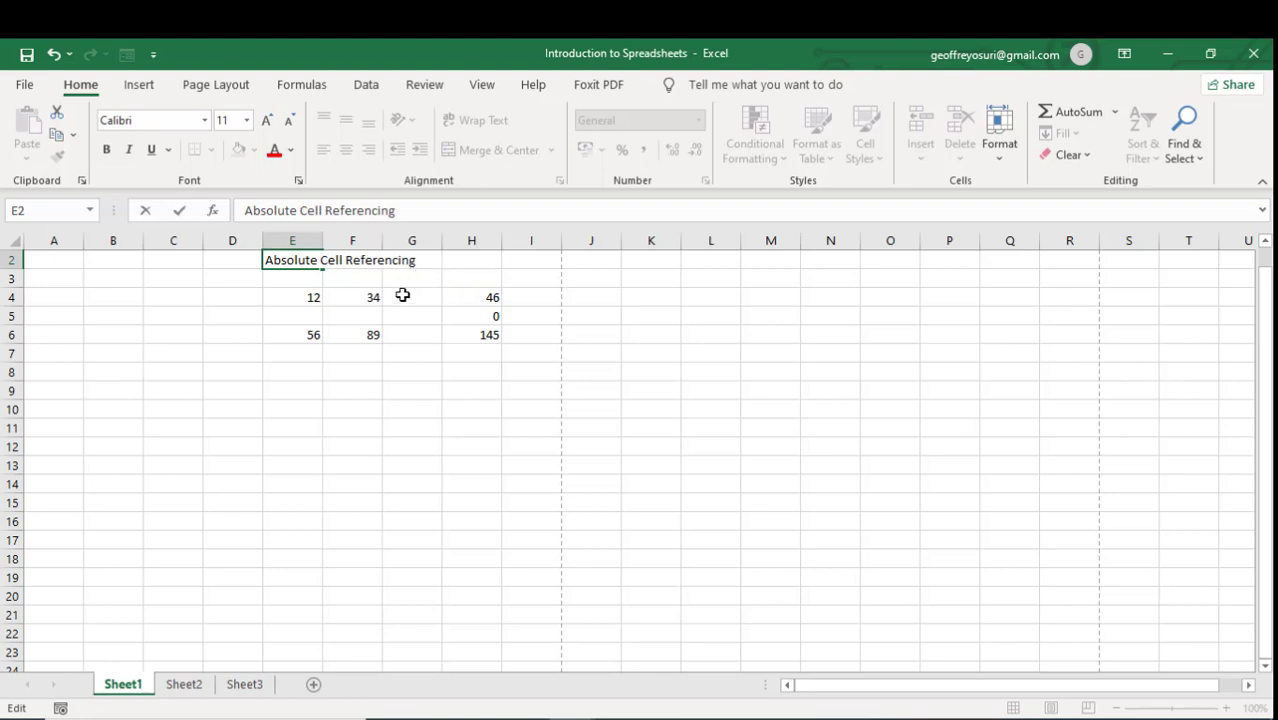
# Make the E4 reference in cell H4's formula absolute so the formula reads =$E$4+F4
pyautogui.click(480, 297)
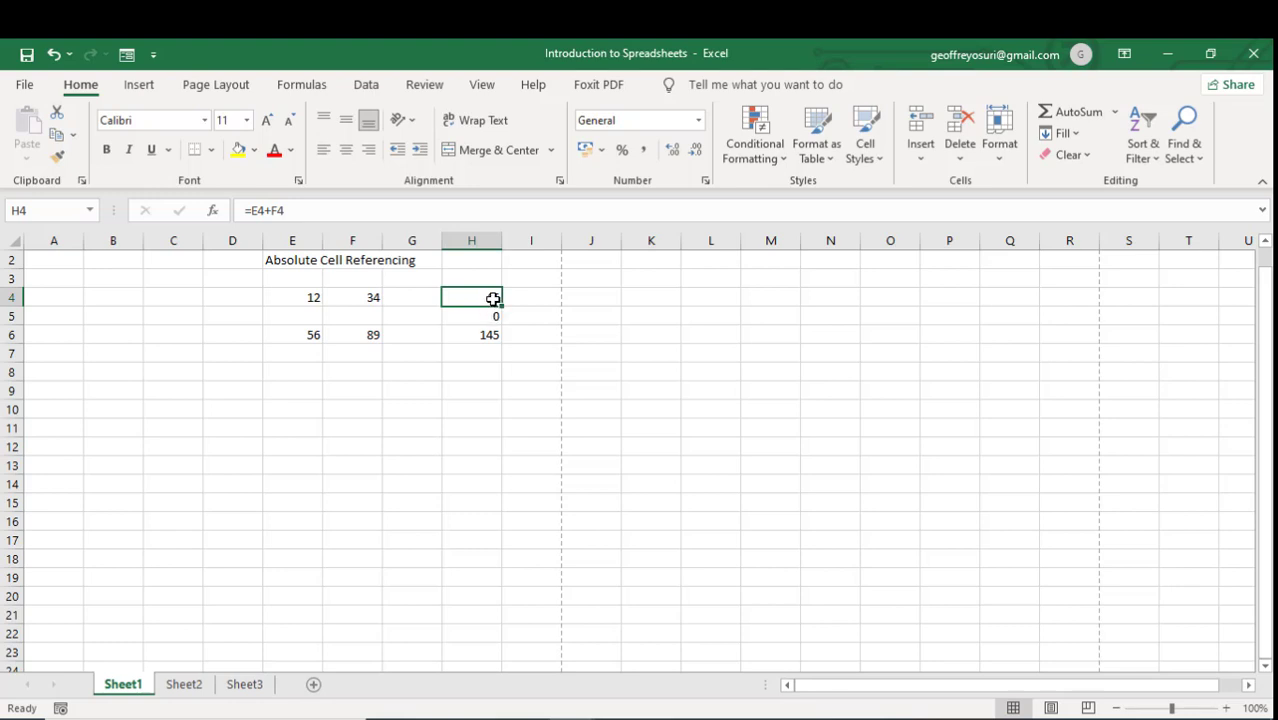
pyautogui.click(492, 298)
pyautogui.click(251, 210)
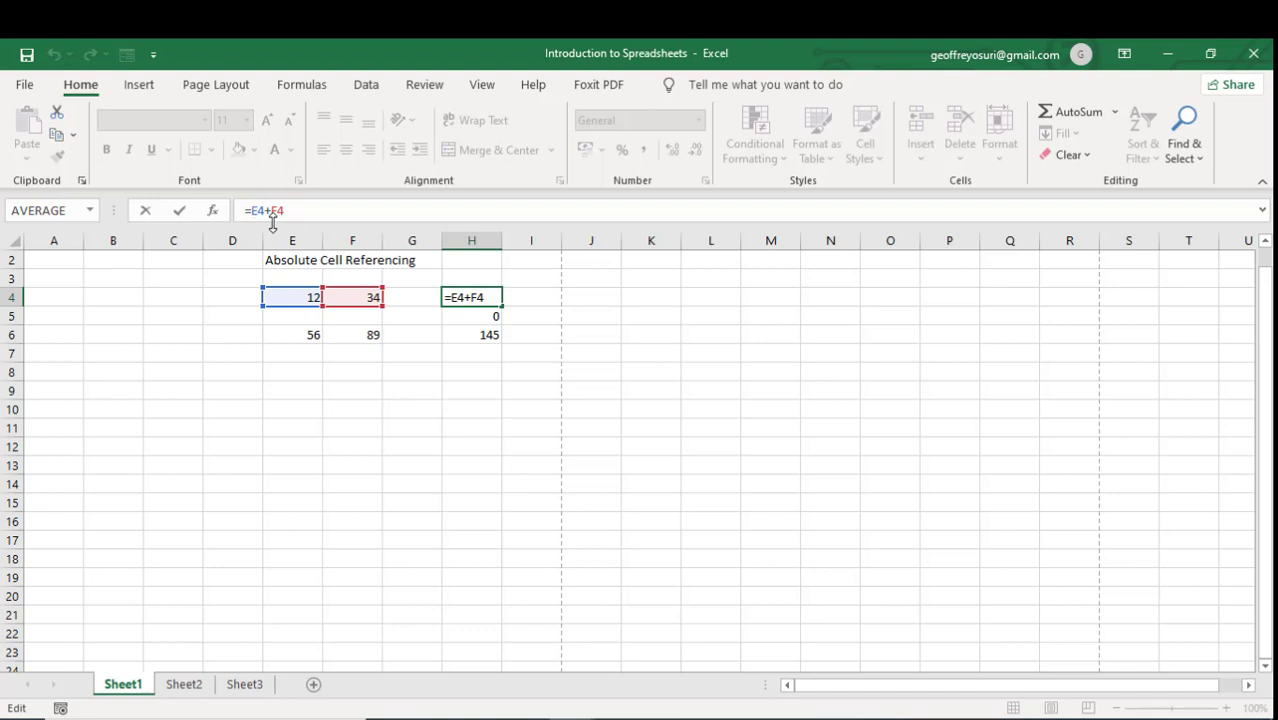
pyautogui.write('$')
pyautogui.press('Right')
pyautogui.write('$')
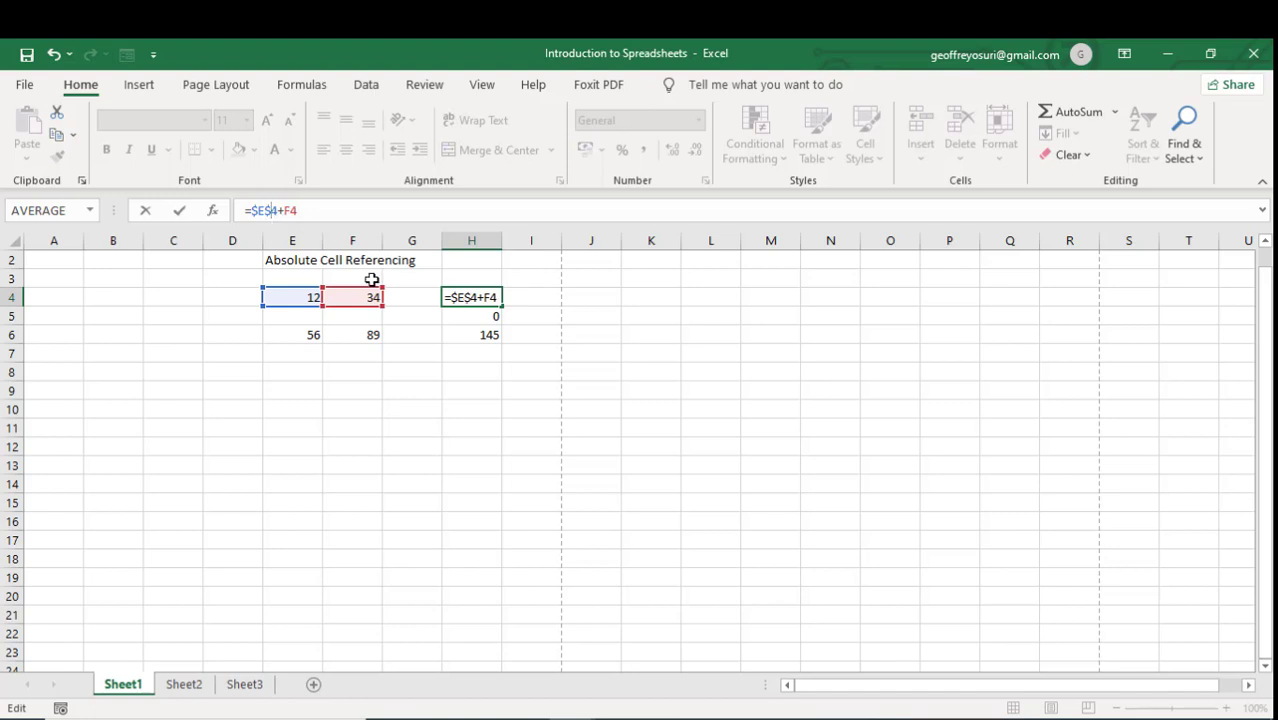
pyautogui.click(437, 331)
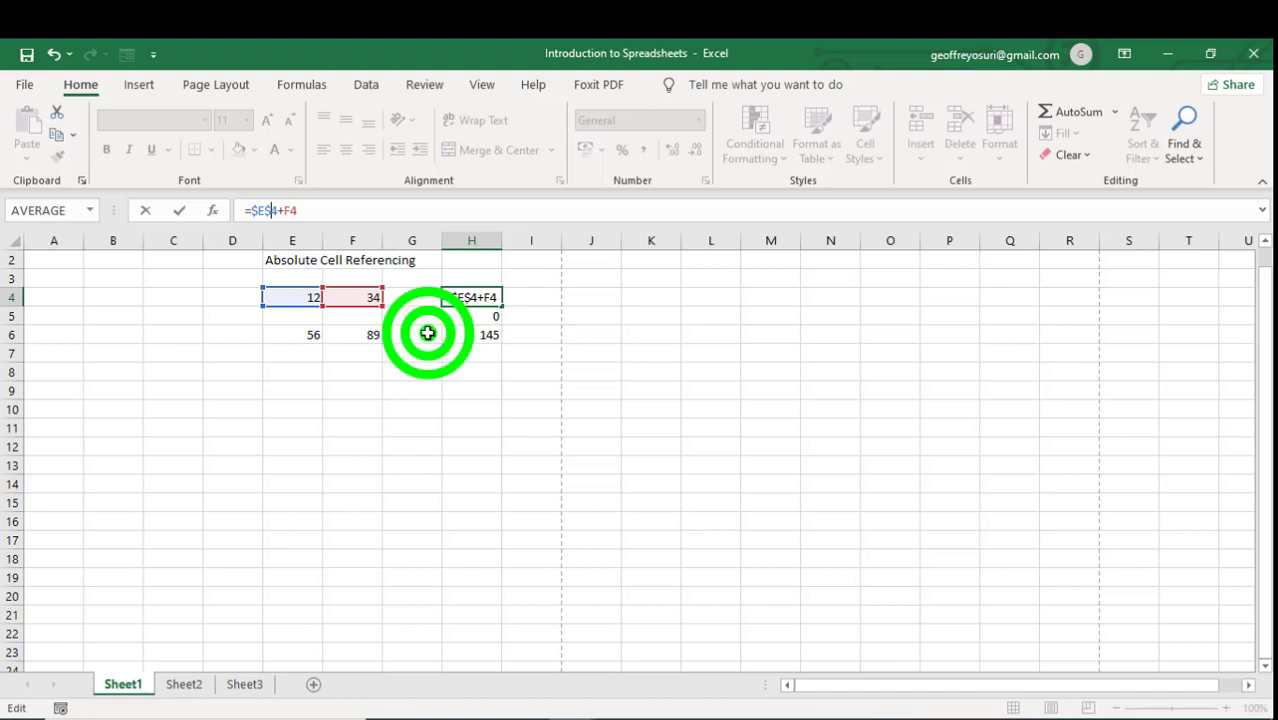
# Fill the H4 formula with its absolute E4 reference down through cell H6
pyautogui.click(487, 296)
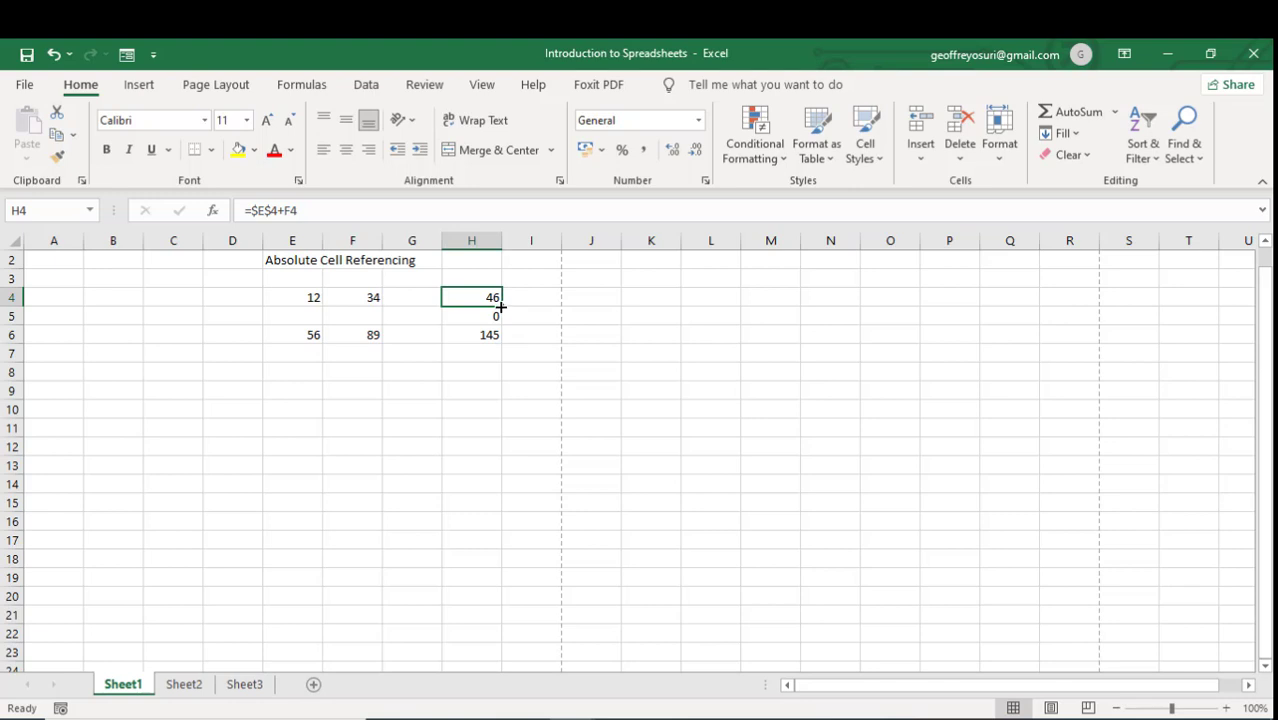
pyautogui.moveTo(500, 305); pyautogui.dragTo(500, 340)
pyautogui.click(497, 366)
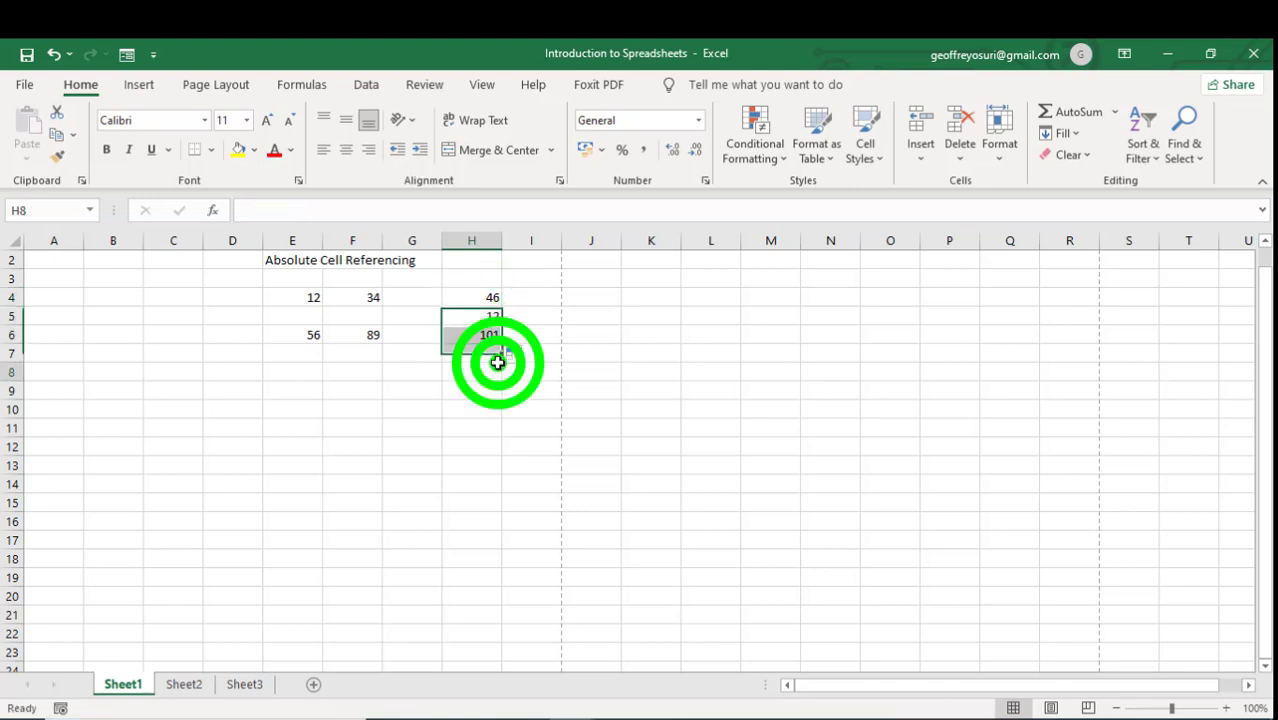
# Examine the filled formulas in cells H5 and H6, opening the H6 formula to see which cells it references
pyautogui.click(488, 315)
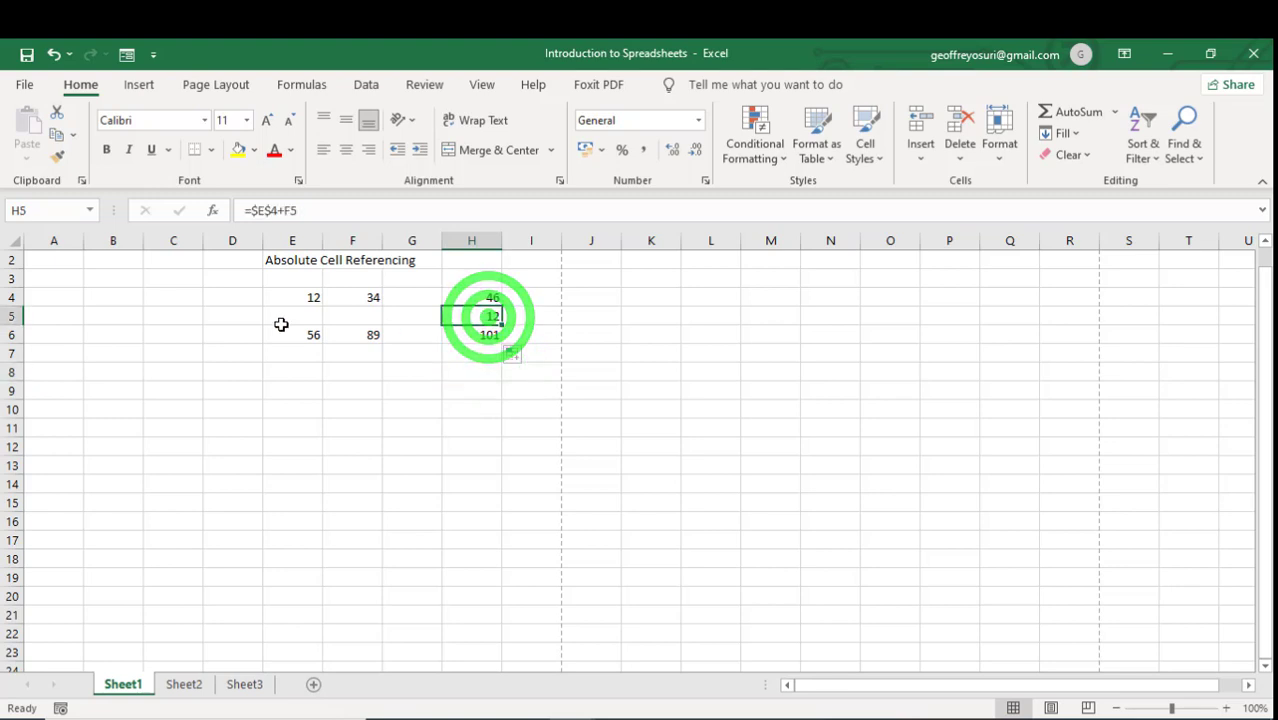
pyautogui.click(481, 317)
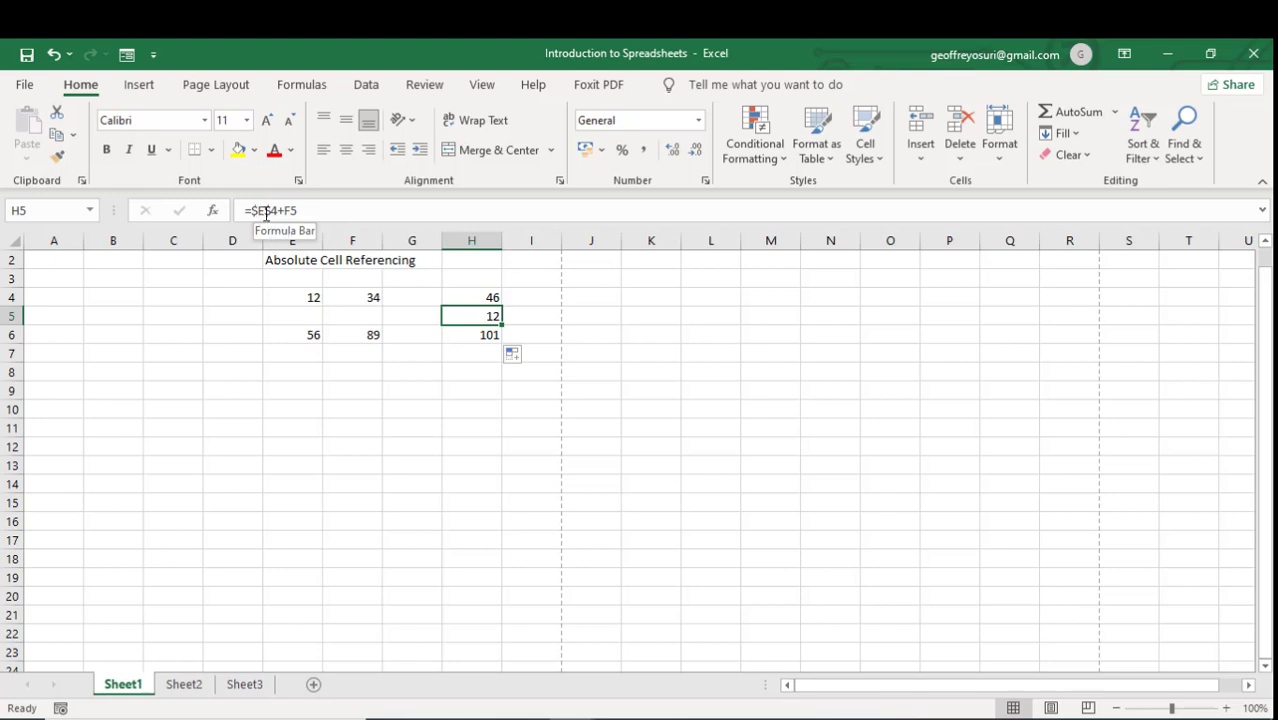
pyautogui.click(494, 335)
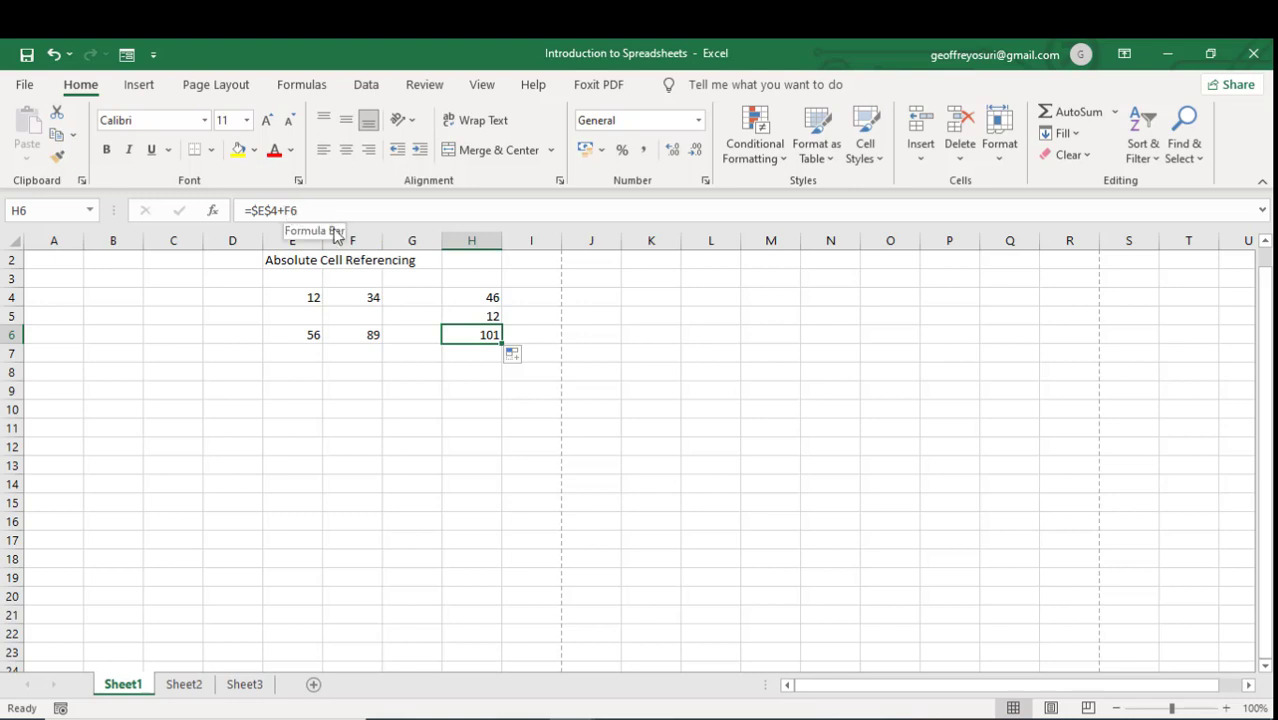
pyautogui.click(284, 211)
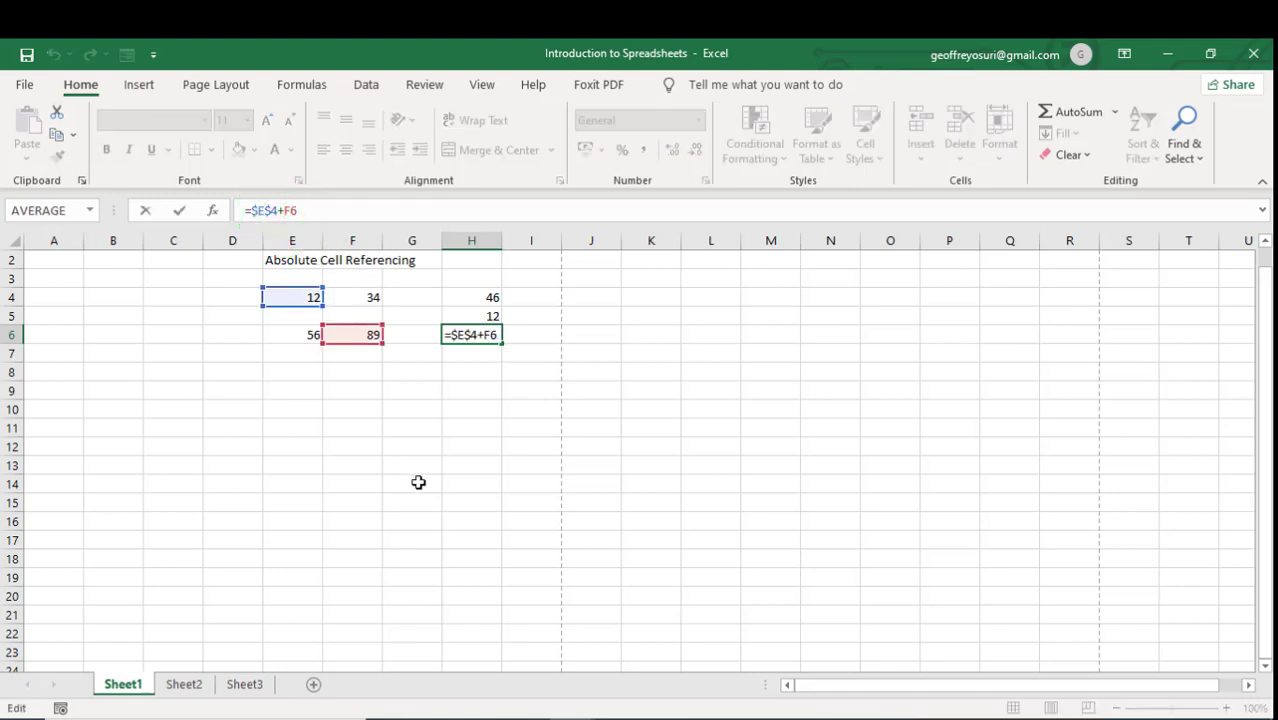
# Make the F6 reference in cell H6's formula absolute so it reads =$E$4+$F$6, and fill the formula up through cell H4
pyautogui.write('$E')
pyautogui.write('$F$')
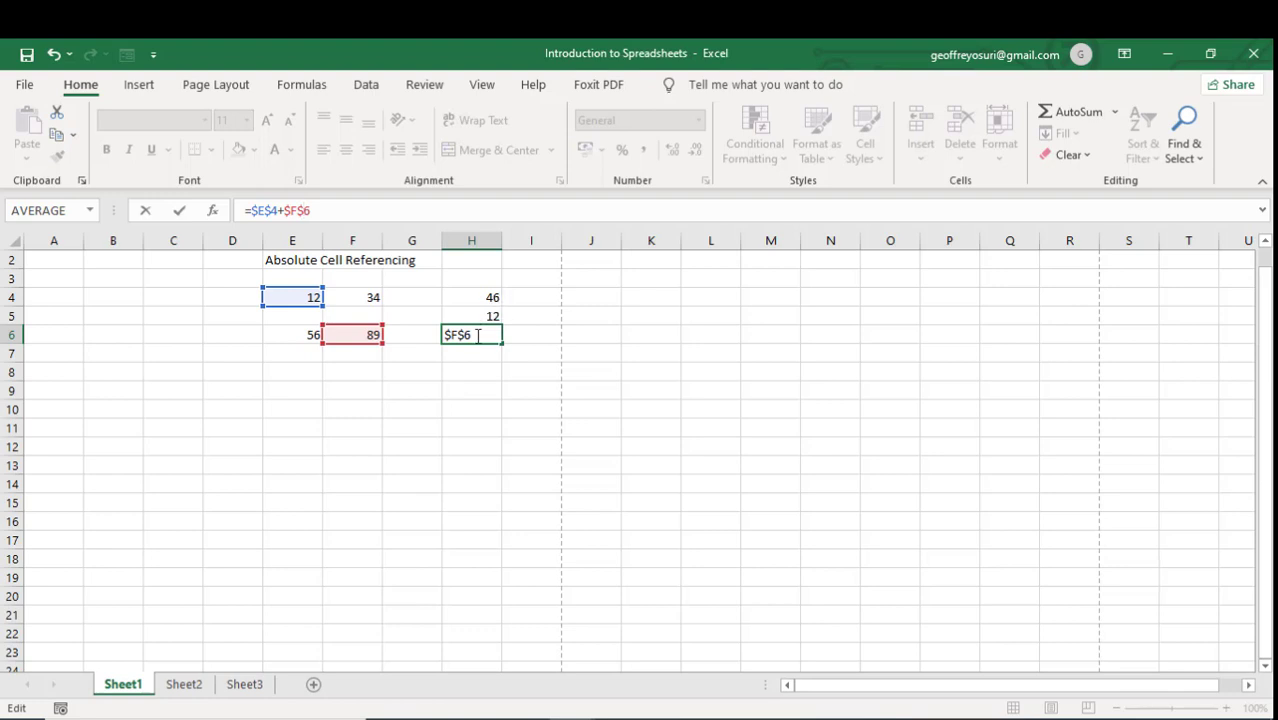
pyautogui.click(479, 348)
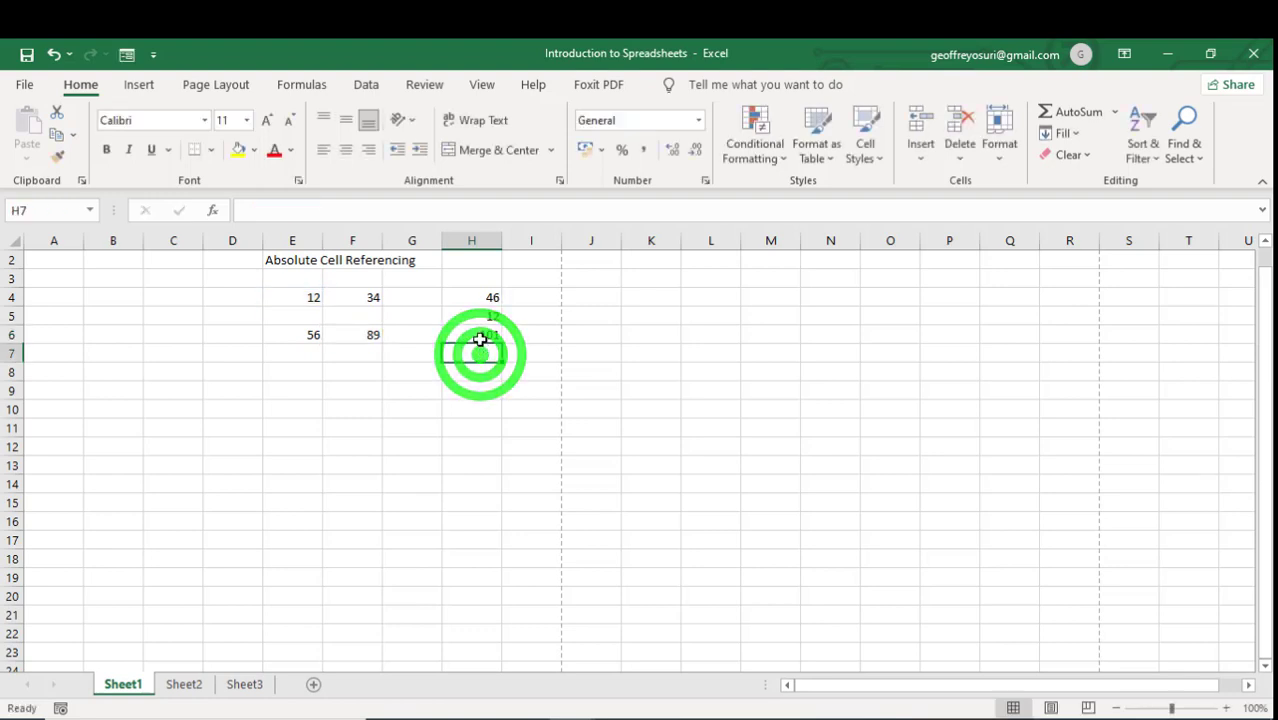
pyautogui.click(480, 336)
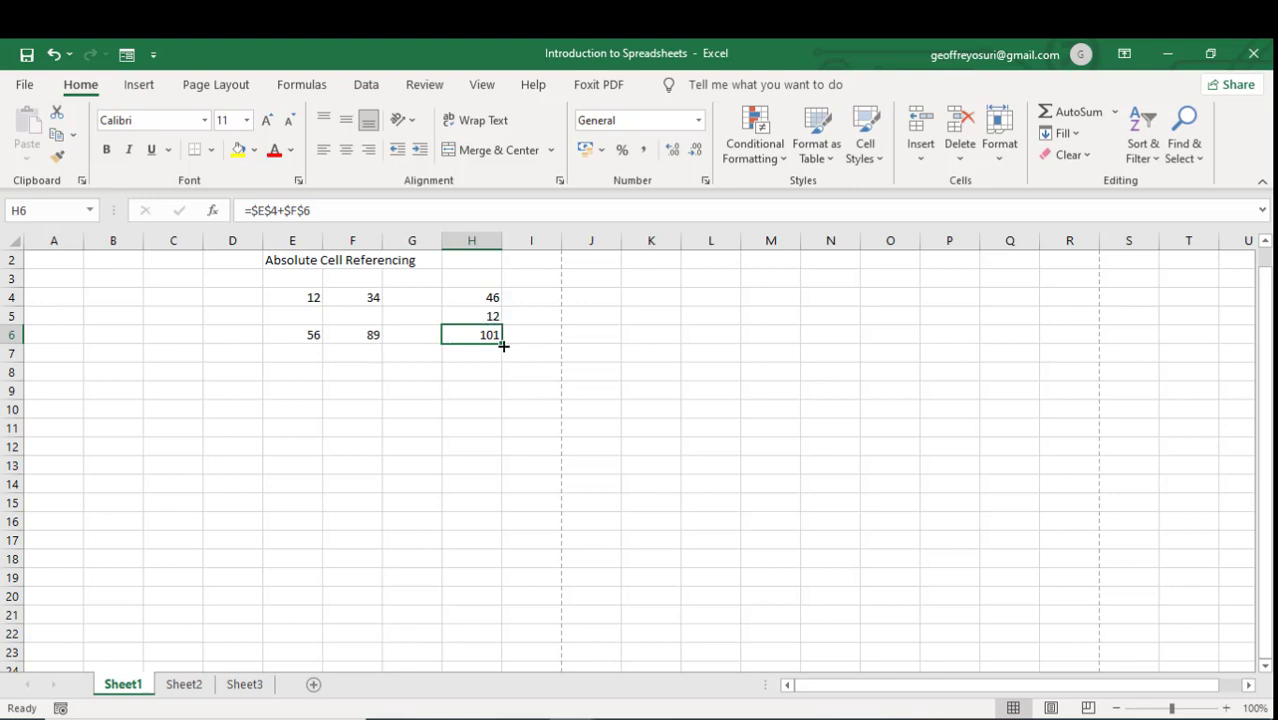
pyautogui.moveTo(503, 345); pyautogui.dragTo(497, 295)
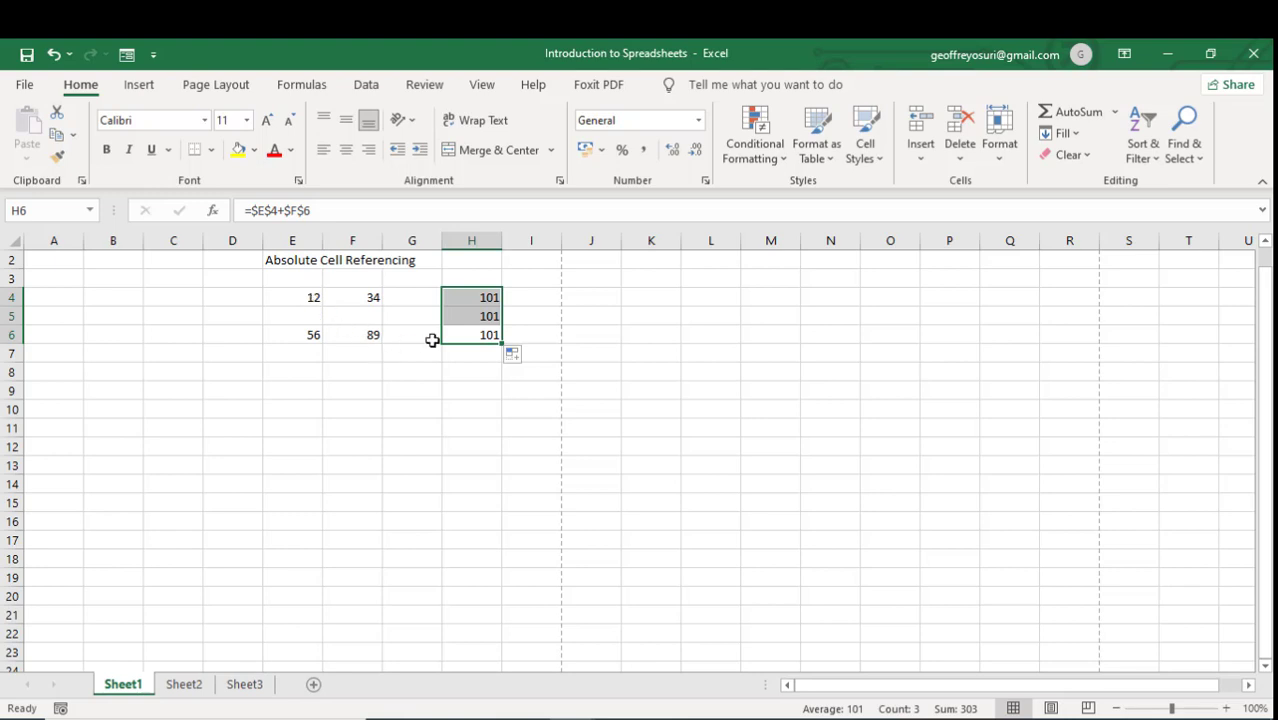
# Examine the fully absolute formulas in cells H4 to H6, opening the H6 formula to see which cells it references
pyautogui.click(487, 301)
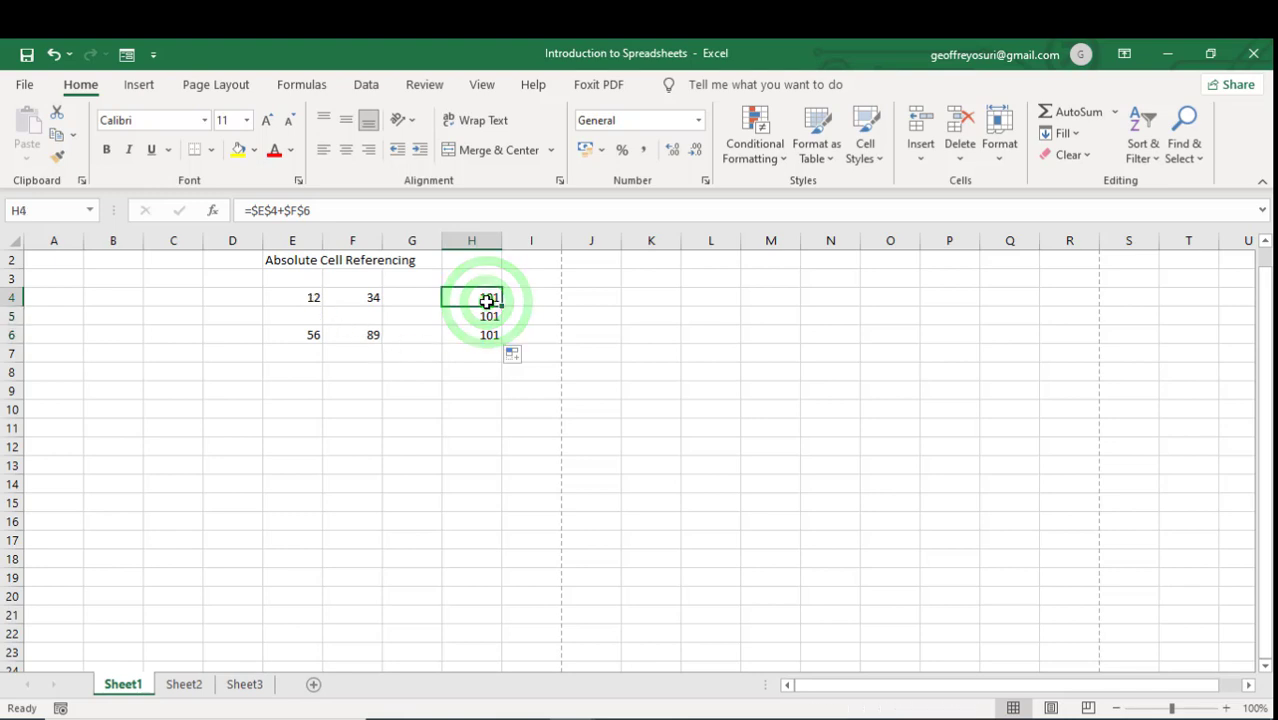
pyautogui.click(487, 316)
pyautogui.click(490, 334)
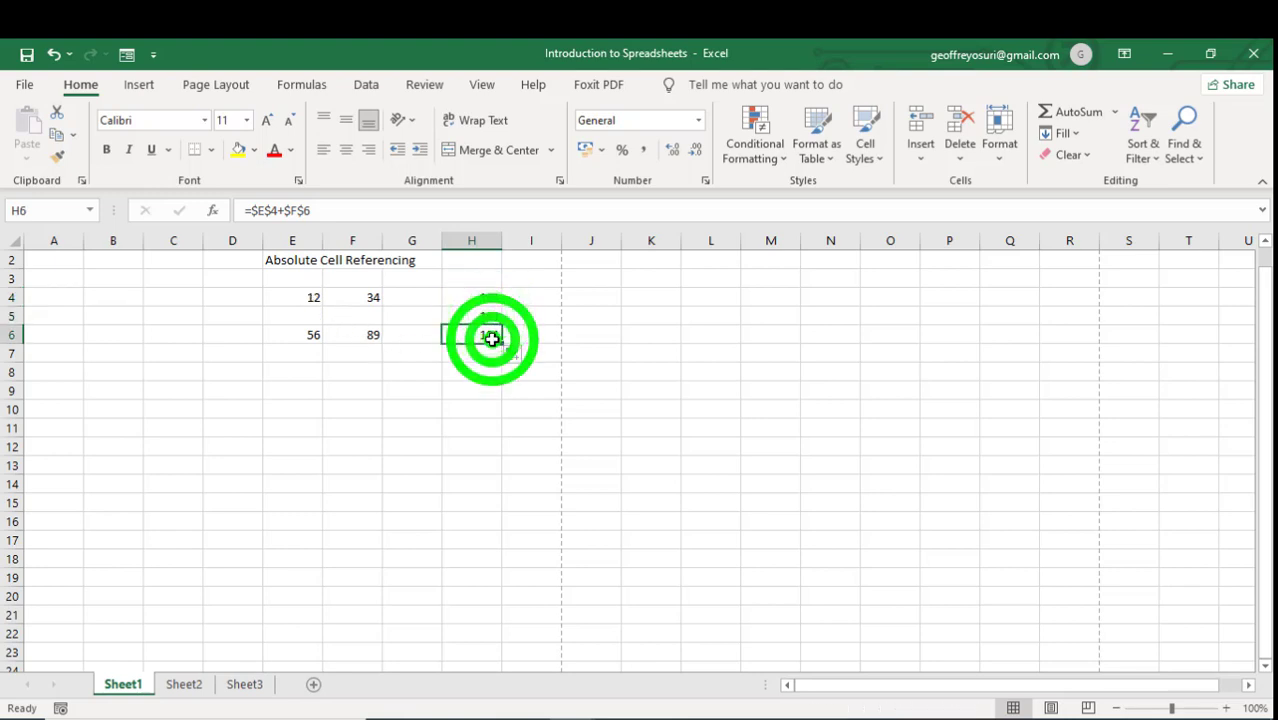
pyautogui.click(271, 210)
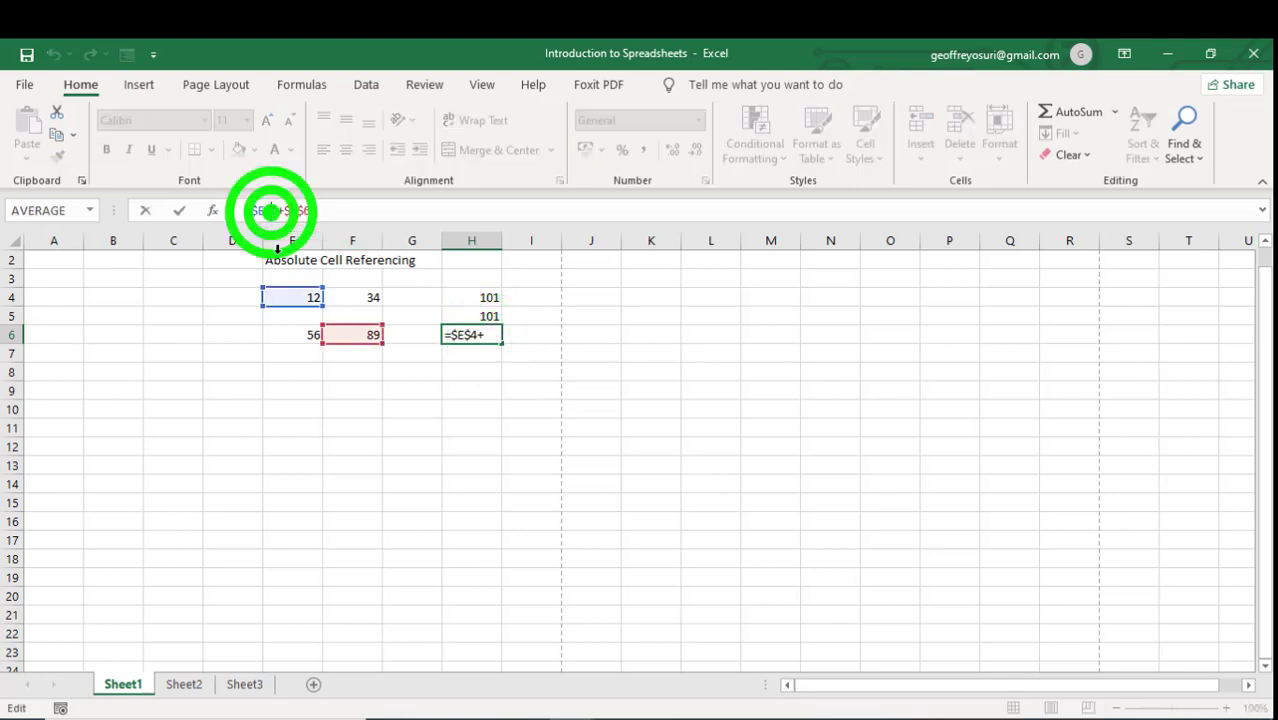